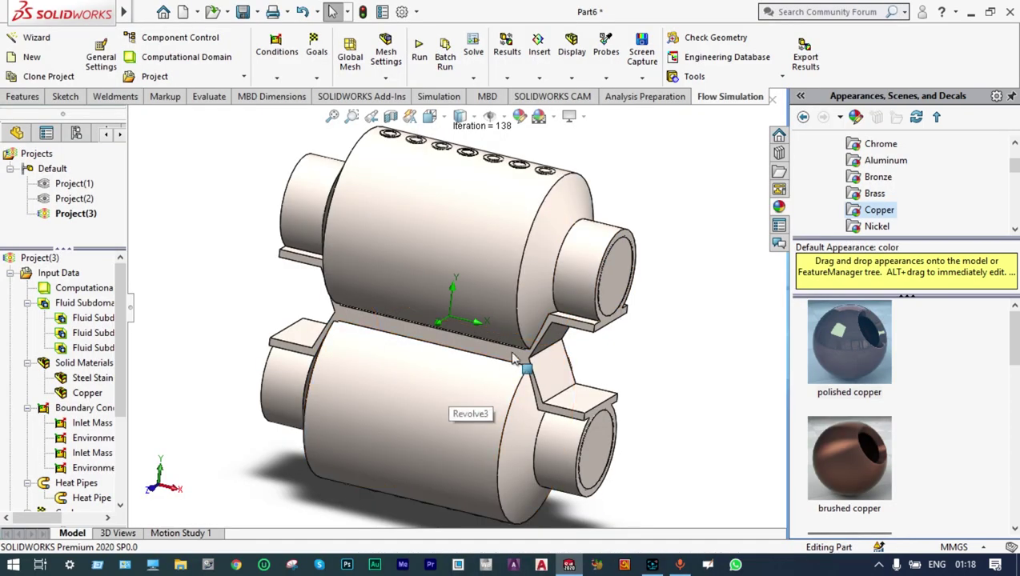
Step: Section the model to inspect its interior, then restore the full view
scroll(460, 316, "up", 2)
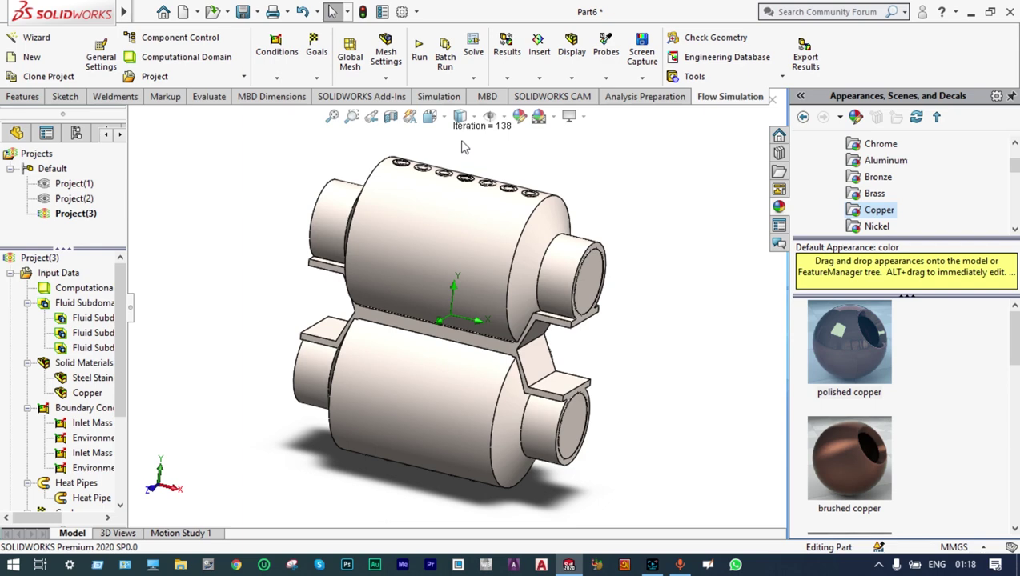
left_click(390, 118)
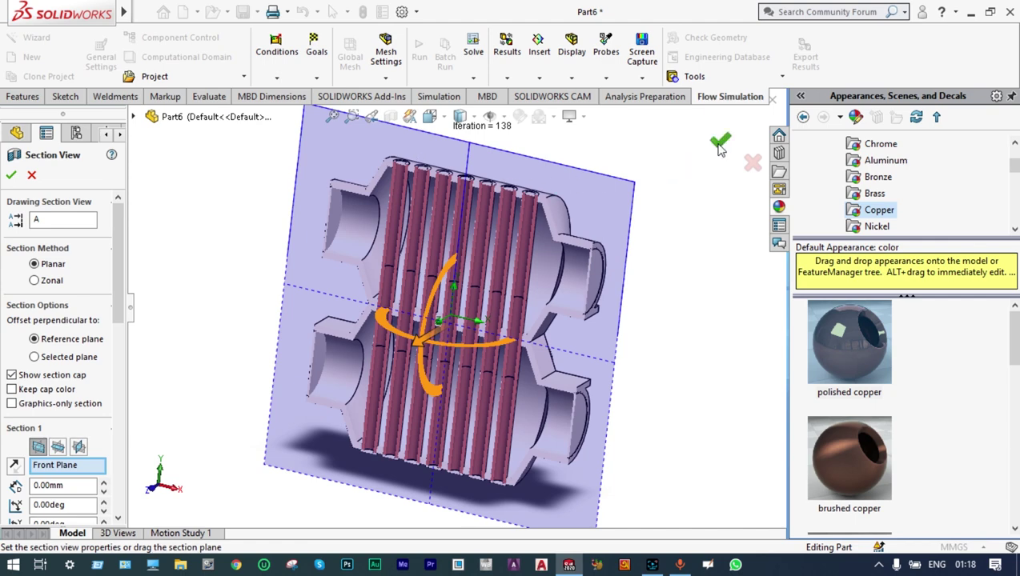
left_click(719, 142)
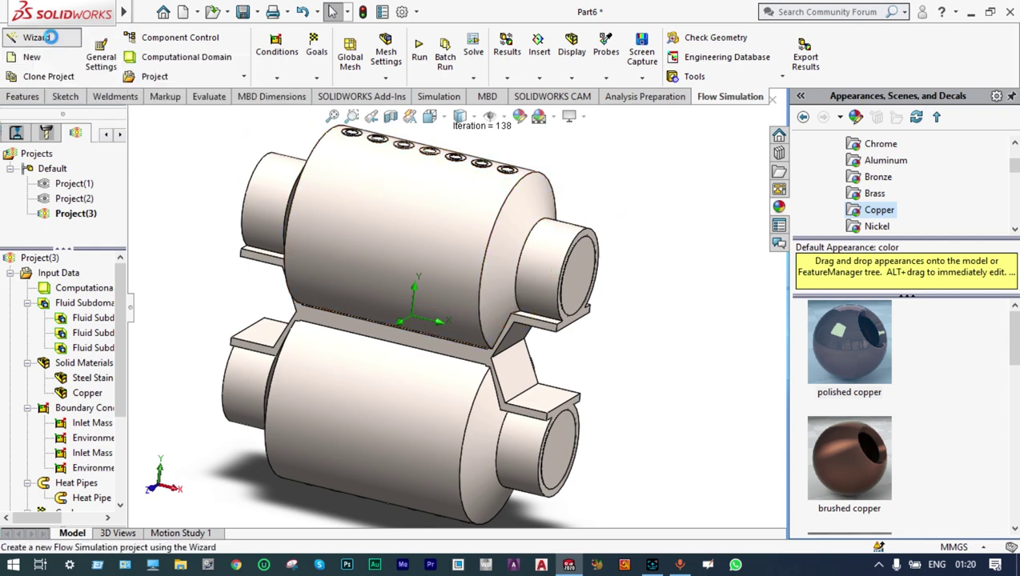
Step: Start the Project(4) wizard using SI units with pressure in bar and temperature in Celsius
left_click(51, 38)
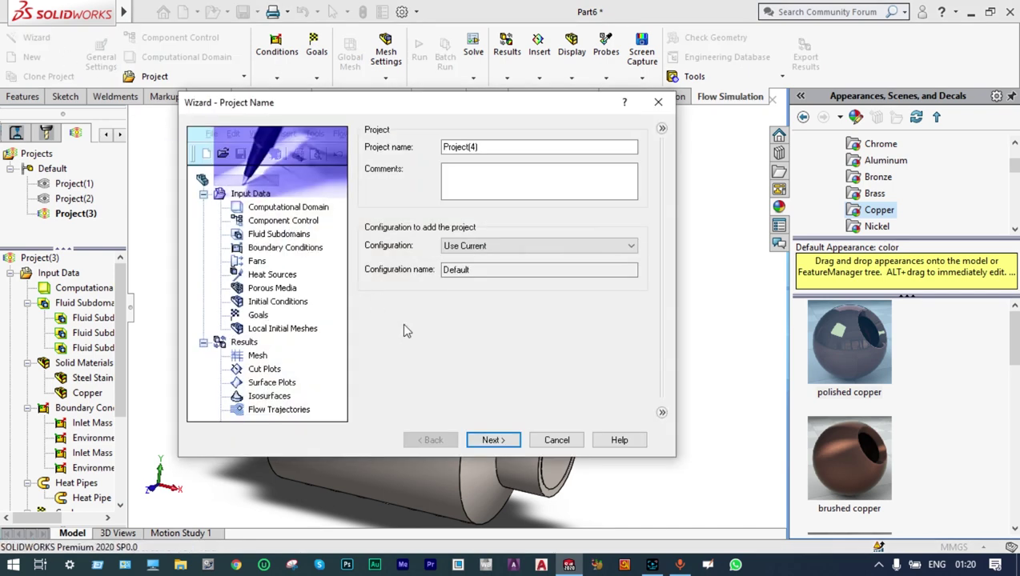
left_click(491, 441)
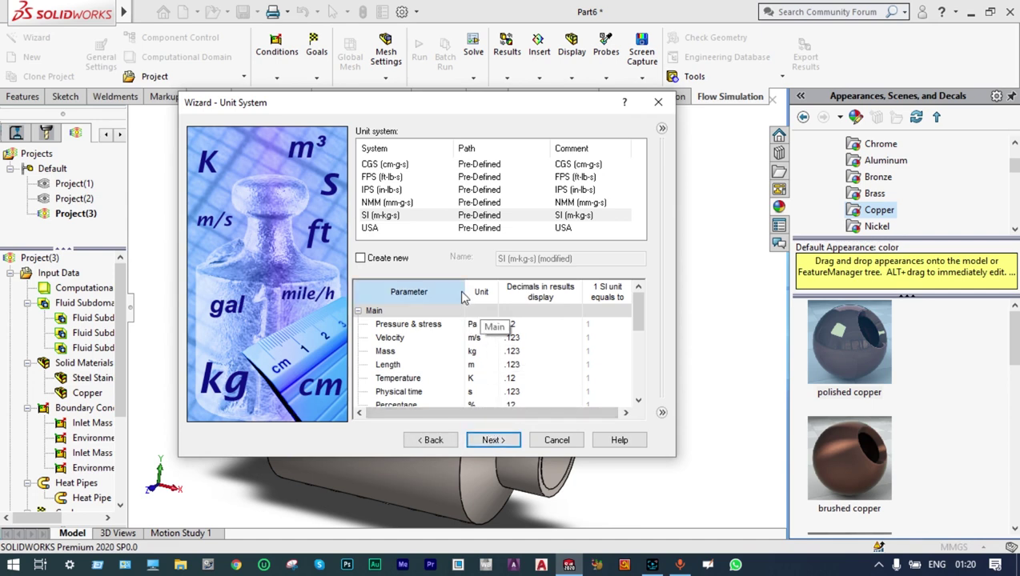
left_click(400, 221)
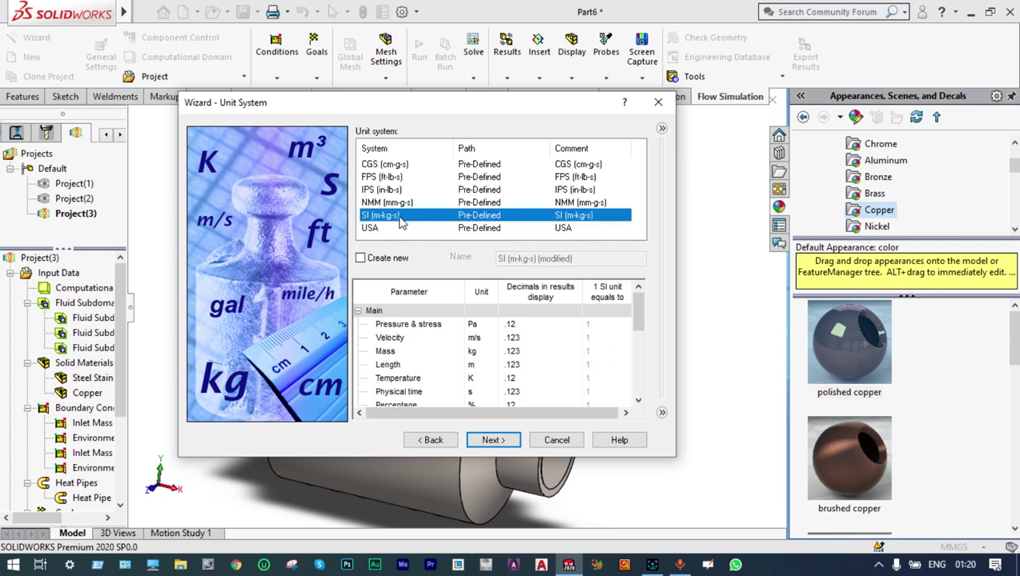
left_click(493, 327)
left_click(492, 325)
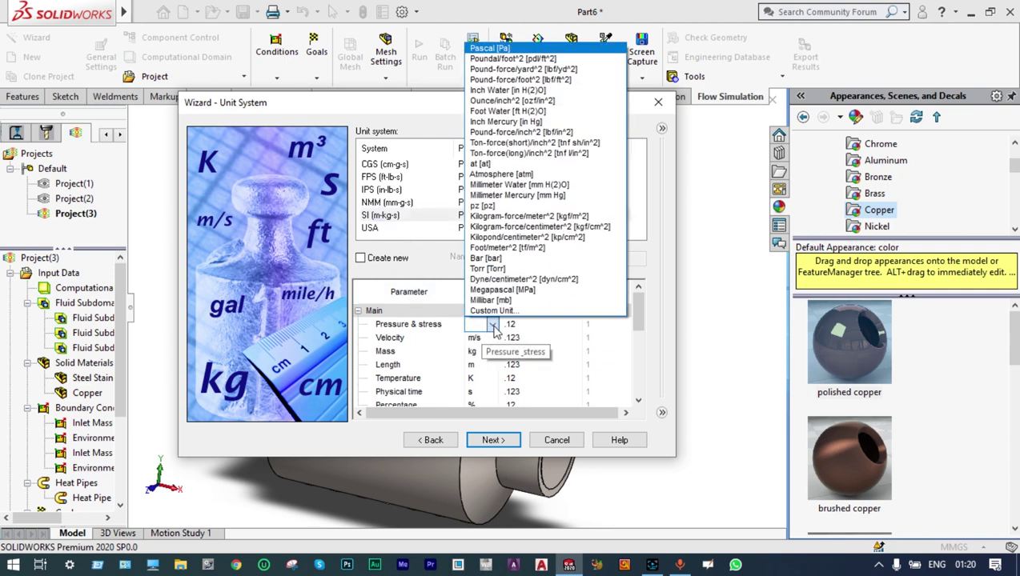
left_click(494, 259)
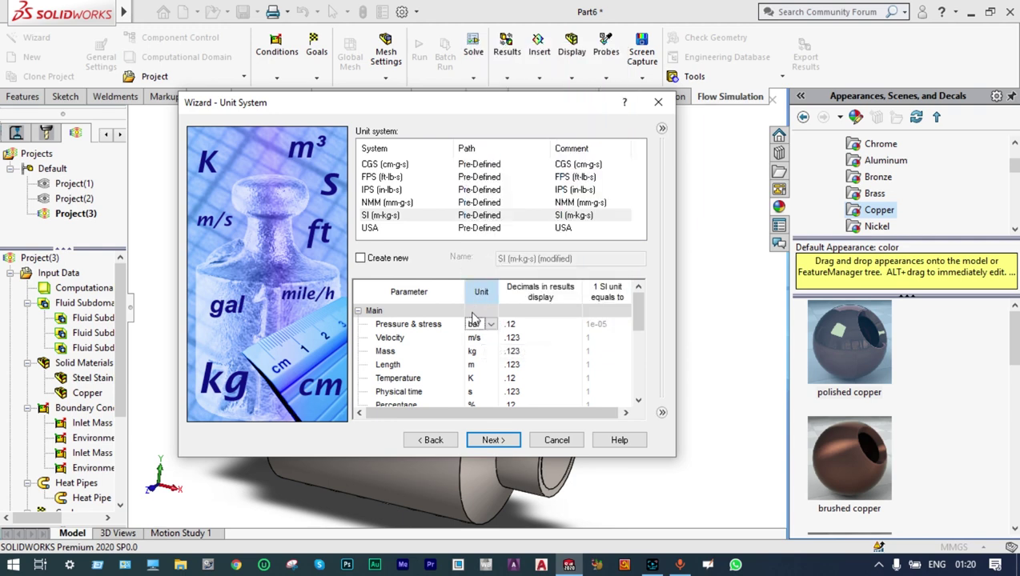
left_click(477, 379)
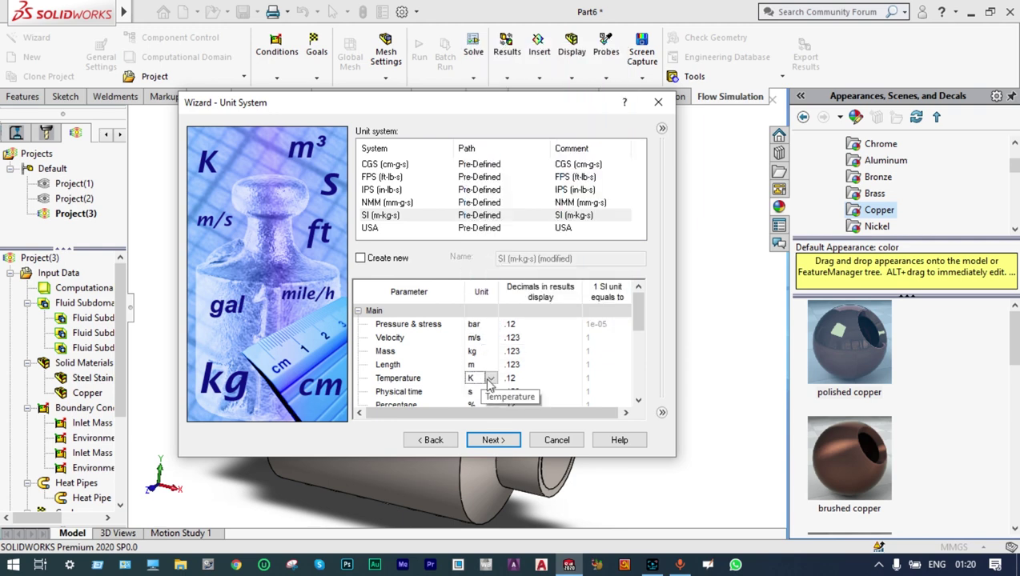
left_click(490, 378)
left_click(488, 402)
left_click(494, 440)
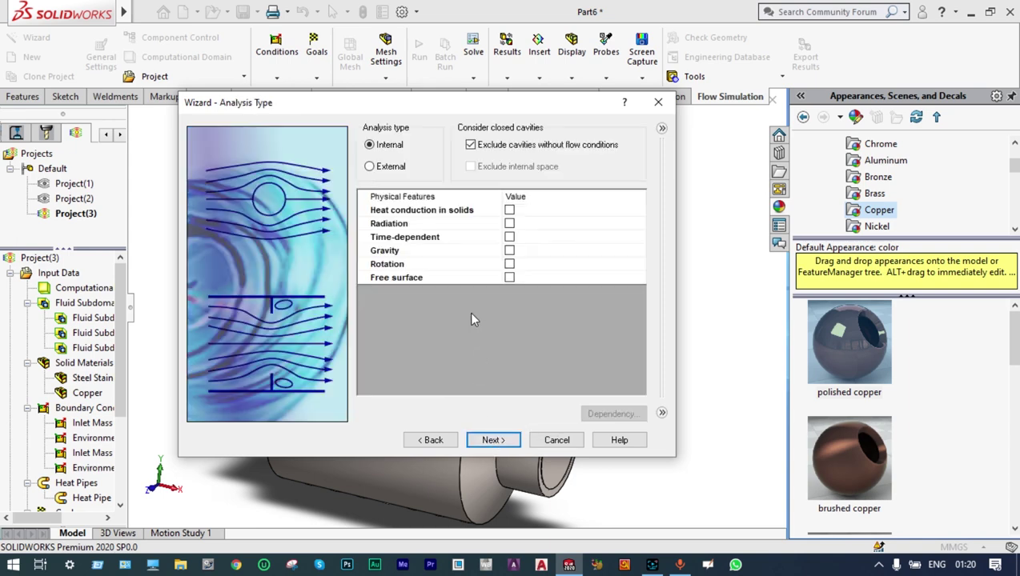
Step: Include cavities and enable heat conduction in solids and gravity
left_click(471, 146)
left_click(509, 210)
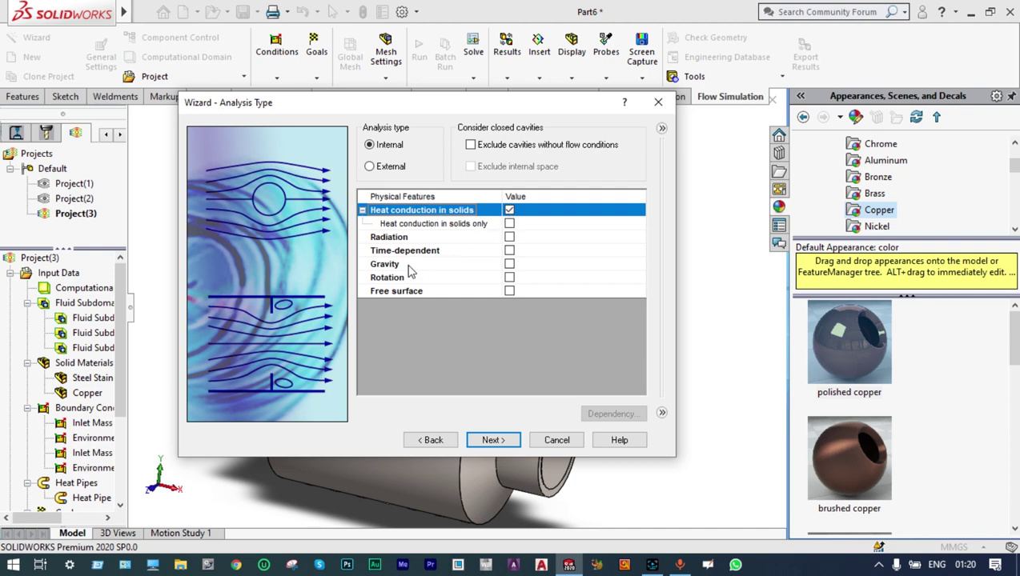
left_click(509, 265)
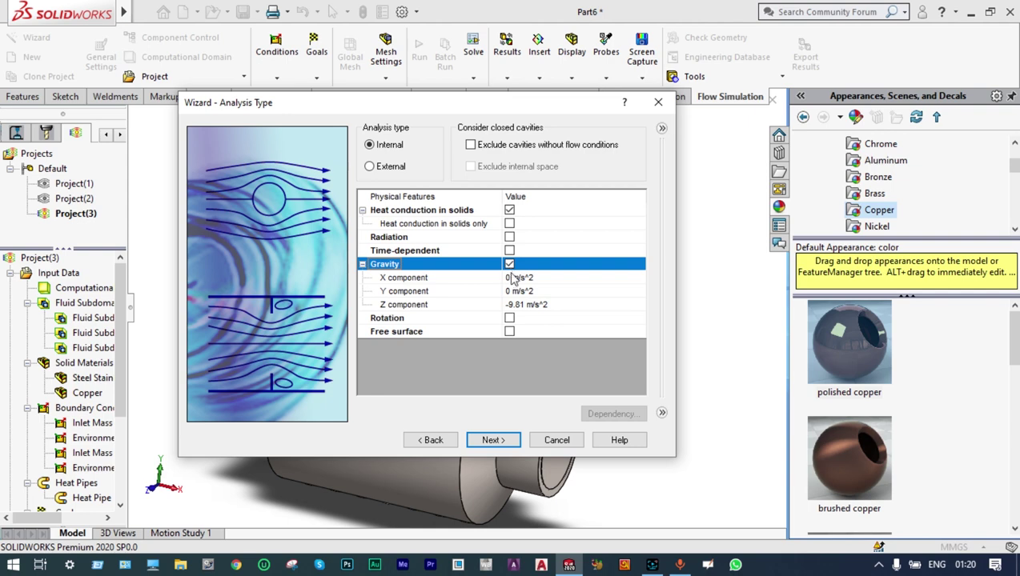
Step: Set the gravity Y component to -9.81 m/s^2 with Z at 0
left_click(513, 293)
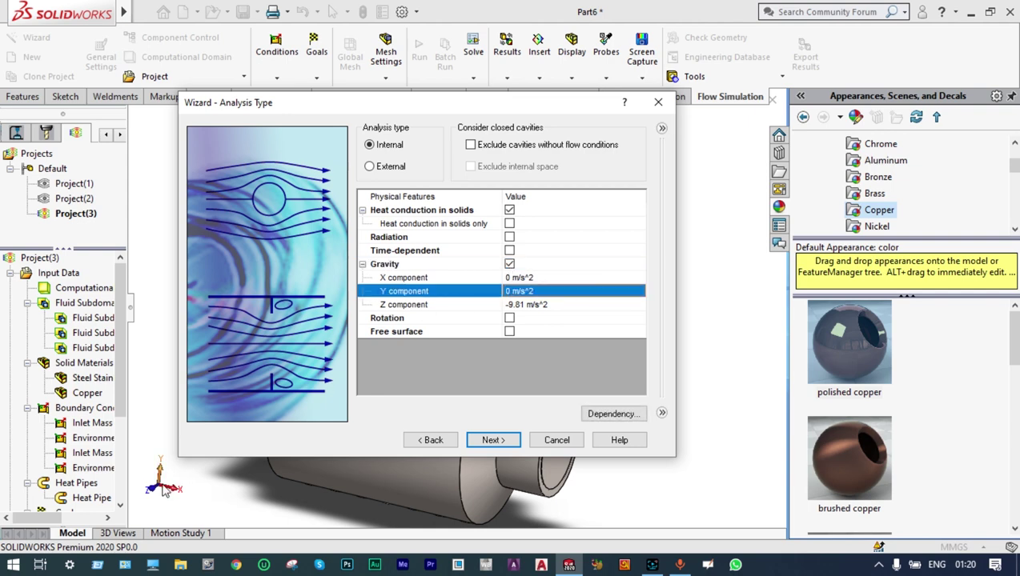
left_click(513, 293)
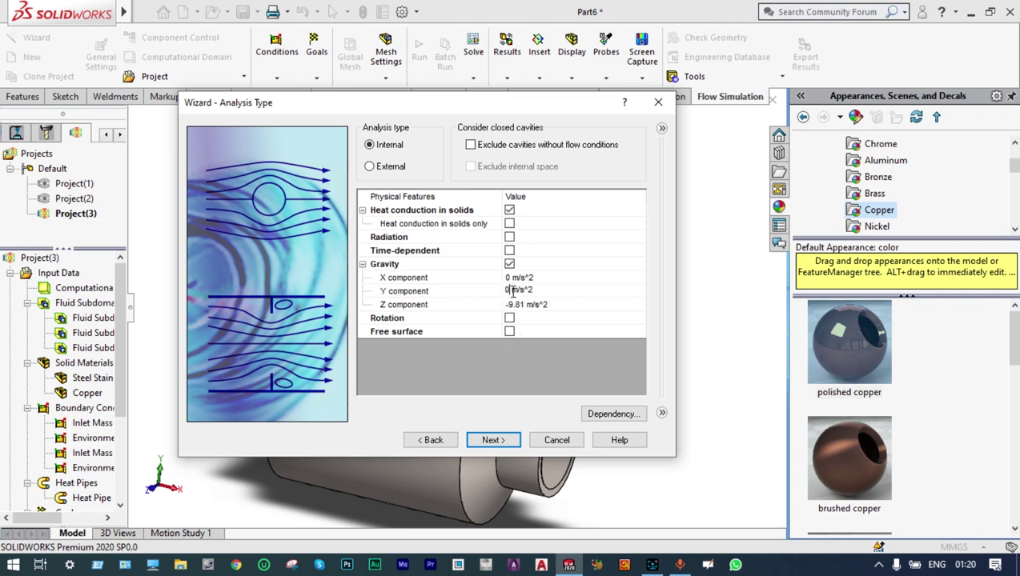
key("BackSpace")
type("-9.81")
left_click(524, 305)
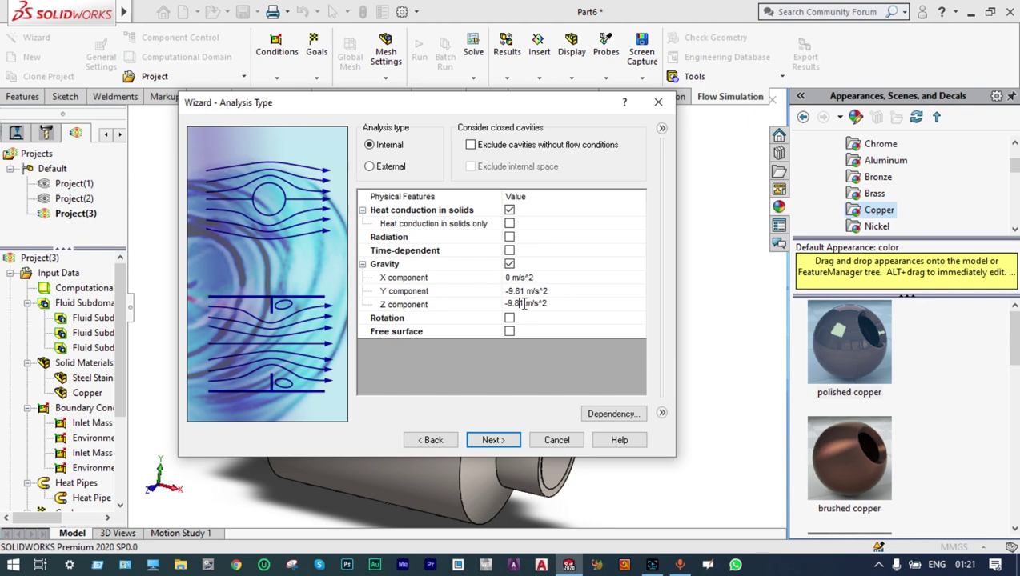
left_click(494, 441)
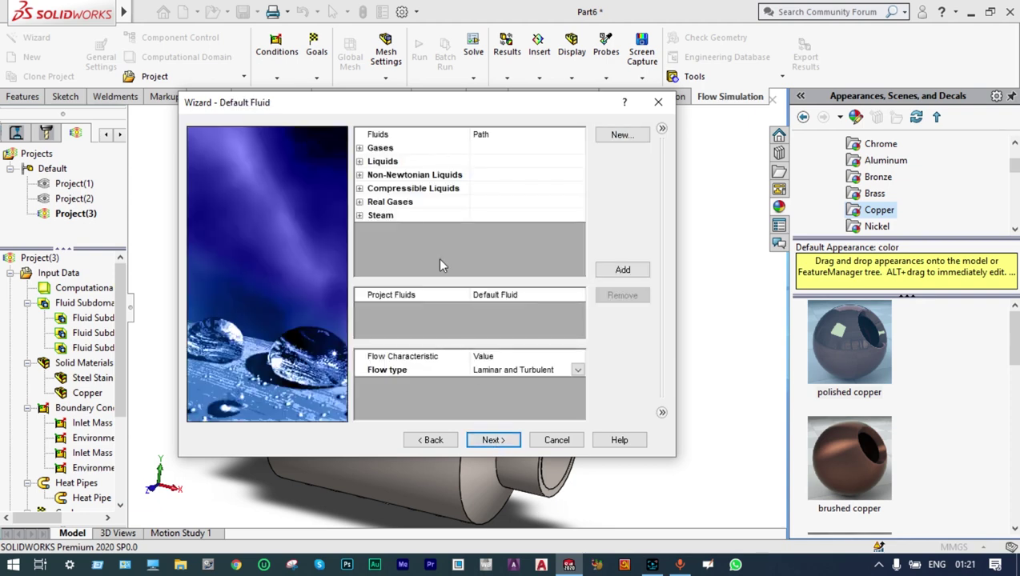
Step: Add Water from Liquids and Air from Gases as the project fluids
left_click(359, 162)
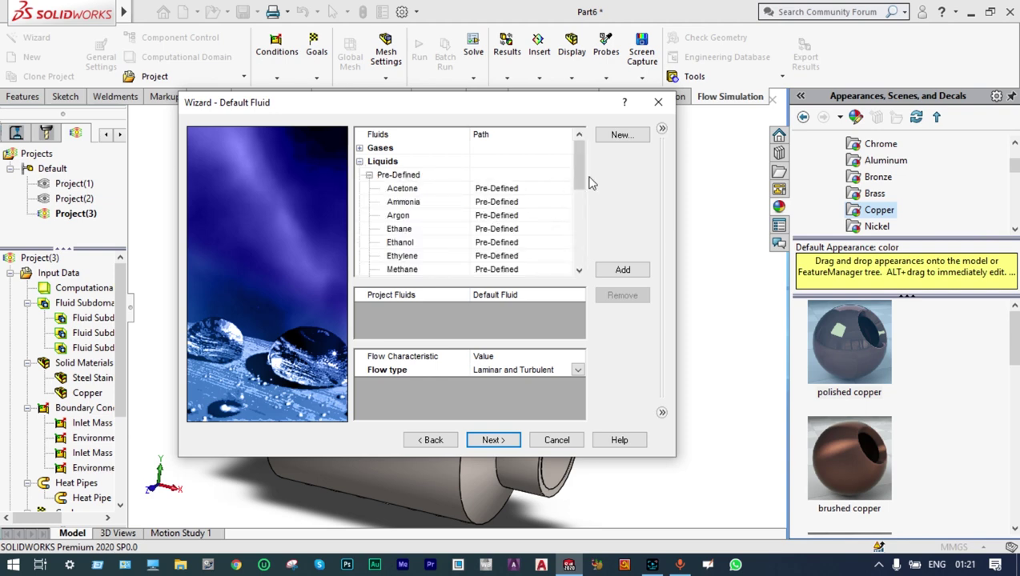
left_click_drag(578, 177, 582, 230)
key("Down")
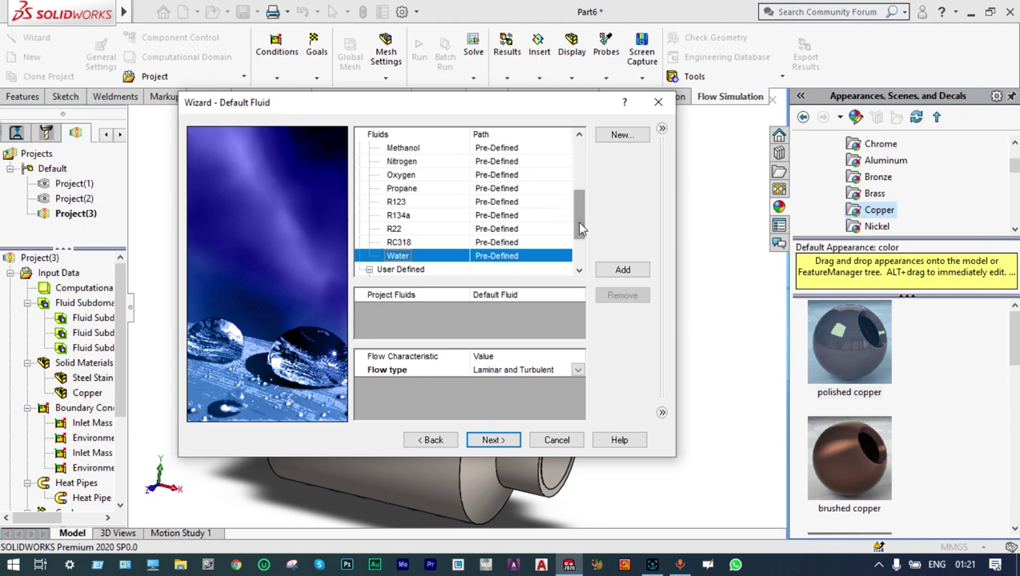
key("Return")
left_click_drag(577, 221, 578, 178)
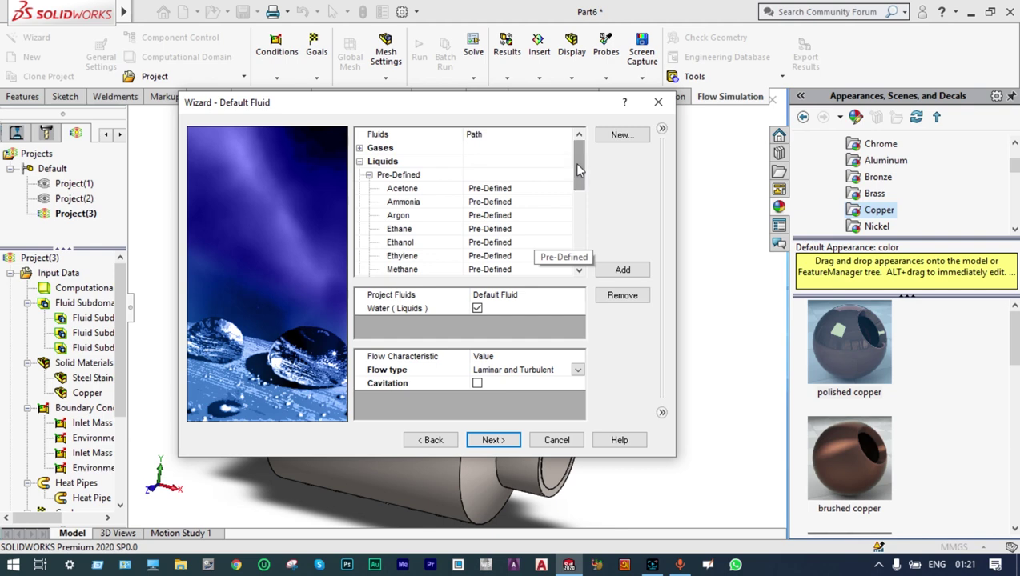
double_click(378, 148)
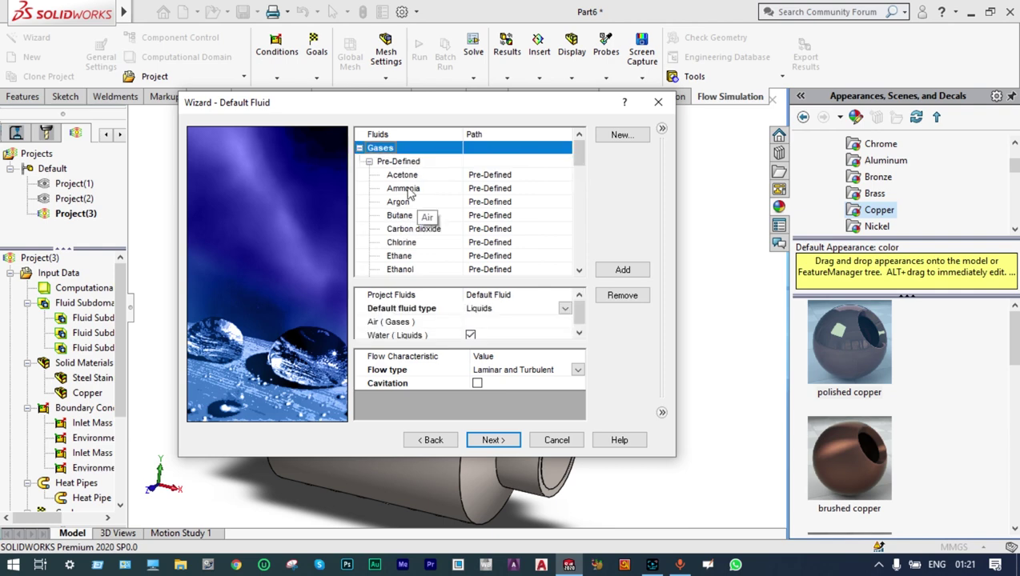
left_click(491, 441)
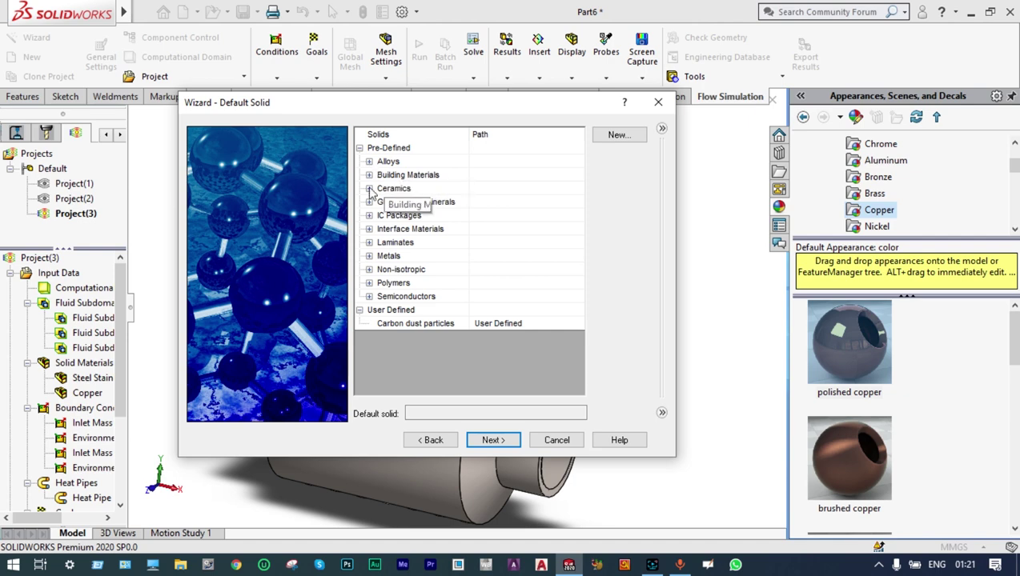
Step: Choose Steel Stainless 321 from the Pre-Defined Alloys as the default solid
left_click(369, 162)
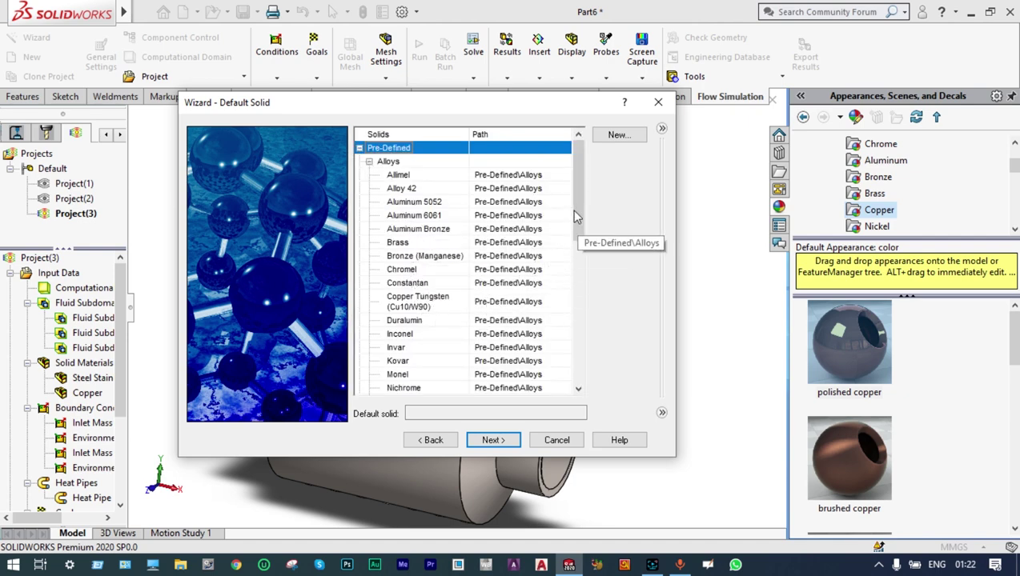
left_click_drag(576, 211, 582, 324)
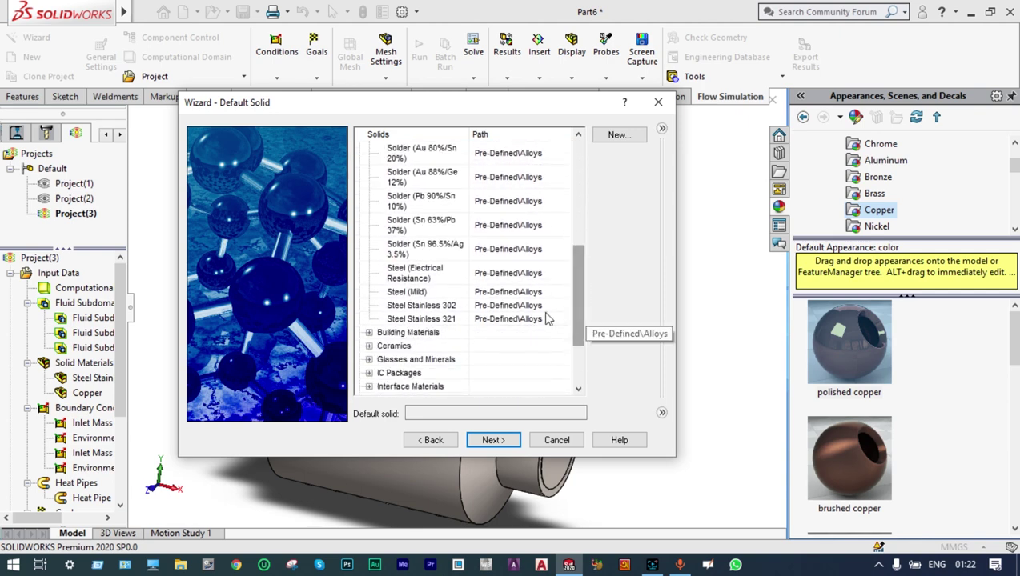
left_click(450, 321)
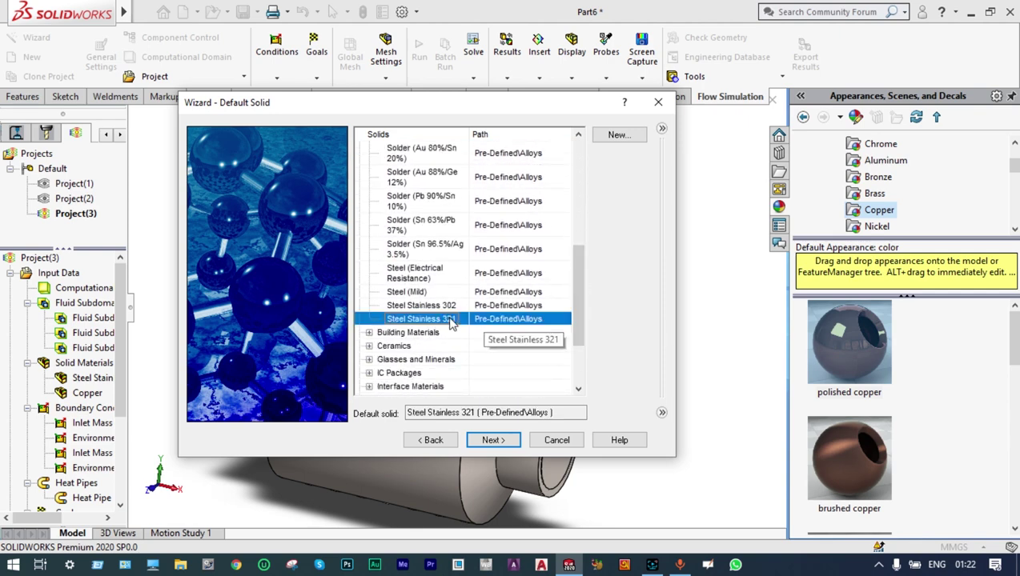
left_click(490, 440)
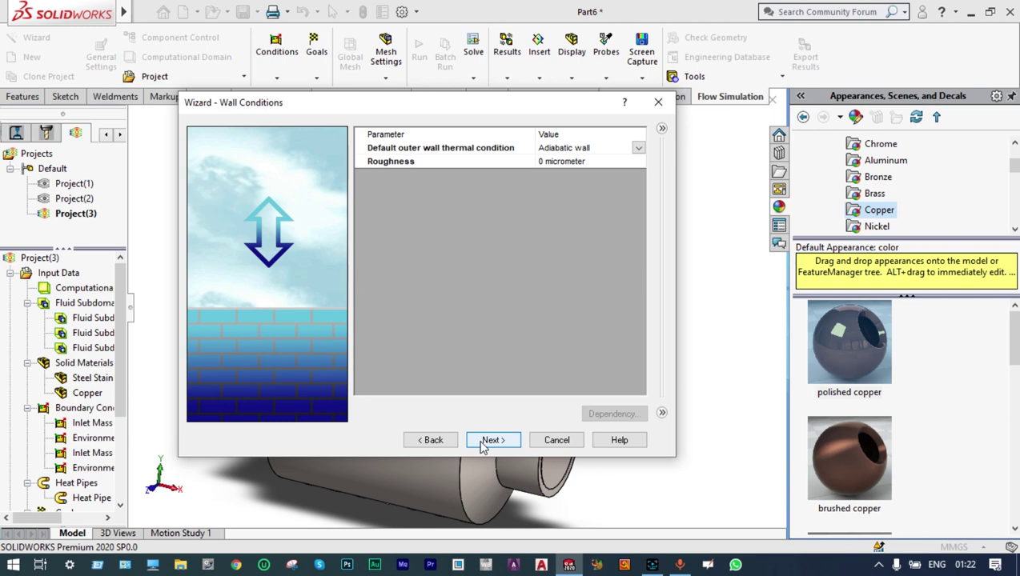
Step: Set the initial fluid and solid temperatures to 20 °C and finish the wizard
left_click(484, 445)
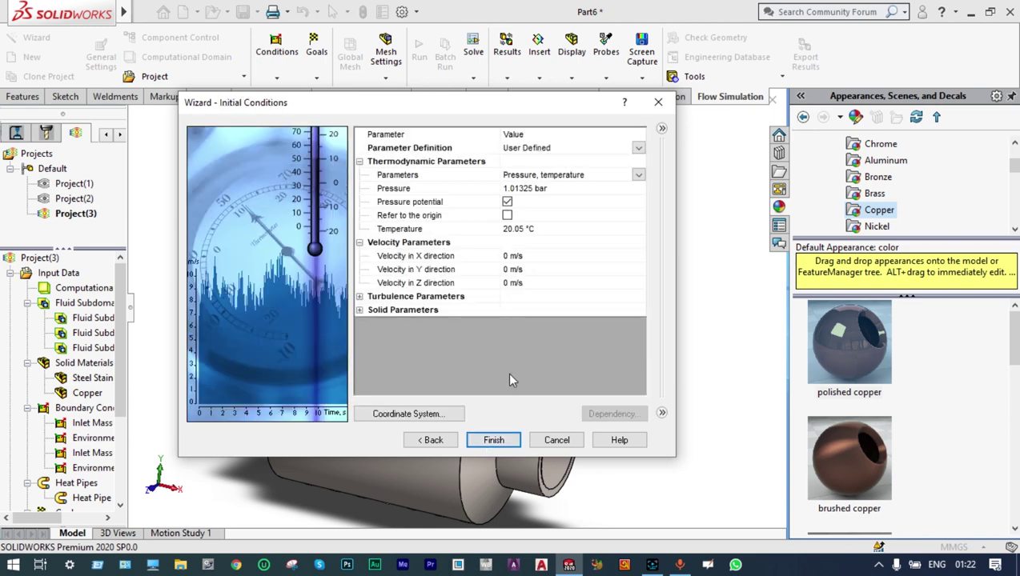
left_click(526, 228)
key("BackSpace")
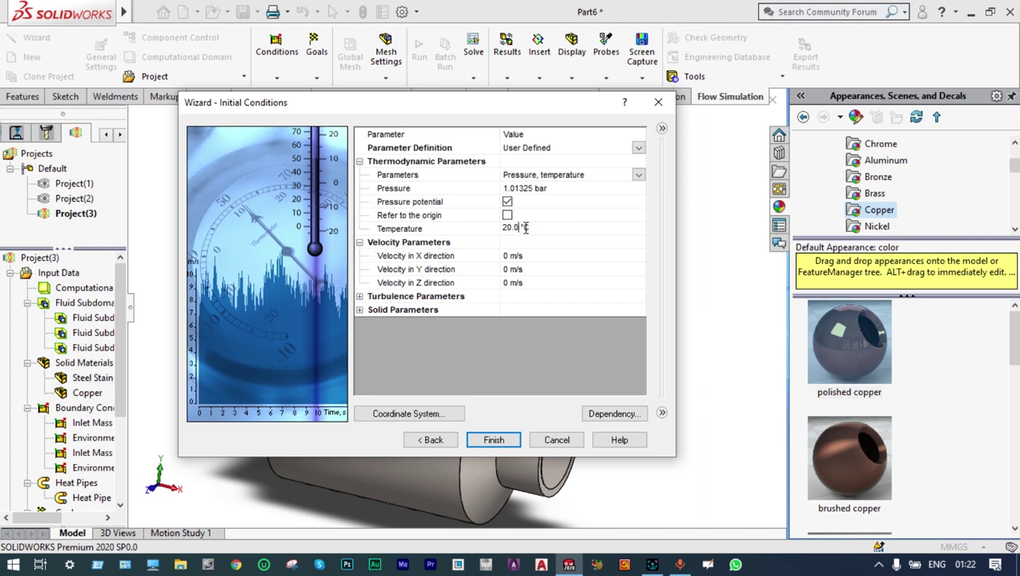
key("Return")
left_click(358, 311)
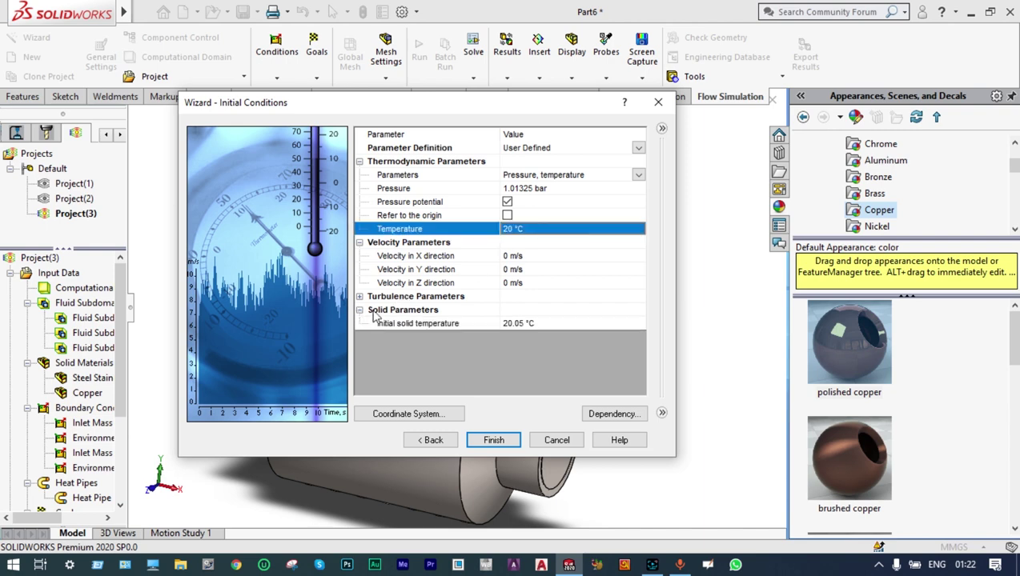
left_click(525, 322)
left_click(522, 323)
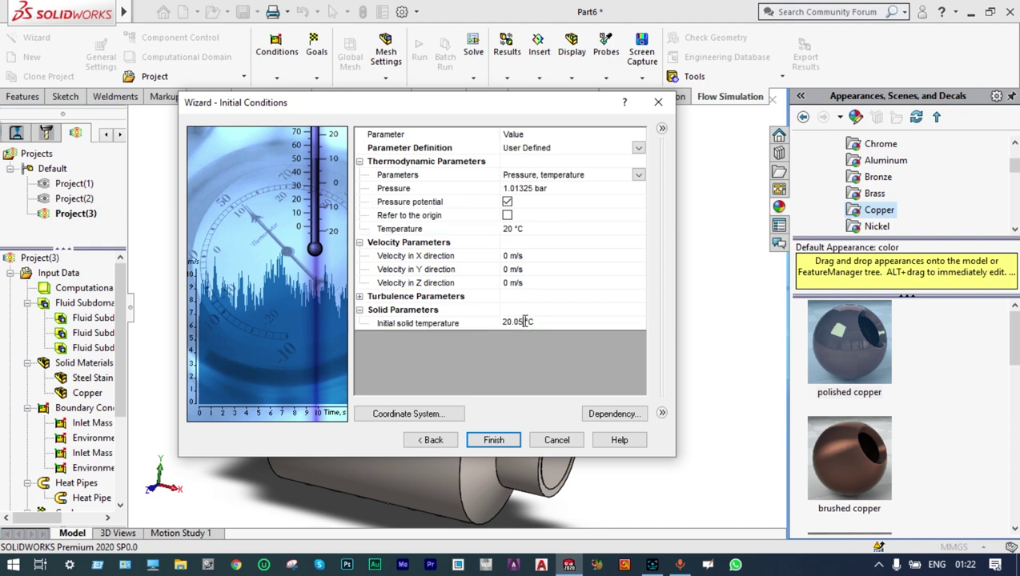
key("BackSpace")
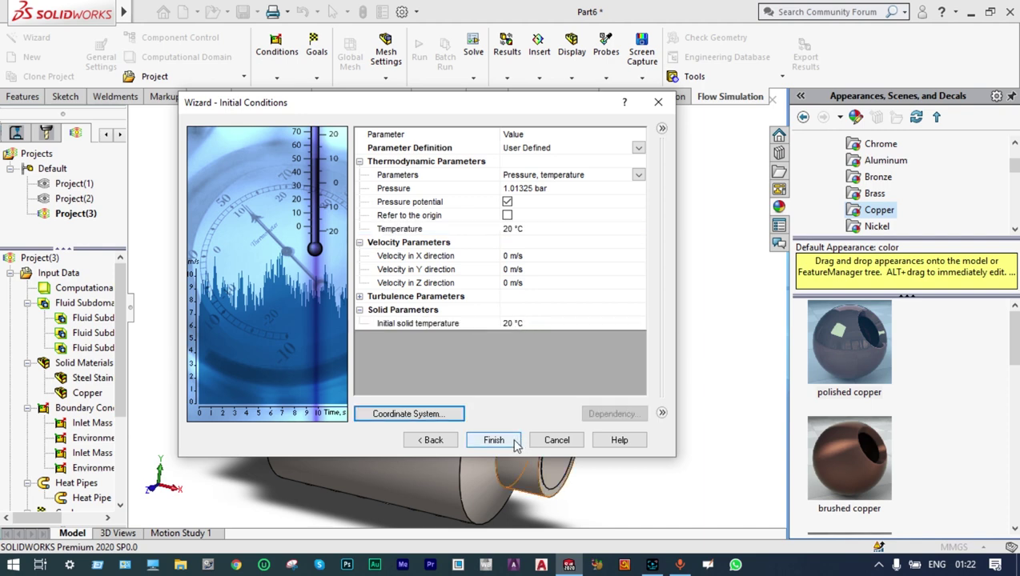
left_click(498, 442)
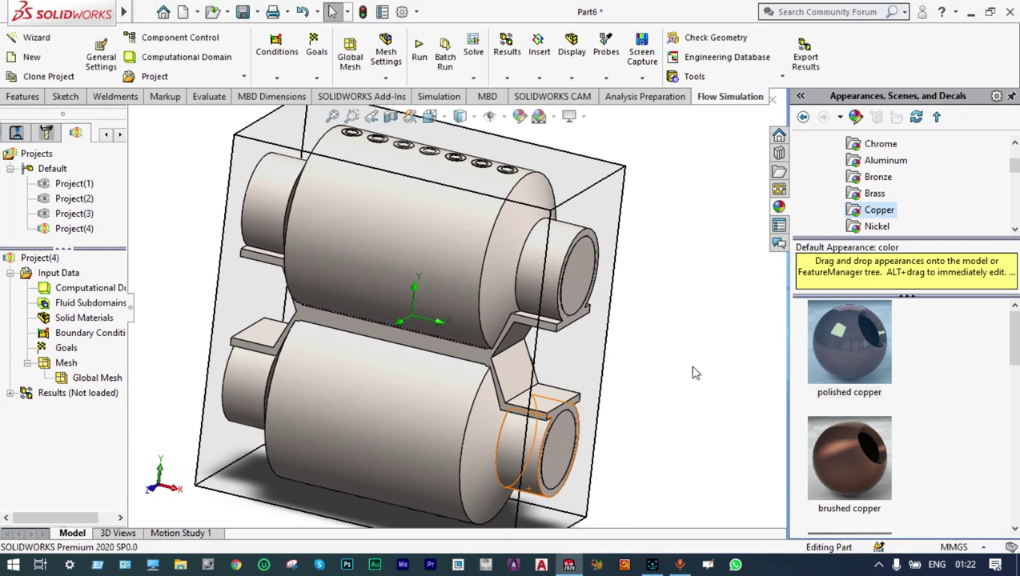
Step: Hide the computational domain box and widen the project tree pane
right_click(80, 288)
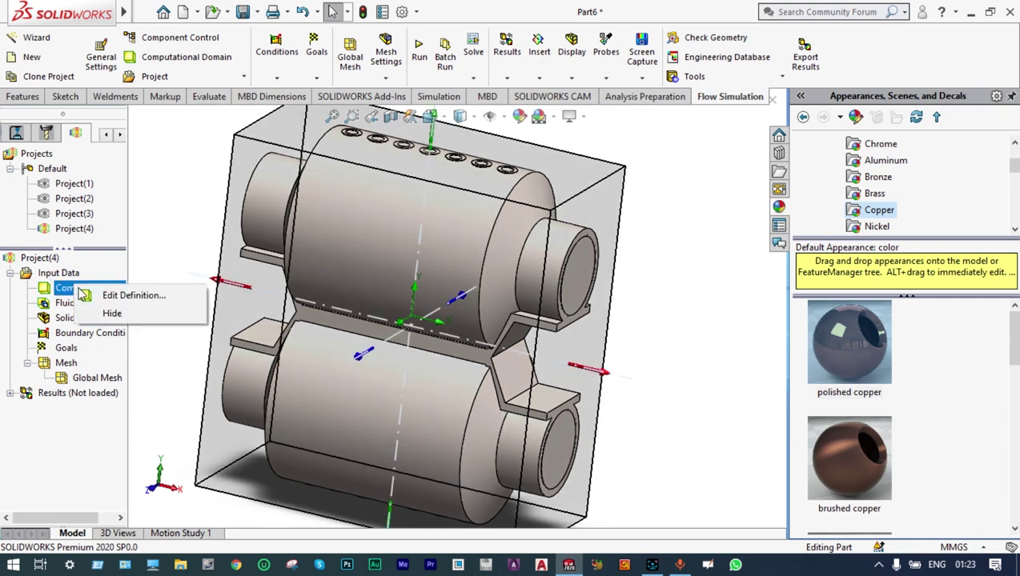
left_click(133, 314)
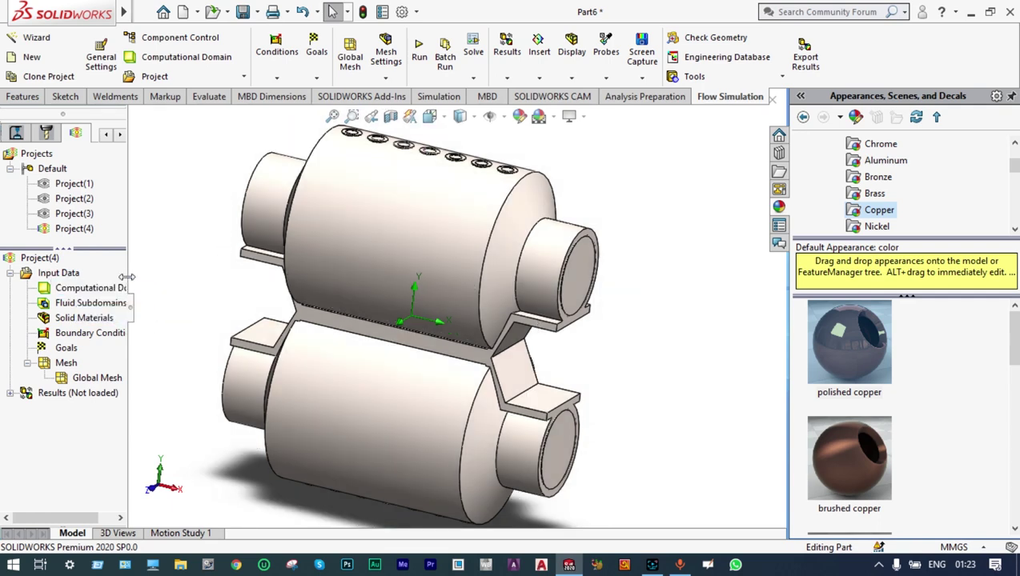
left_click_drag(125, 277, 170, 279)
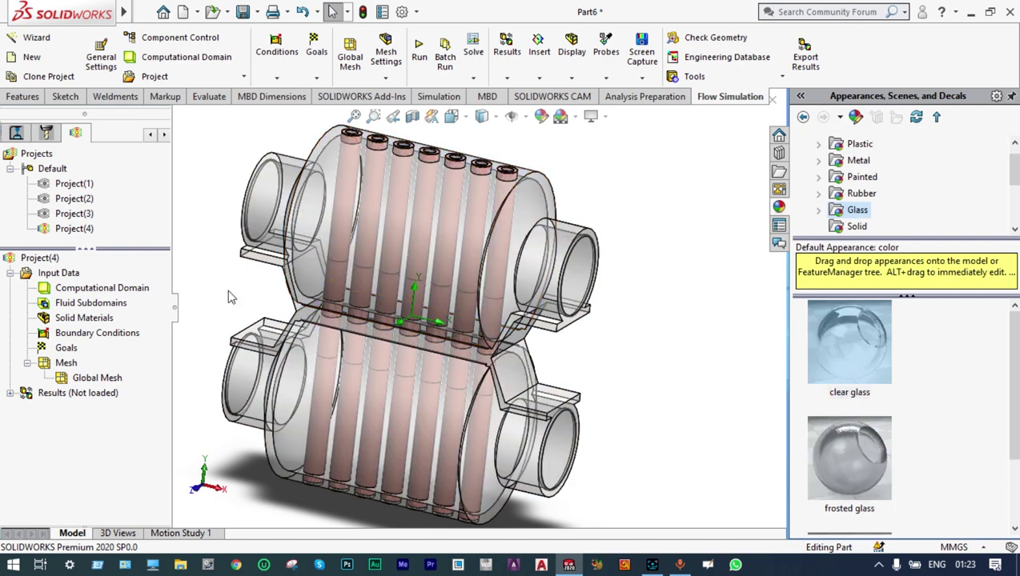
scroll(229, 297, "down", 2)
key("z")
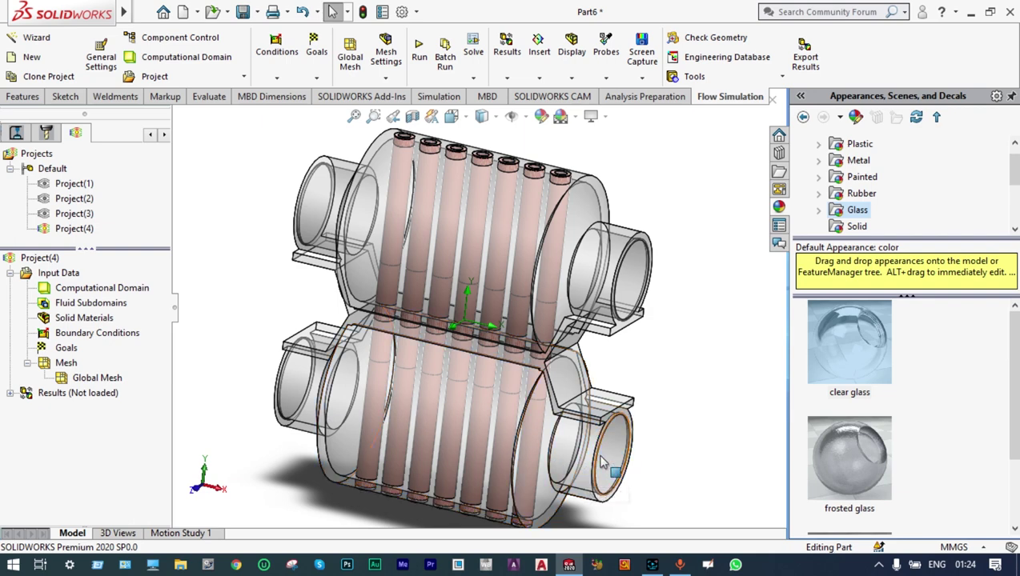
Step: Insert an air fluid subdomain at 610 °C on the lower shell's lid body
left_click(125, 306)
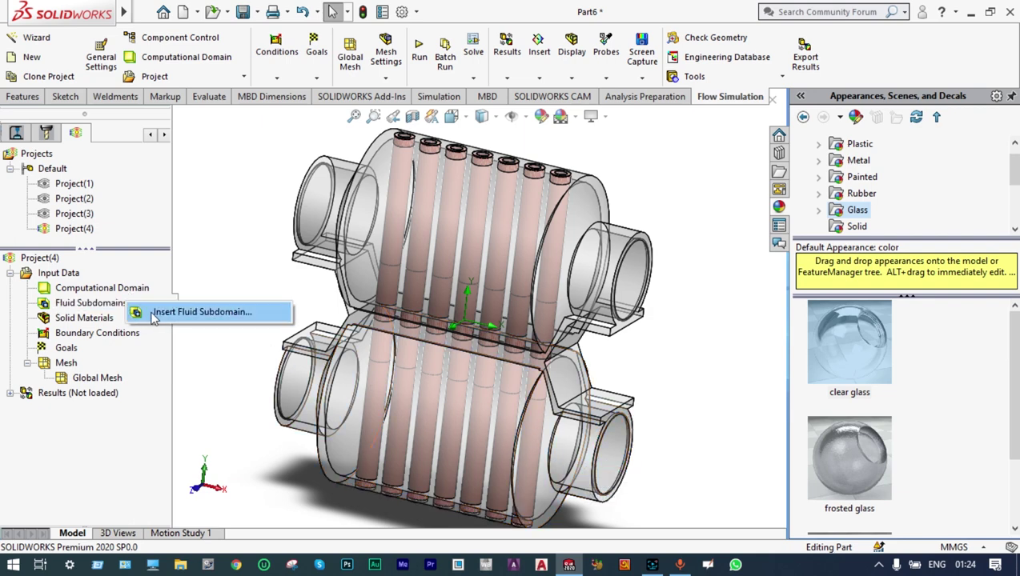
left_click(164, 319)
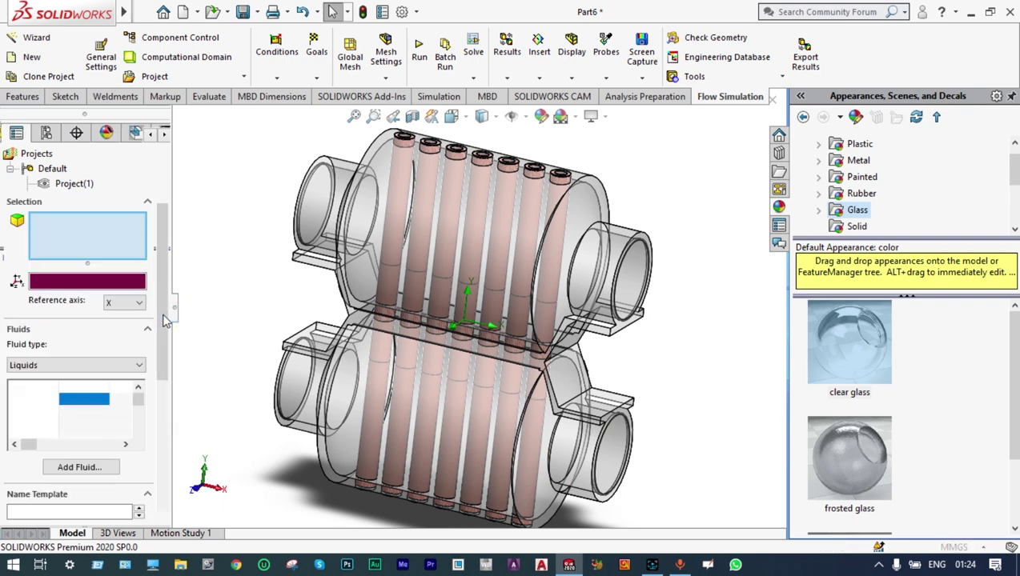
left_click_drag(164, 317, 160, 375)
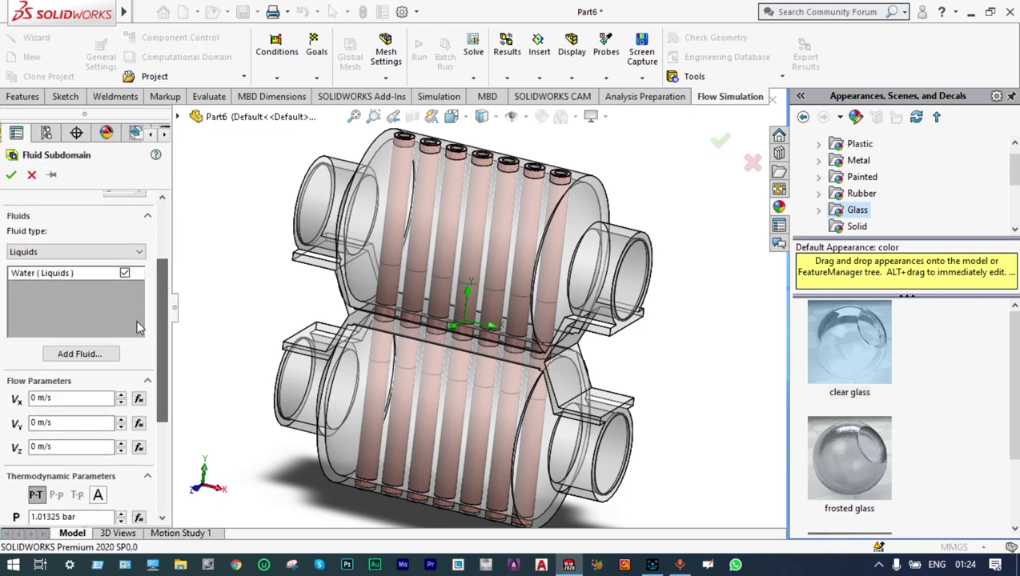
left_click(141, 253)
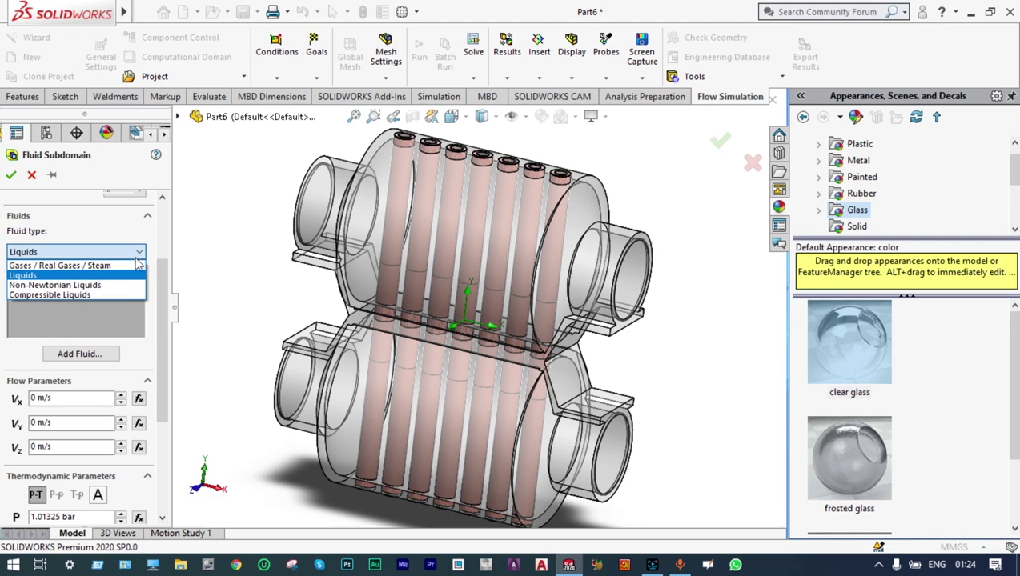
left_click(128, 265)
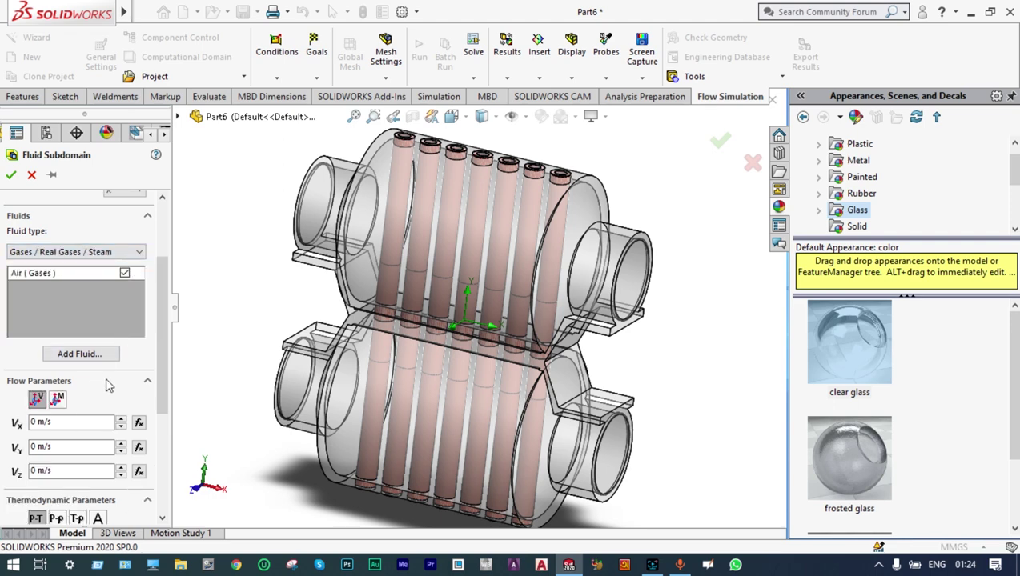
left_click_drag(158, 297, 160, 383)
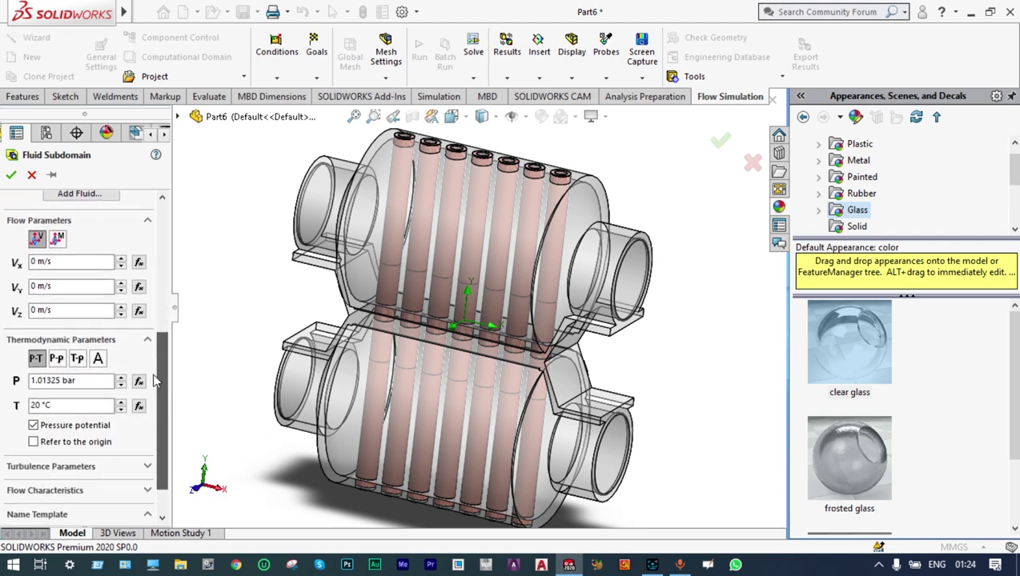
left_click(37, 406)
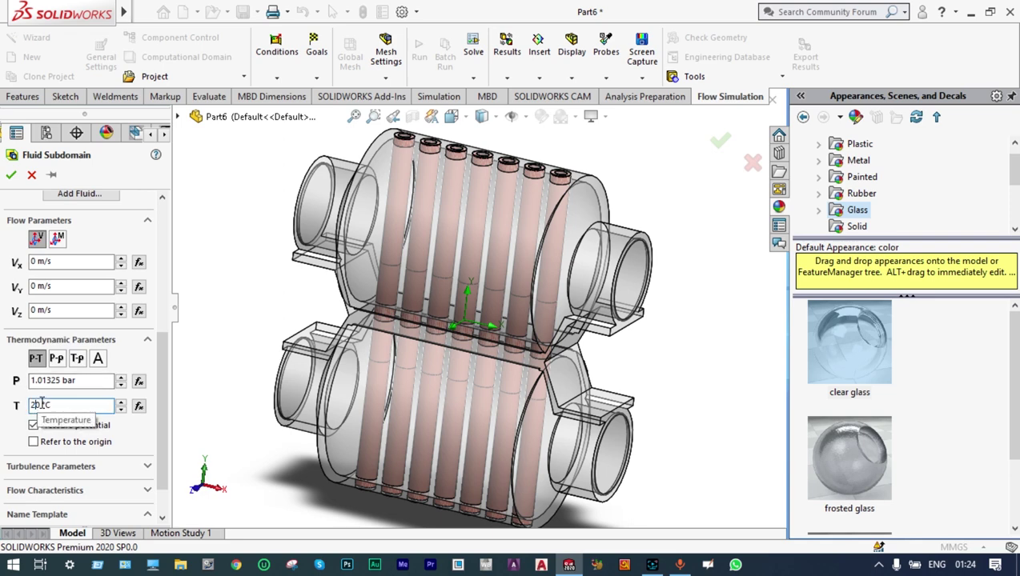
type("6")
type("6")
type("1")
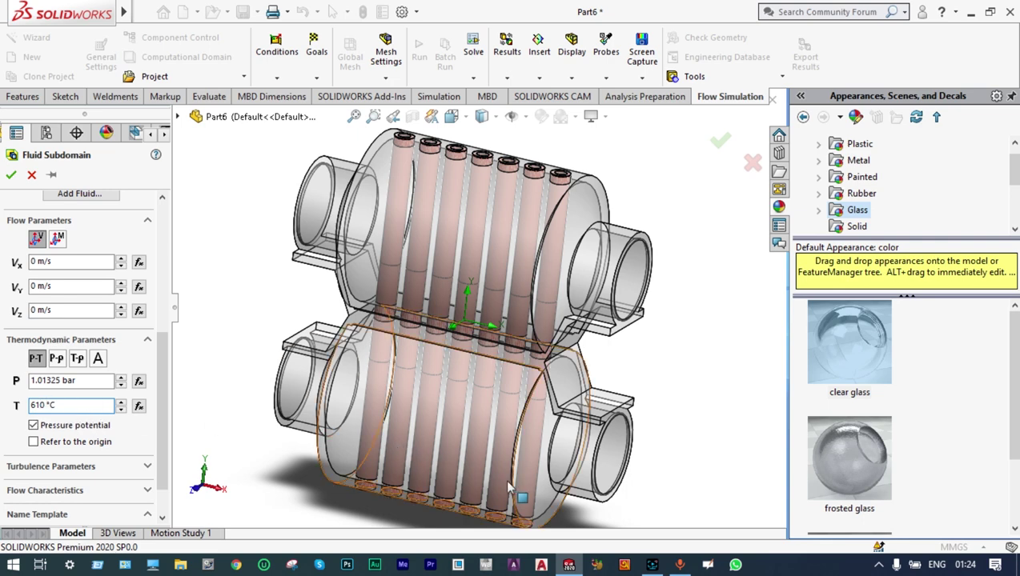
right_click(621, 457)
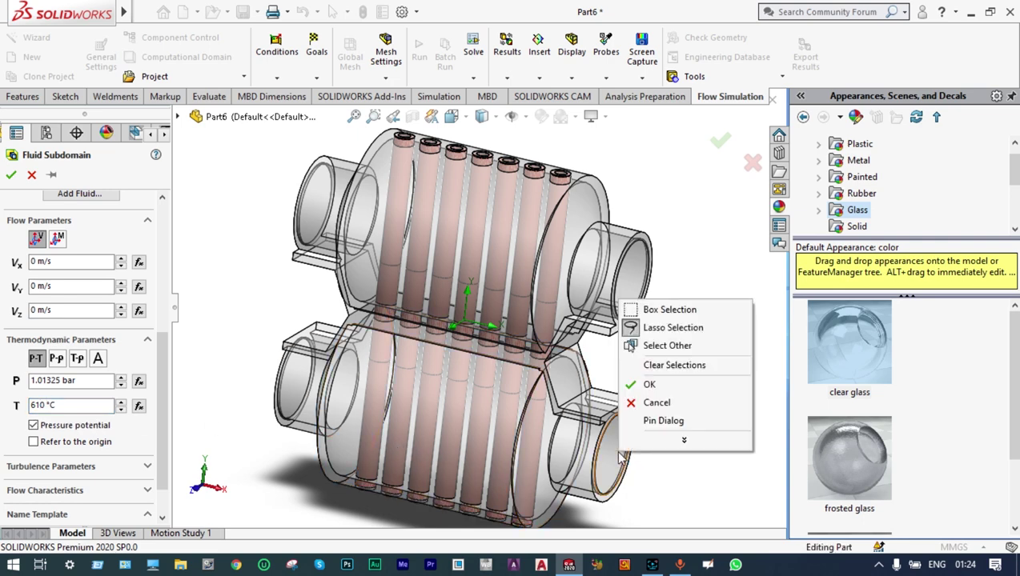
left_click(652, 346)
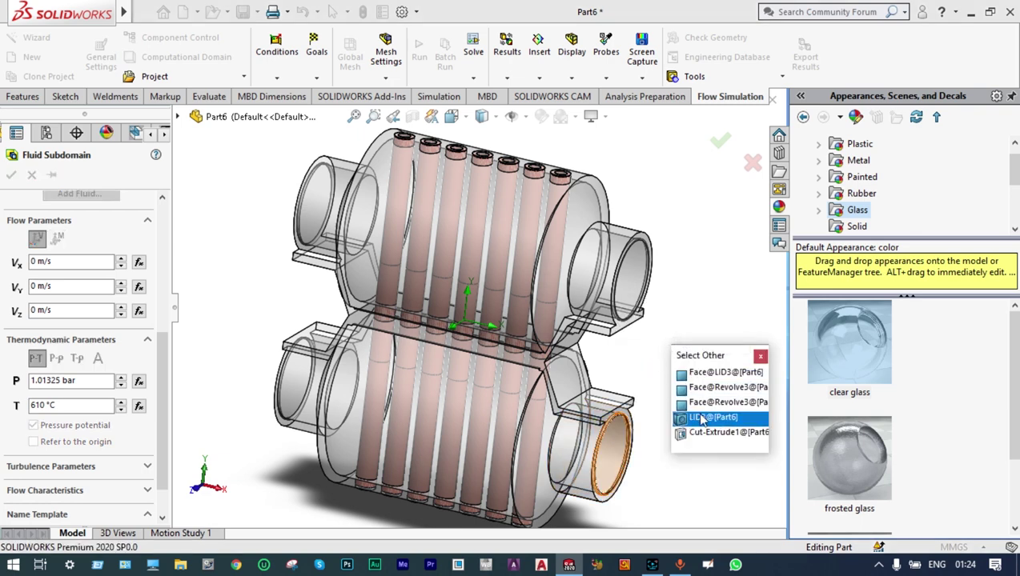
left_click(701, 417)
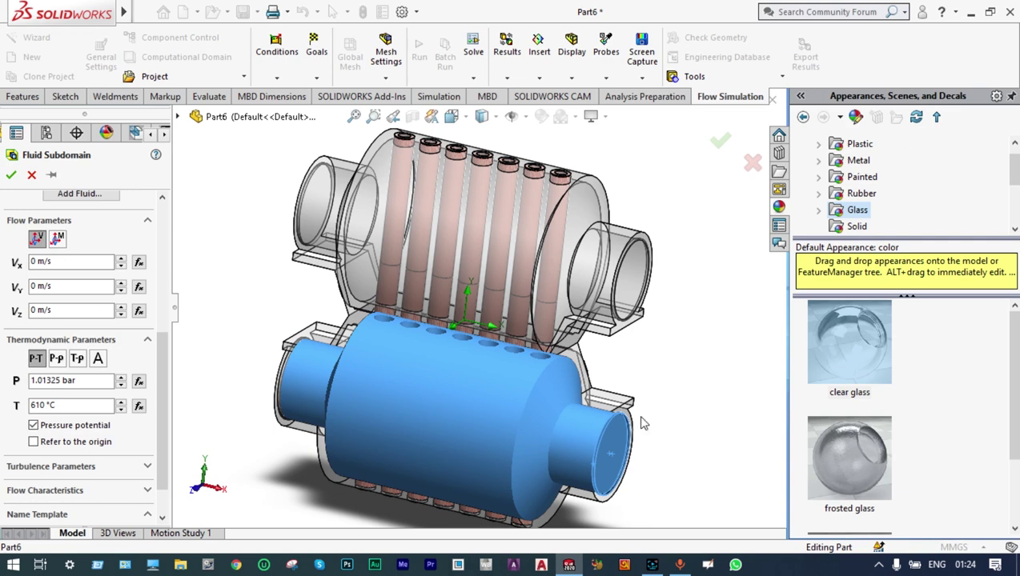
left_click(11, 175)
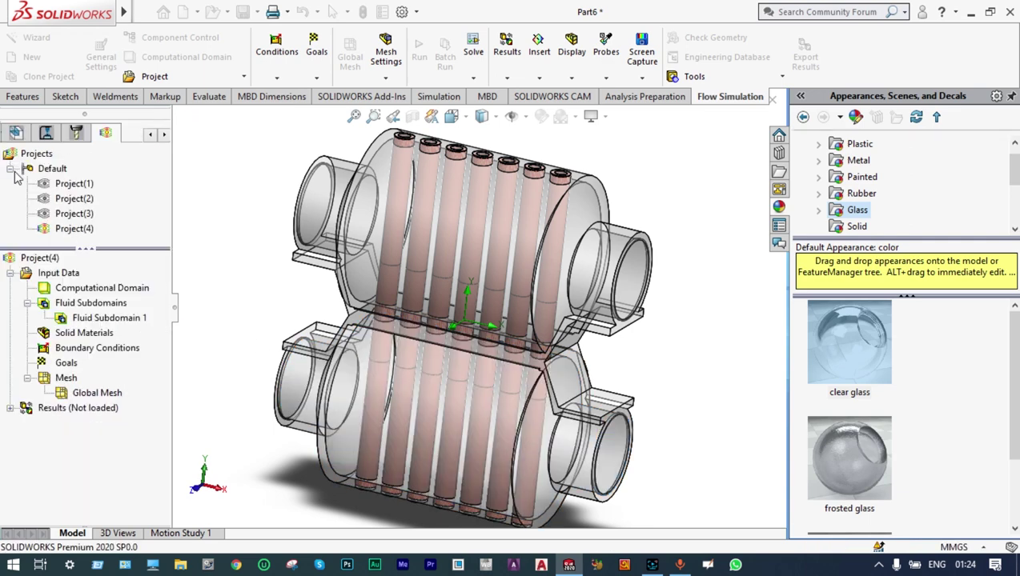
Step: Rotate the model to bring the upper shell into view
right_click(244, 209)
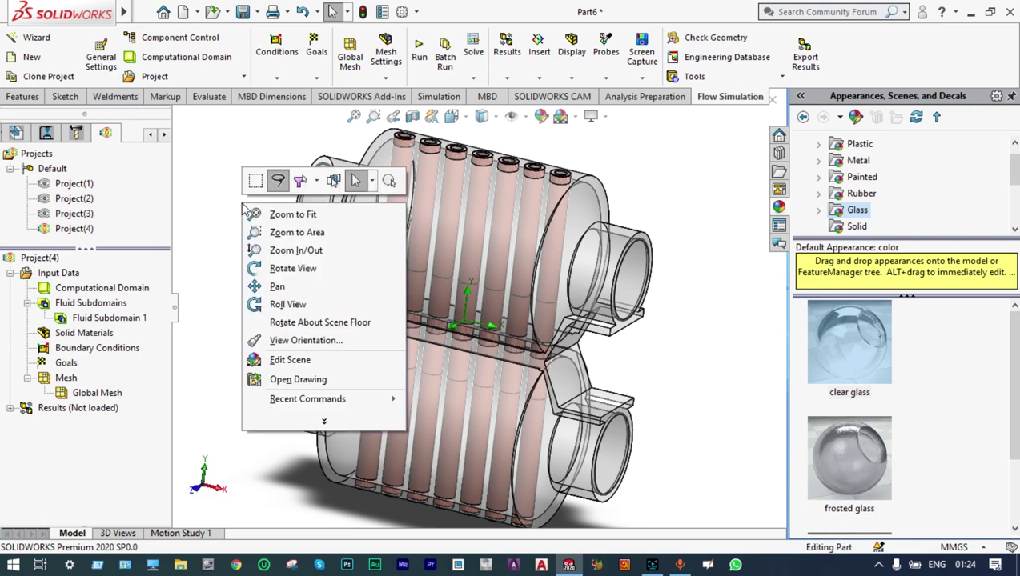
left_click(260, 263)
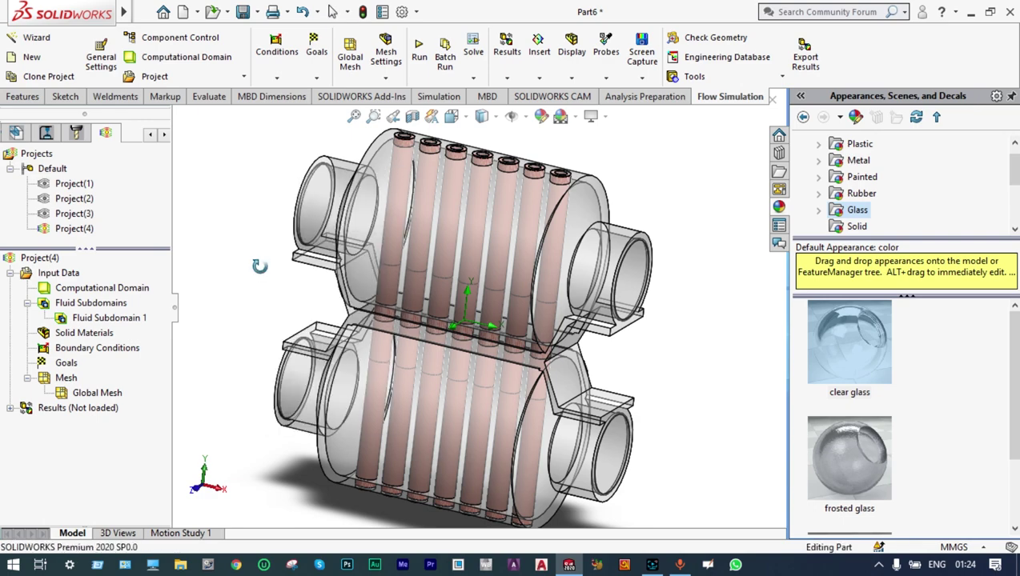
left_click_drag(259, 262, 320, 300)
left_click_drag(312, 220, 301, 232)
right_click(263, 236)
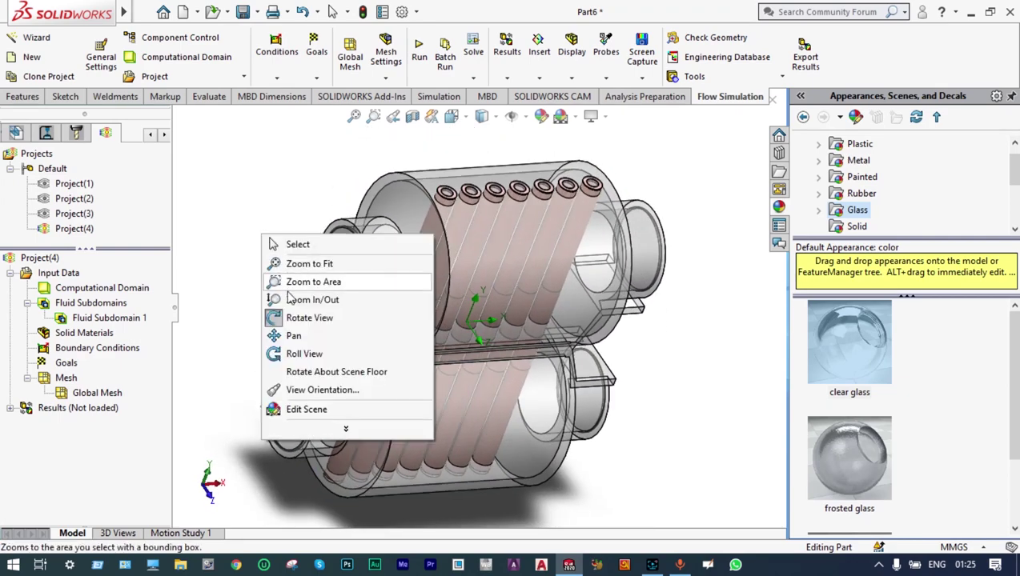
left_click(289, 318)
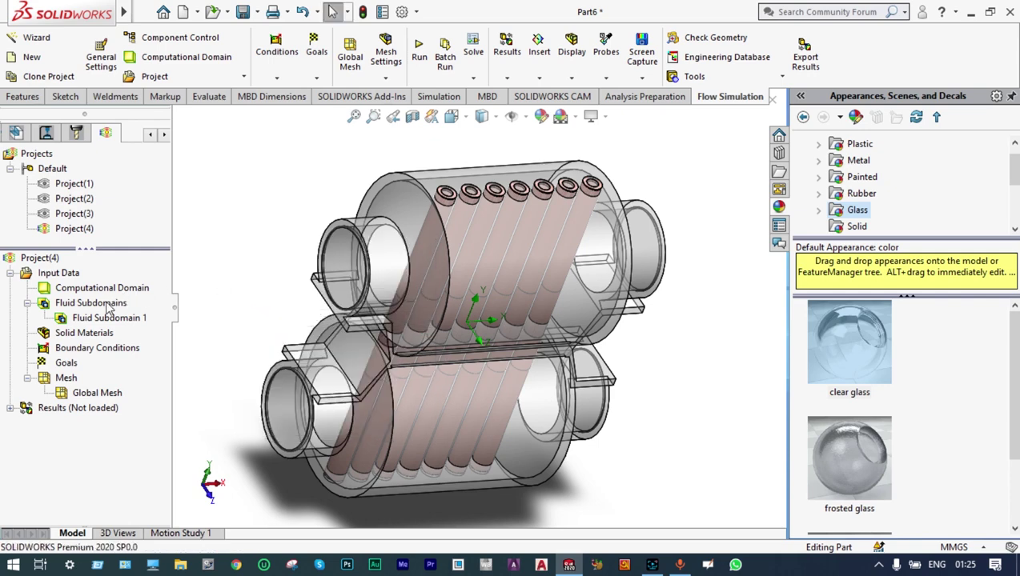
Step: Insert an air fluid subdomain at 10 °C on the upper shell's LID2 body
right_click(109, 304)
left_click(149, 315)
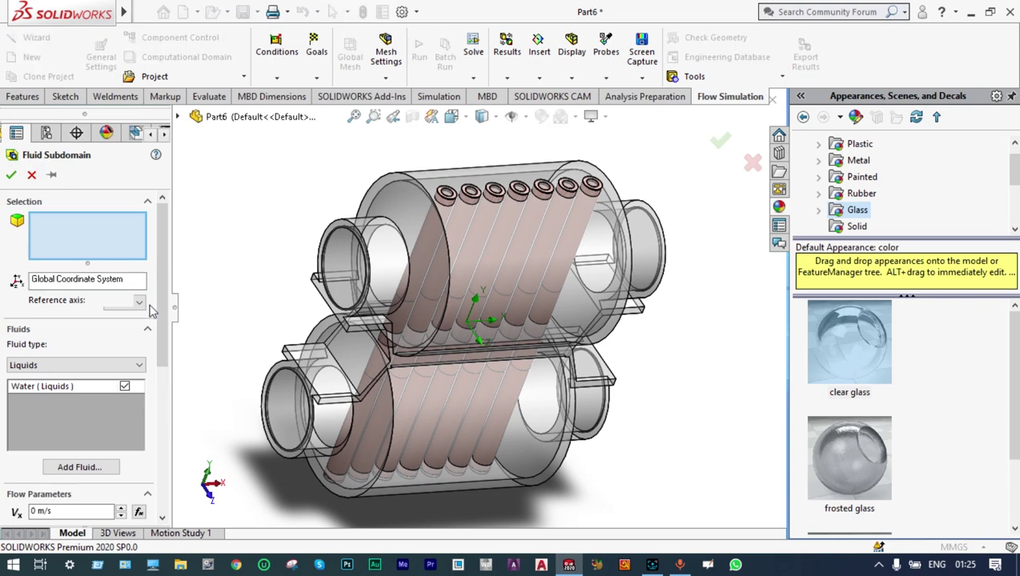
left_click(139, 367)
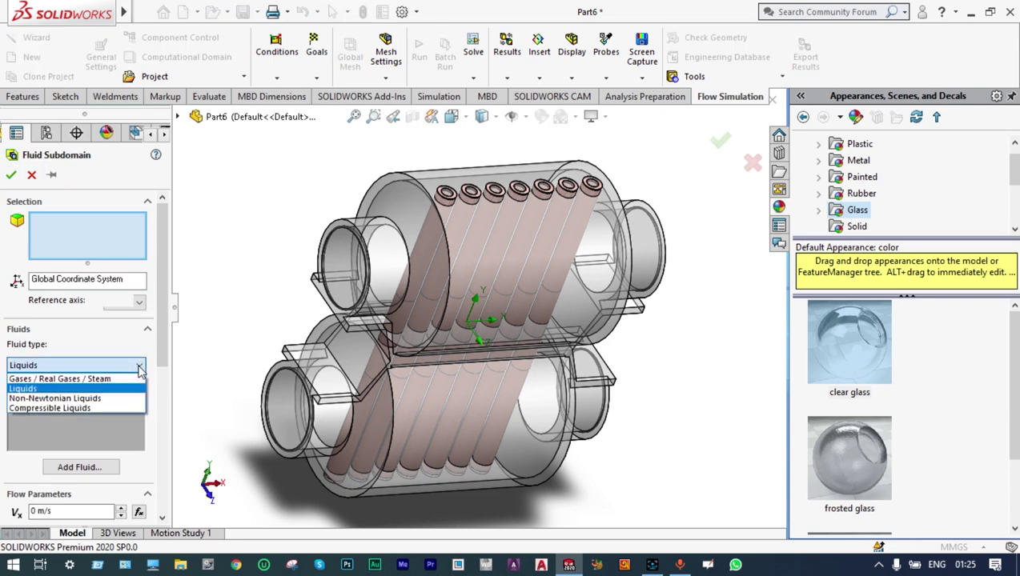
left_click(117, 379)
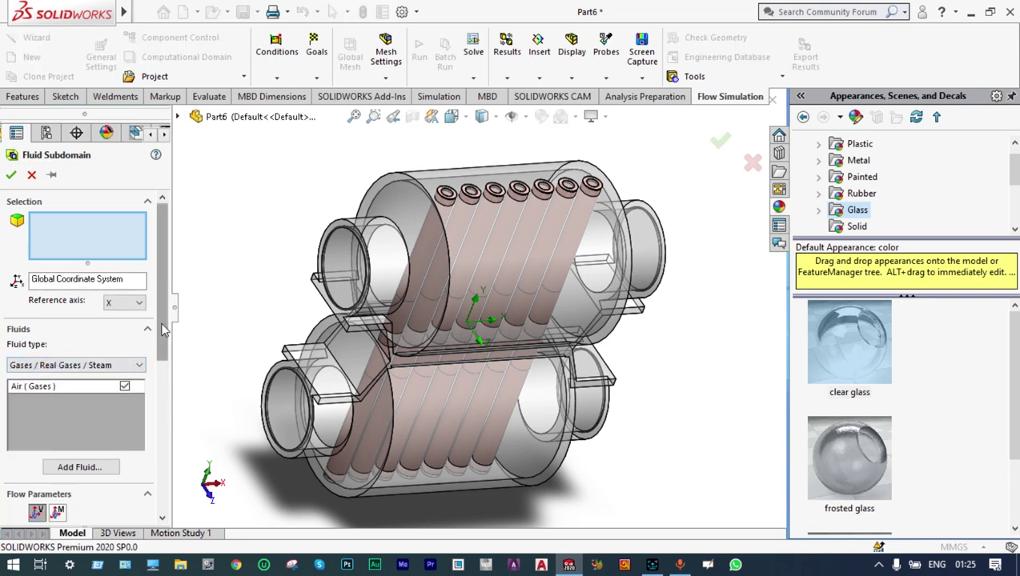
left_click_drag(161, 335, 151, 416)
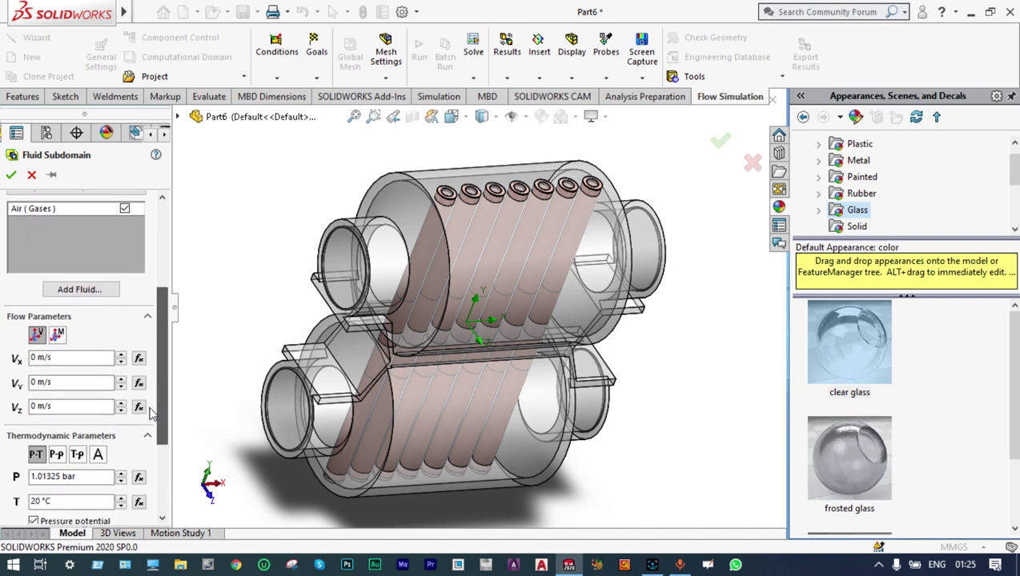
right_click(343, 261)
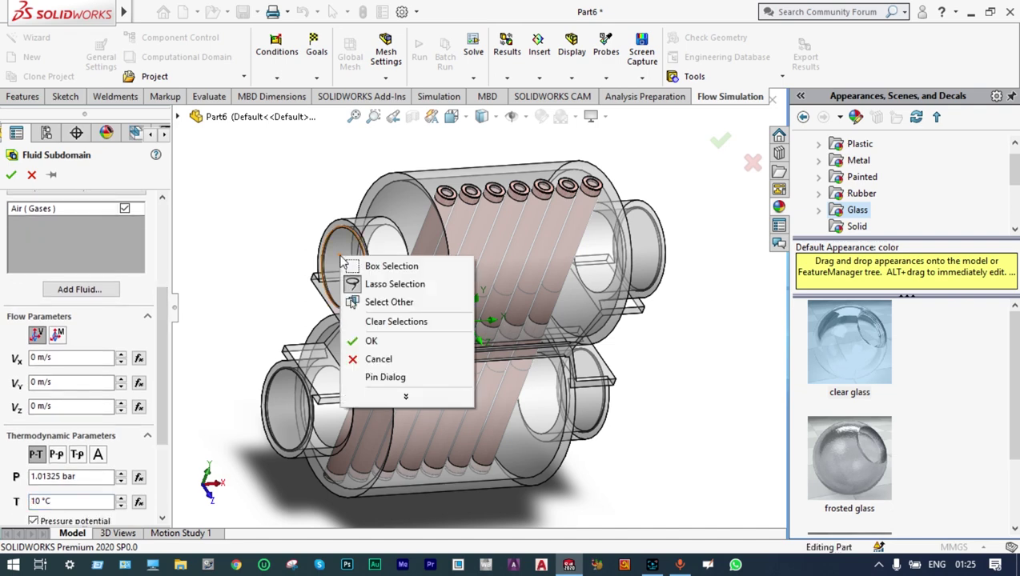
left_click(365, 303)
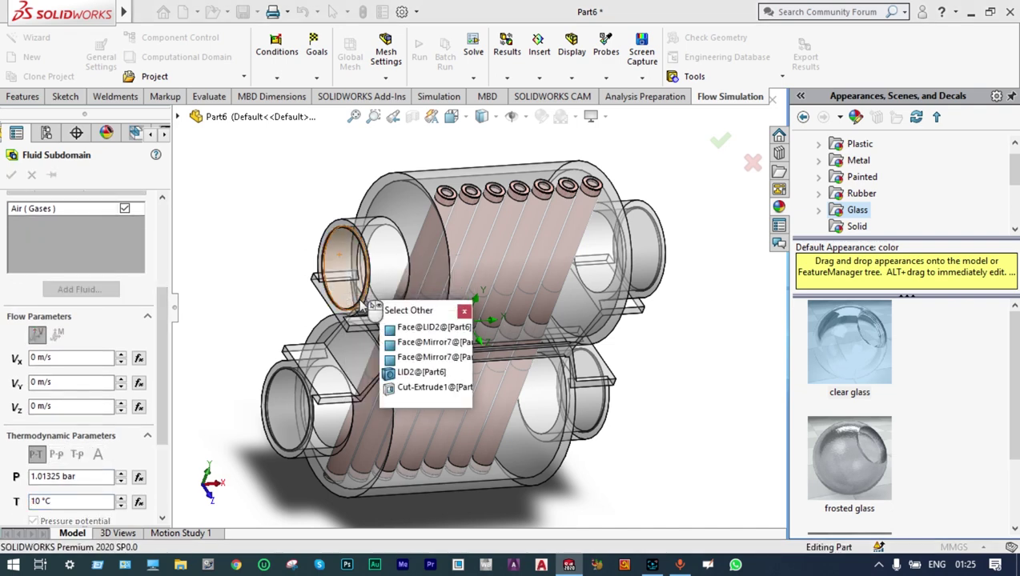
left_click(396, 372)
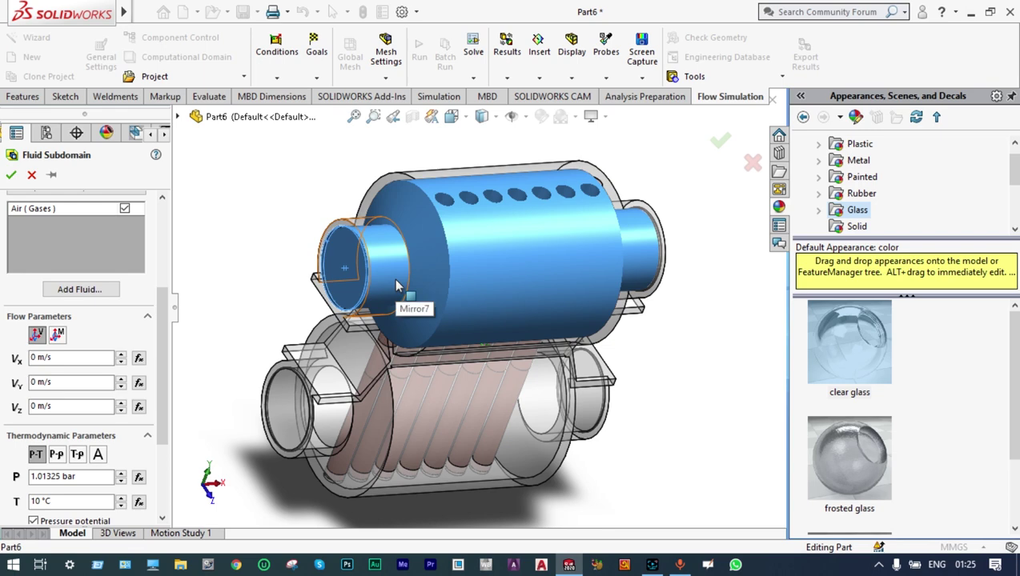
left_click(11, 176)
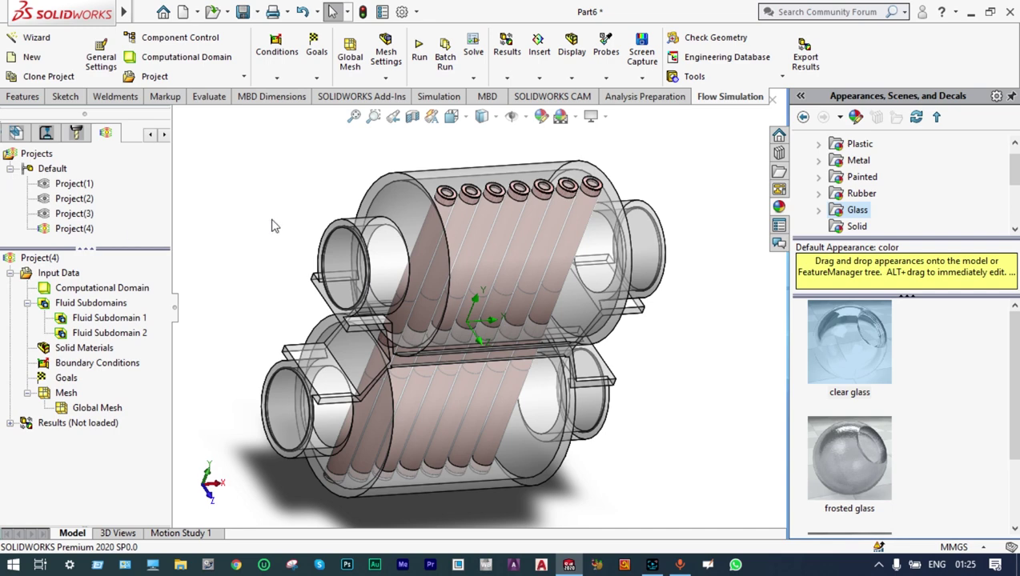
Step: Hide the Mirror7 housing and insert a new fluid subdomain
right_click(377, 240)
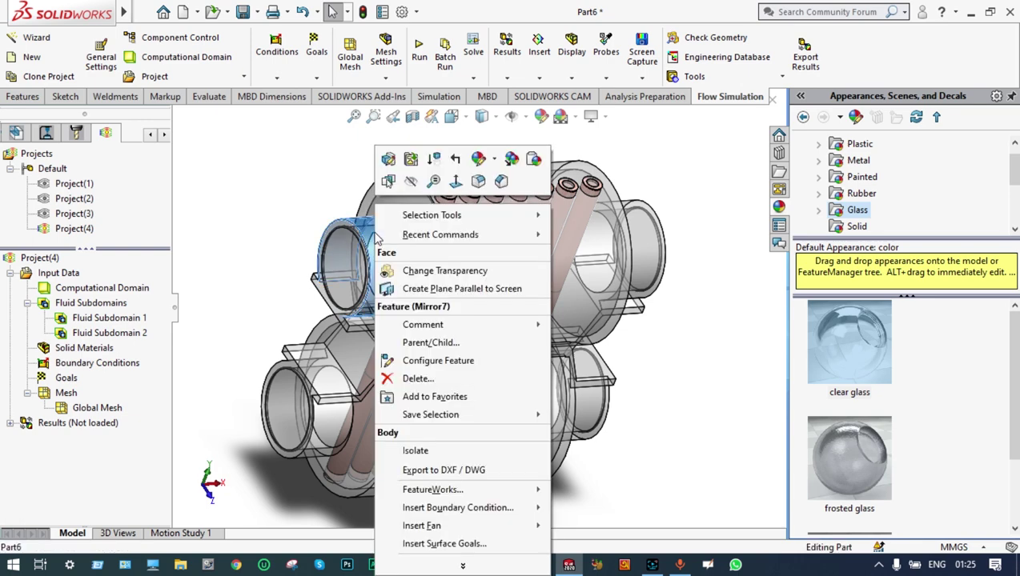
left_click(410, 182)
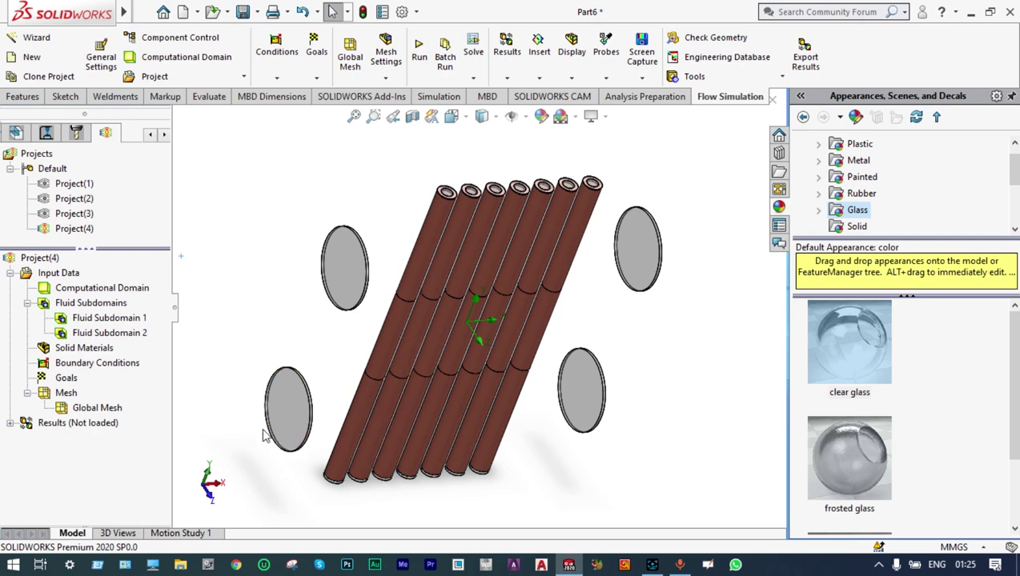
right_click(113, 306)
left_click(154, 314)
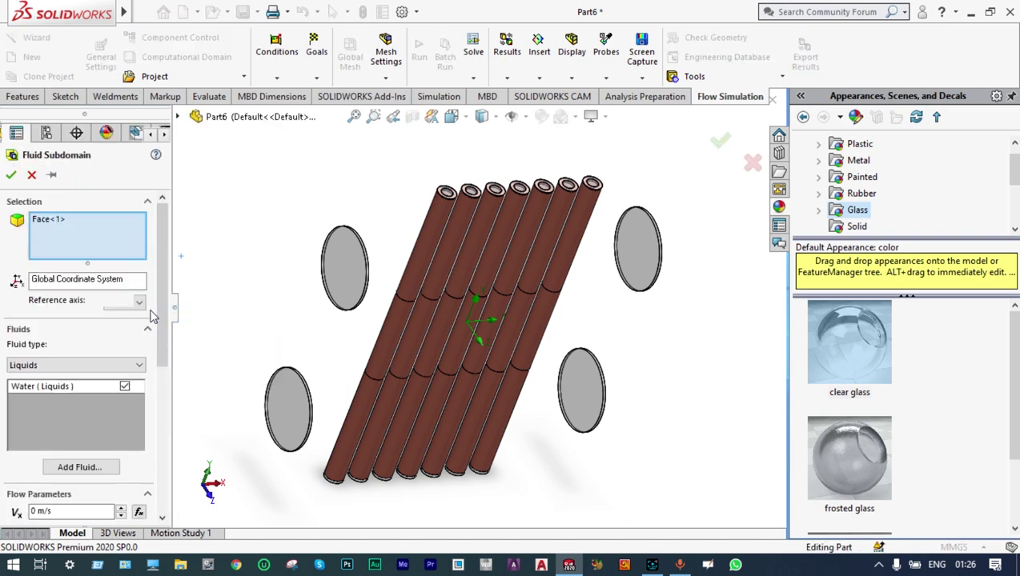
scroll(158, 300, "down", 3)
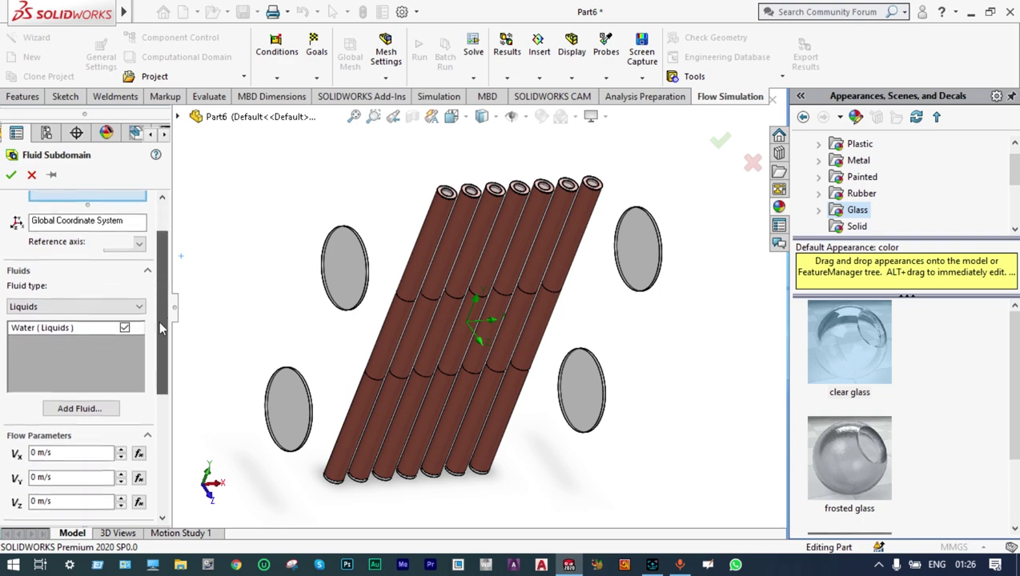
Step: Fill the heat-pipe tubes' inner faces with water as Fluid Subdomain 3
right_click(342, 452)
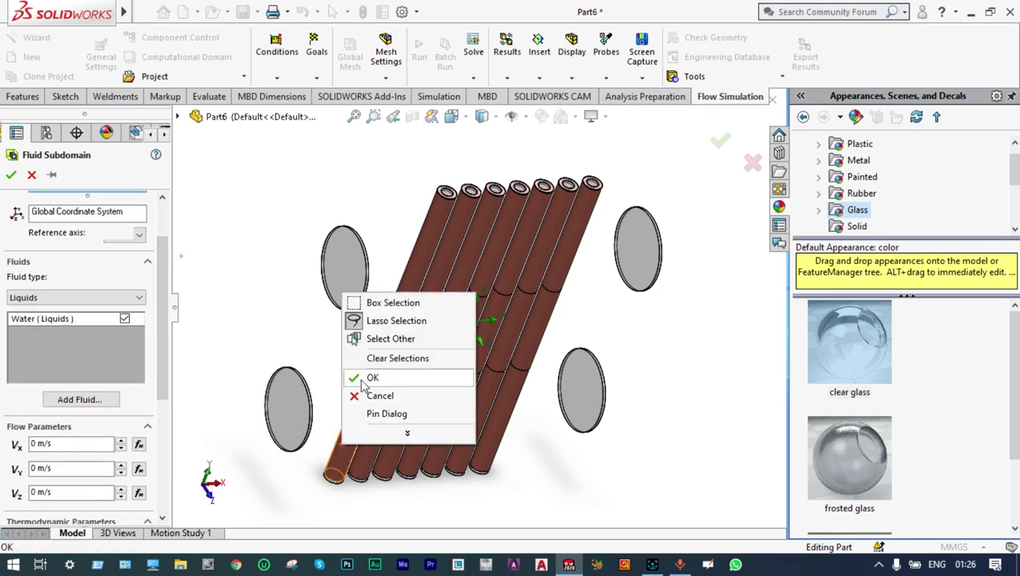
left_click(357, 338)
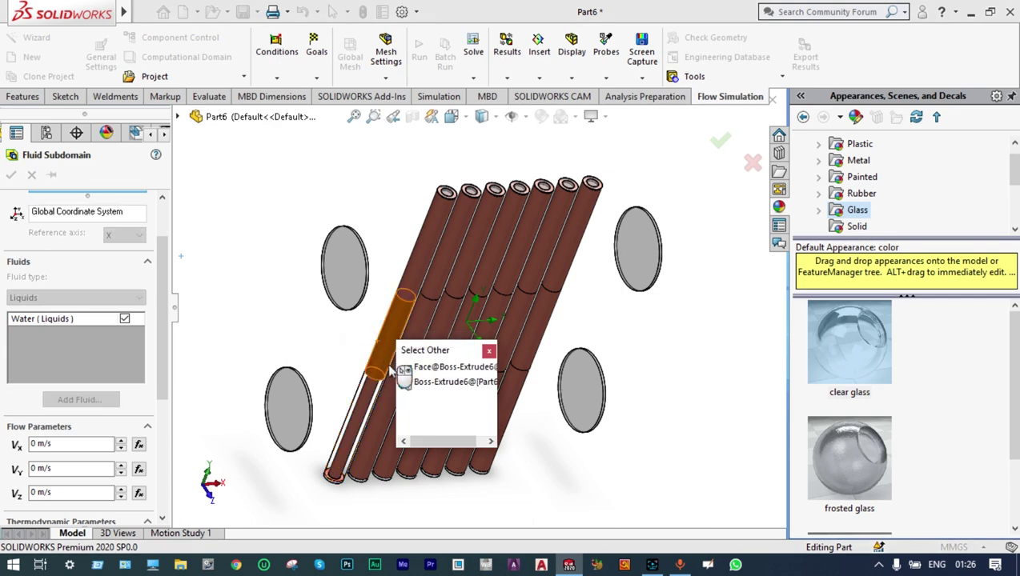
left_click(436, 368)
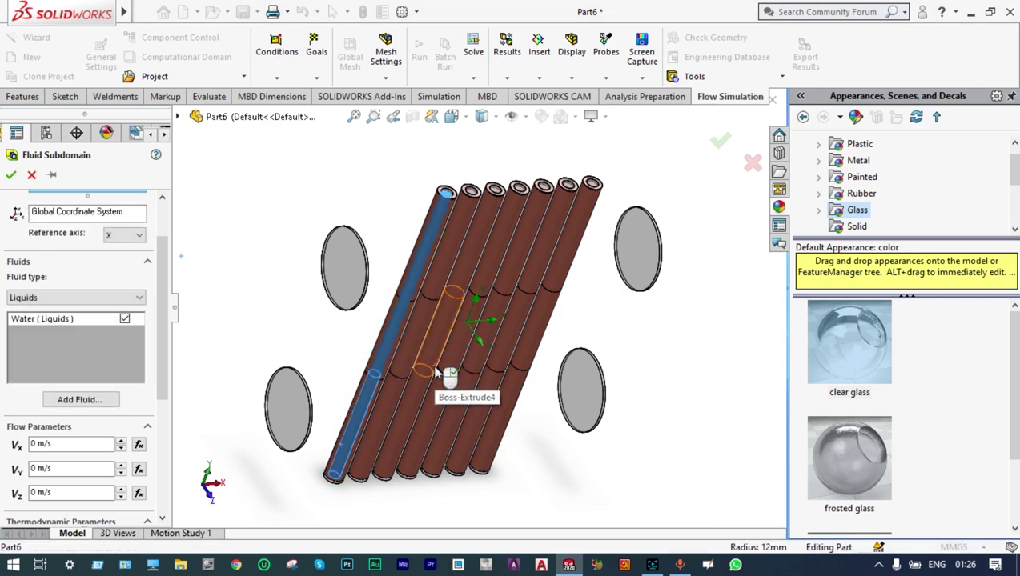
right_click(387, 414)
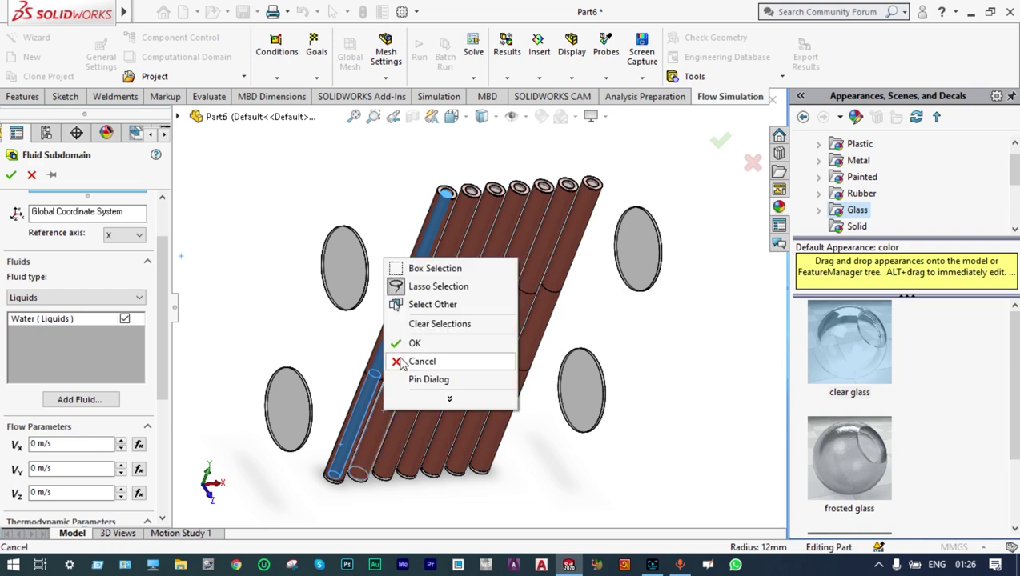
left_click(420, 308)
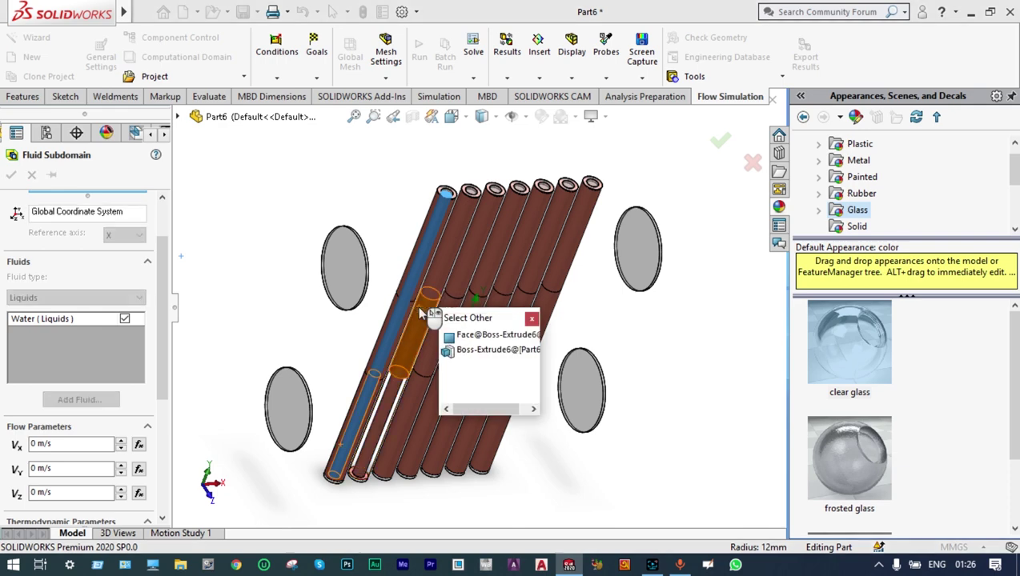
left_click(464, 336)
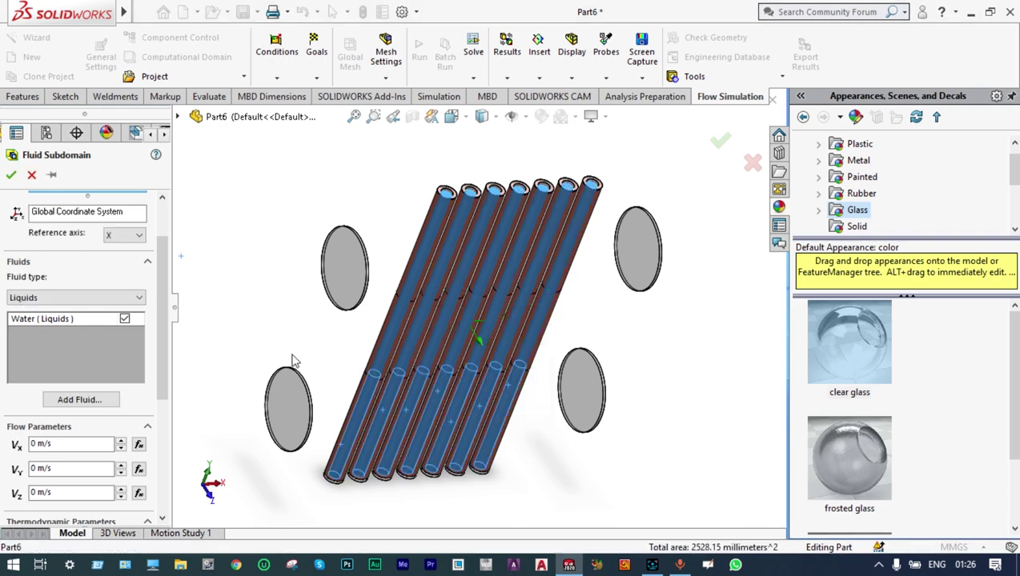
left_click(11, 176)
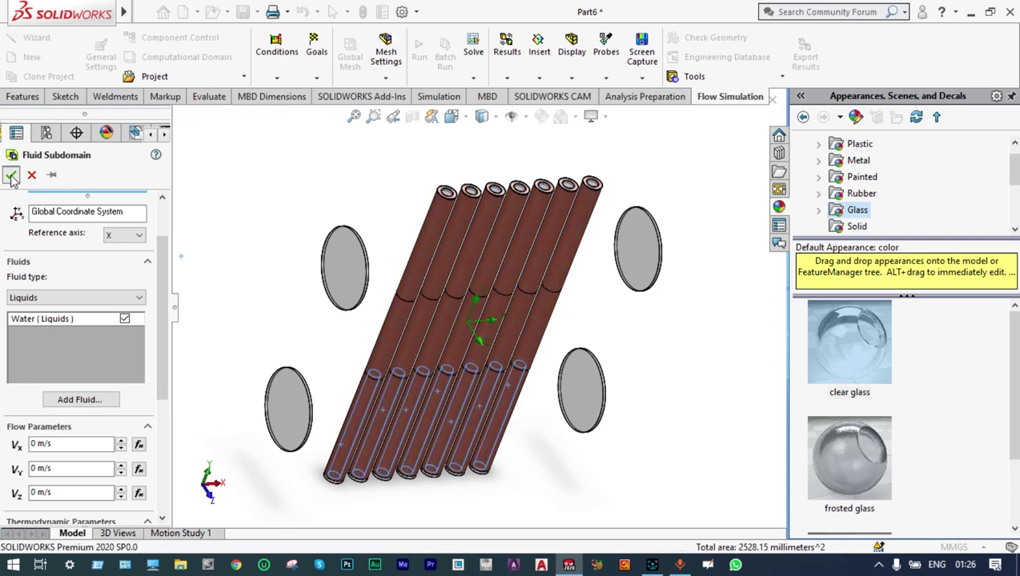
left_click(151, 134)
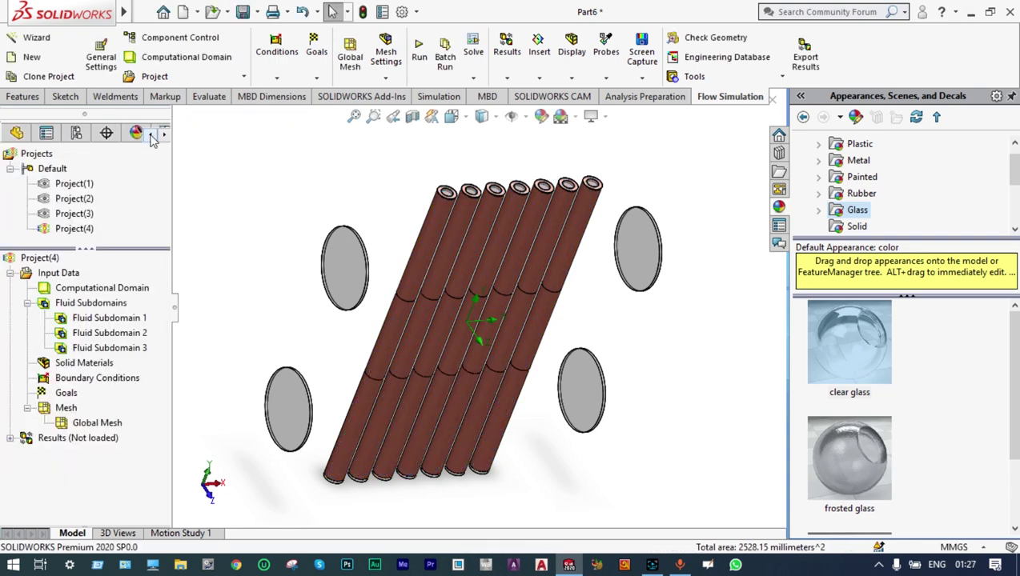
Step: Show the hidden Cut-Extrude1 housing body again
left_click(17, 134)
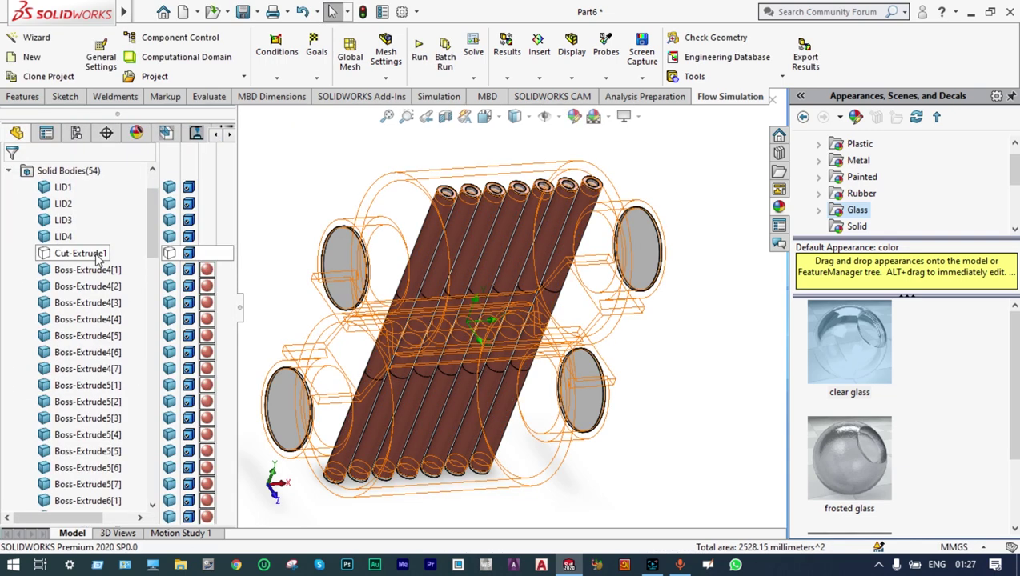
right_click(96, 256)
left_click(109, 231)
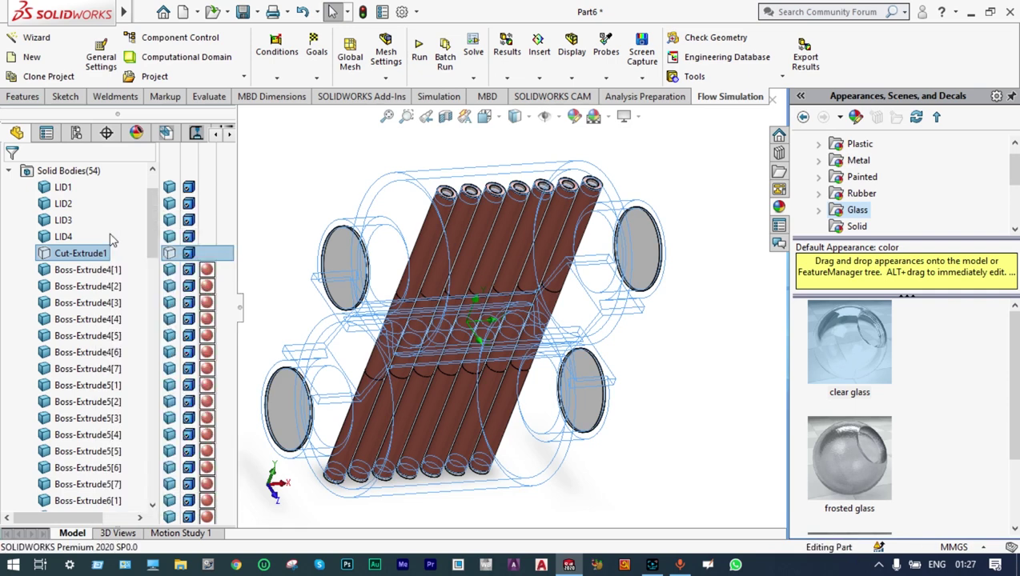
left_click(298, 229)
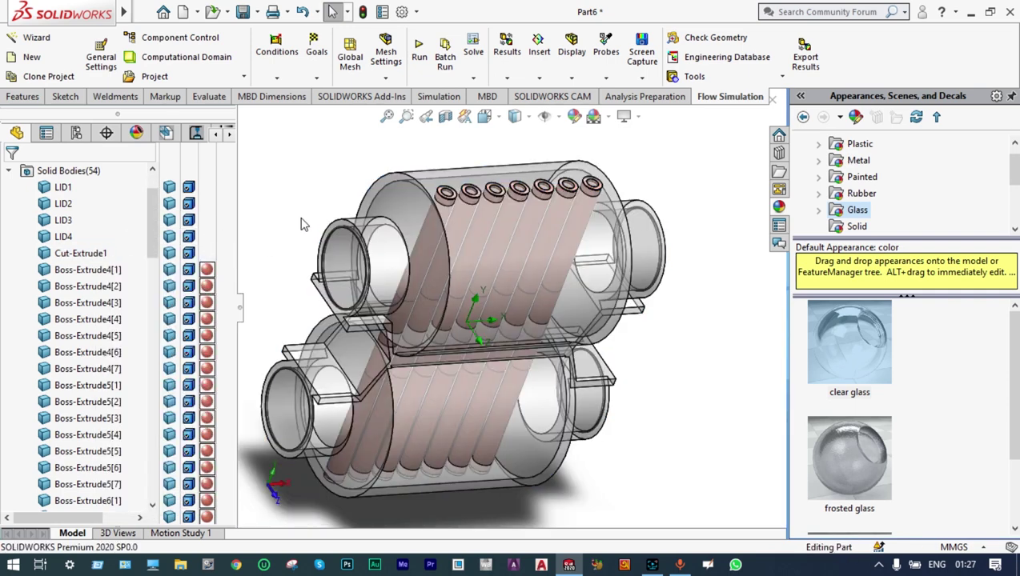
left_click(165, 132)
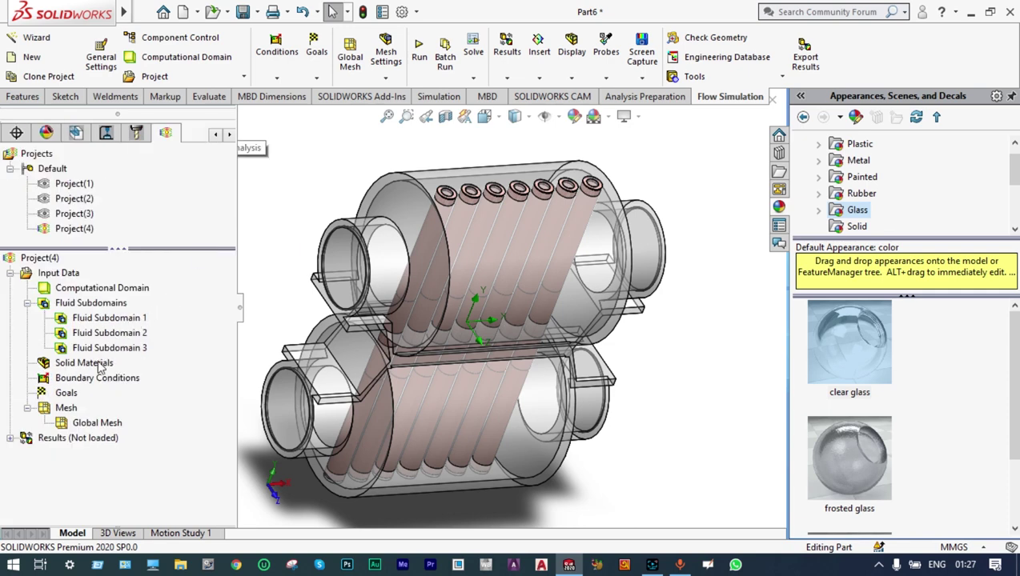
Step: Assign Steel Stainless 321 solid material to the Cut-Extrude1 housing body
right_click(100, 365)
left_click(146, 375)
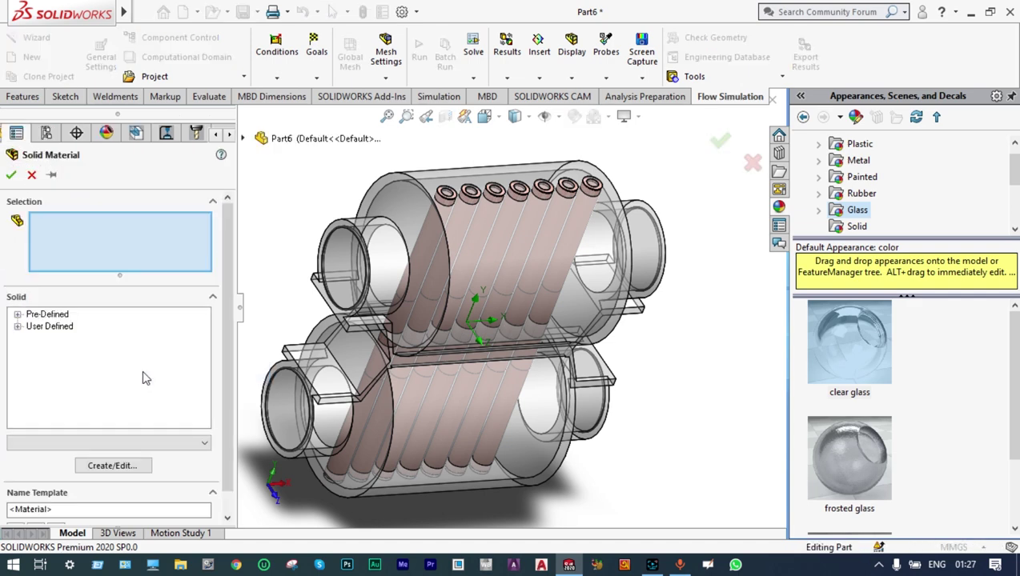
left_click(18, 314)
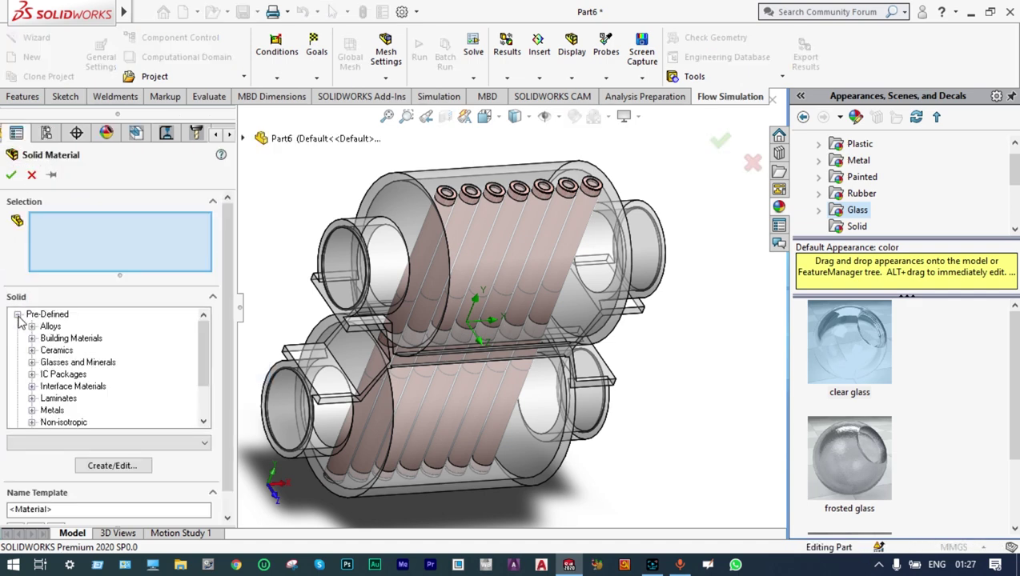
left_click(32, 326)
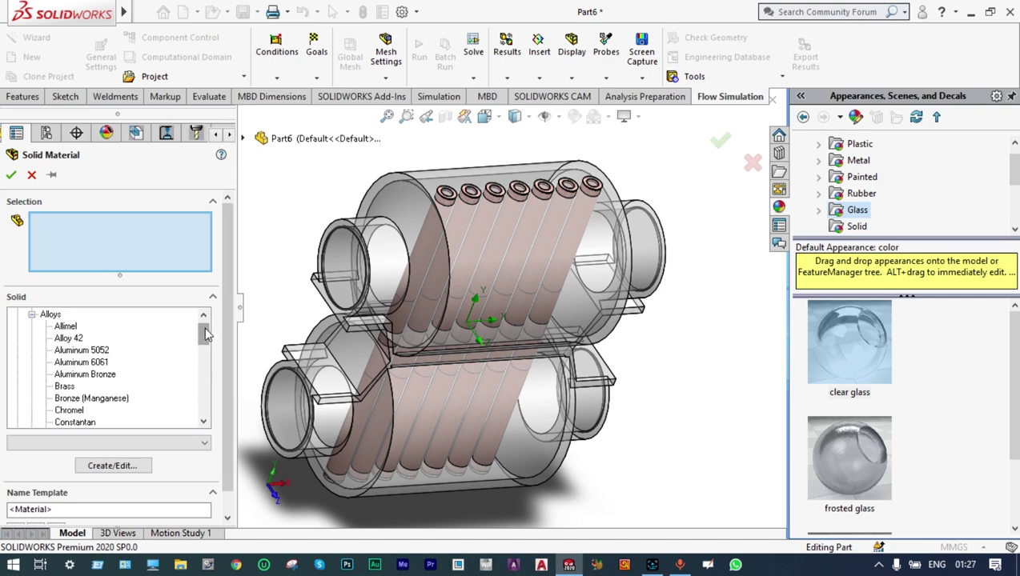
left_click_drag(203, 331, 195, 388)
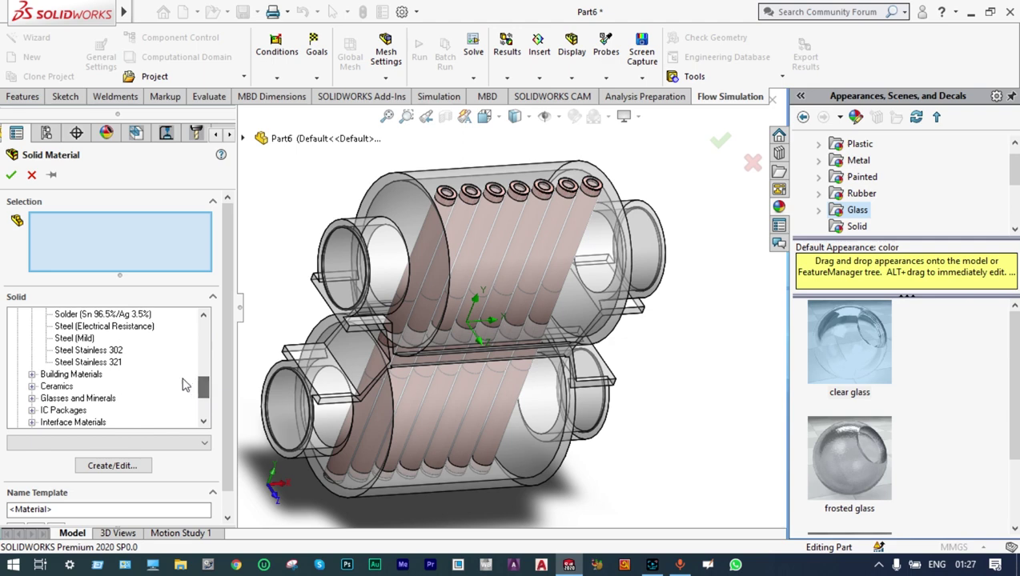
left_click(88, 362)
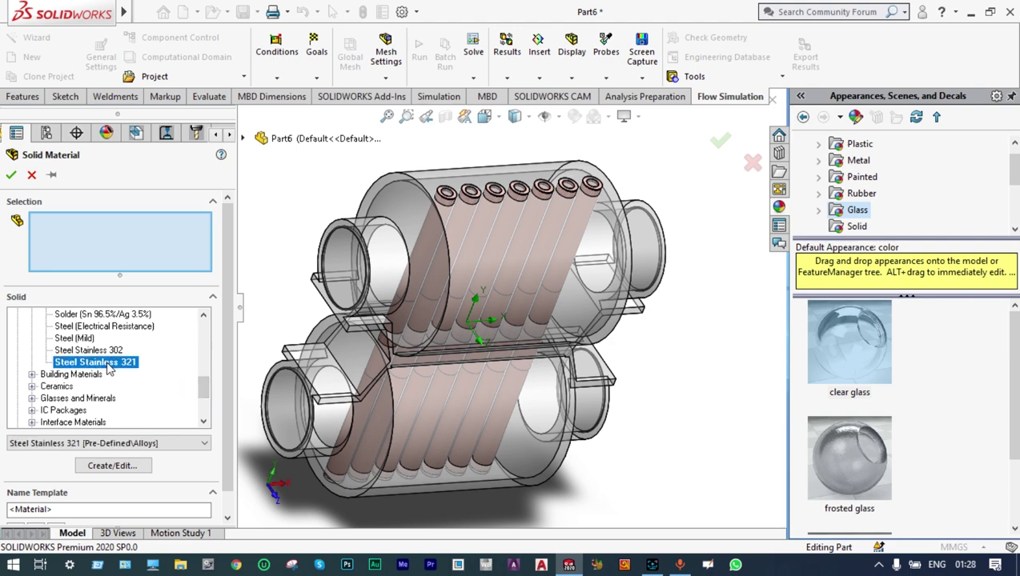
left_click(403, 210)
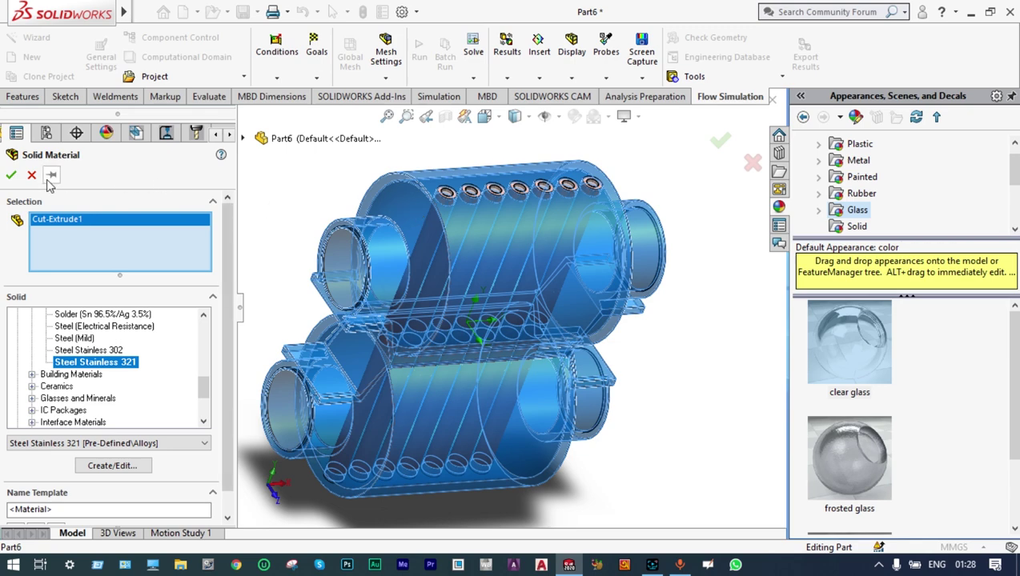
left_click(11, 175)
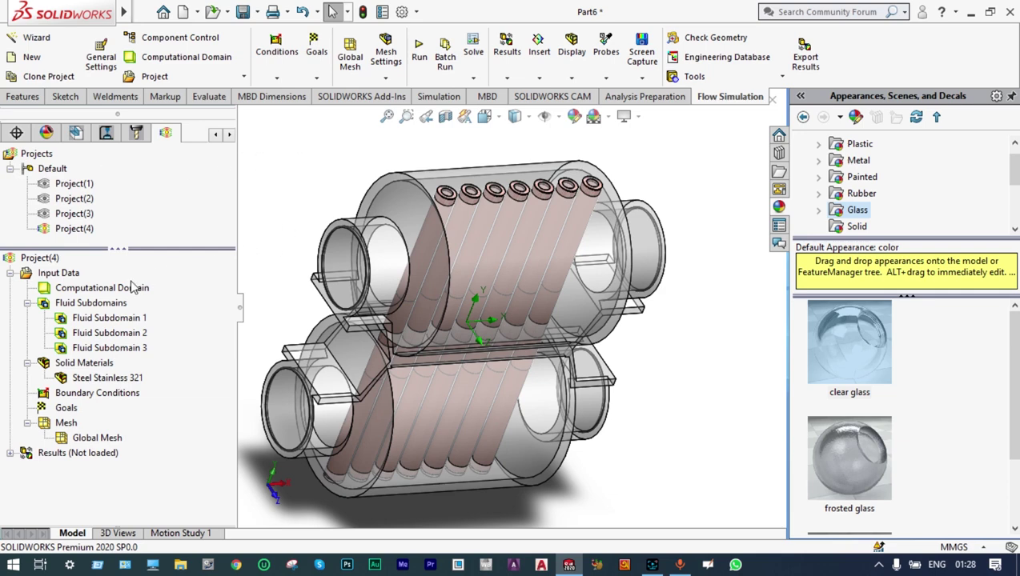
right_click(104, 365)
Step: Add a Copper solid material to Boss-Extrude4[1] and the Boss-Extrude6[1]–6[7] tube bodies
left_click(149, 377)
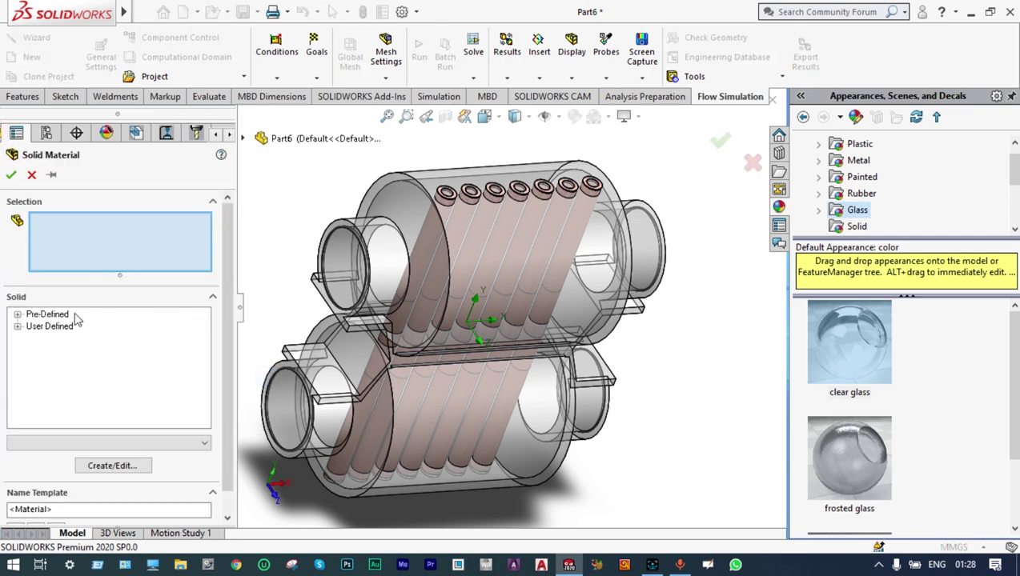
left_click(16, 314)
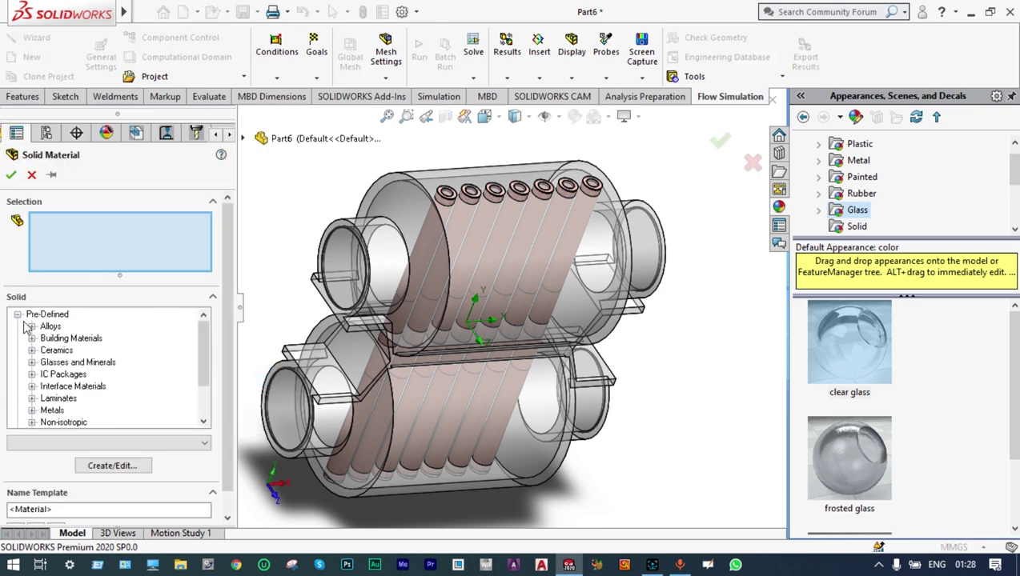
left_click(32, 410)
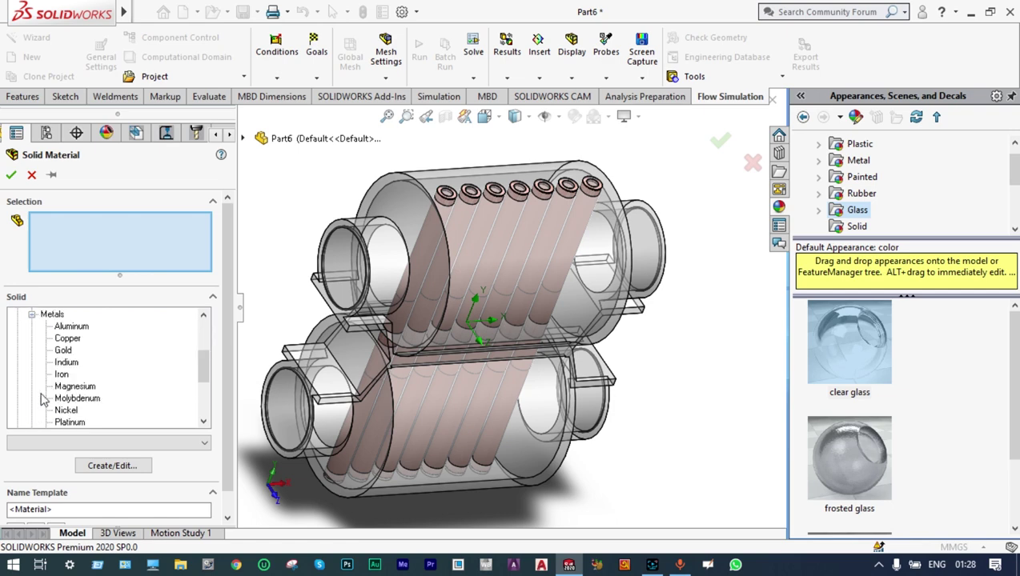
left_click(69, 339)
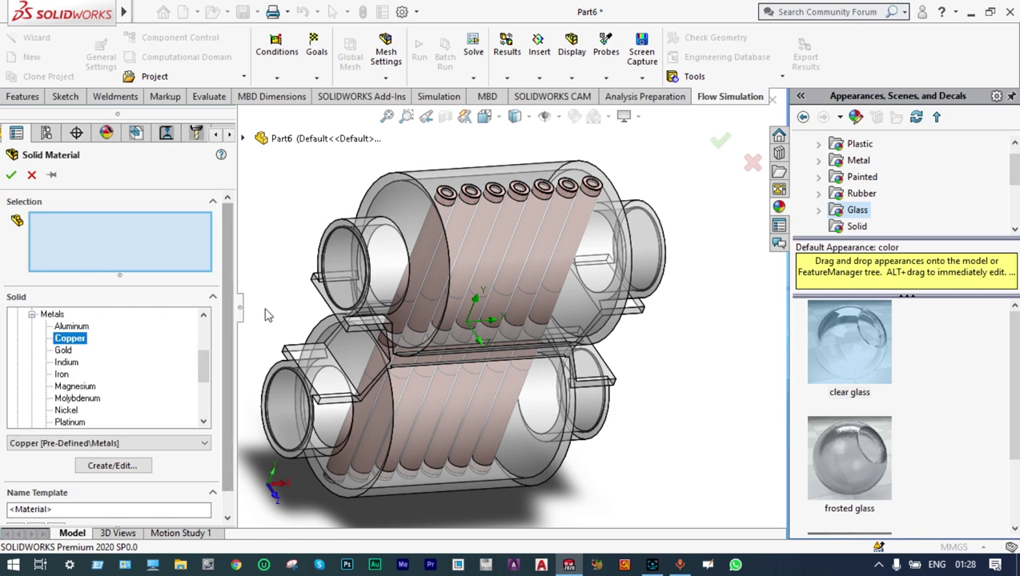
left_click(255, 138)
key("z")
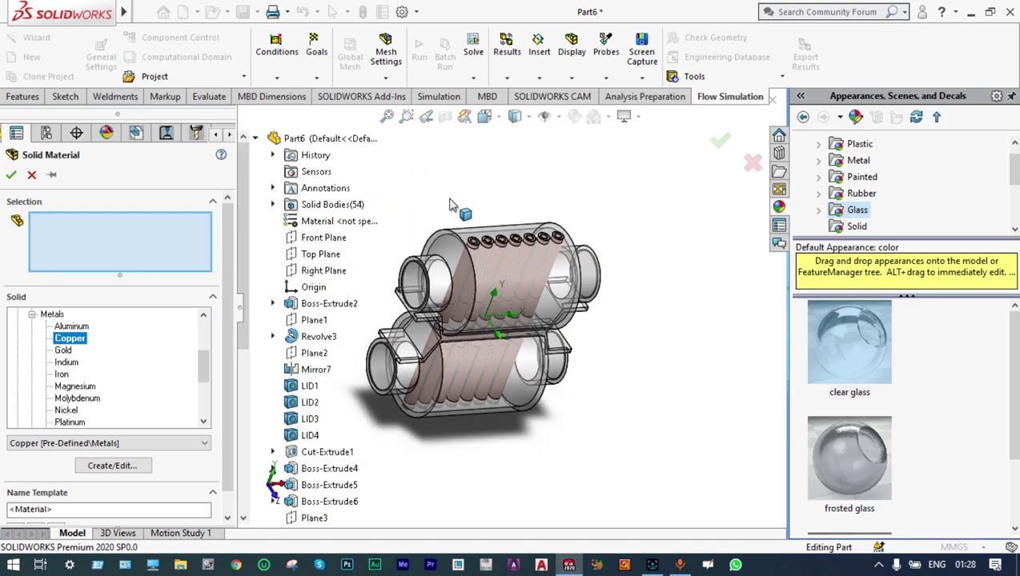
left_click(273, 205)
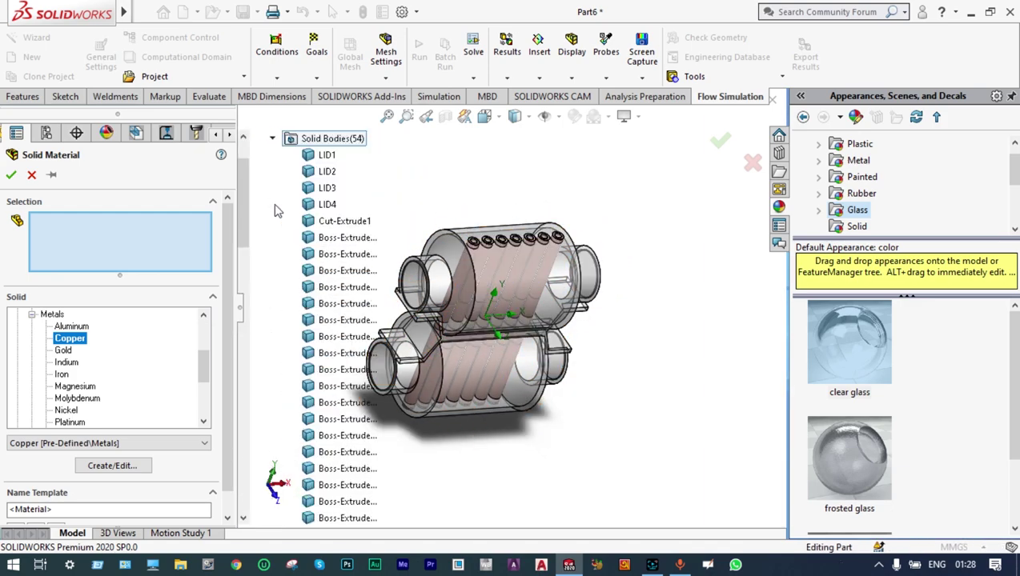
left_click(323, 239)
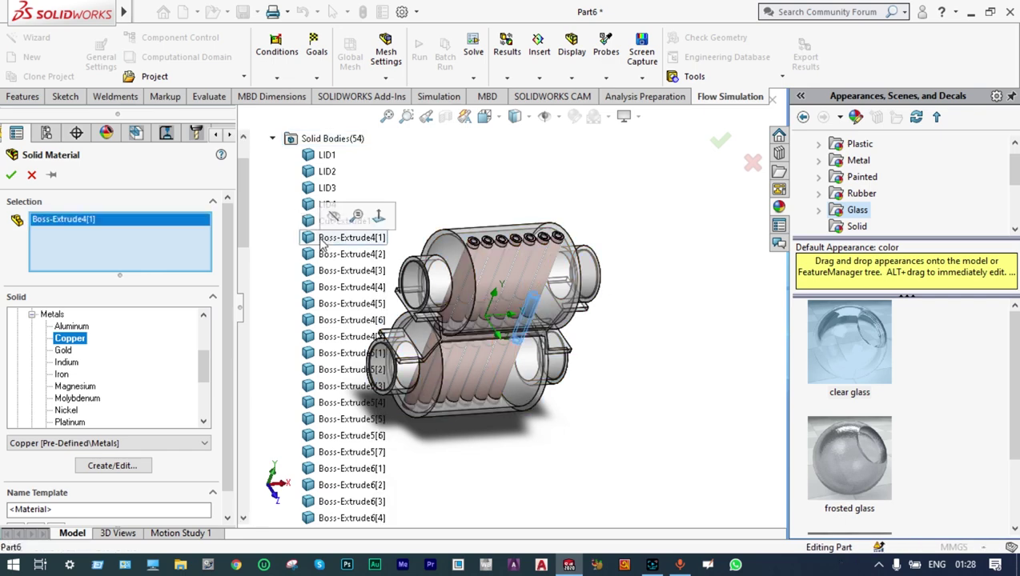
left_click_drag(246, 255, 246, 333)
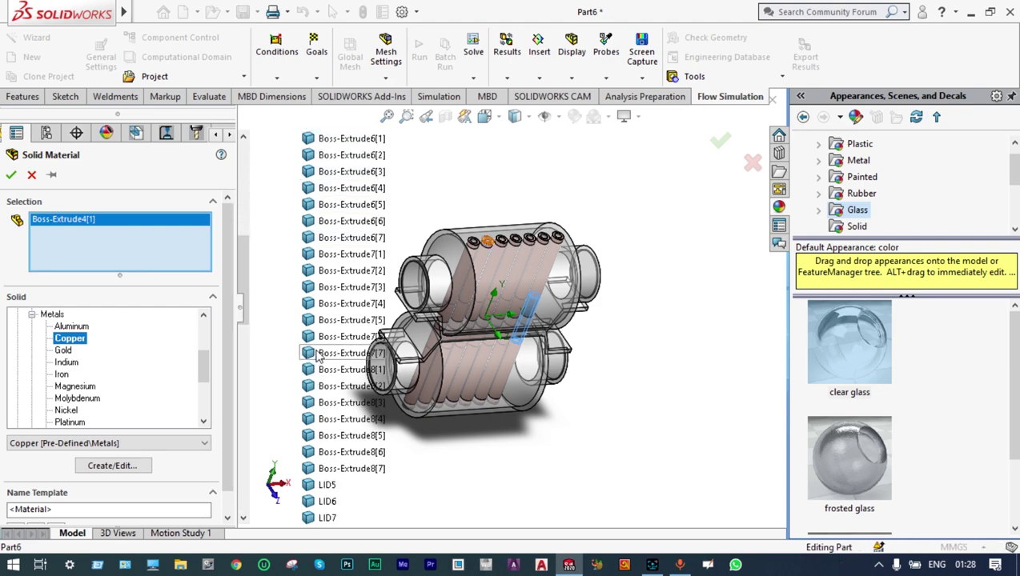
left_click(352, 240, "shift")
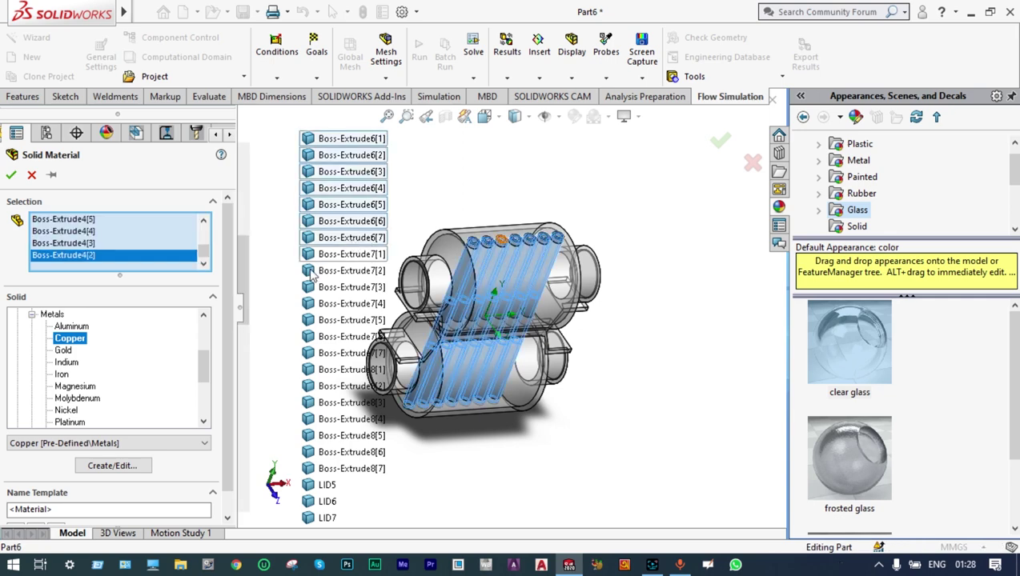
left_click(11, 176)
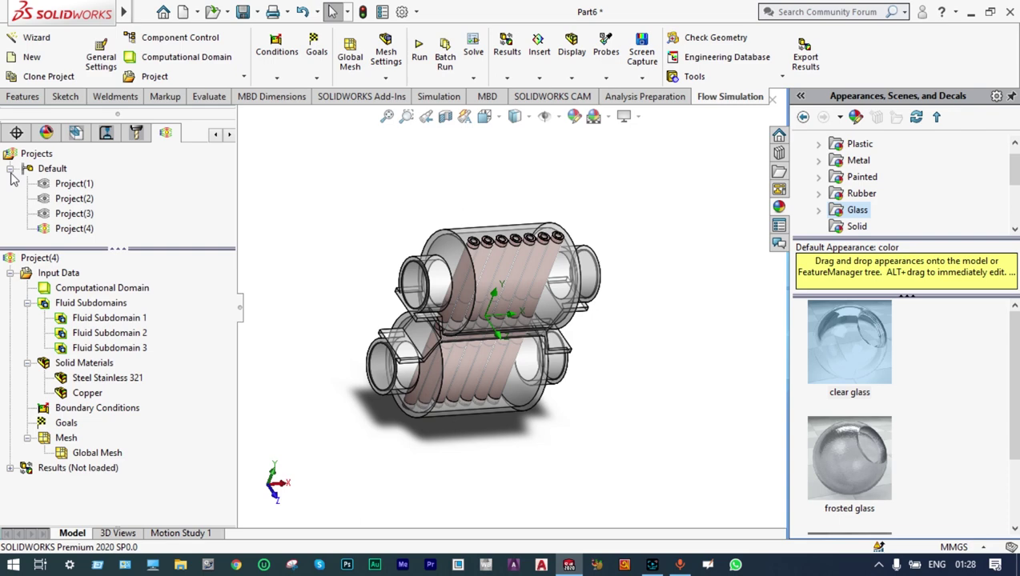
Step: Hide the outer shell body so only the copper tubes and end discs show
middle_click_drag(572, 268, 652, 212, "ctrl")
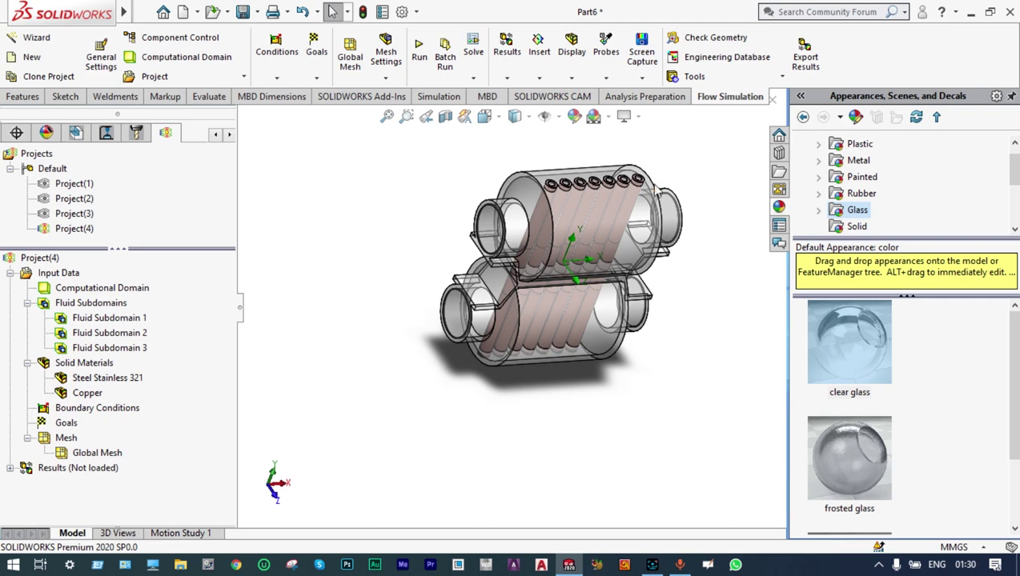
right_click(513, 215)
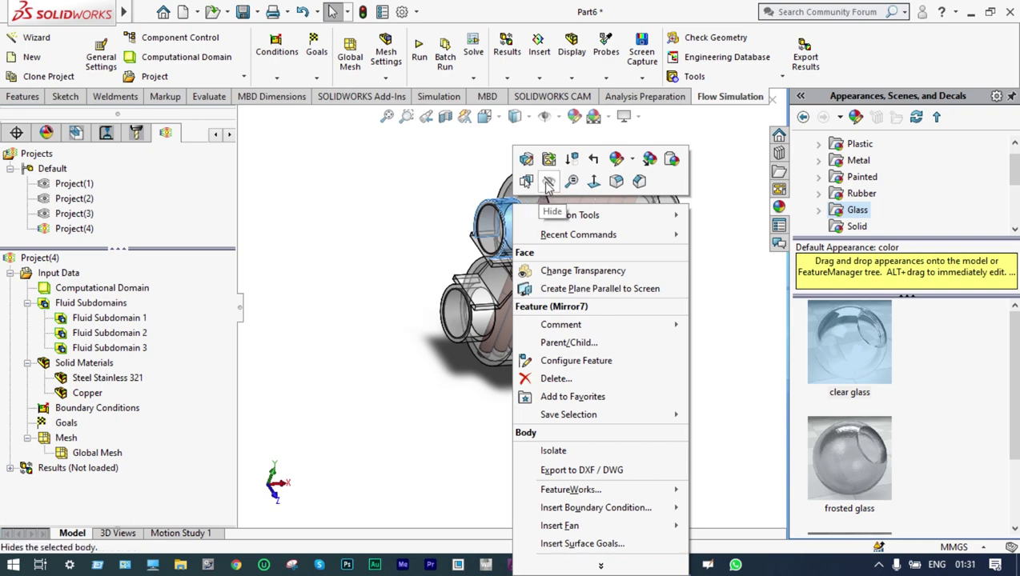
left_click(548, 183)
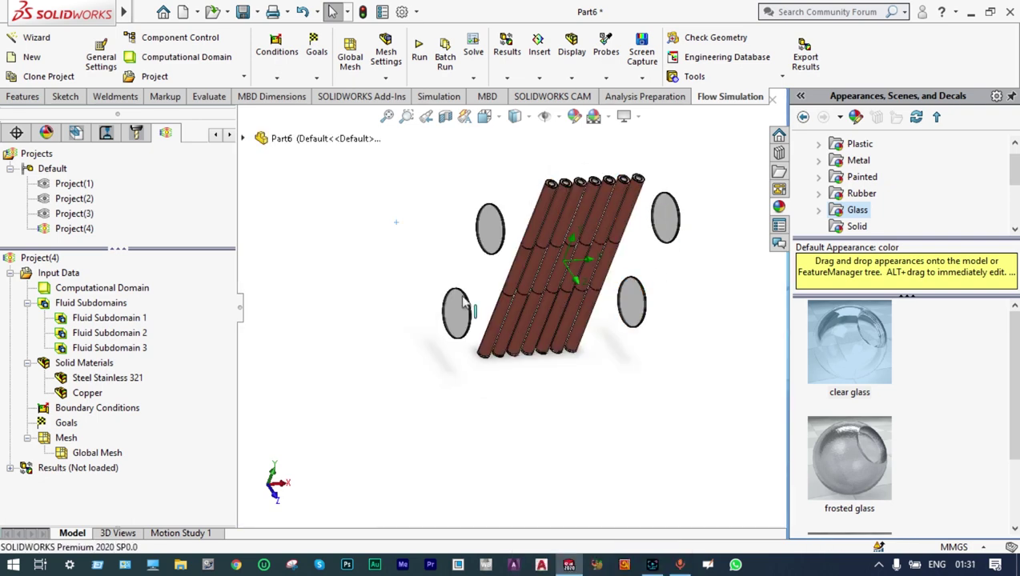
left_click(278, 78)
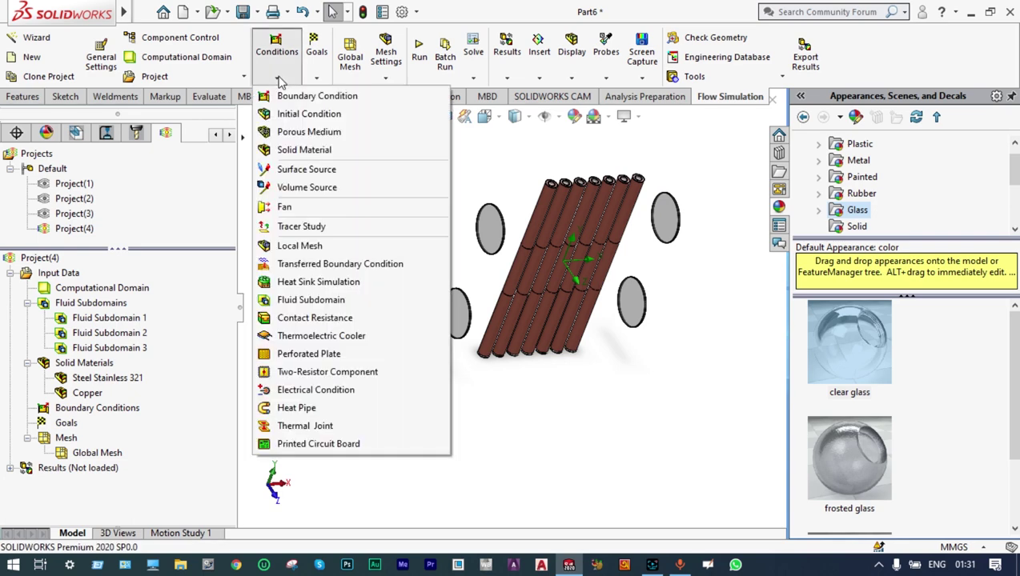
Step: Start a Heat Pipe condition on Boss-Extrude4[1] and the Boss-Extrude6 tube bodies
left_click(288, 409)
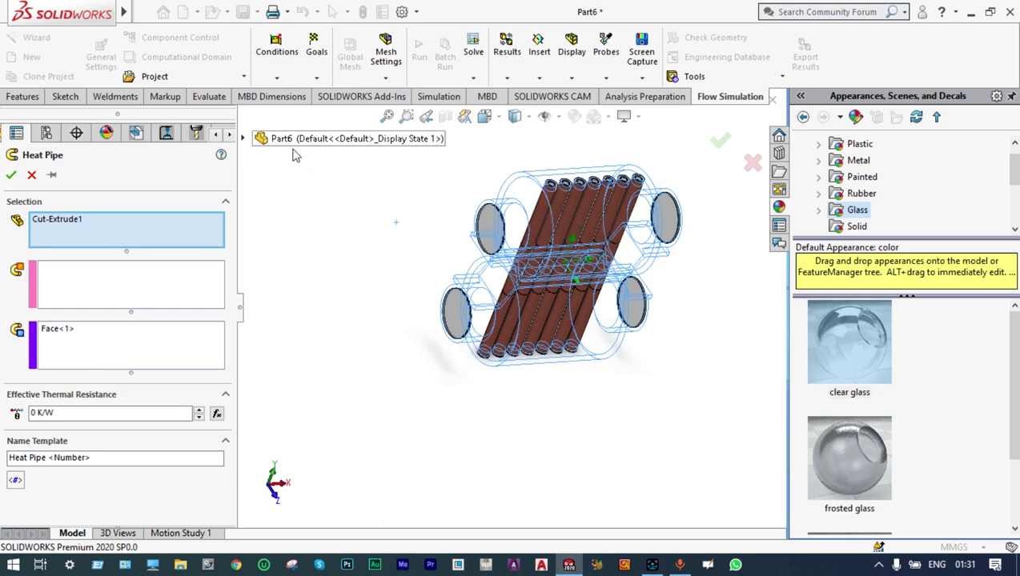
left_click(243, 140)
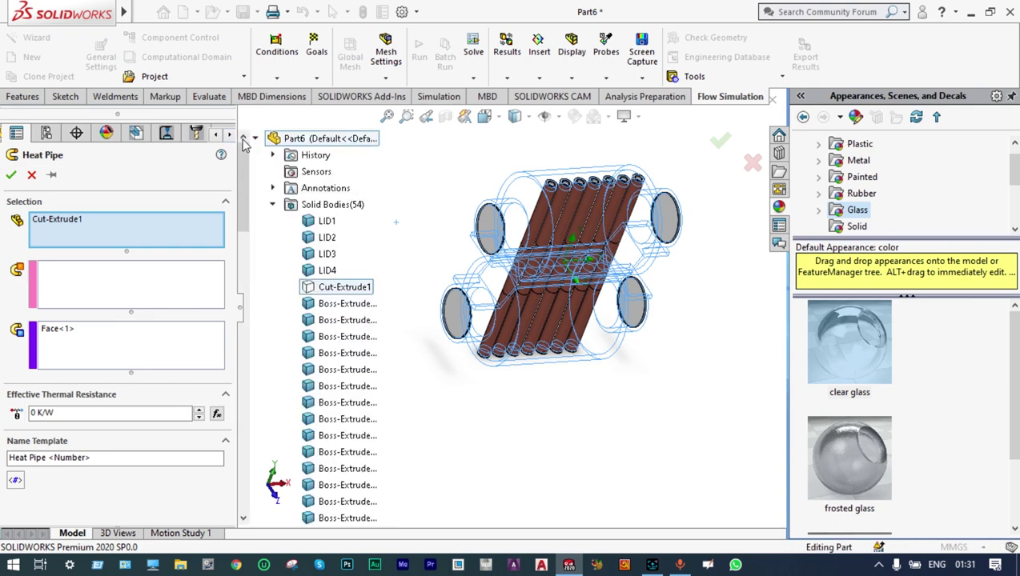
left_click(328, 306)
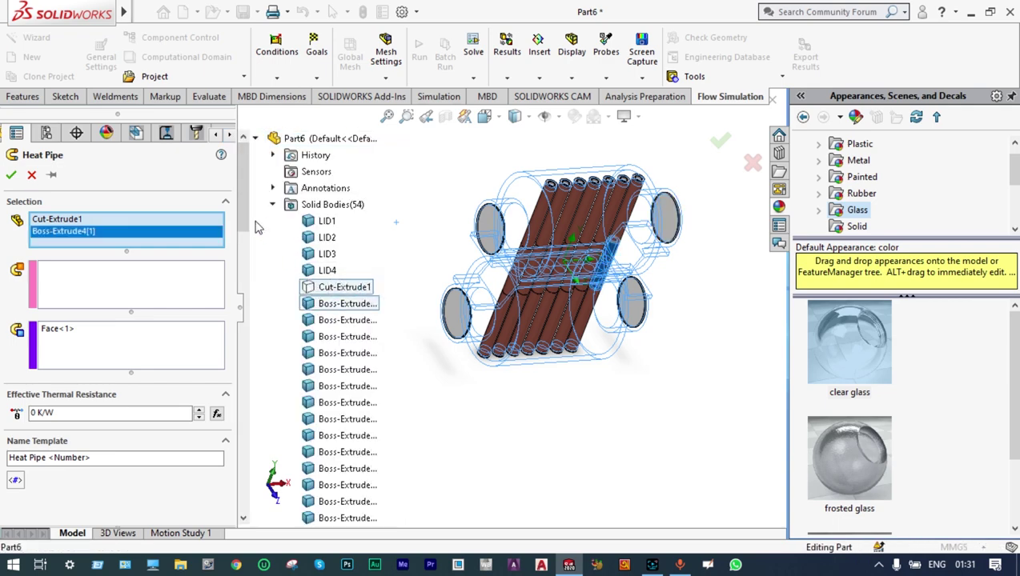
left_click_drag(248, 218, 243, 289)
left_click(352, 220, "shift")
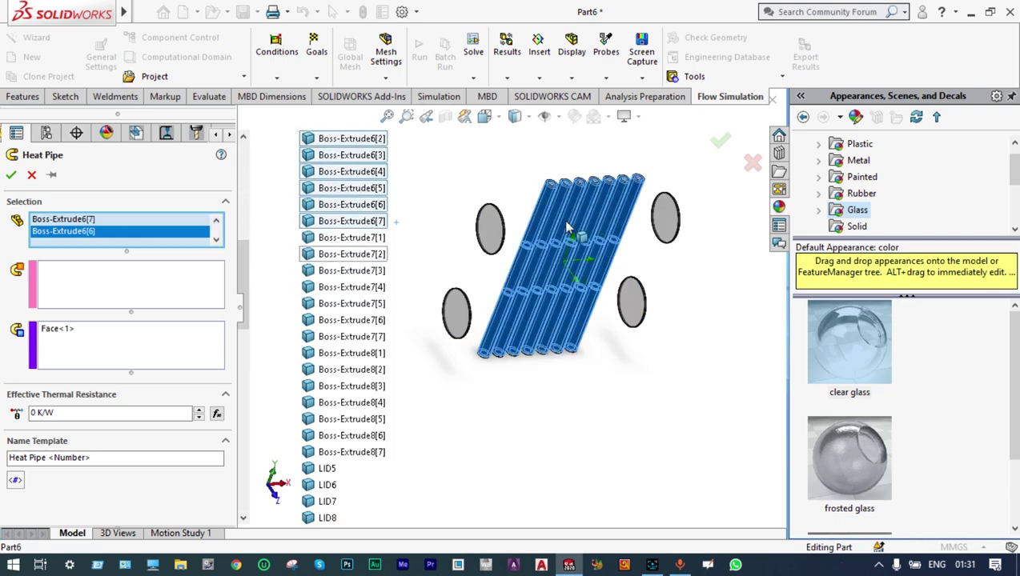
Step: Add each lower tube face as a heat-in face of the heat pipe
left_click(177, 288)
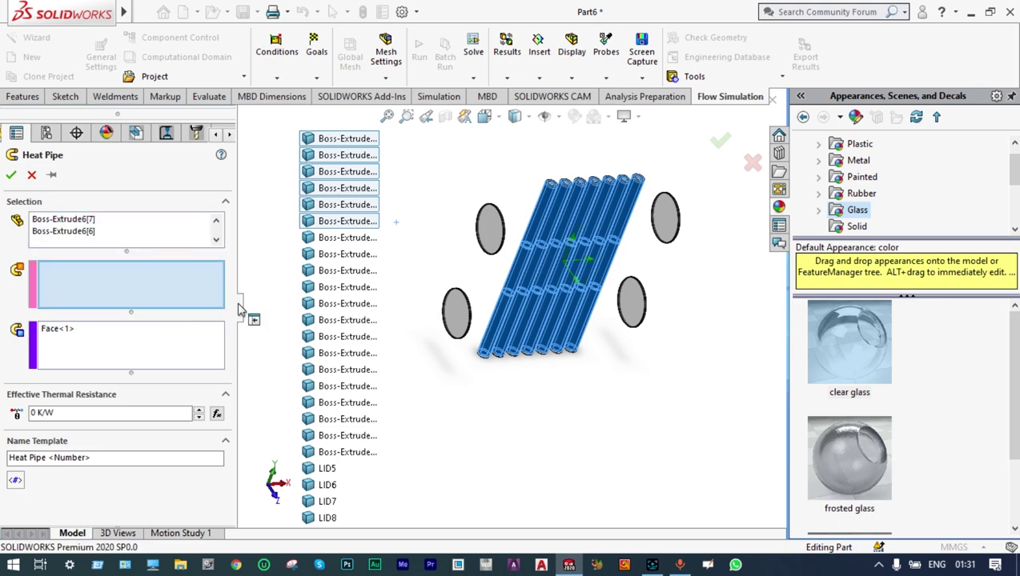
left_click(497, 323)
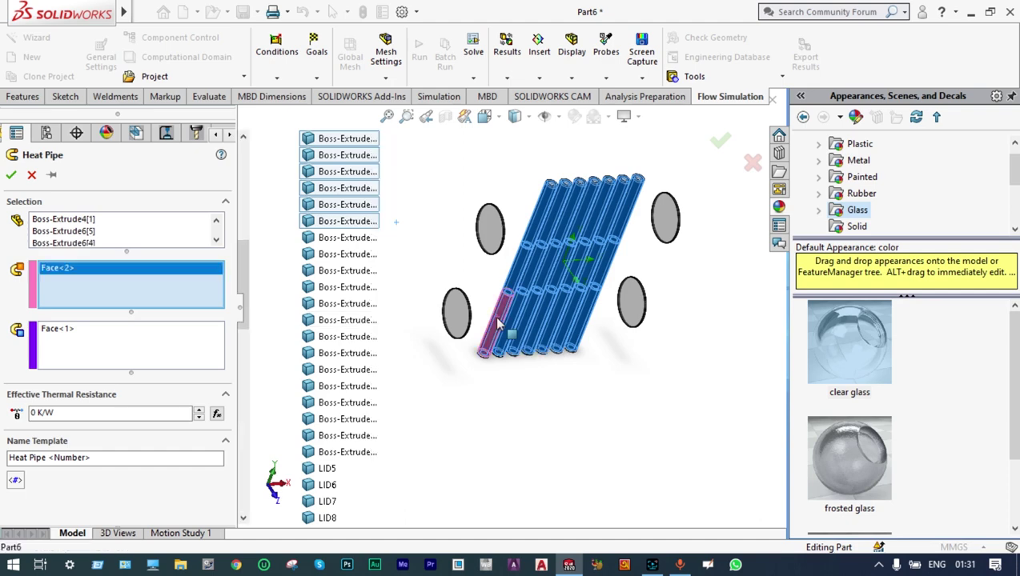
left_click(516, 324)
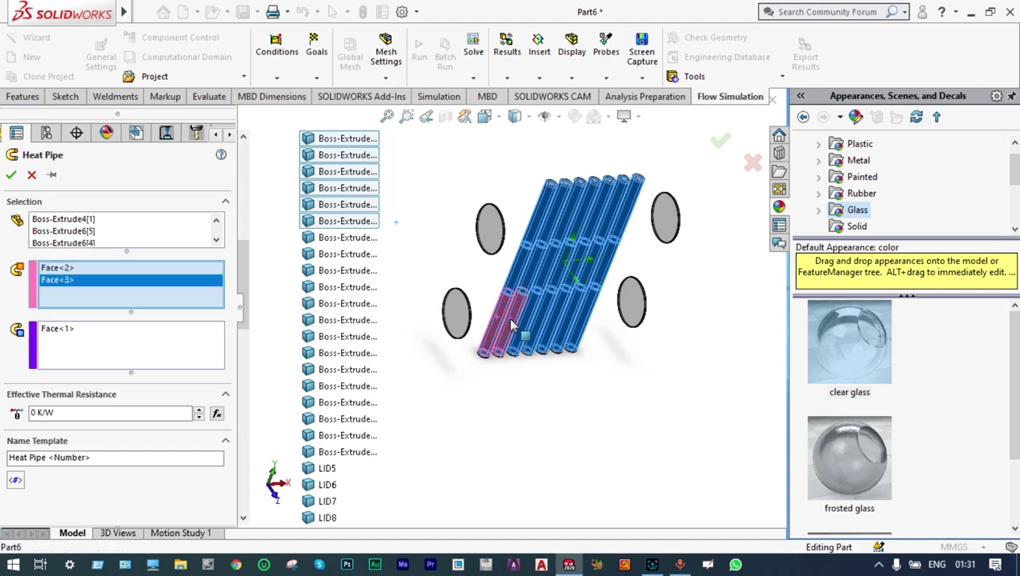
left_click(530, 319)
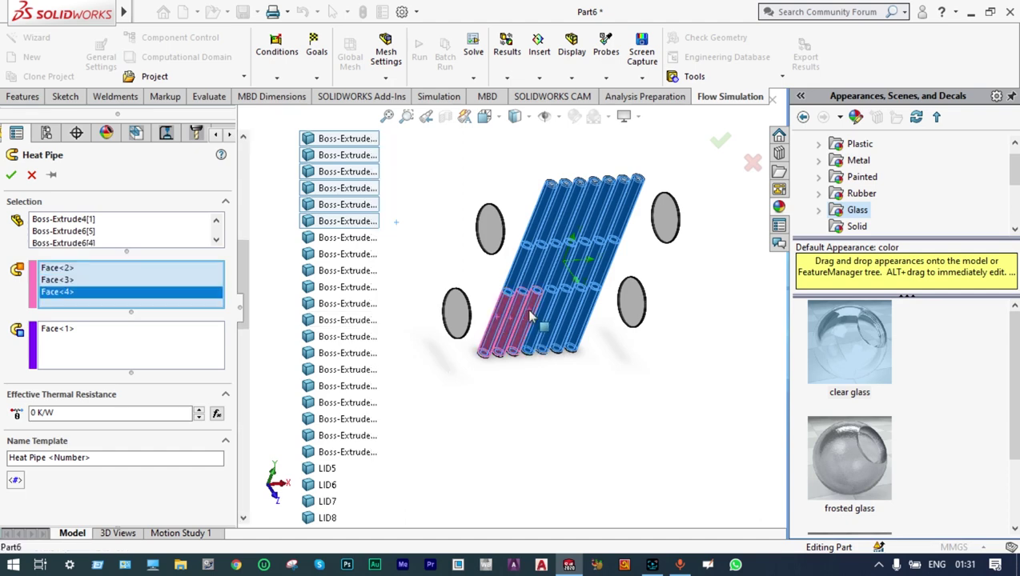
left_click(546, 321)
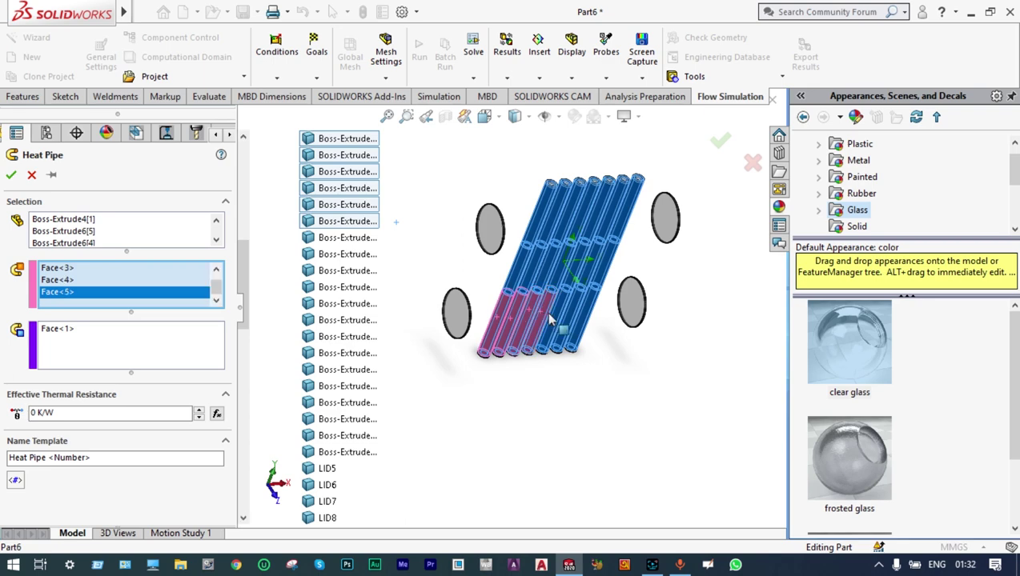
left_click(558, 320)
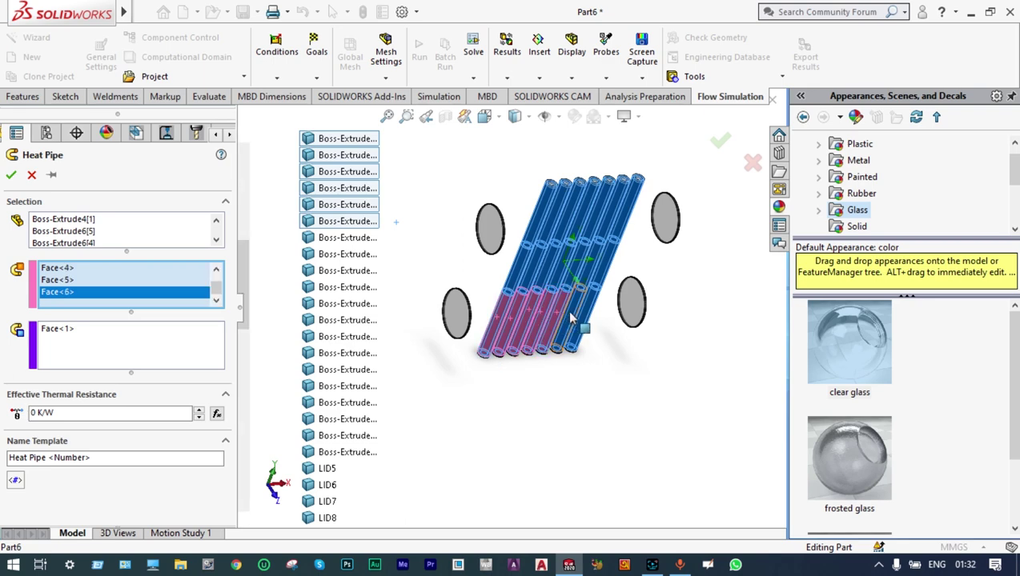
left_click(571, 314)
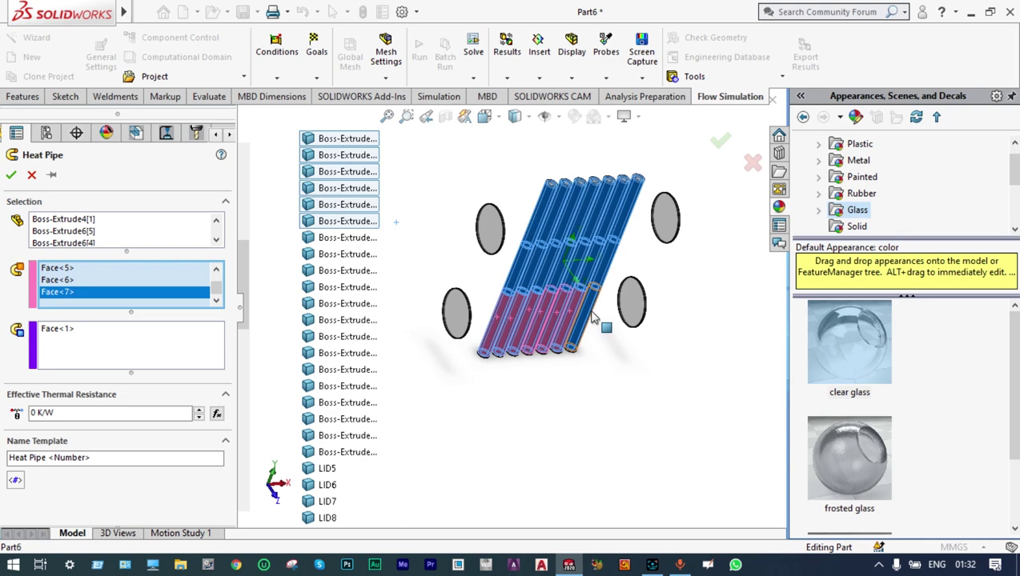
left_click(591, 314)
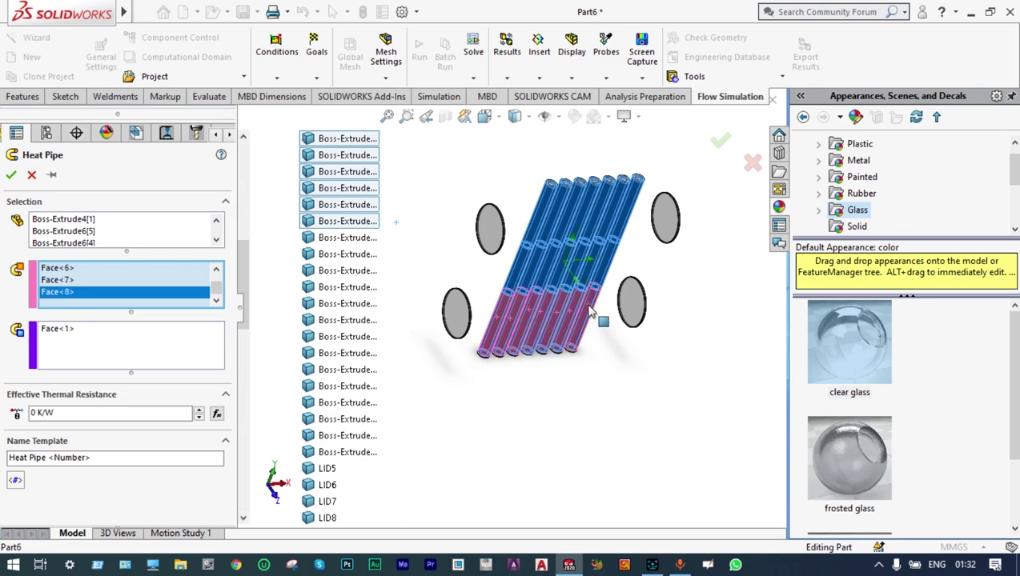
left_click(144, 349)
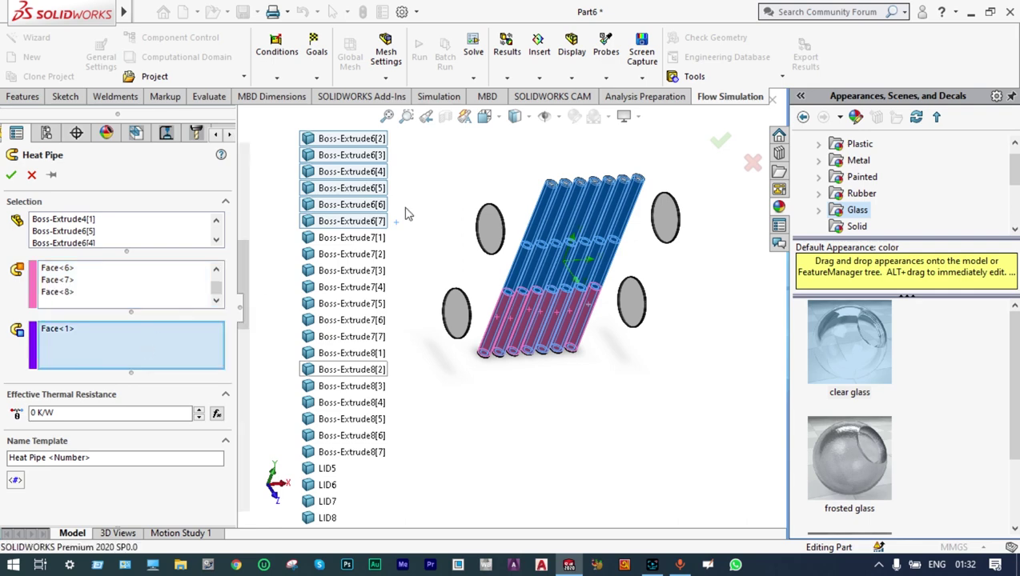
Step: Add the seven upper tube faces as heat-out faces of the heat pipe
left_click(544, 212)
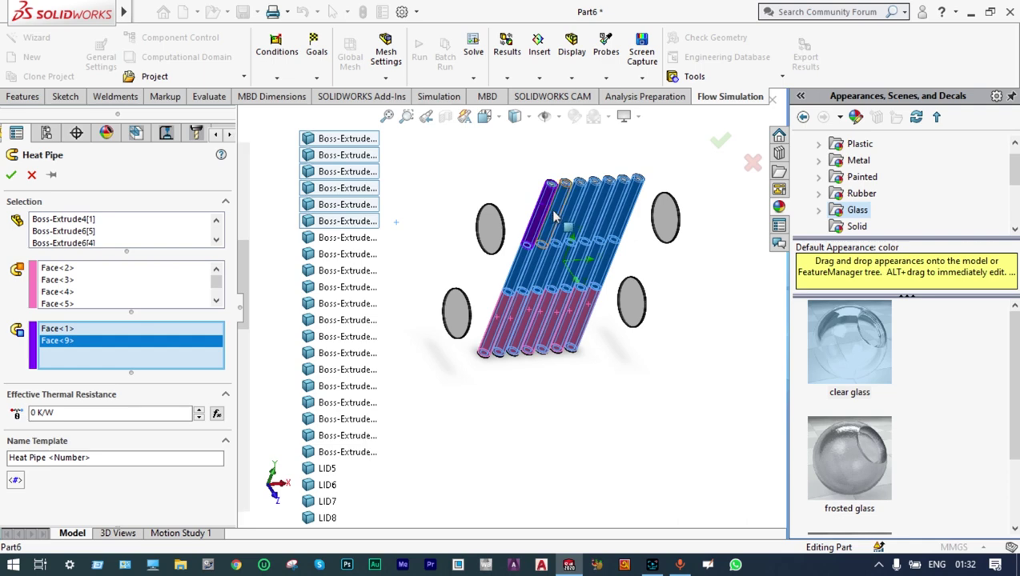
left_click(555, 216)
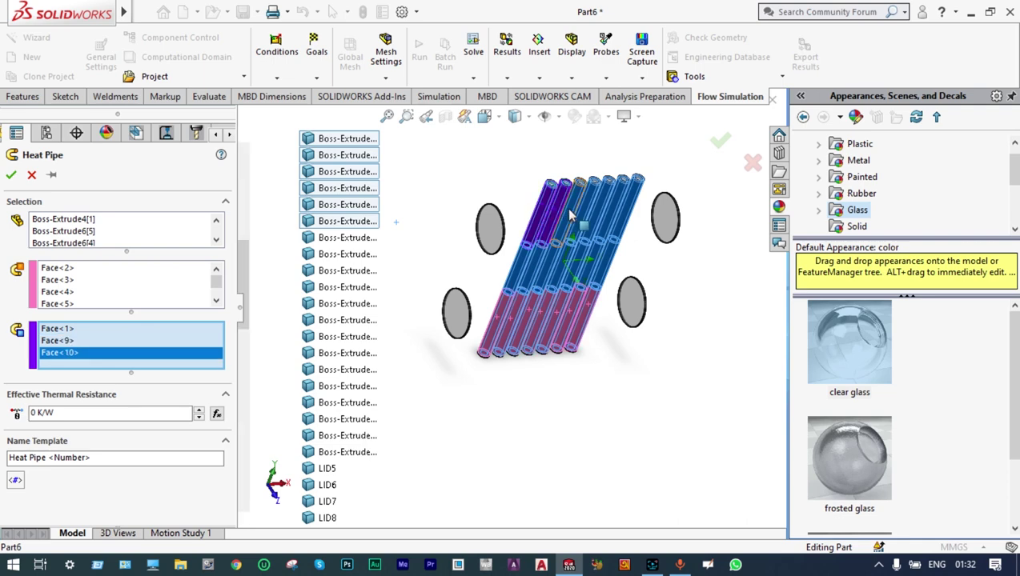
left_click(570, 215)
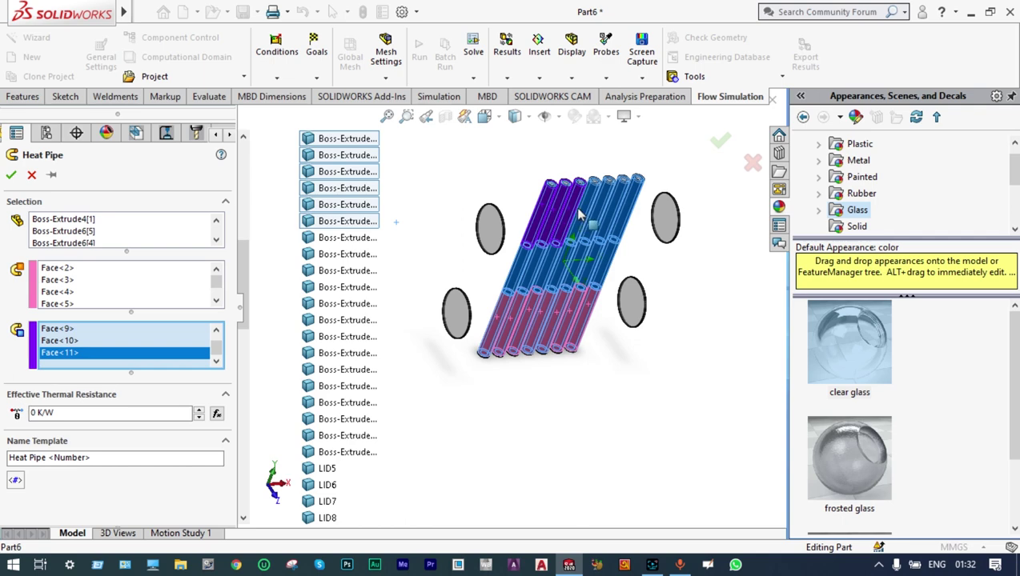
left_click(587, 213)
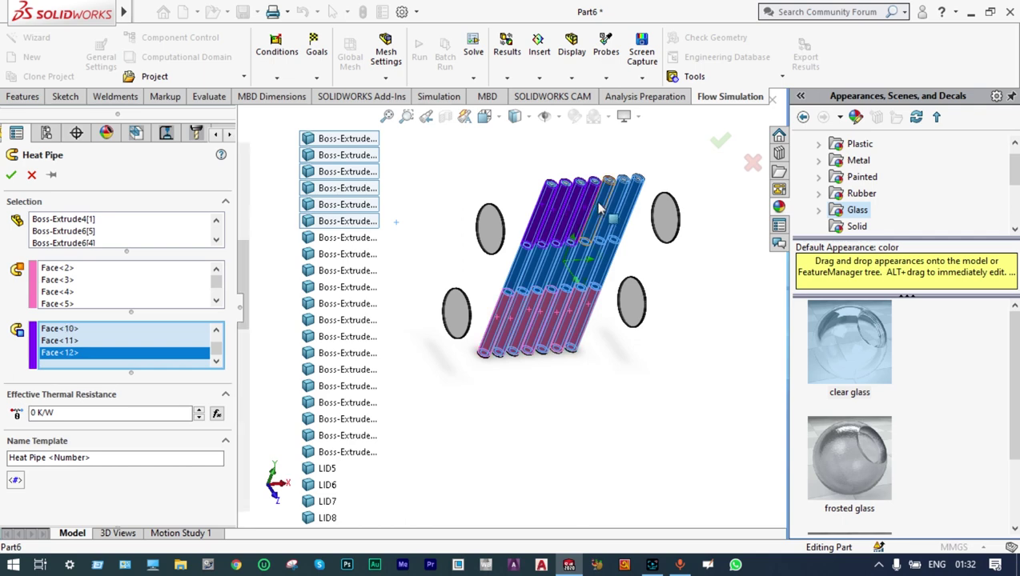
left_click(601, 206)
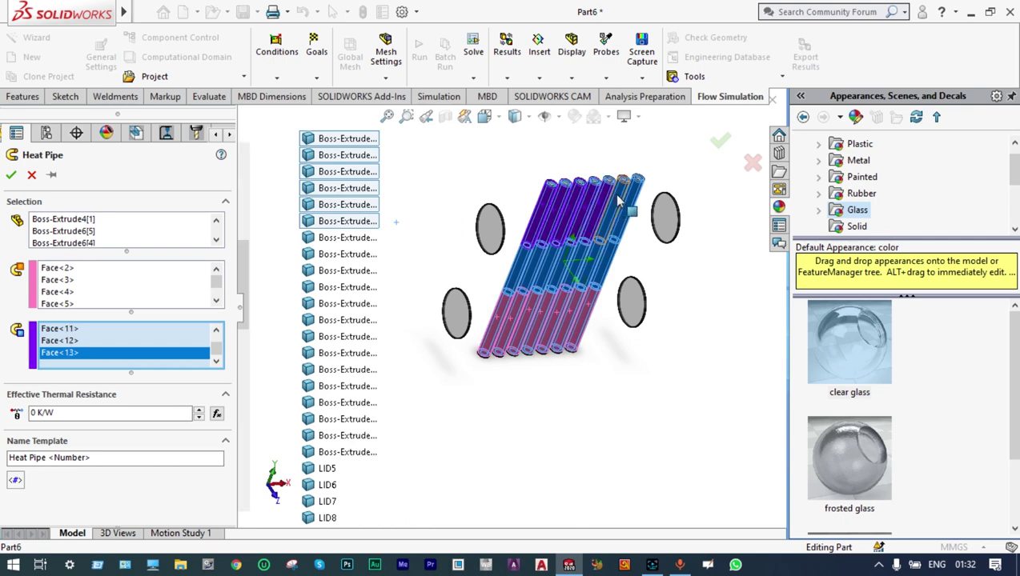
left_click(617, 201)
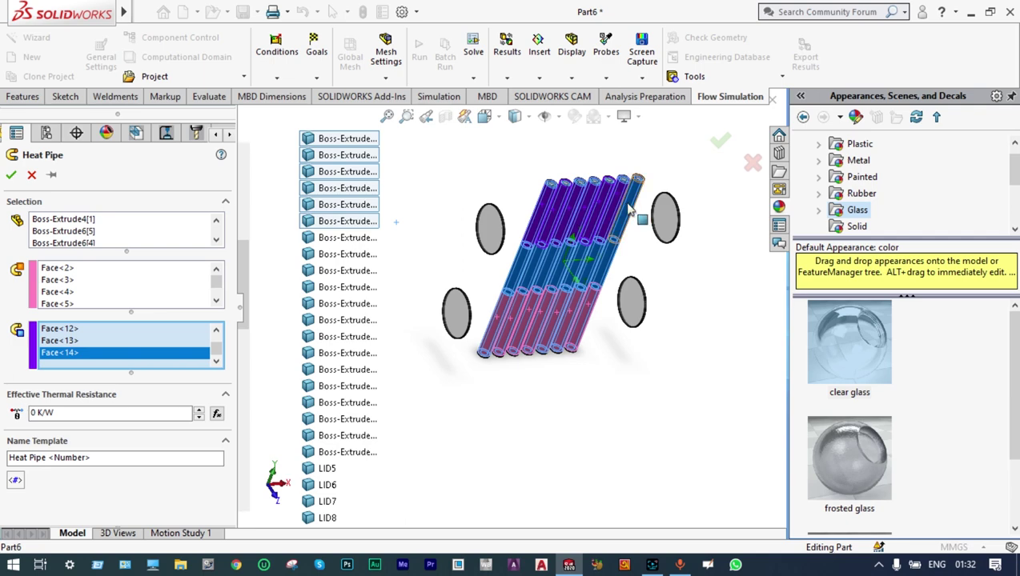
left_click(629, 209)
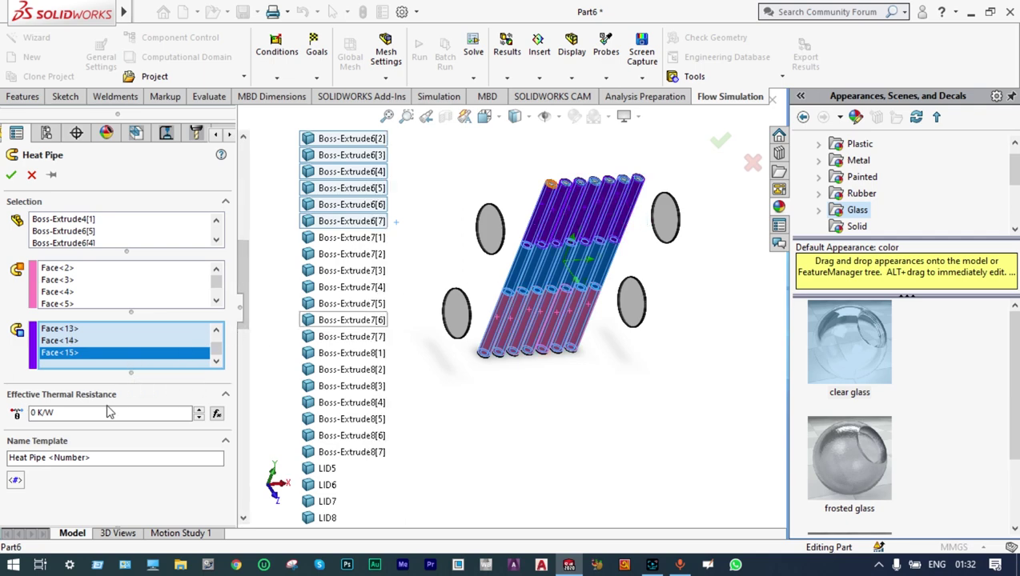
Step: Set the effective thermal resistance to 0.56 K/W and create Heat Pipe 1
left_click(34, 412)
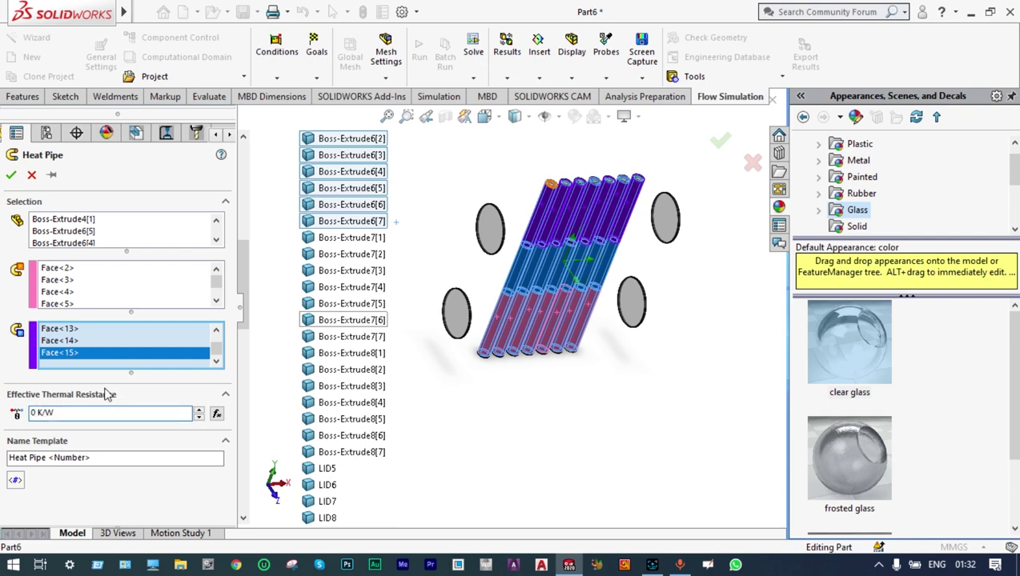
type(".56")
left_click(11, 175)
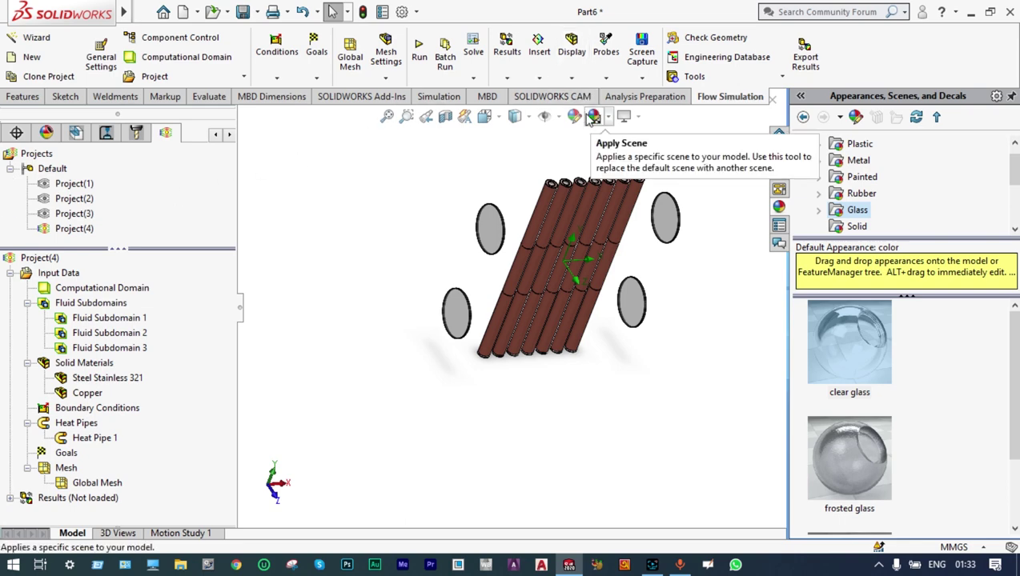
Step: Show the hidden Cut-Extrude1 housing body from the FeatureManager design tree
left_click(218, 135)
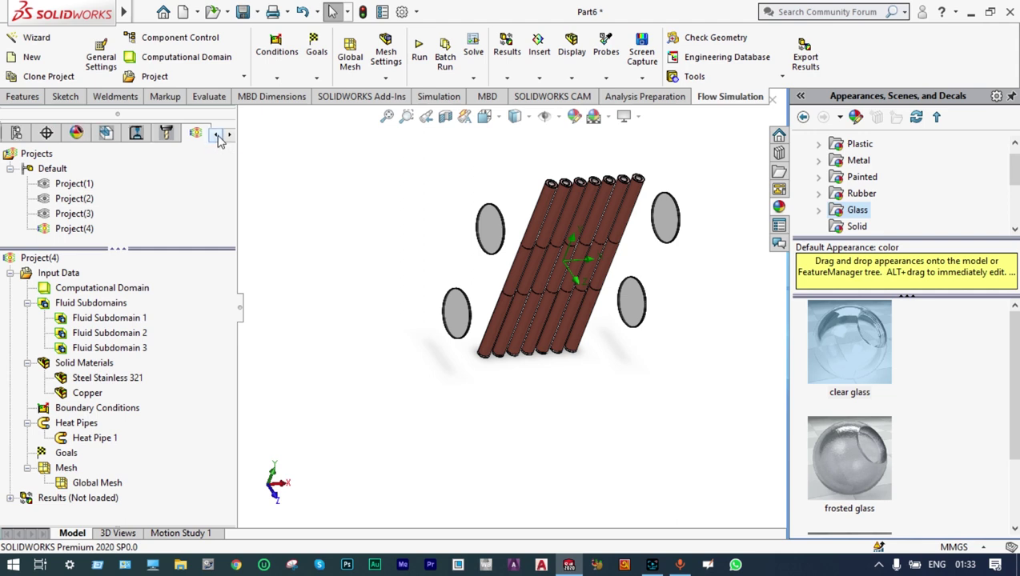
left_click(218, 135)
left_click(218, 135)
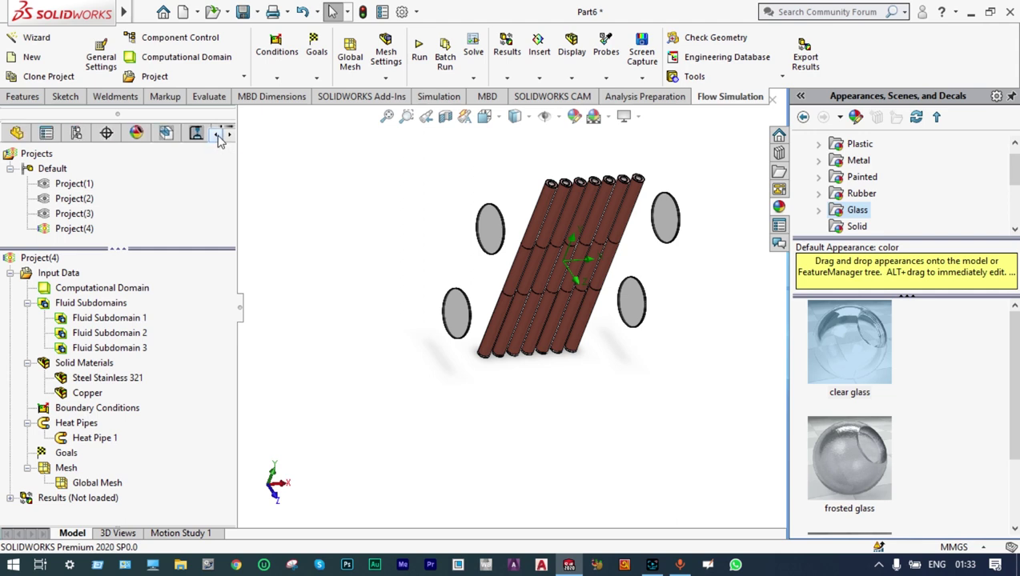
left_click(16, 134)
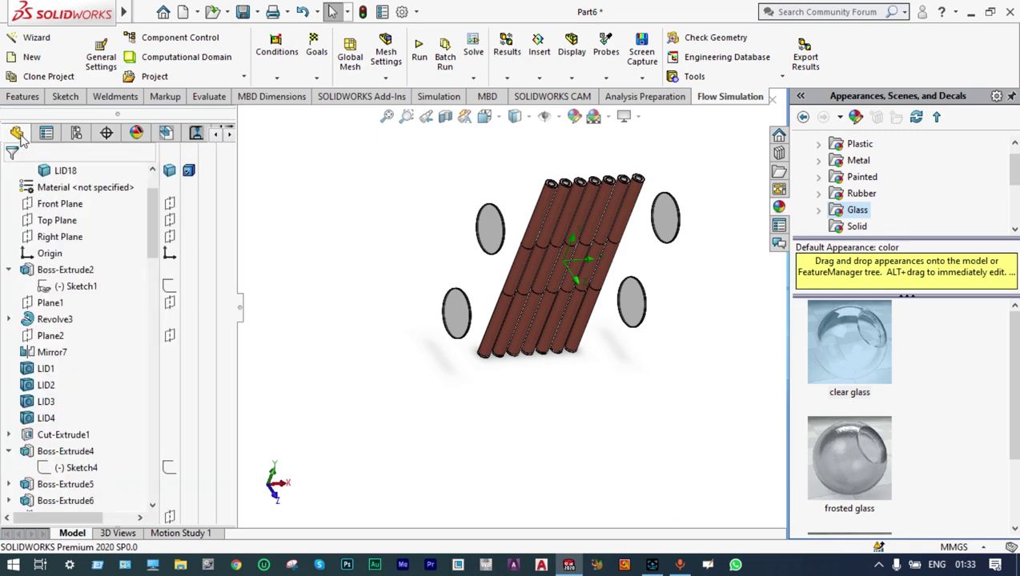
scroll(132, 209, "up", 10)
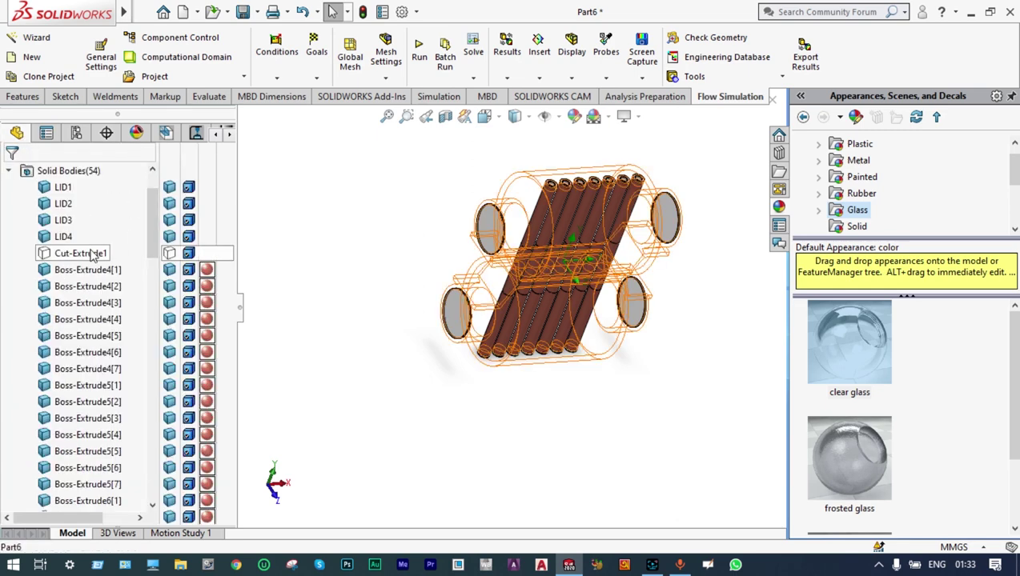
right_click(94, 254)
left_click(103, 226)
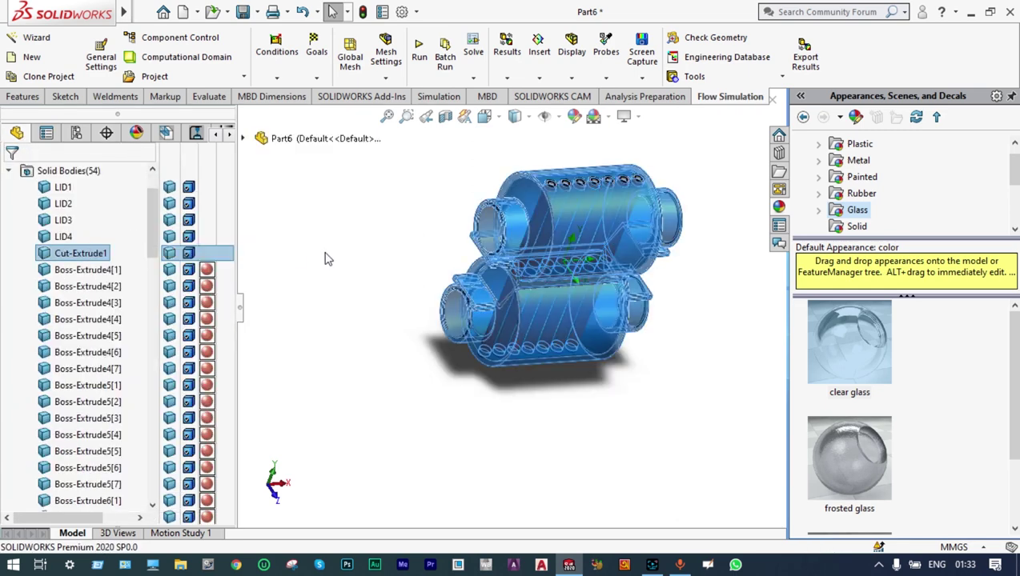
left_click(396, 247)
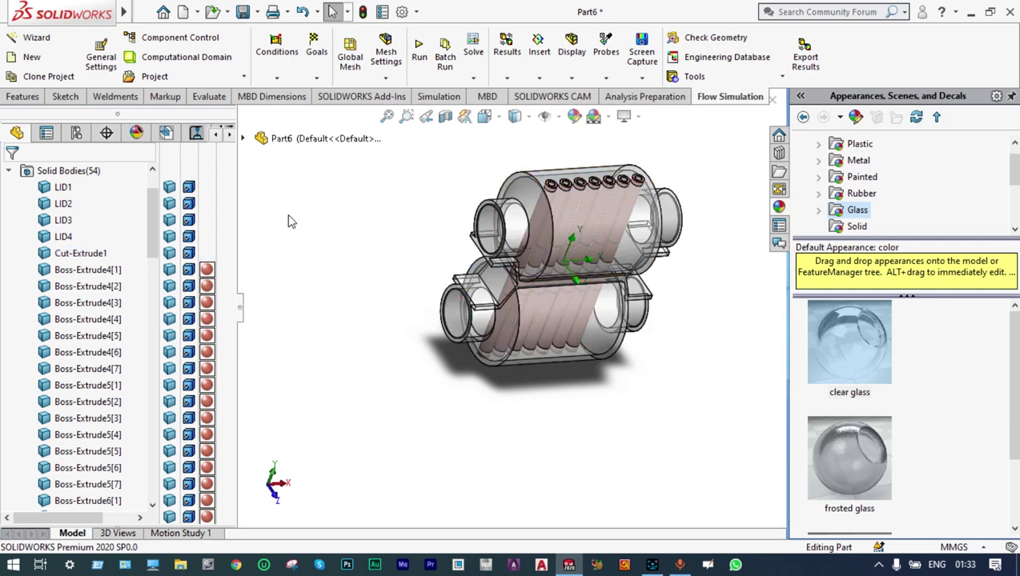
Step: Return to the Flow Simulation project tree and rotate the model to another side
left_click(231, 136)
left_click(231, 136)
left_click(231, 136)
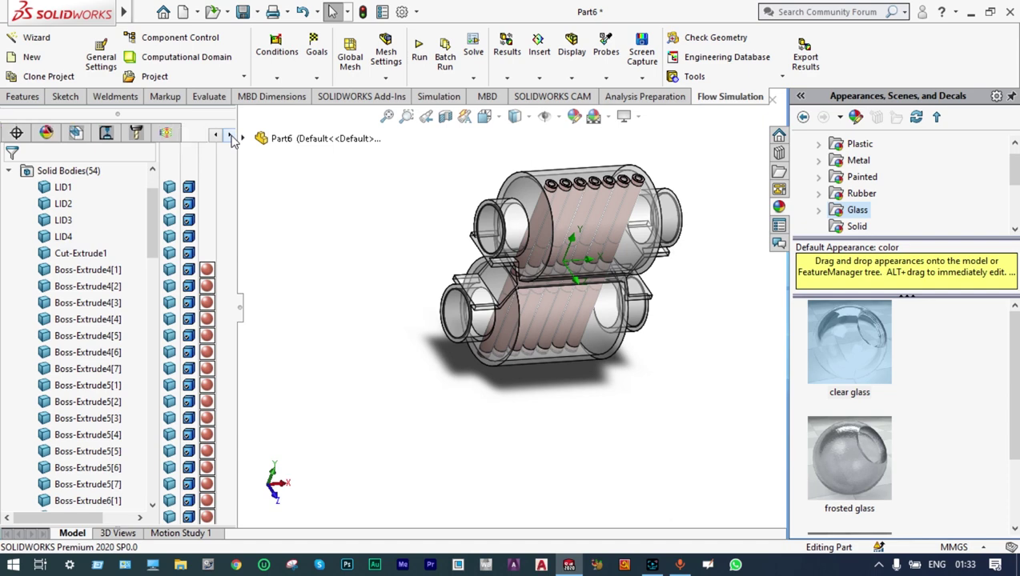
left_click(164, 135)
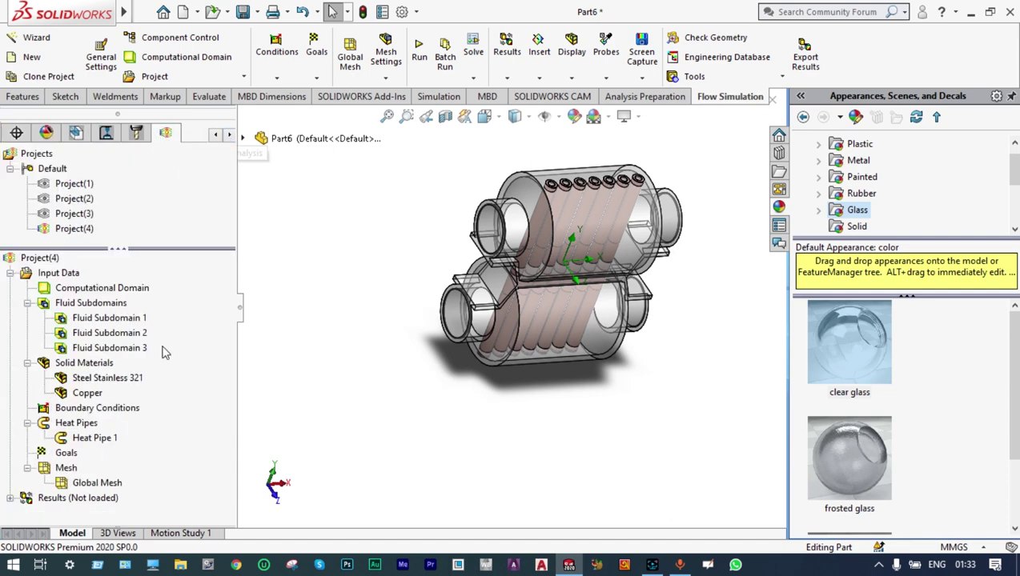
right_click(672, 283)
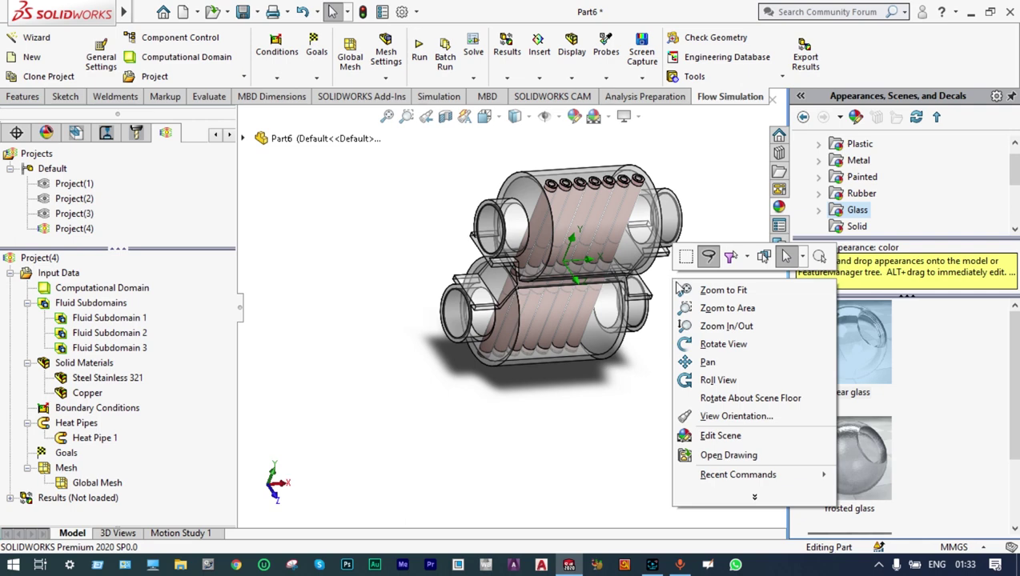
left_click(695, 344)
left_click_drag(697, 341, 569, 369)
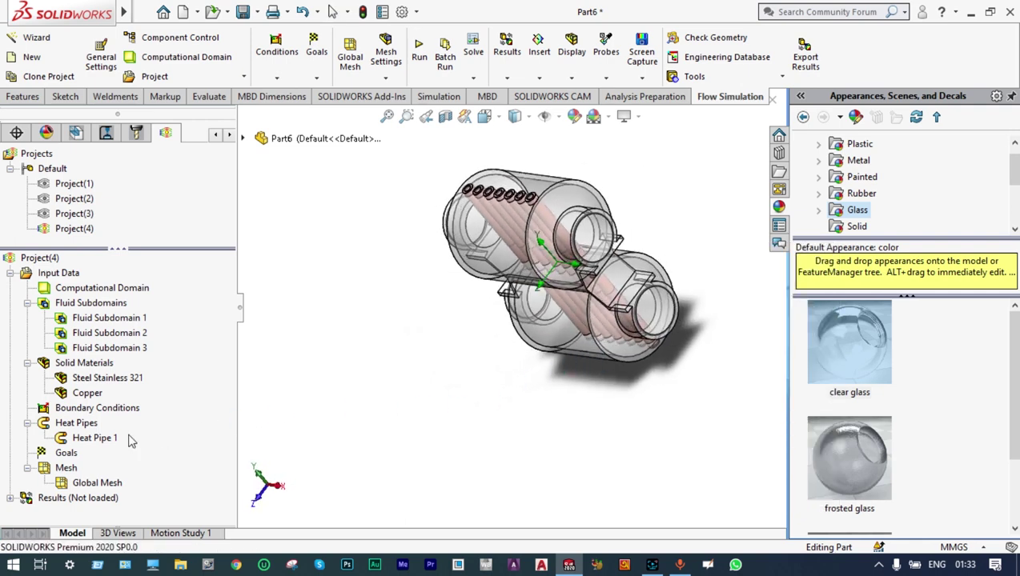
Step: Insert an Inlet Mass Flow boundary condition with a 1 kg/s mass flow rate
right_click(96, 409)
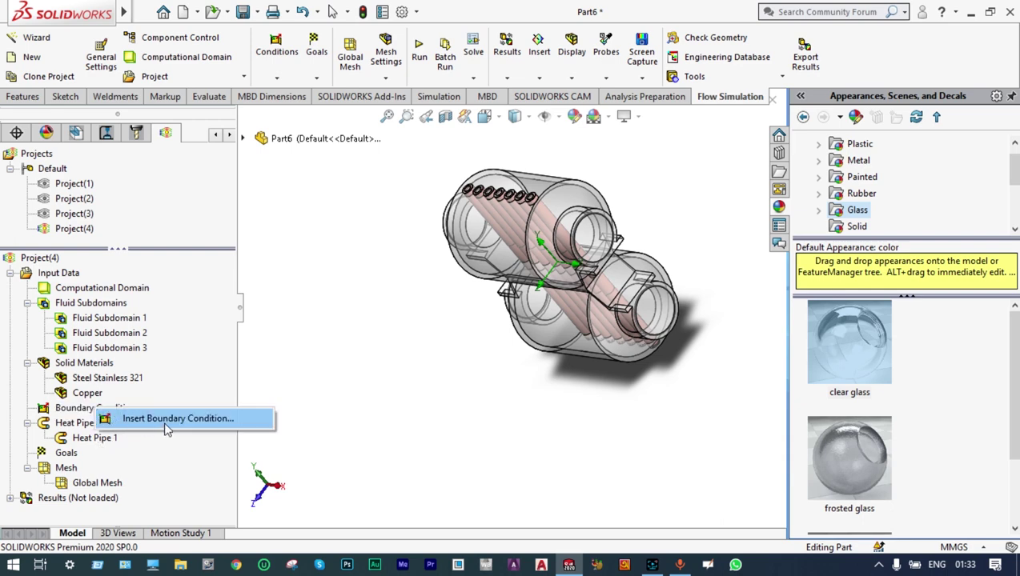
left_click(167, 419)
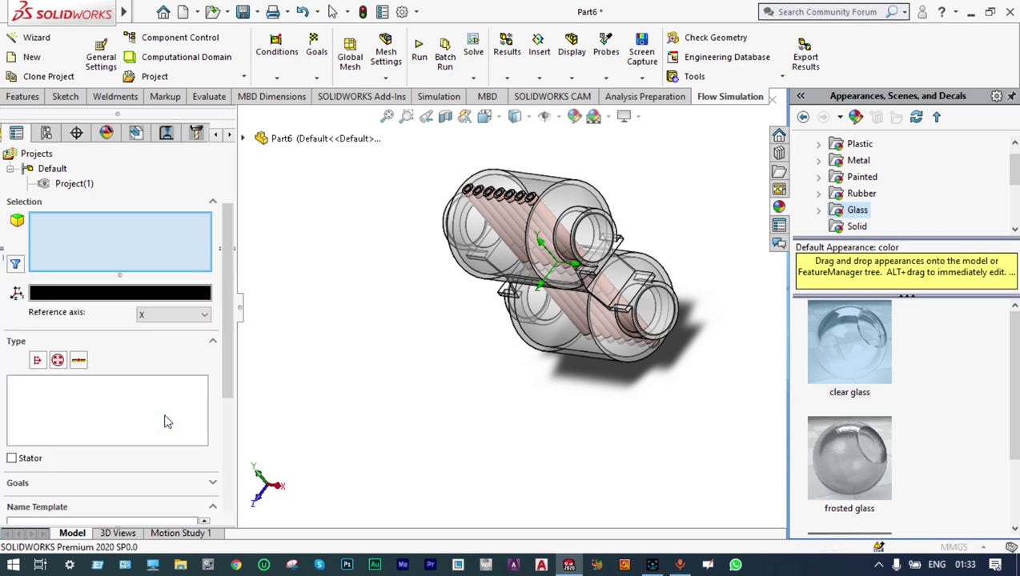
left_click_drag(226, 310, 226, 334)
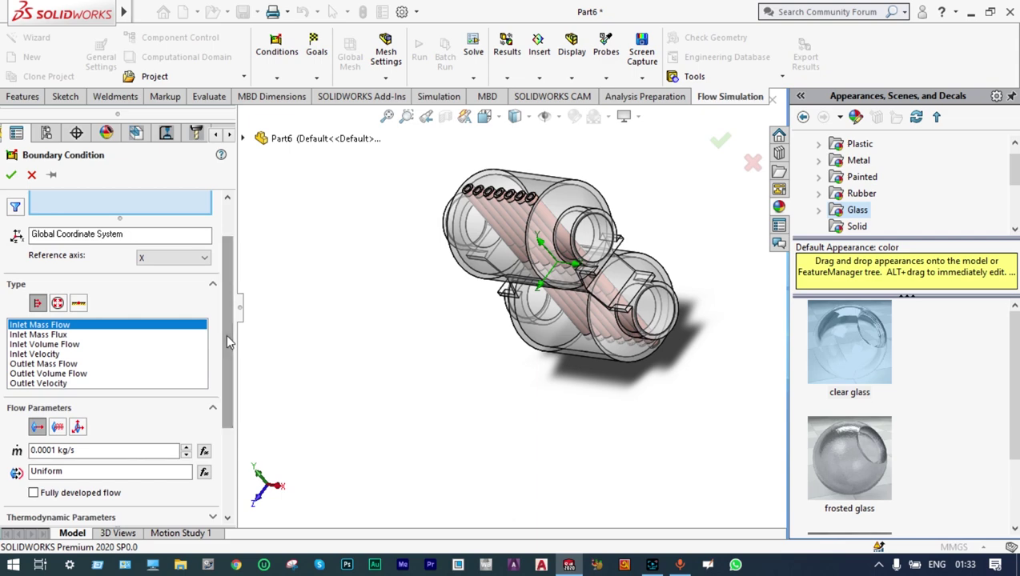
left_click(56, 450)
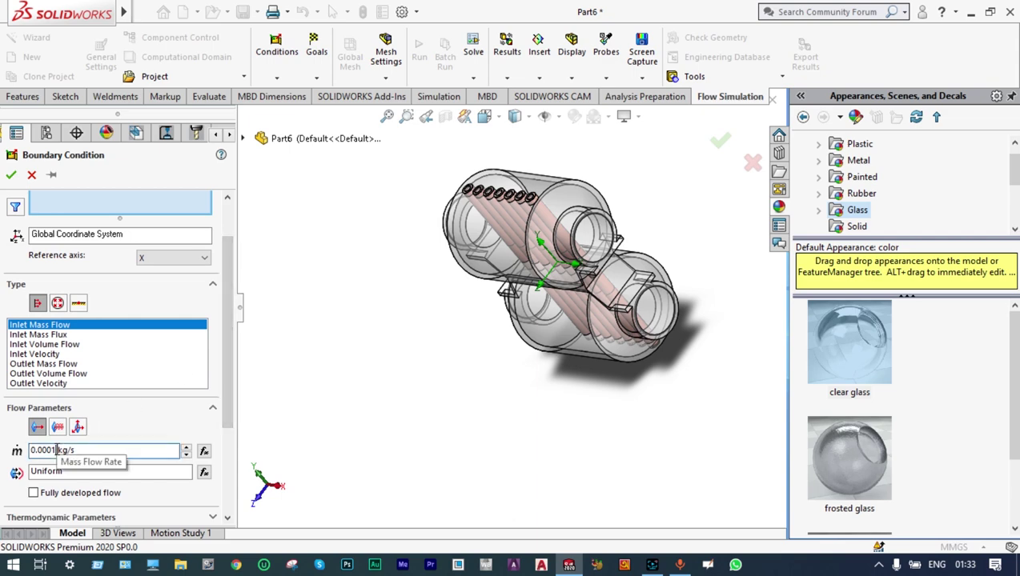
key("BackSpace")
key("BackSpace")
key("BackSpace")
key("BackSpace")
key("BackSpace")
key("BackSpace")
type("1")
key("Return")
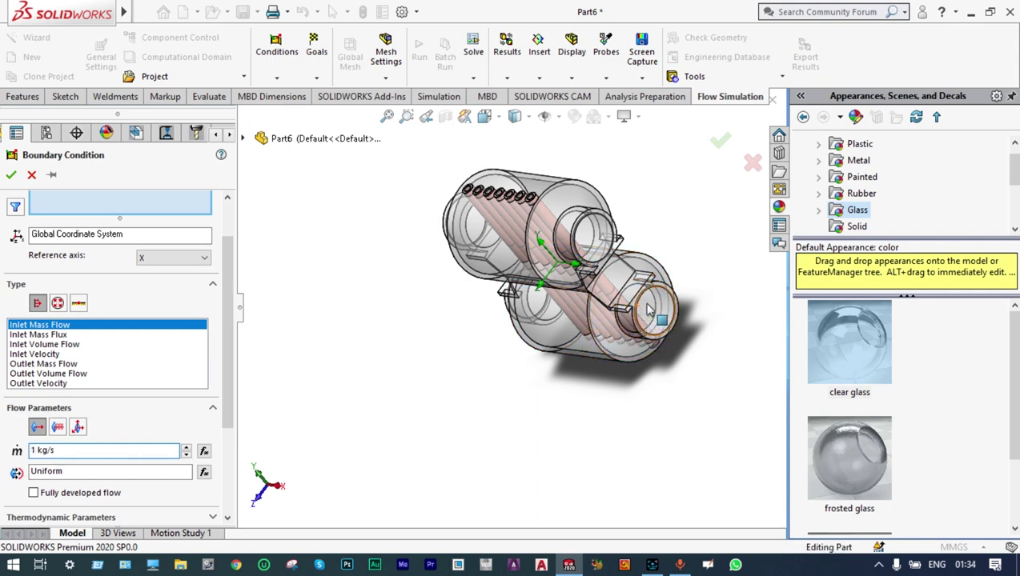
Step: Apply the inlet to the Face@LID3 face, check its 610 °C temperature, and confirm
right_click(655, 332)
left_click(679, 350)
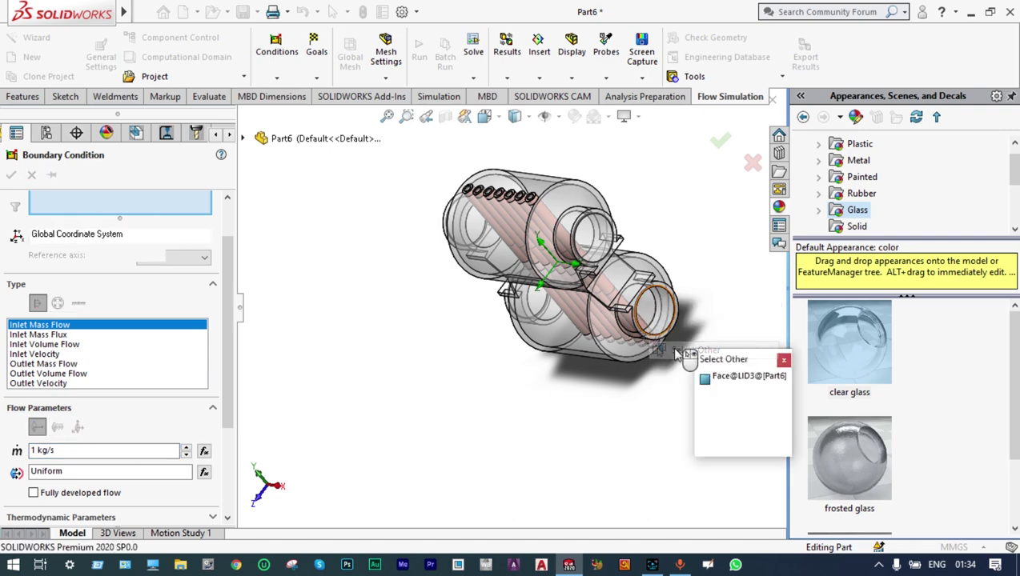
left_click(720, 422)
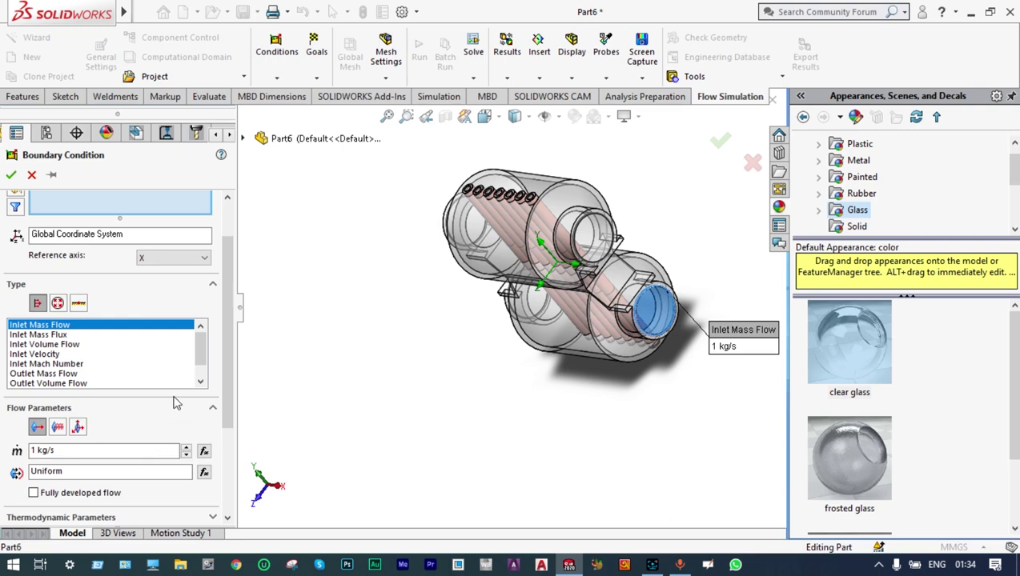
scroll(226, 352, "down", 1)
scroll(227, 366, "down", 3)
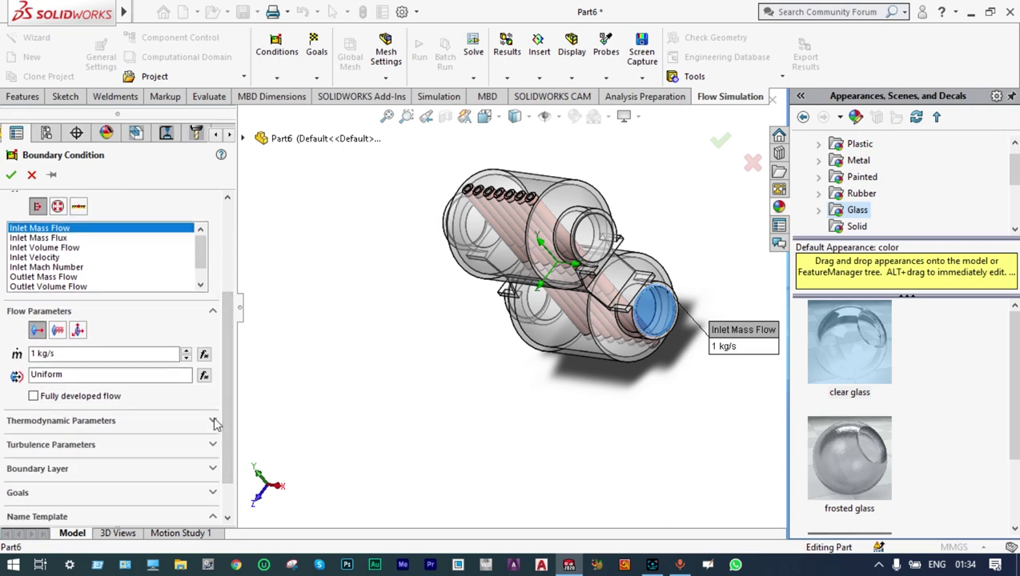
left_click(213, 421)
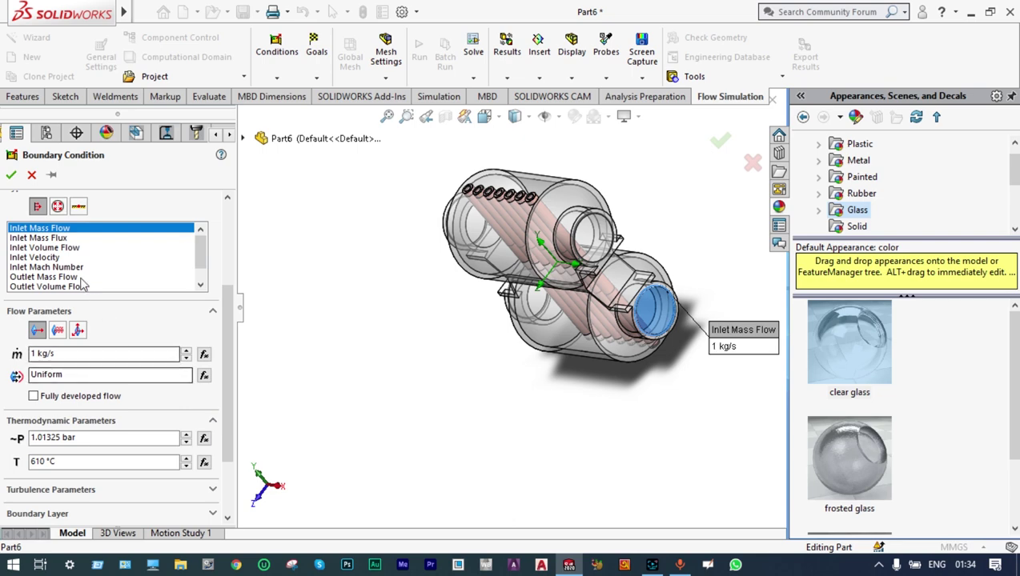
left_click(12, 176)
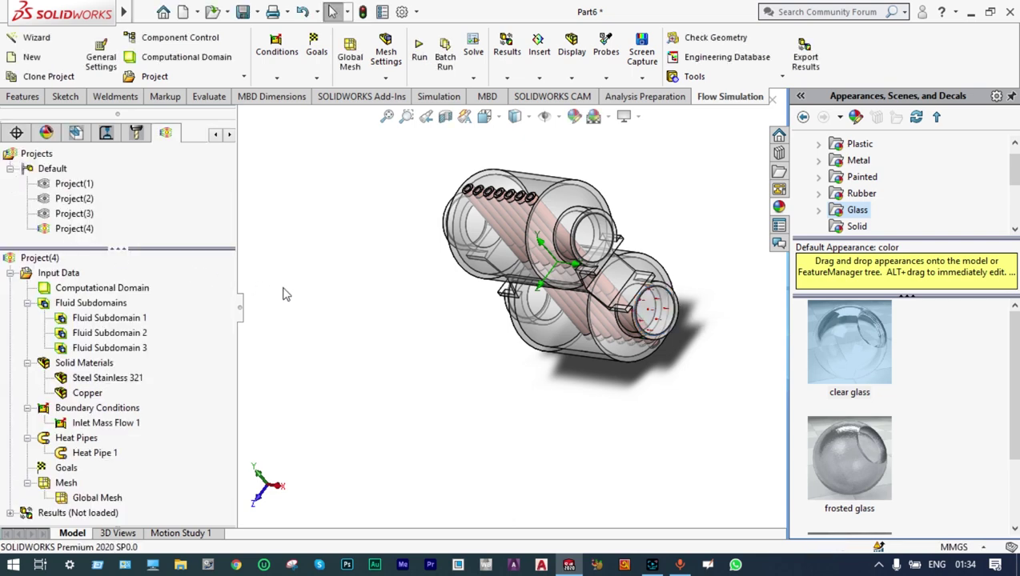
Step: Rotate the model to expose the second lid and insert a new boundary condition
right_click(412, 282)
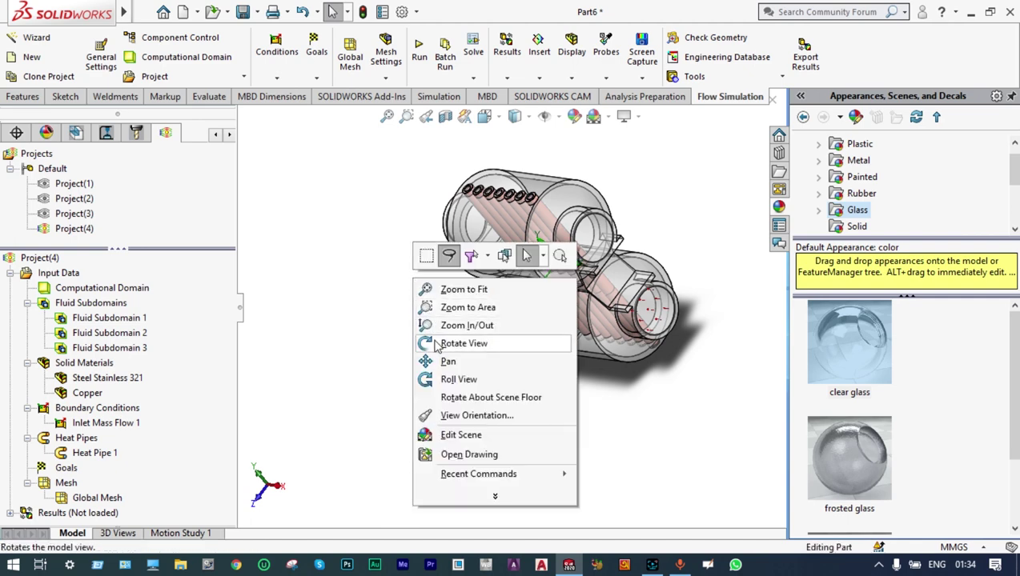
left_click(462, 343)
left_click_drag(433, 337, 529, 244)
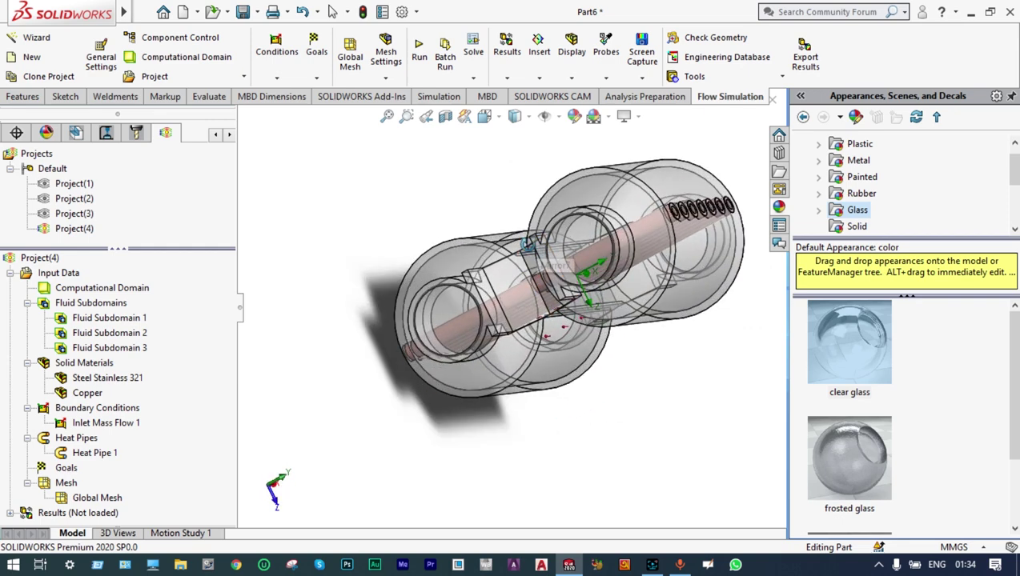
right_click(473, 211)
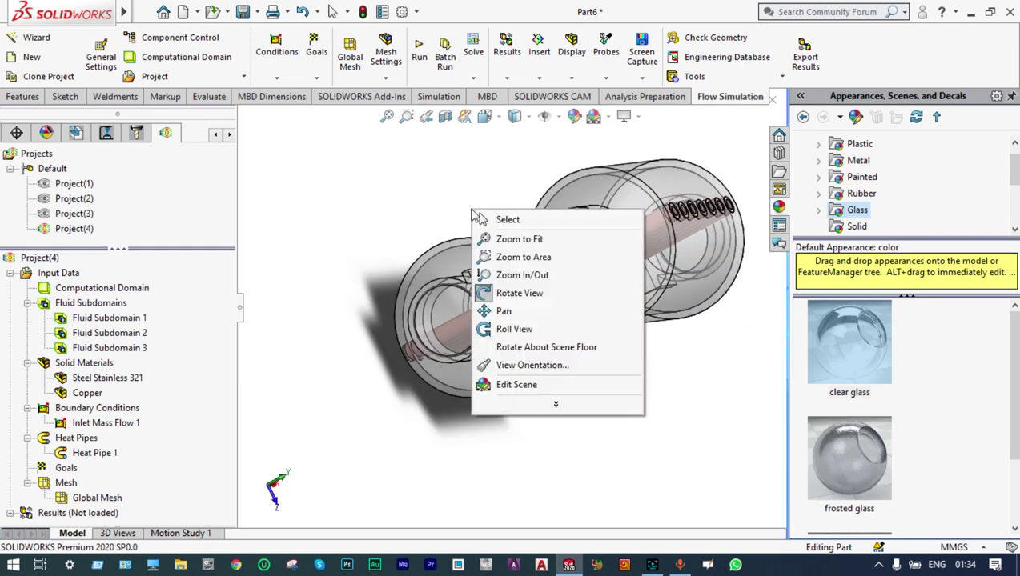
left_click(512, 293)
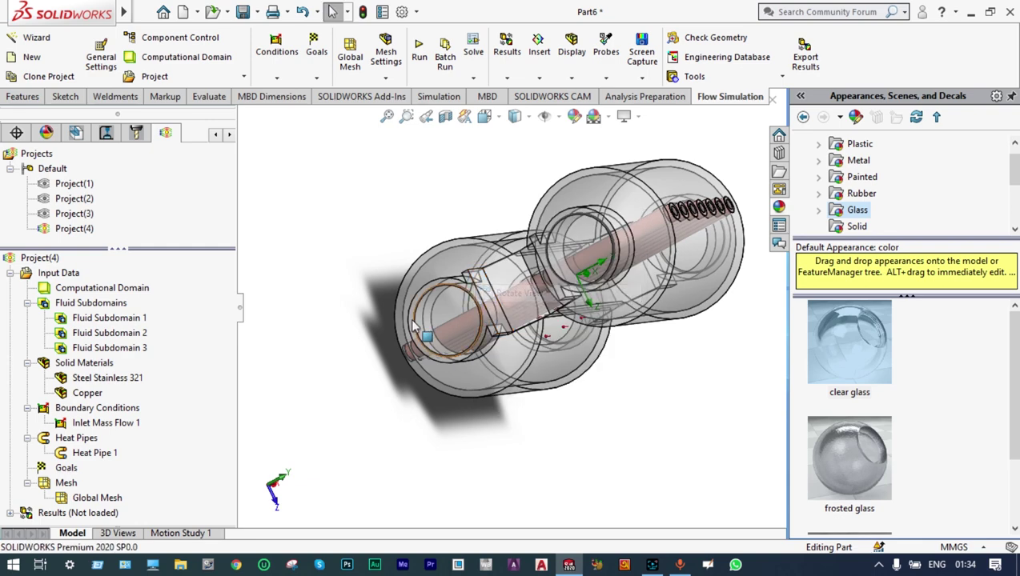
right_click(118, 410)
left_click(177, 413)
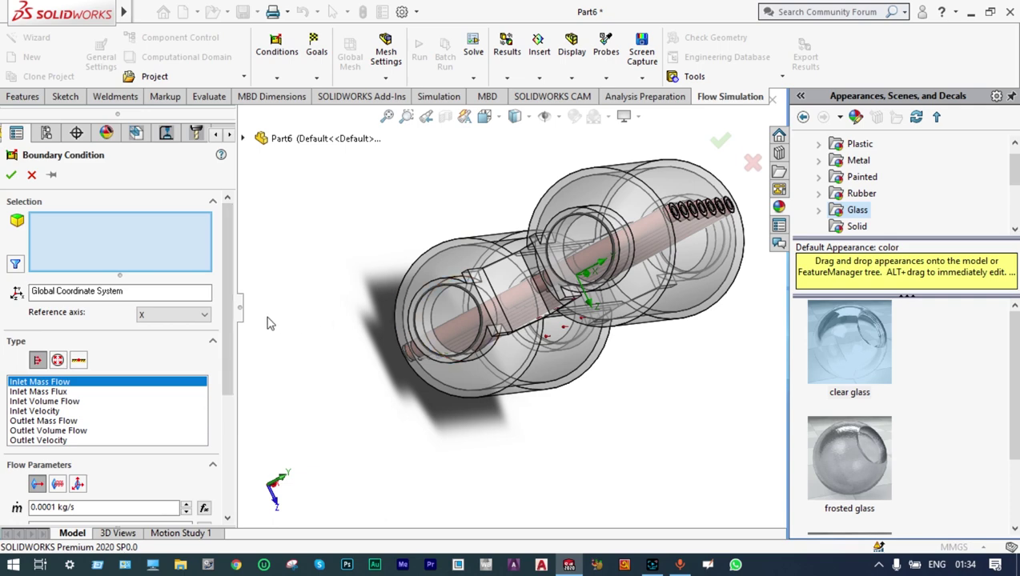
Step: Change the new inlet's mass flow rate to 1 kg/s
scroll(216, 364, "down", 3)
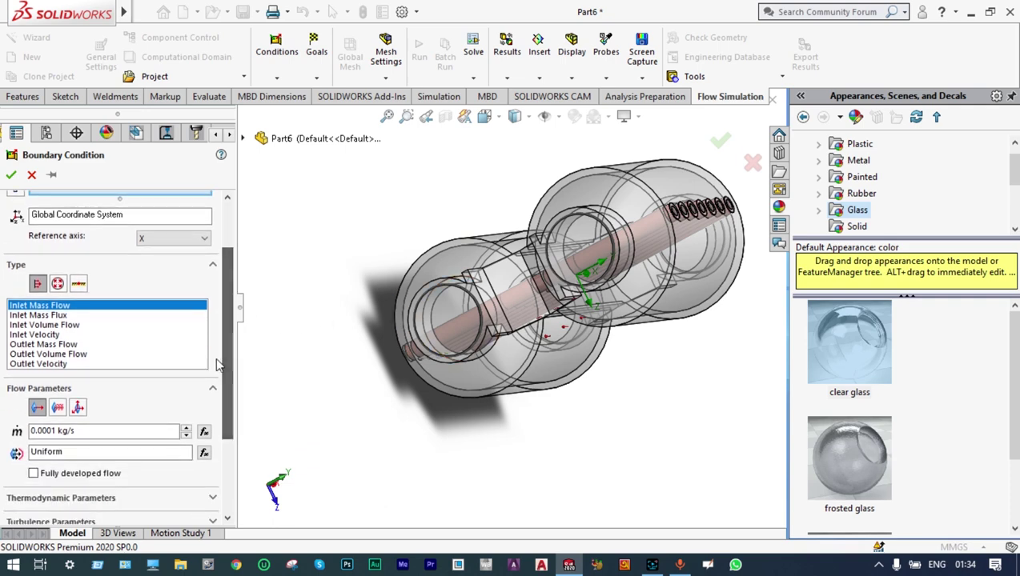
left_click(51, 431)
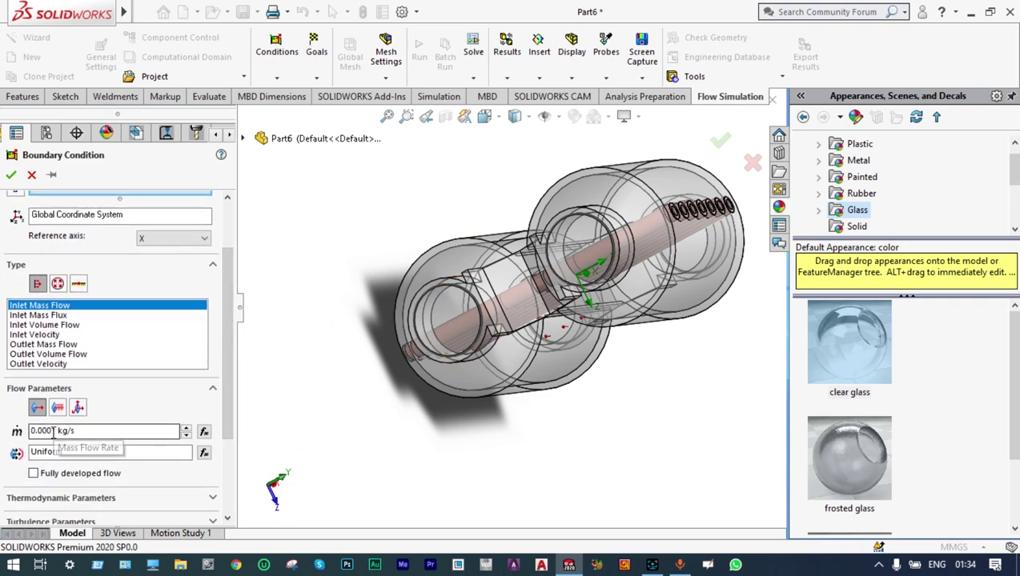
key("BackSpace")
key("BackSpace")
key("BackSpace")
key("BackSpace")
key("BackSpace")
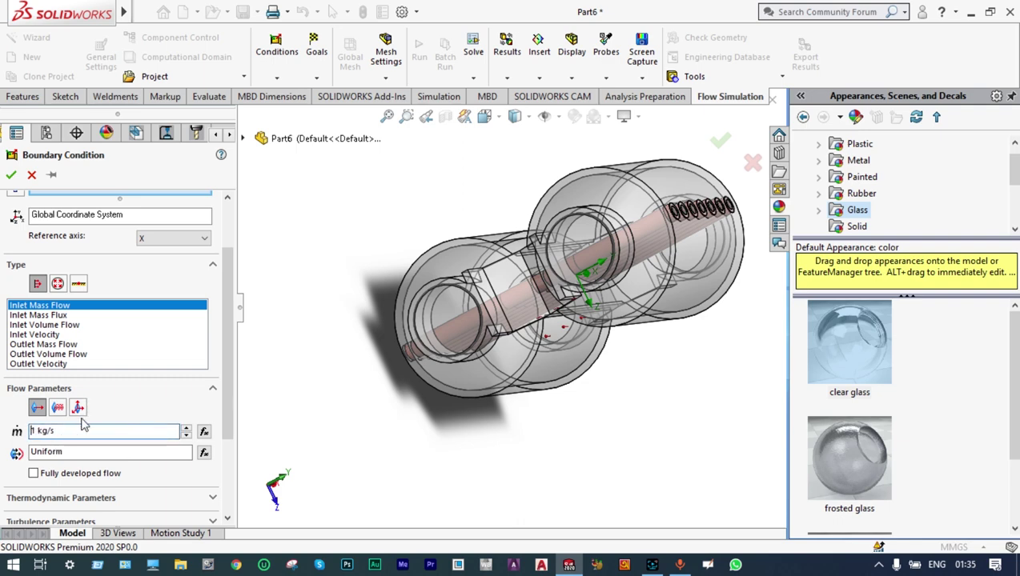
Step: Apply the inlet to the LID2 face, check the 10 °C temperature, and create Inlet Mass Flow 2
right_click(576, 245)
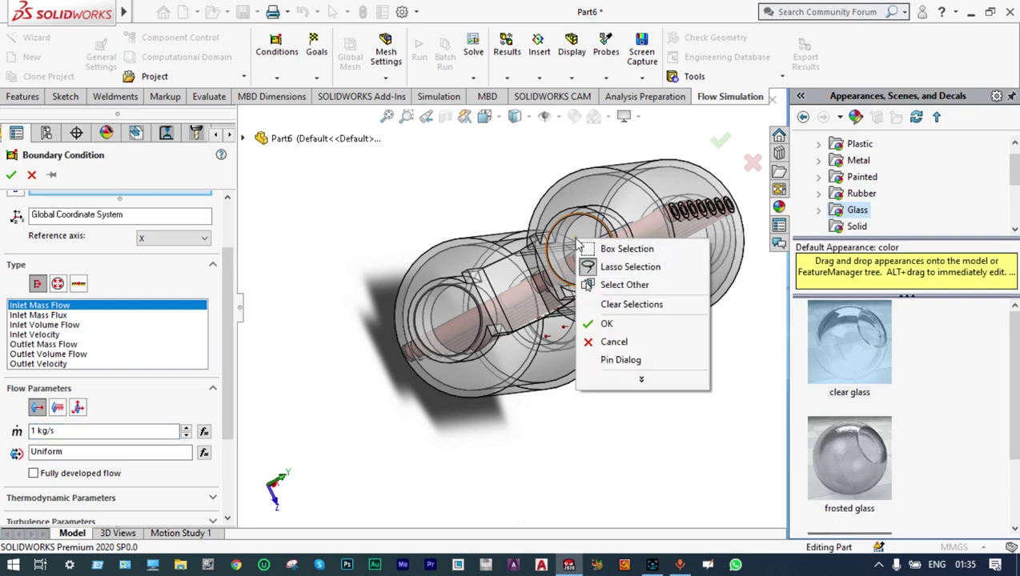
left_click(602, 285)
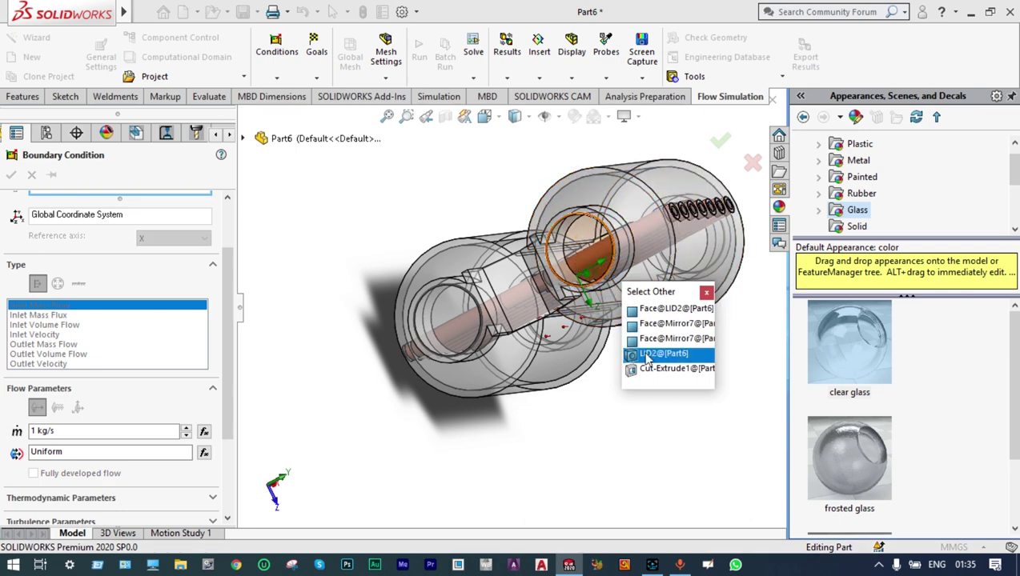
left_click(650, 353)
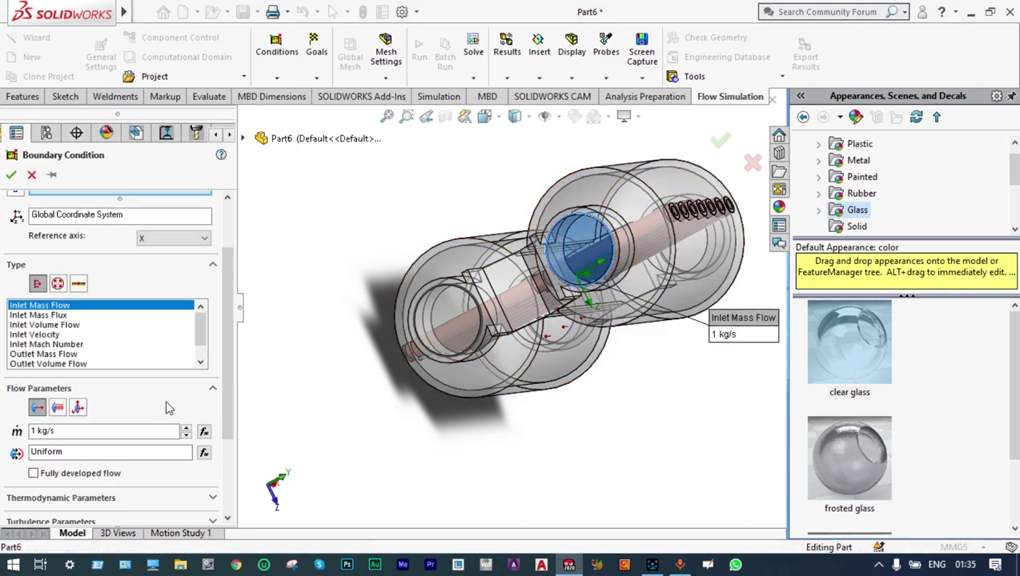
scroll(228, 336, "down", 1)
scroll(230, 352, "down", 3)
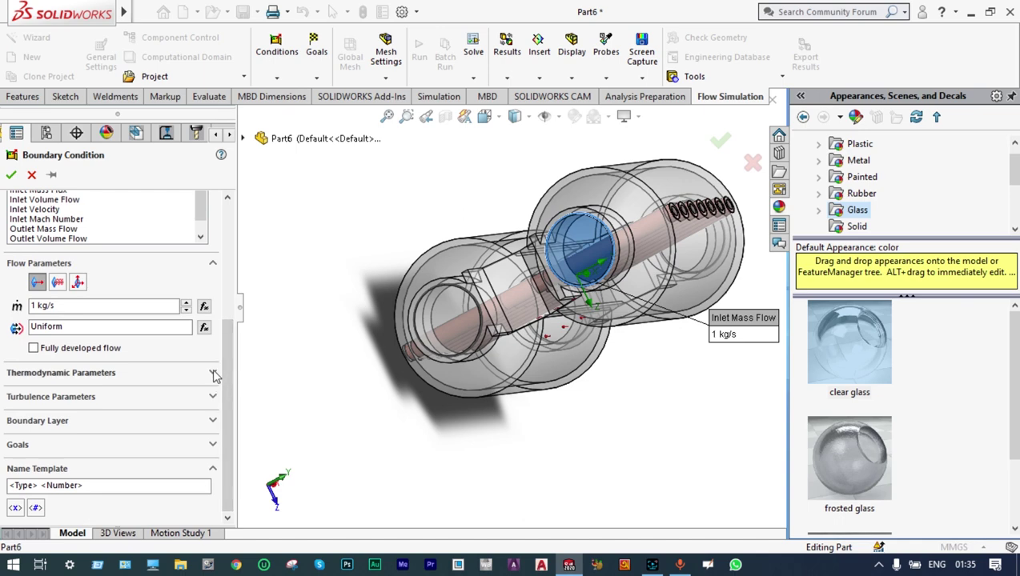
left_click(213, 374)
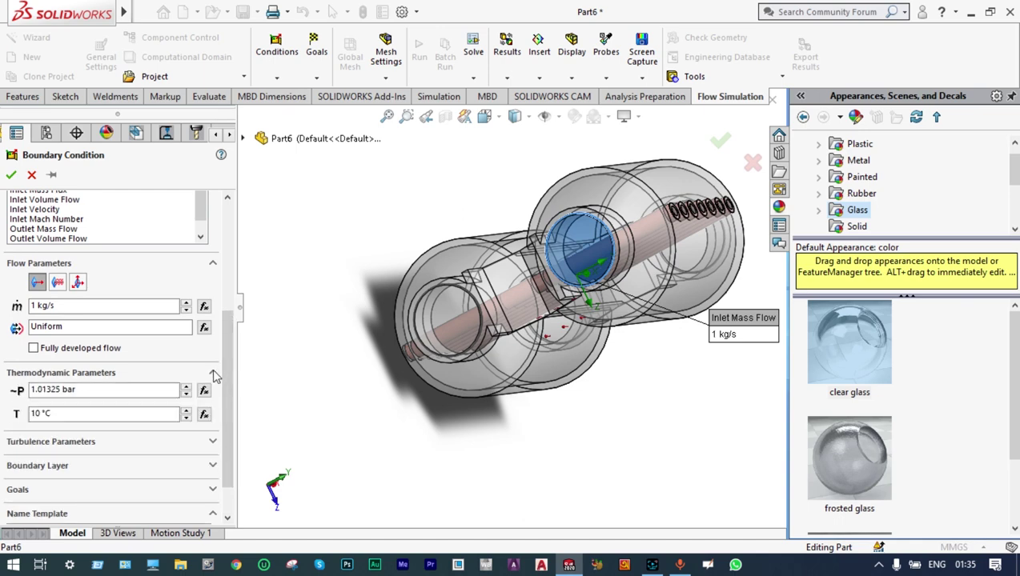
left_click(10, 175)
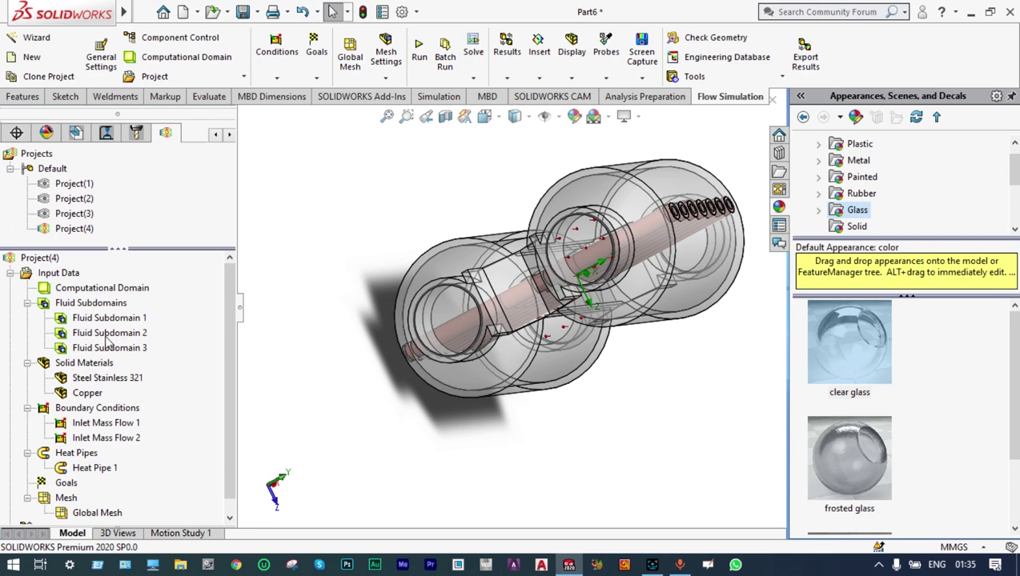
Step: Create Environment Pressure 3 at 1.01325 bar on the inner face of LID1
right_click(113, 410)
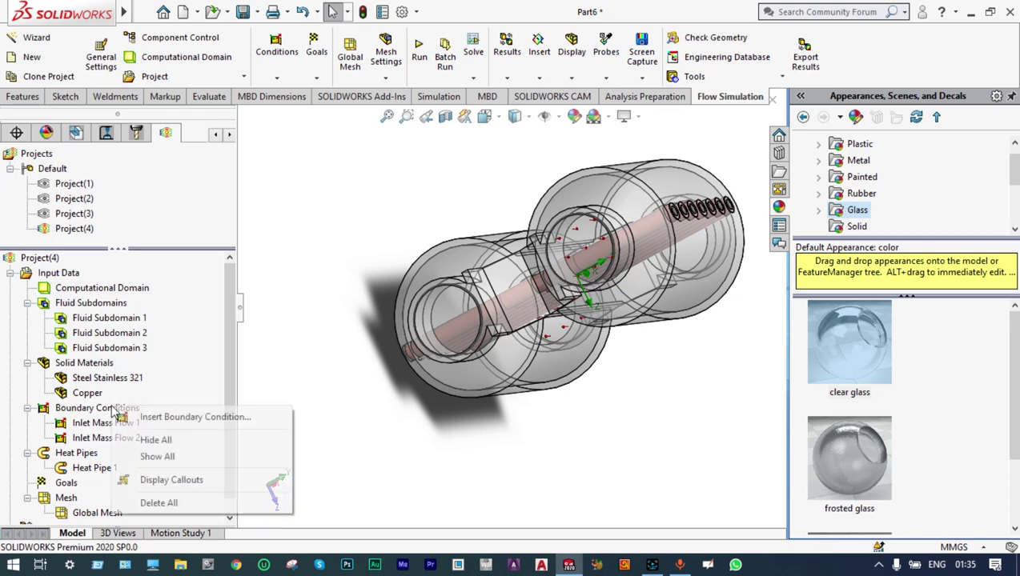
left_click(155, 421)
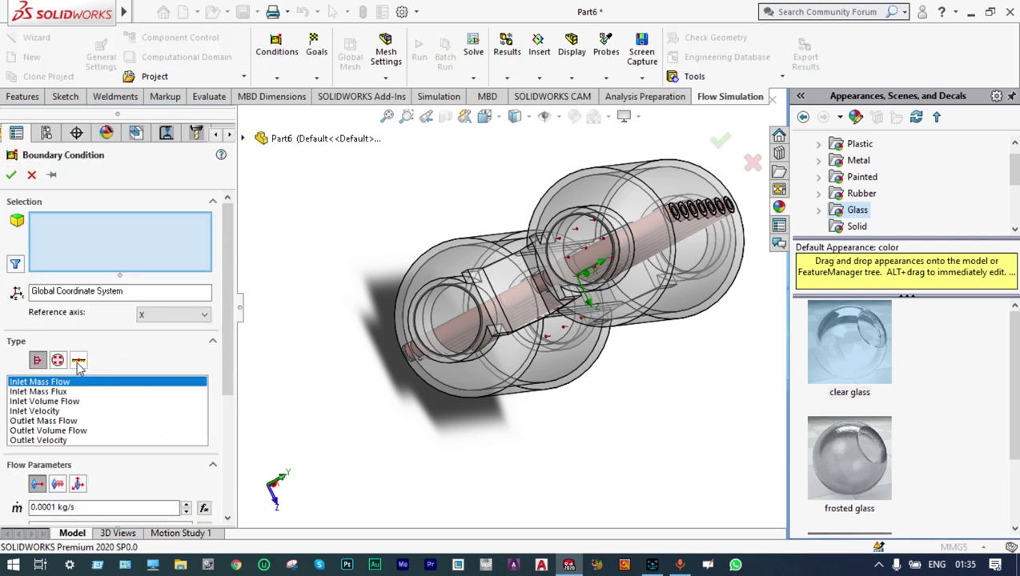
left_click(58, 361)
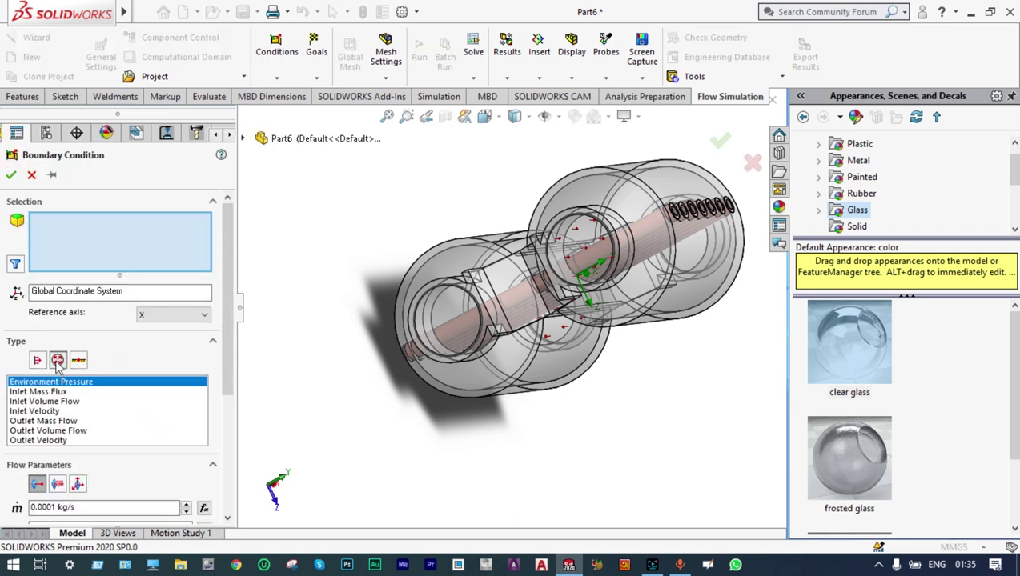
right_click(443, 314)
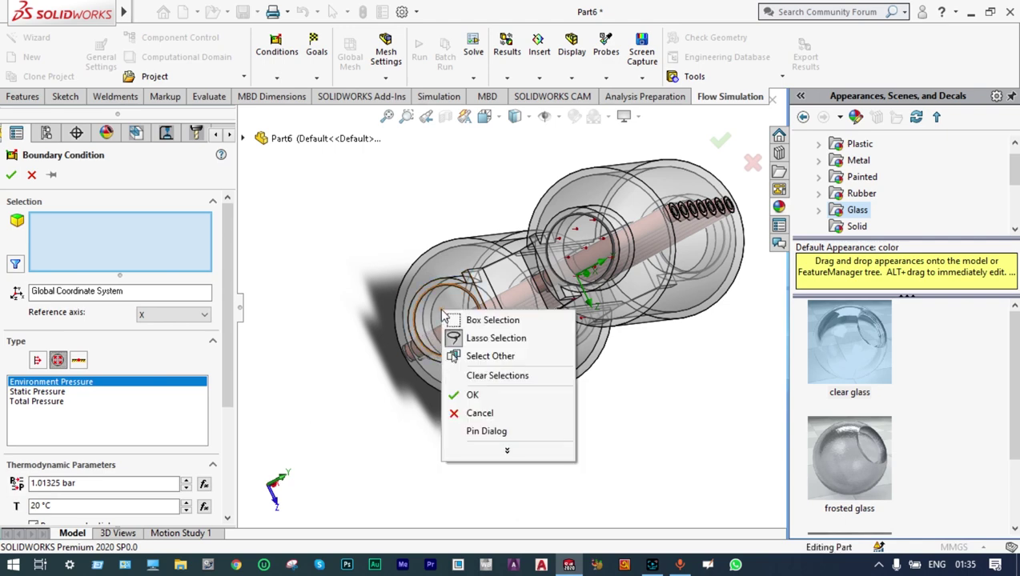
left_click(467, 362)
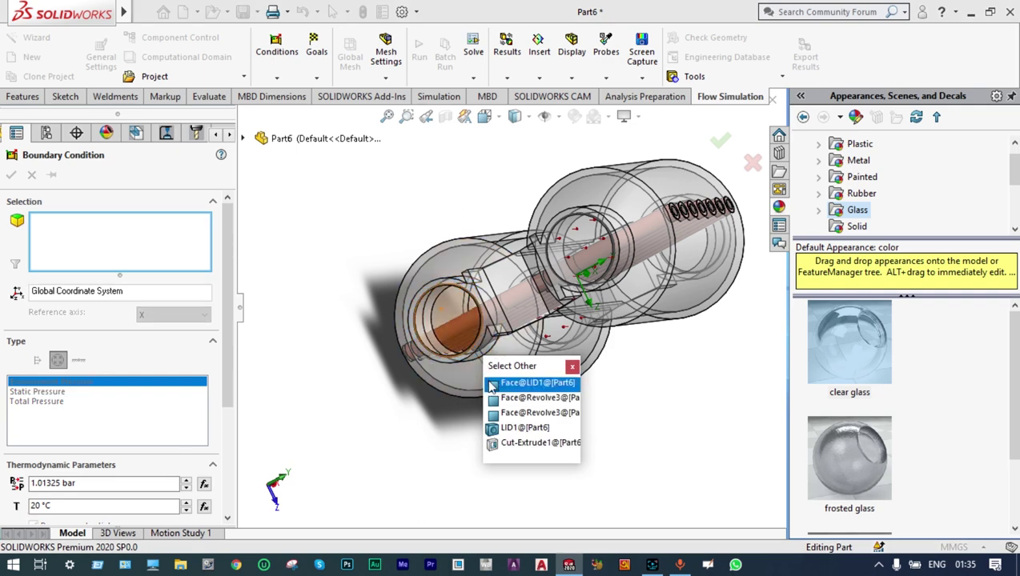
left_click(492, 388)
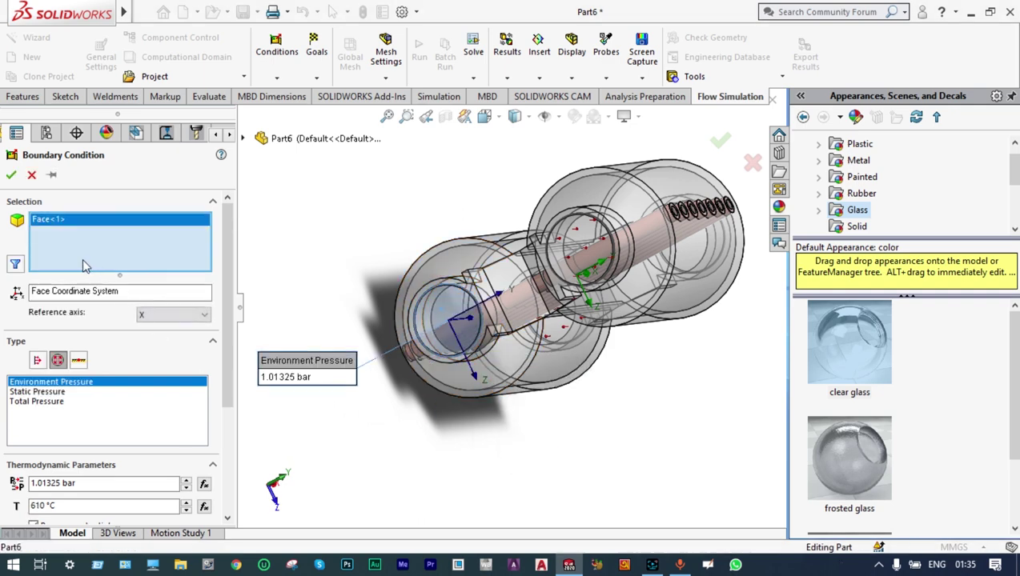
left_click(12, 176)
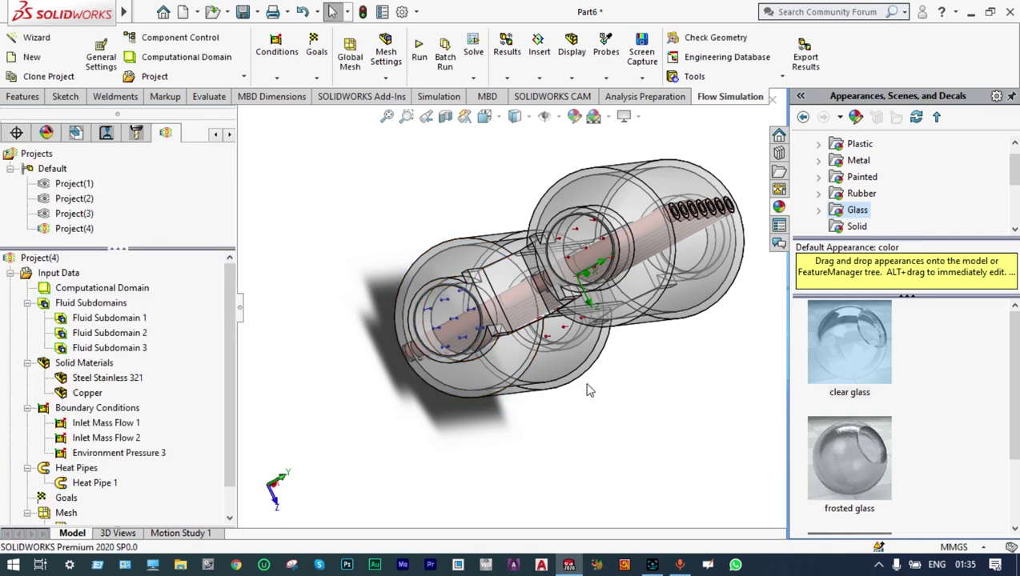
Step: Rotate and zoom the model so the two cylinders stand stacked
right_click(641, 380)
right_click(675, 384)
left_click(694, 415)
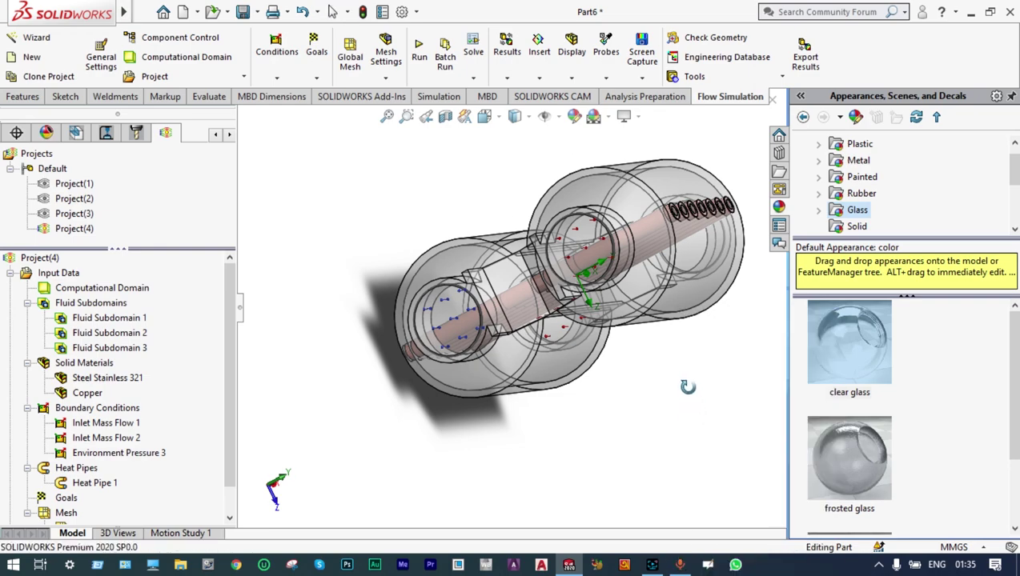
left_click_drag(686, 388, 520, 316)
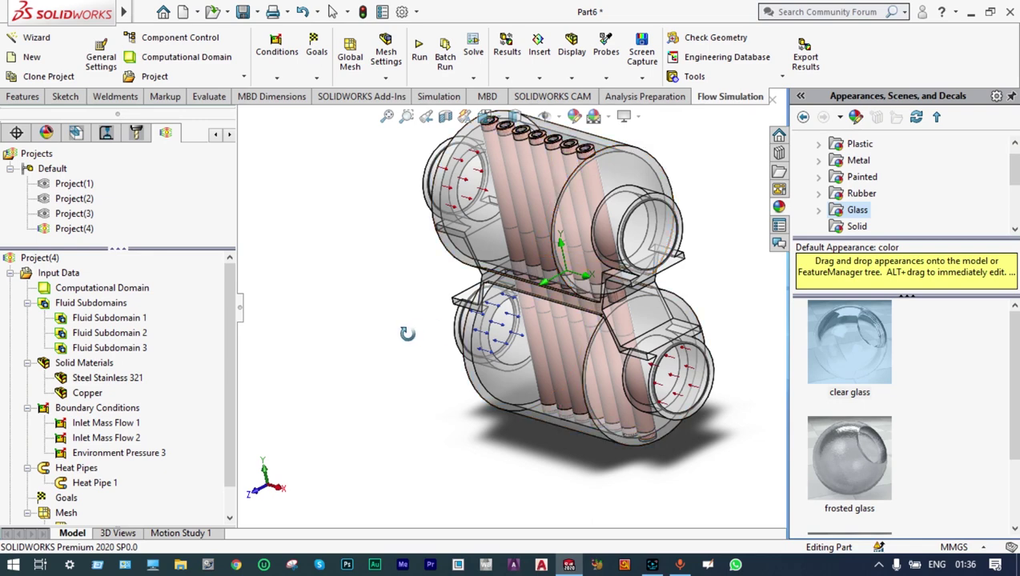
scroll(407, 333, "down", 2)
scroll(408, 334, "up", 3)
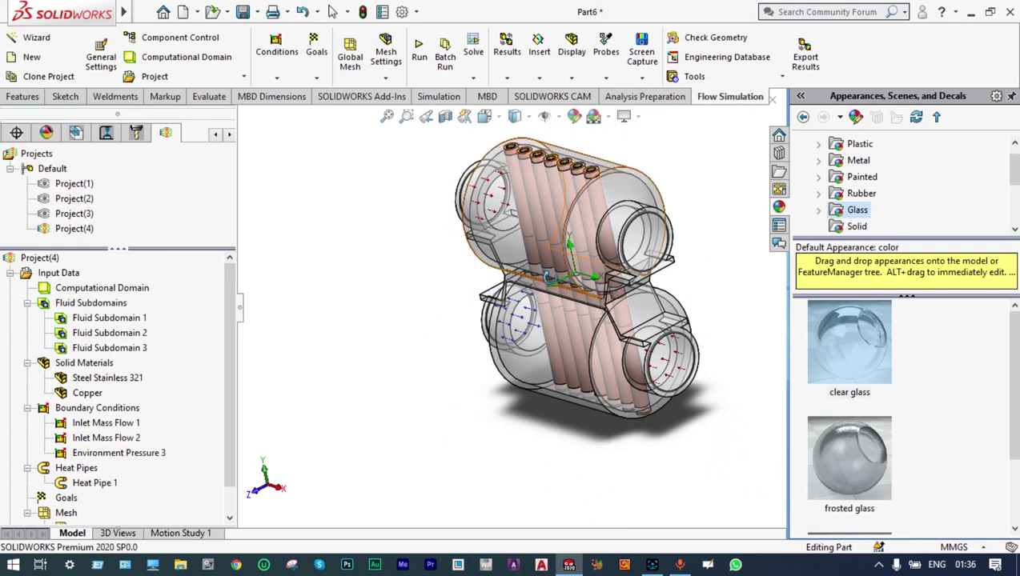
scroll(703, 257, "down", 3)
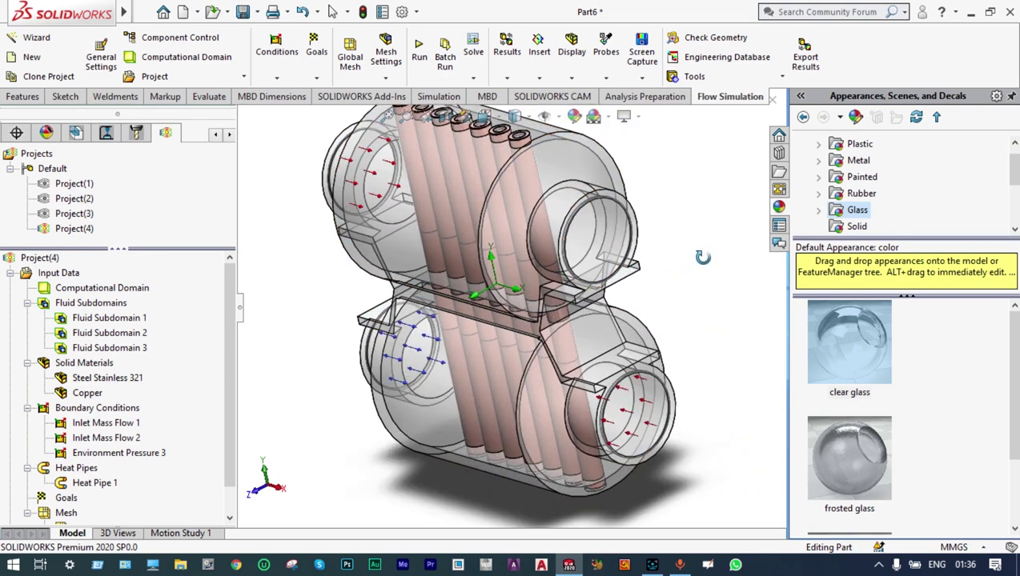
right_click(703, 258)
left_click(728, 343)
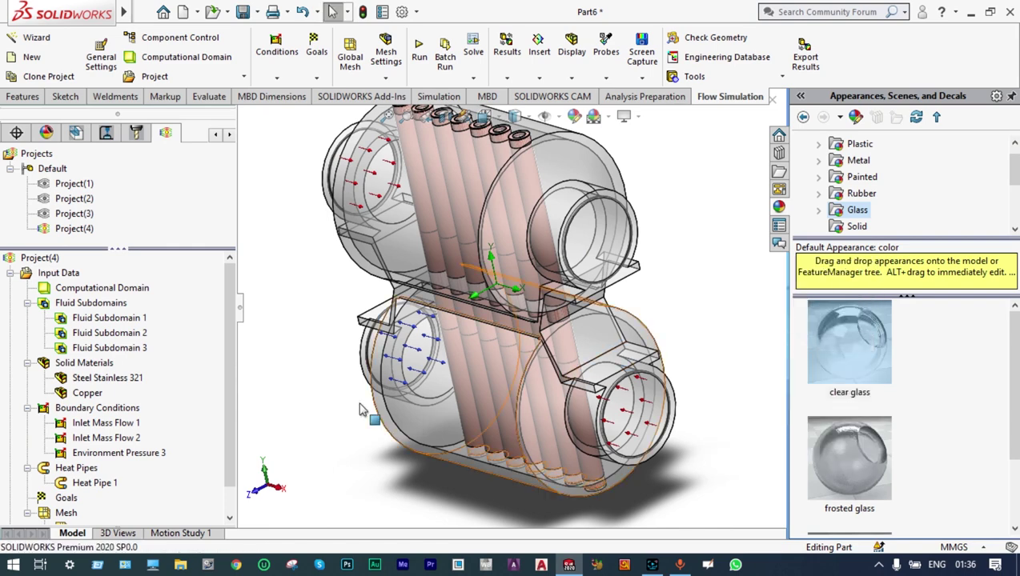
Step: Create Environment Pressure 4 on the LID4 face of the upper cylinder
right_click(121, 410)
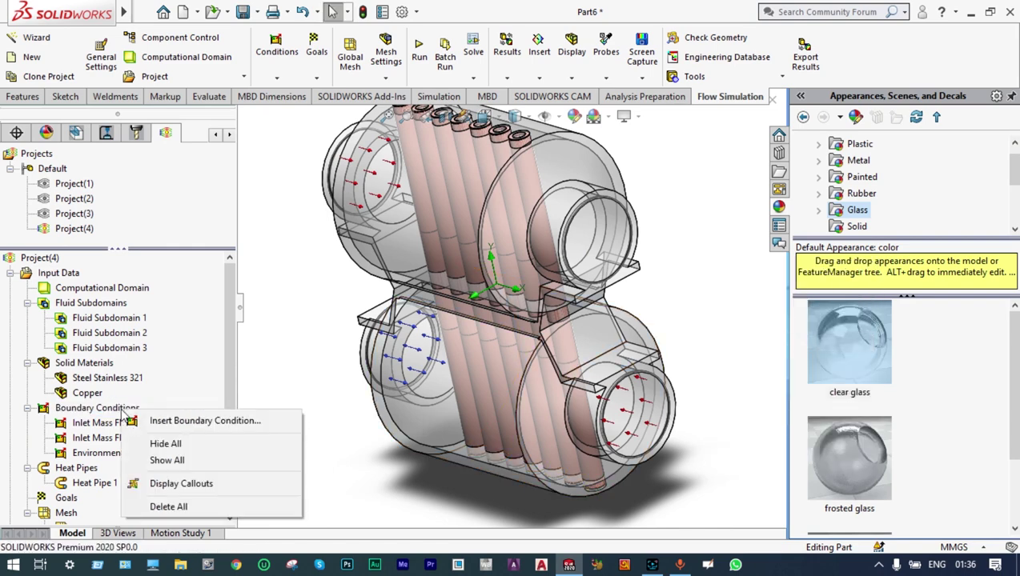
left_click(157, 422)
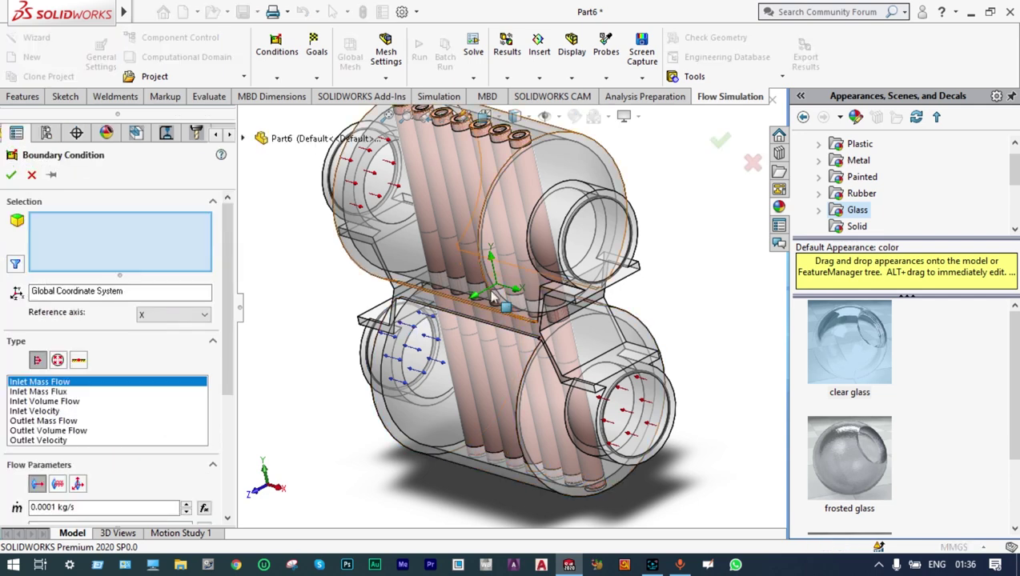
right_click(585, 239)
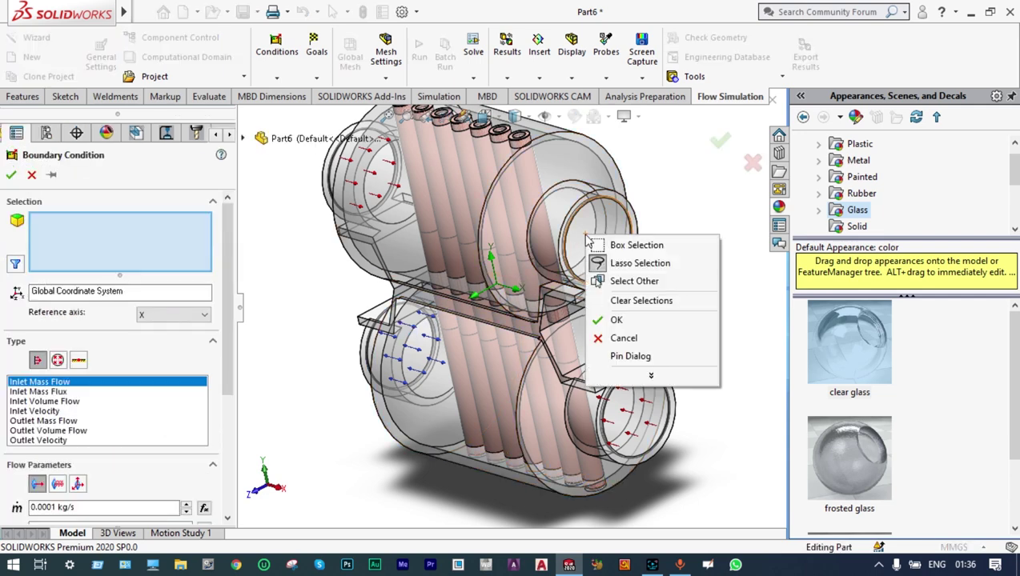
left_click(632, 281)
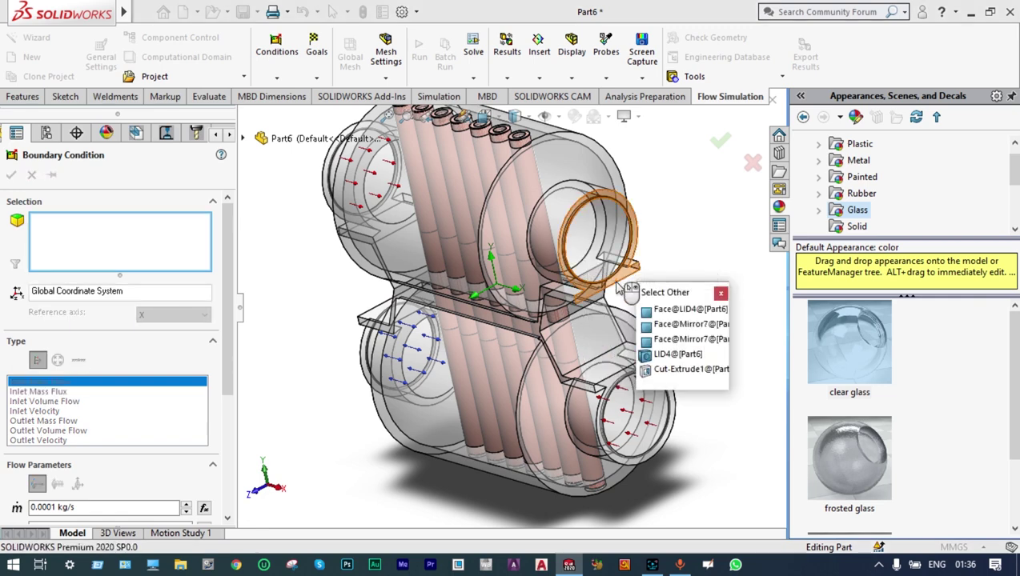
left_click(661, 354)
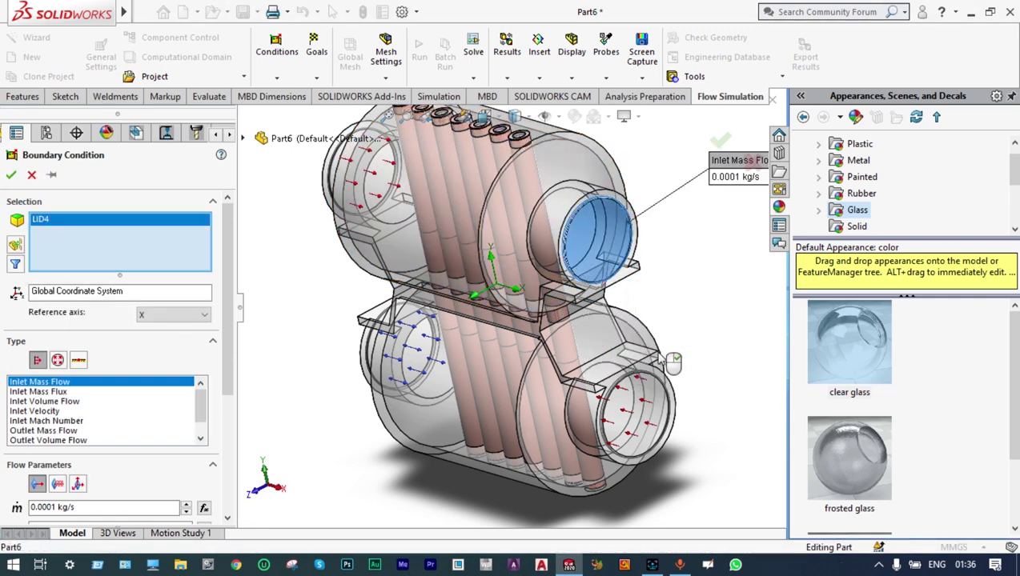
left_click(58, 361)
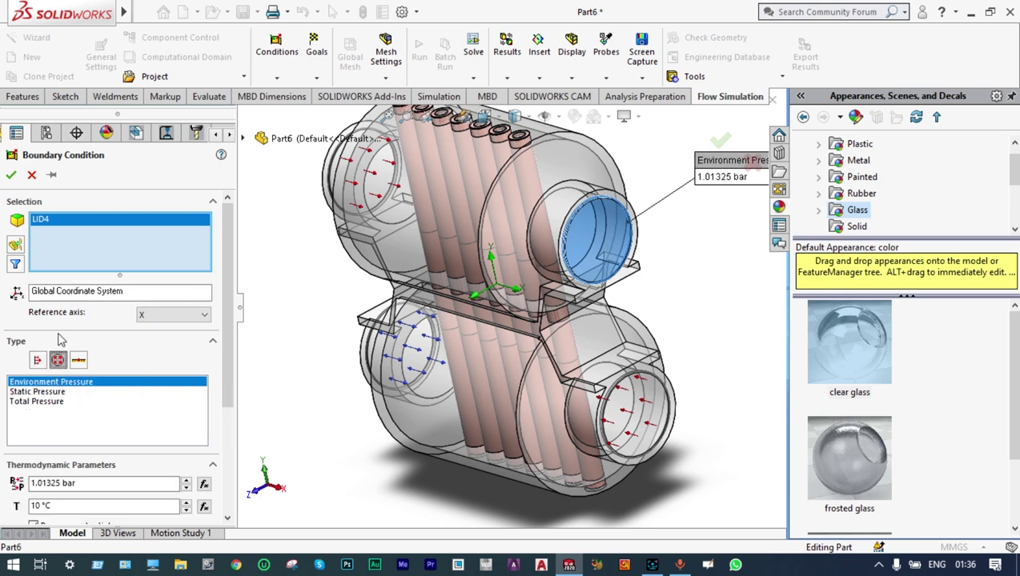
left_click(11, 176)
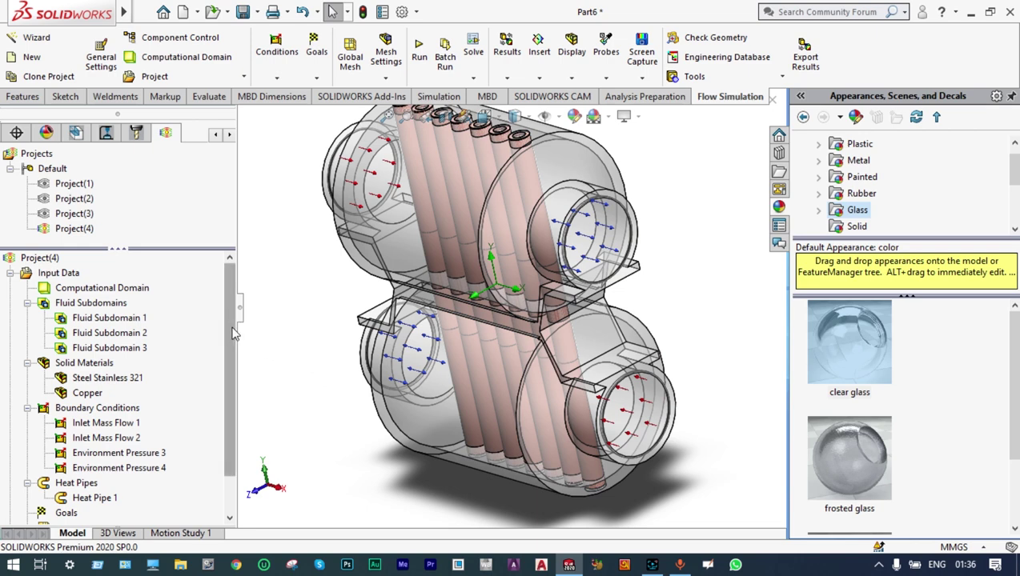
scroll(228, 392, "down", 1)
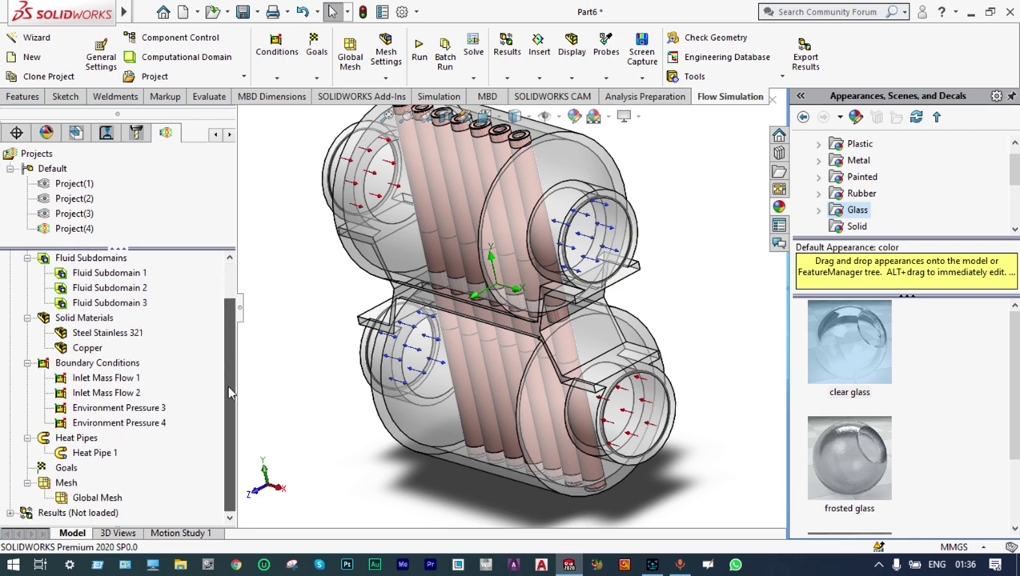
Step: Add a surface goal for average fluid temperature on the LID4 face
right_click(67, 471)
key("Escape")
right_click(70, 473)
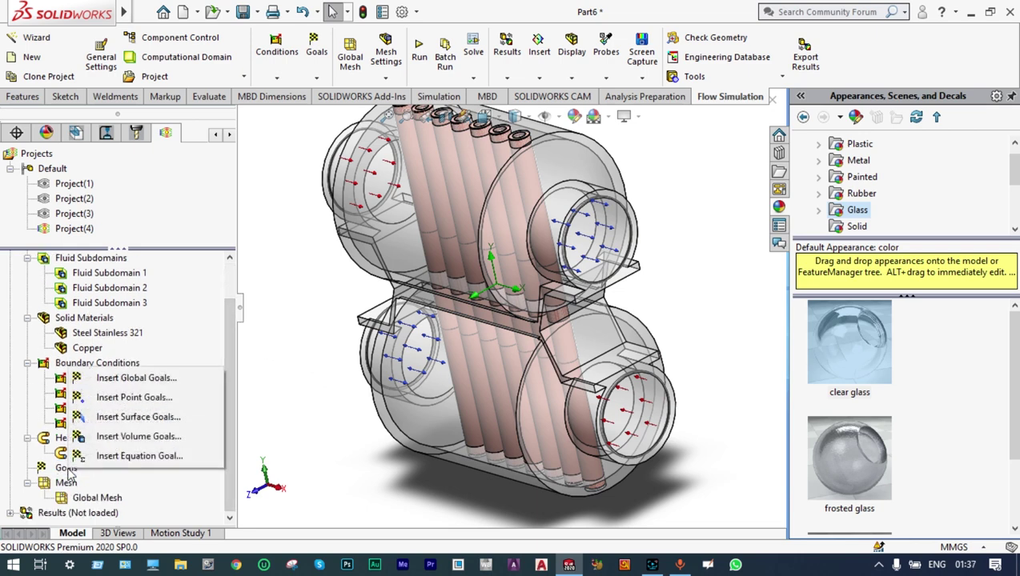
left_click(133, 420)
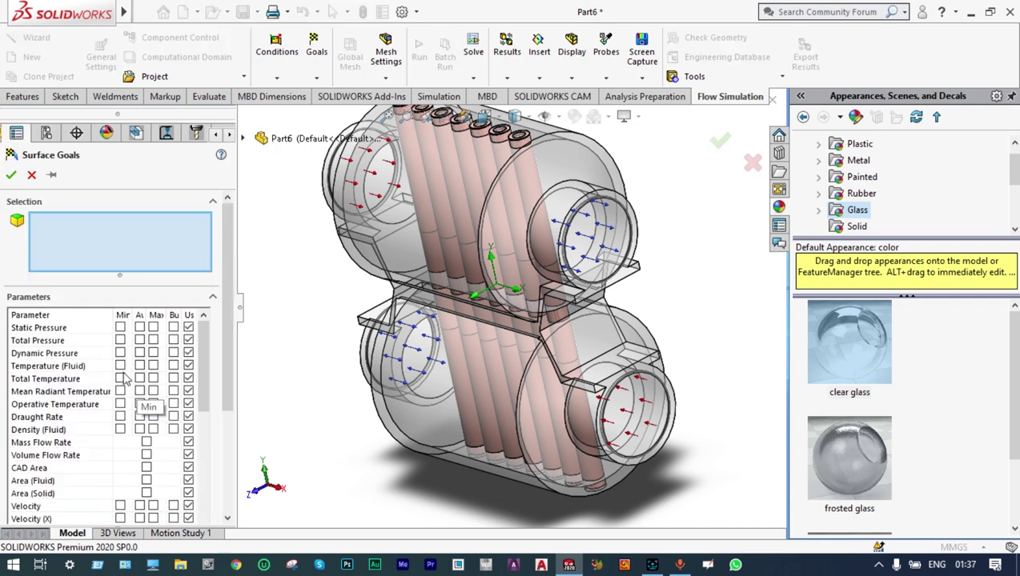
left_click(139, 366)
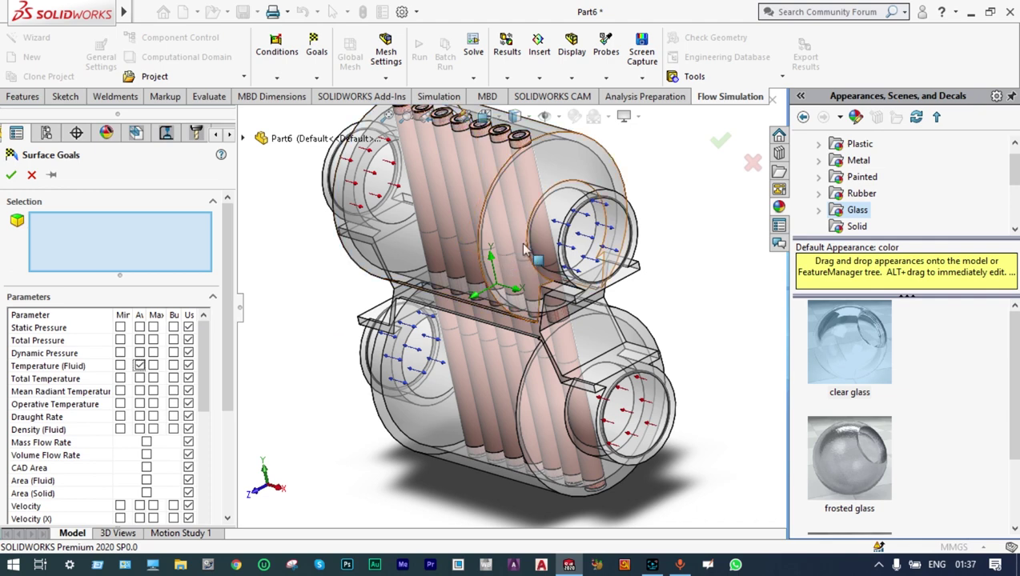
right_click(597, 230)
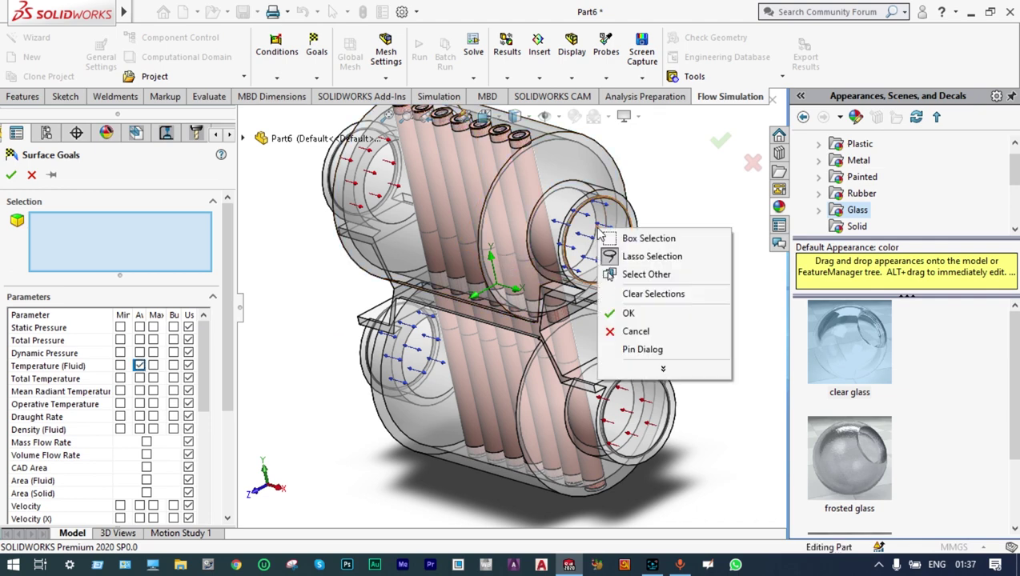
left_click(625, 273)
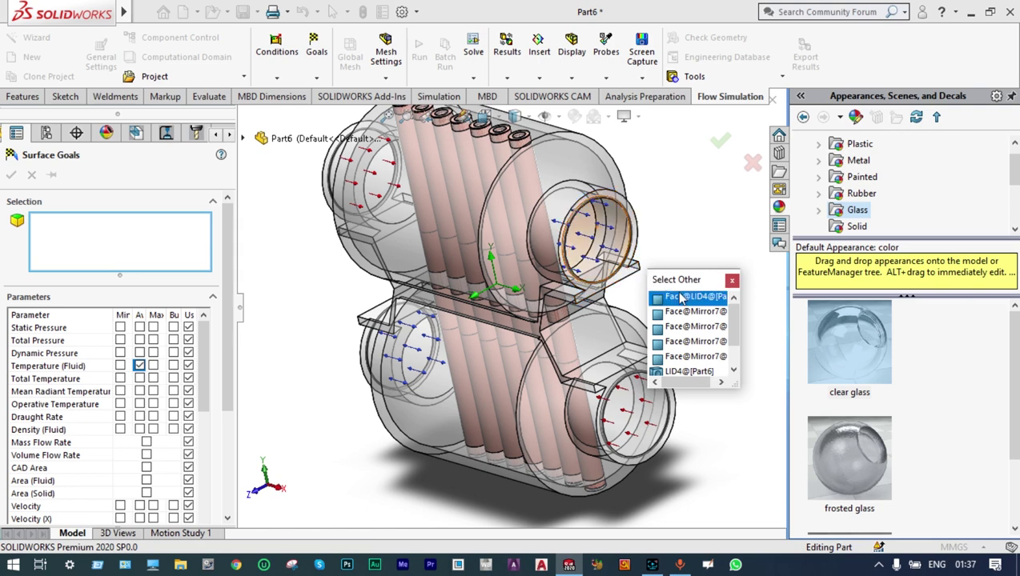
left_click(680, 298)
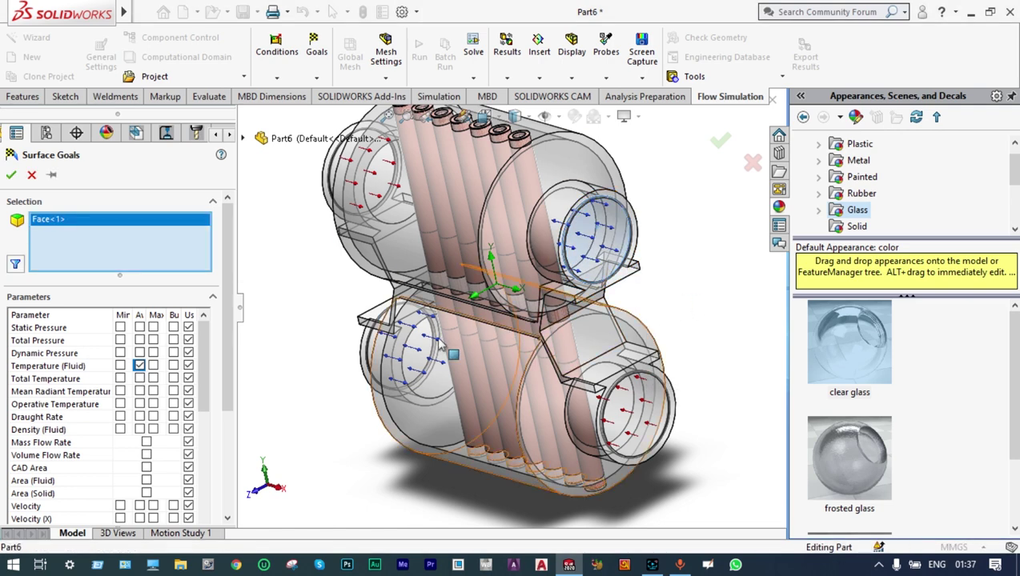
left_click(11, 175)
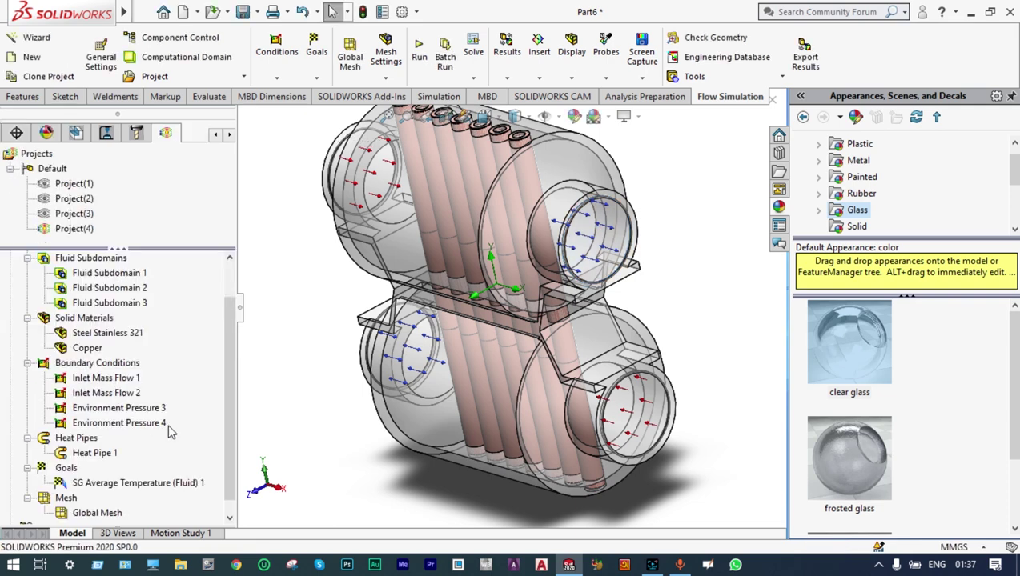
Step: Orbit the model side-on to expose the lower-left LID1 opening
scroll(226, 370, "down", 1)
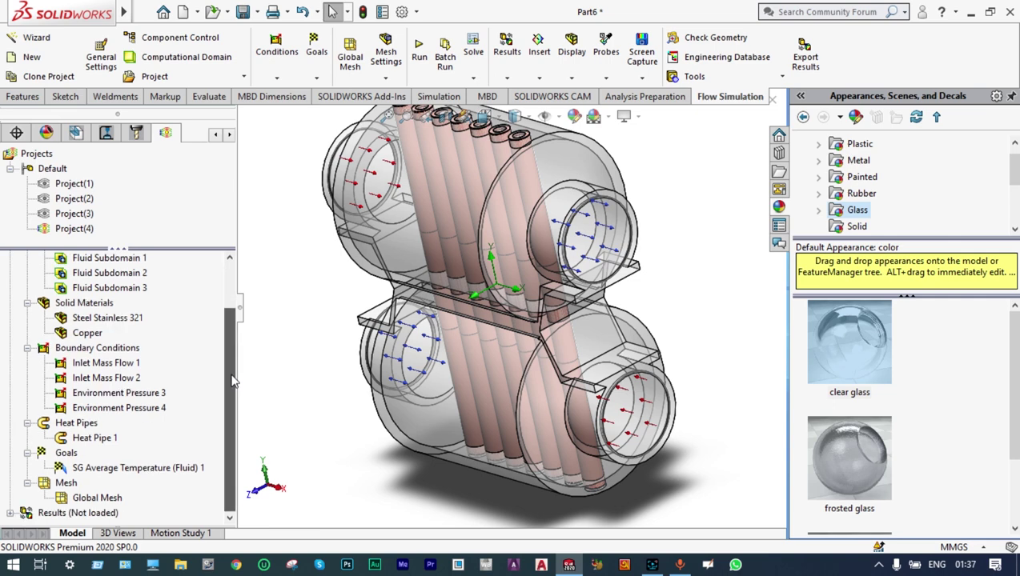
right_click(298, 337)
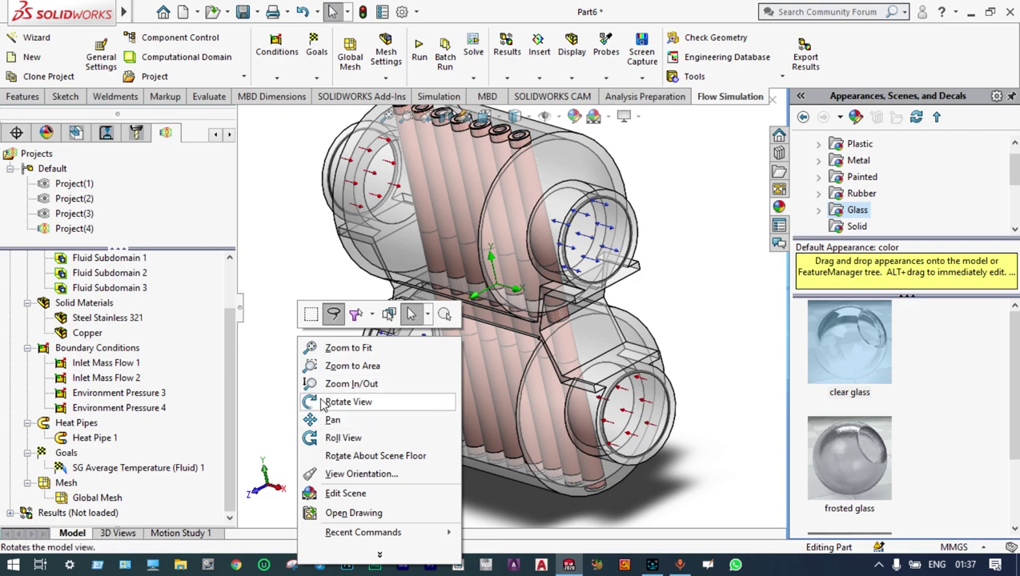
left_click(348, 402)
left_click_drag(321, 400, 426, 421)
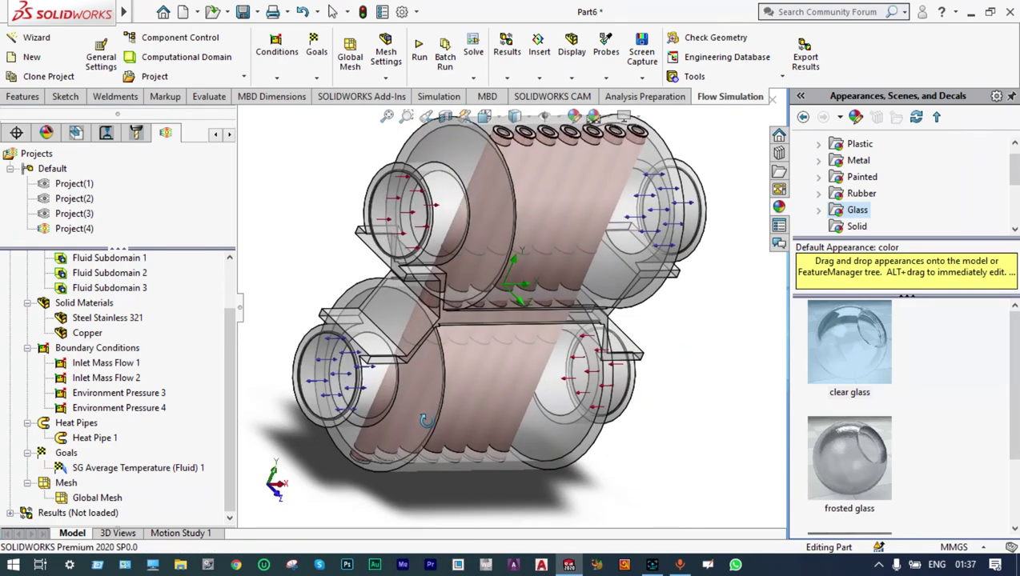
right_click(319, 293)
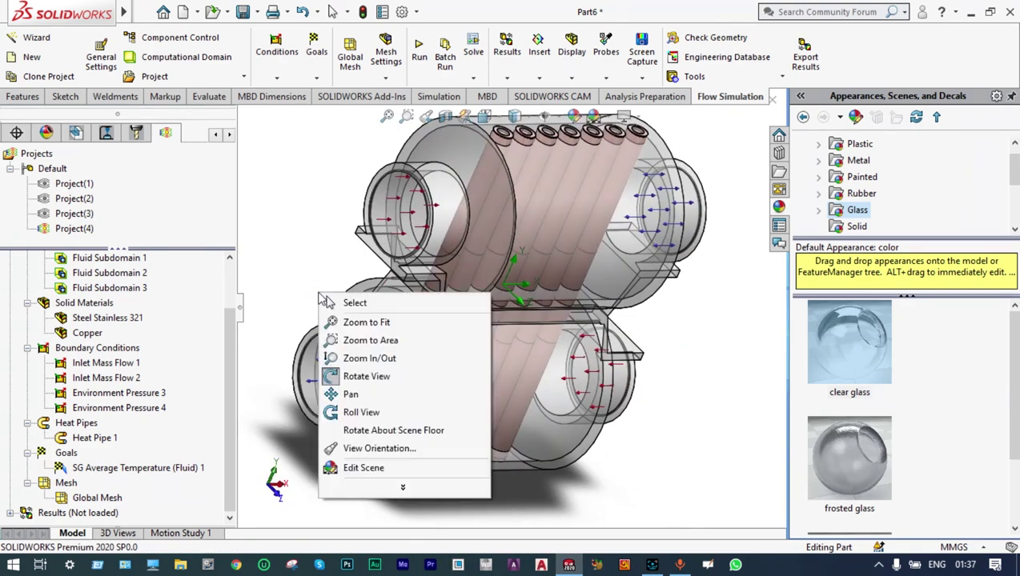
left_click(347, 378)
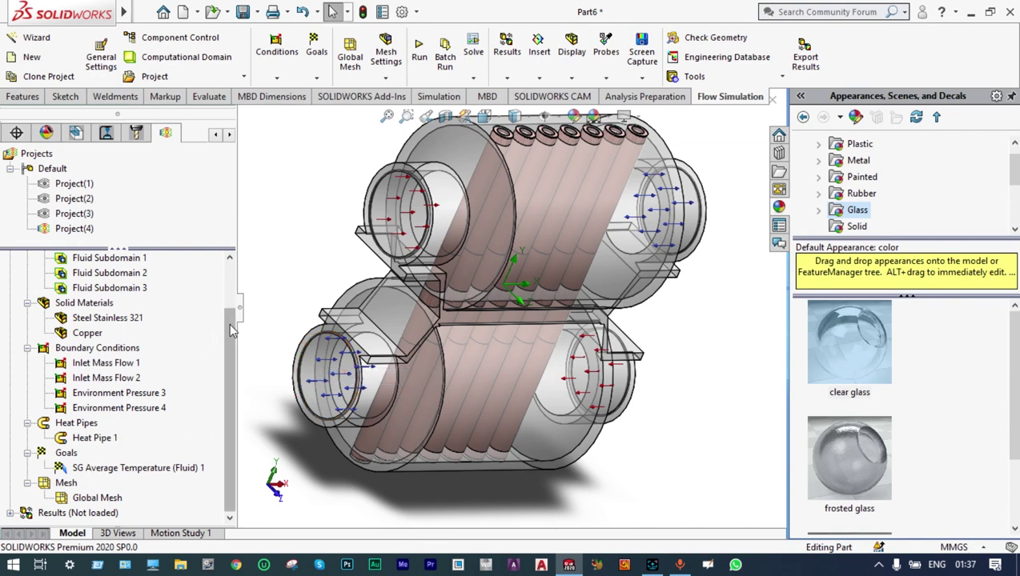
Step: Add a surface goal for average fluid temperature on the LID1 face
left_click(69, 455)
right_click(69, 455)
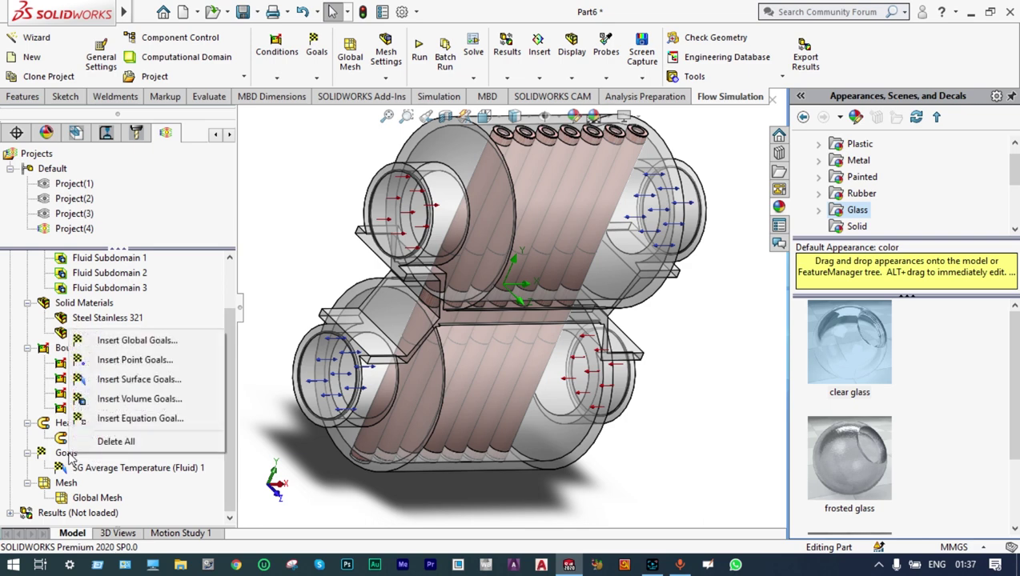
left_click(116, 379)
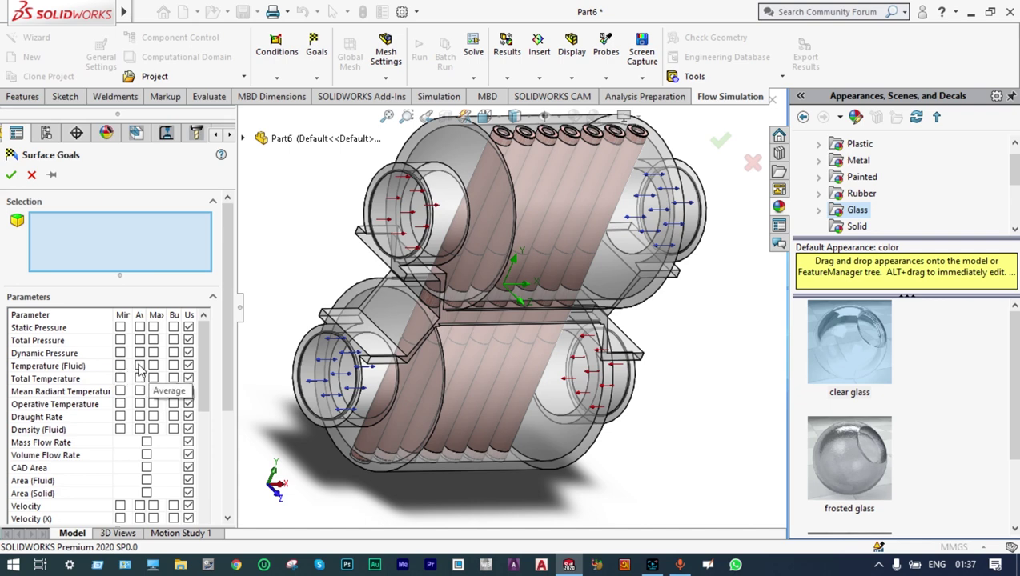
left_click(139, 366)
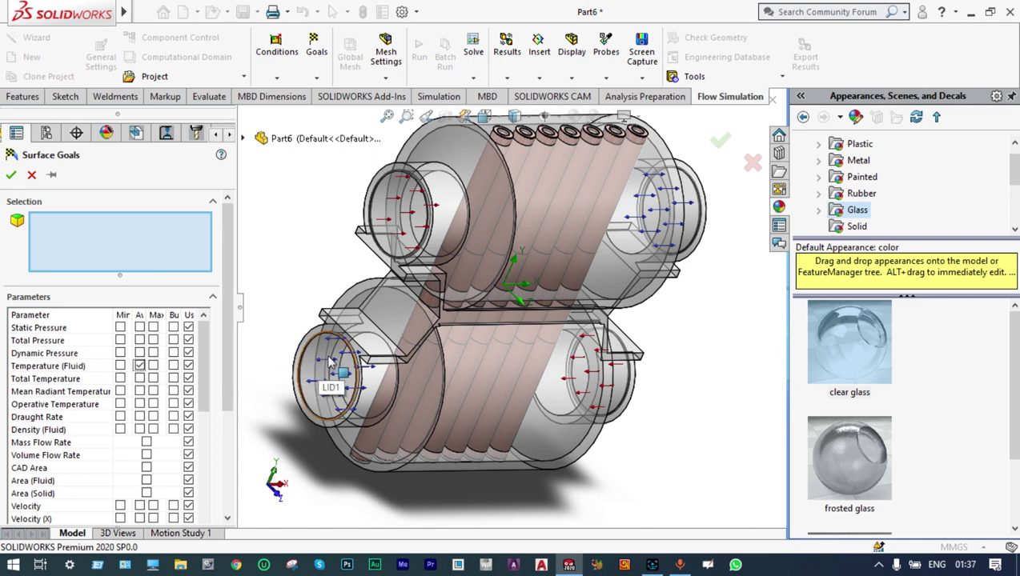
right_click(331, 361)
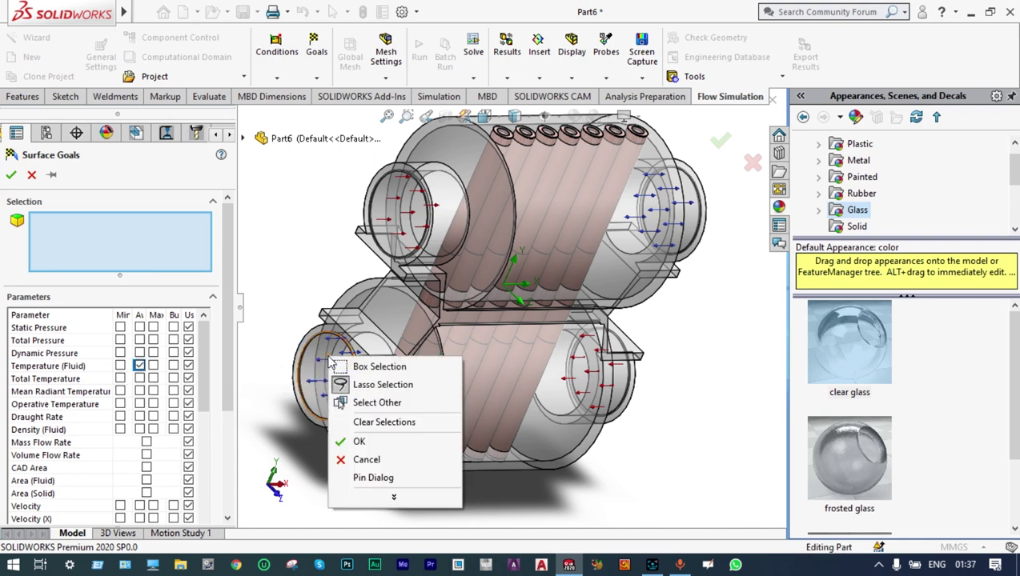
left_click(352, 403)
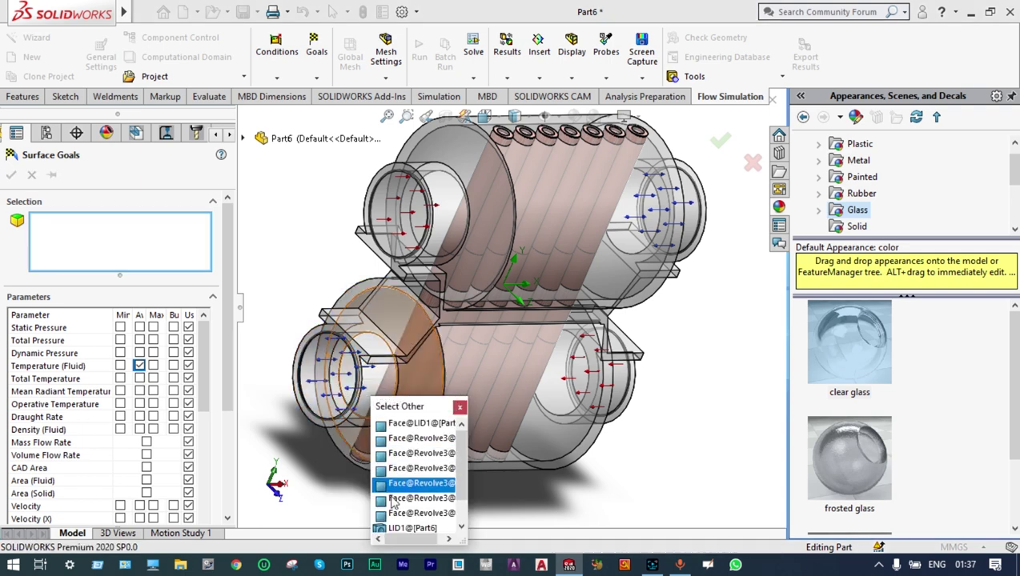
left_click(410, 528)
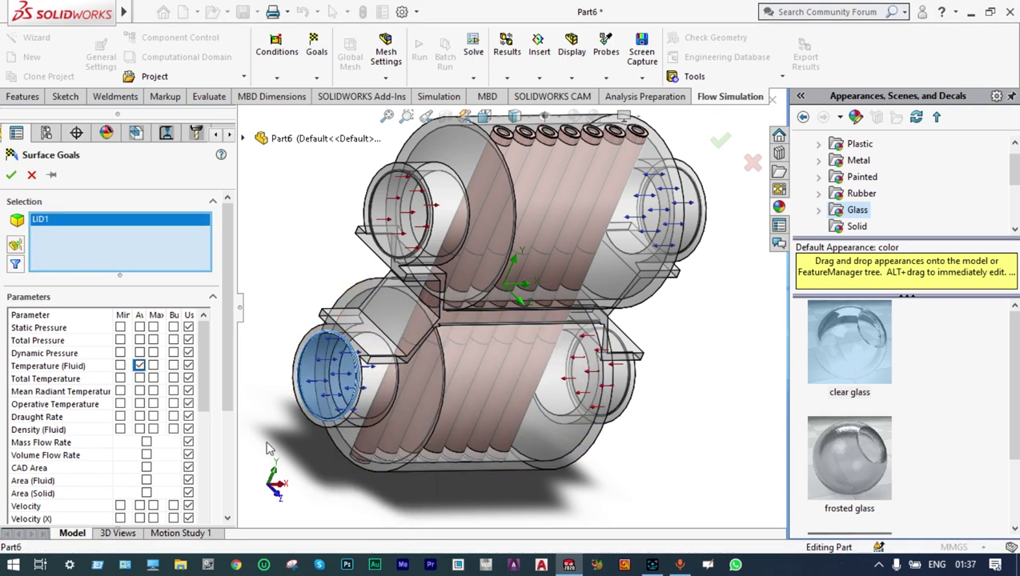
left_click(11, 175)
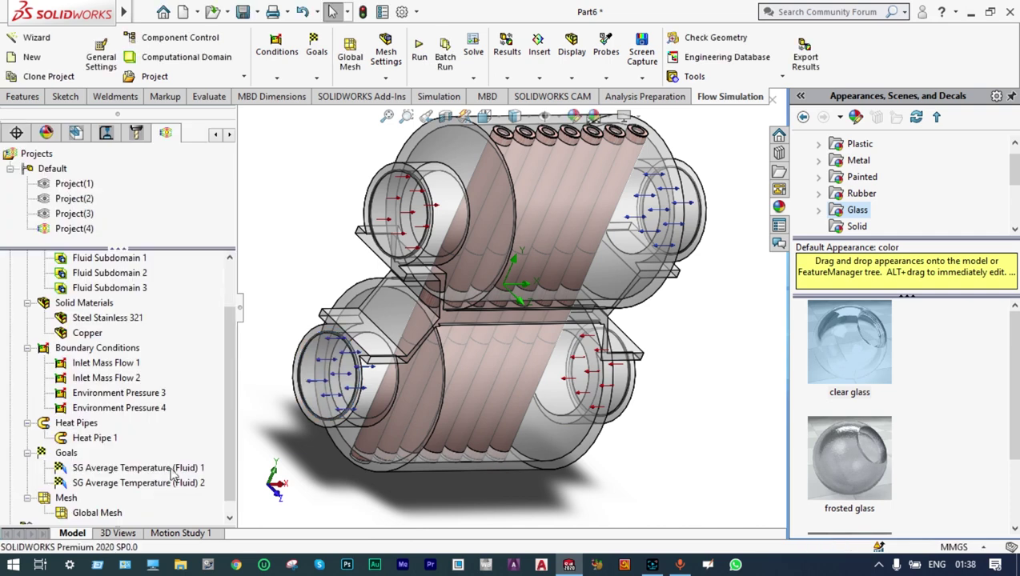
Step: Rename the first average temperature goal 'Temp at cold Exit' and the second 'Temp at hot Exit'
left_click(188, 470)
left_click(187, 469)
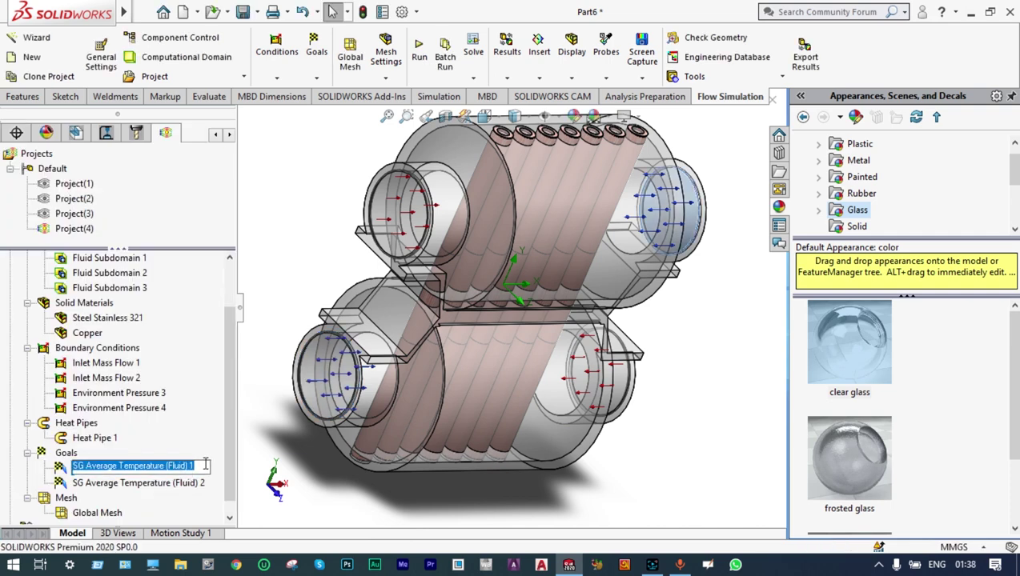
key("BackSpace")
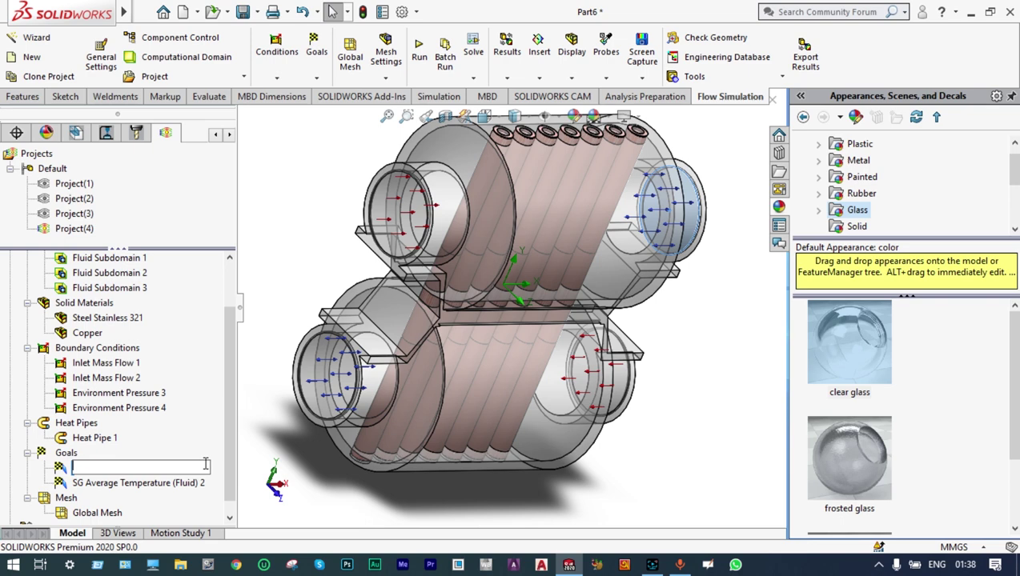
type("Temp at cold Exit")
left_click(198, 484)
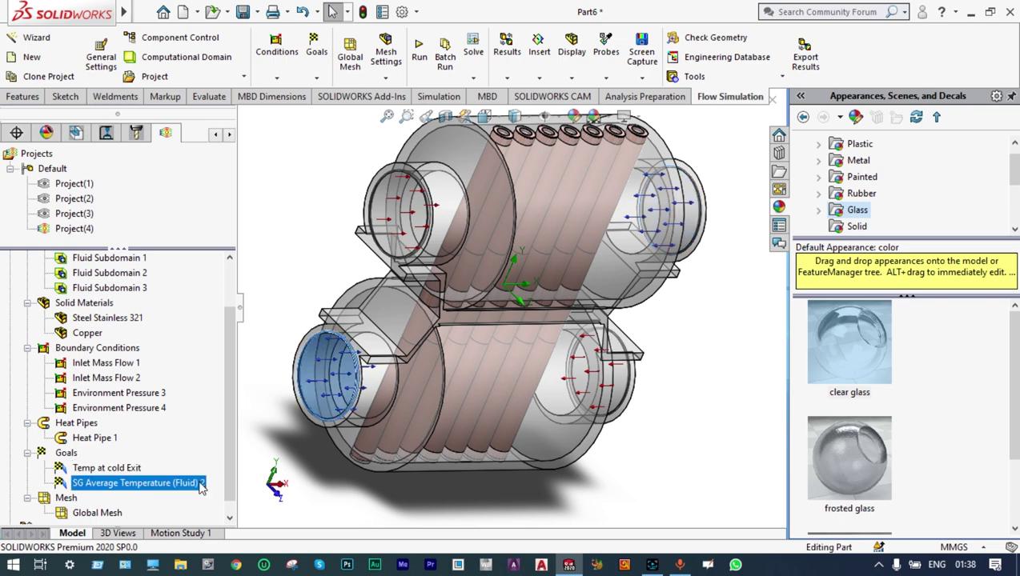
left_click(198, 483)
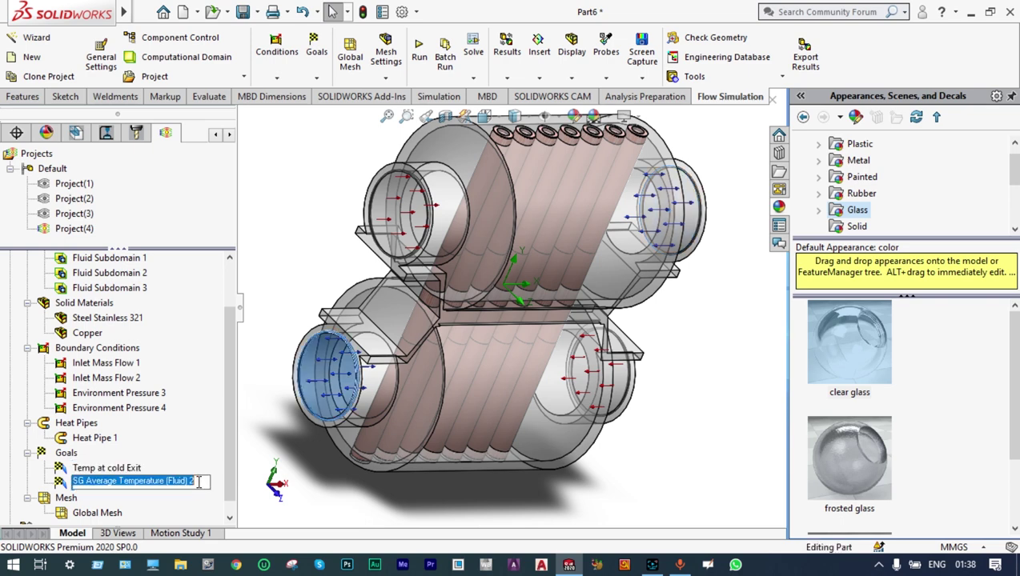
key("BackSpace")
type("Temp at hot Exit")
key("Return")
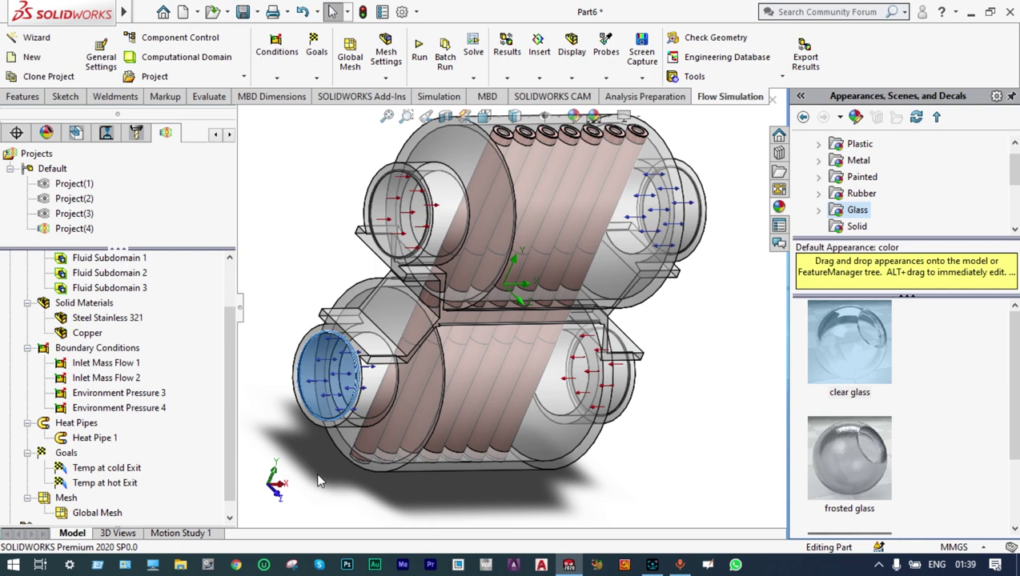
Step: Hide the outer shell and start an average fluid temperature goal on the first tube's inner face
right_click(388, 311)
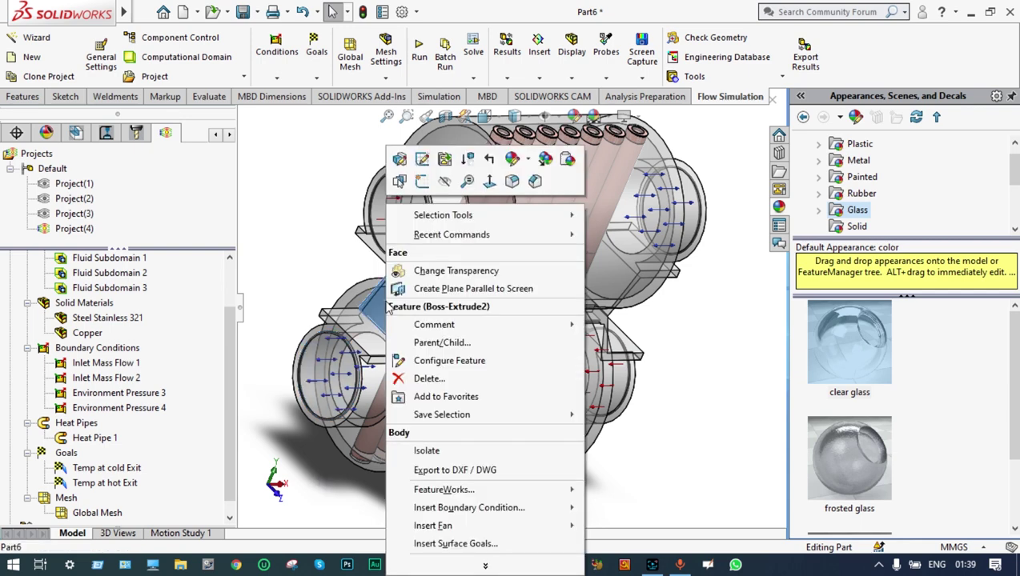
left_click(445, 181)
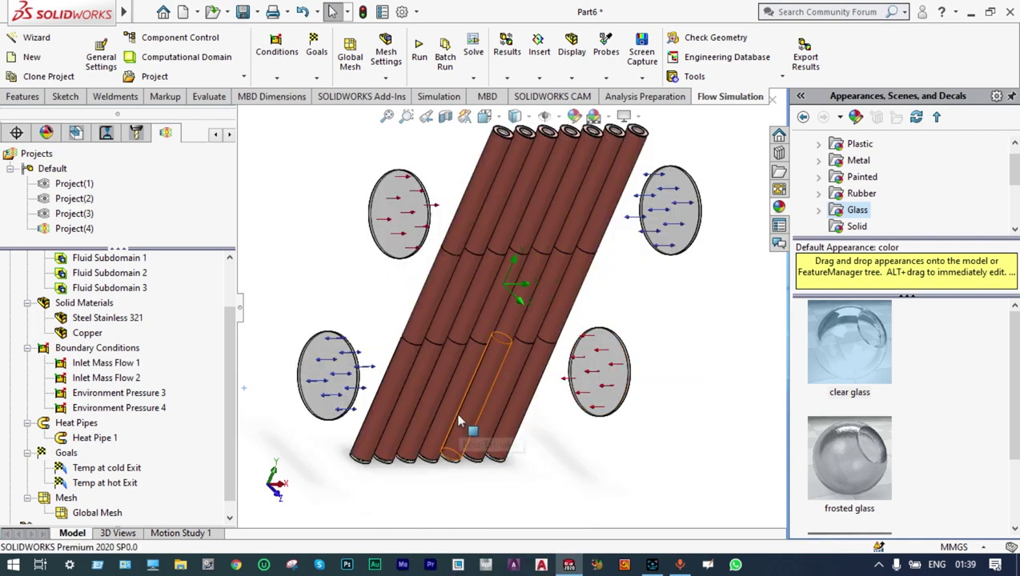
right_click(71, 453)
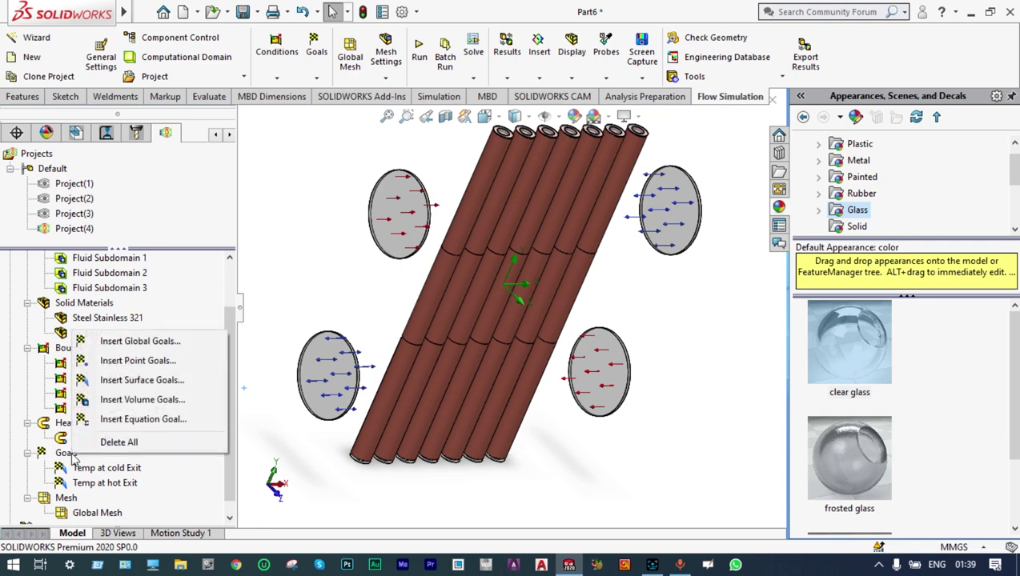
left_click(142, 382)
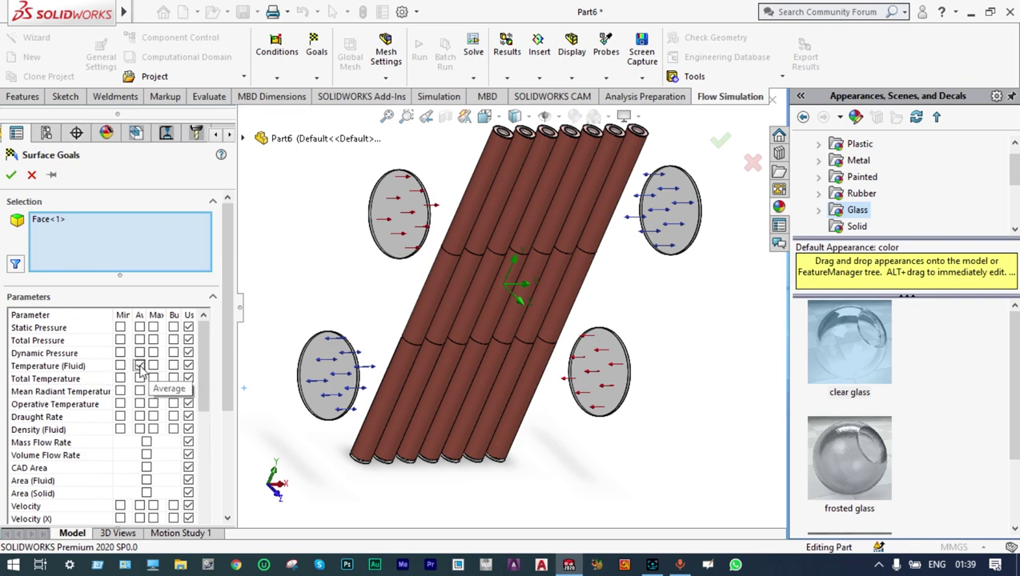
left_click(140, 365)
right_click(401, 373)
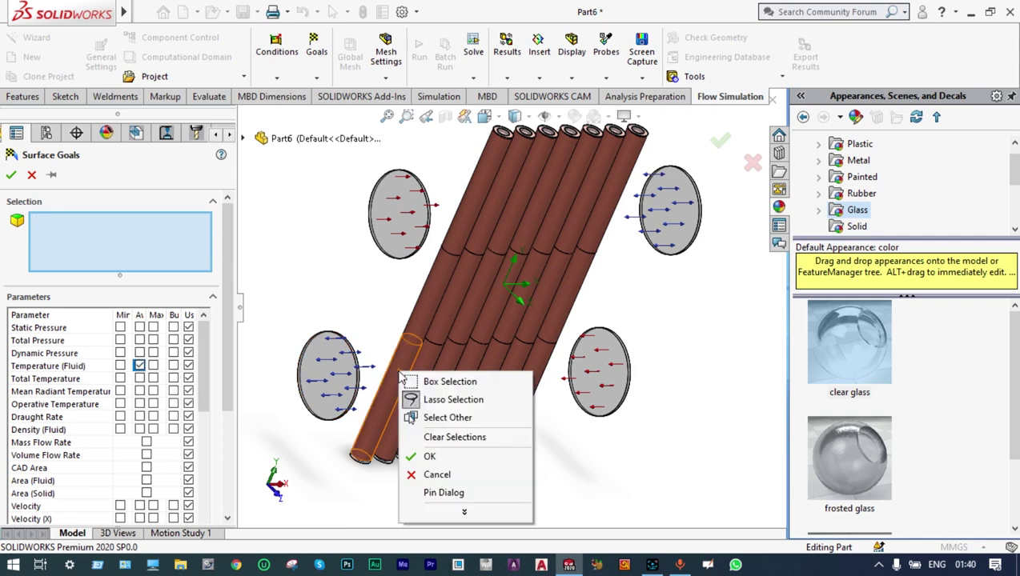
left_click(416, 418)
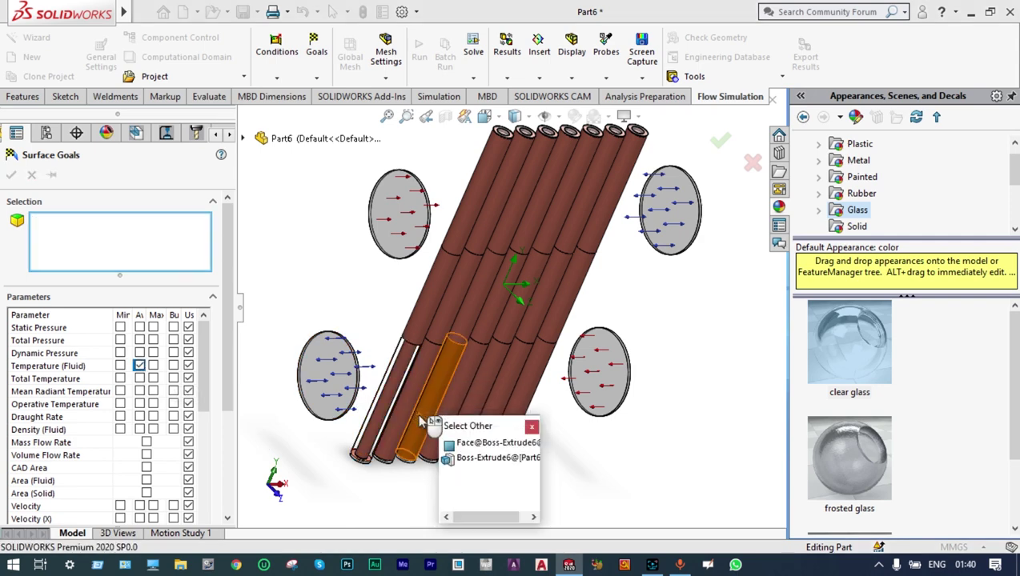
left_click(465, 444)
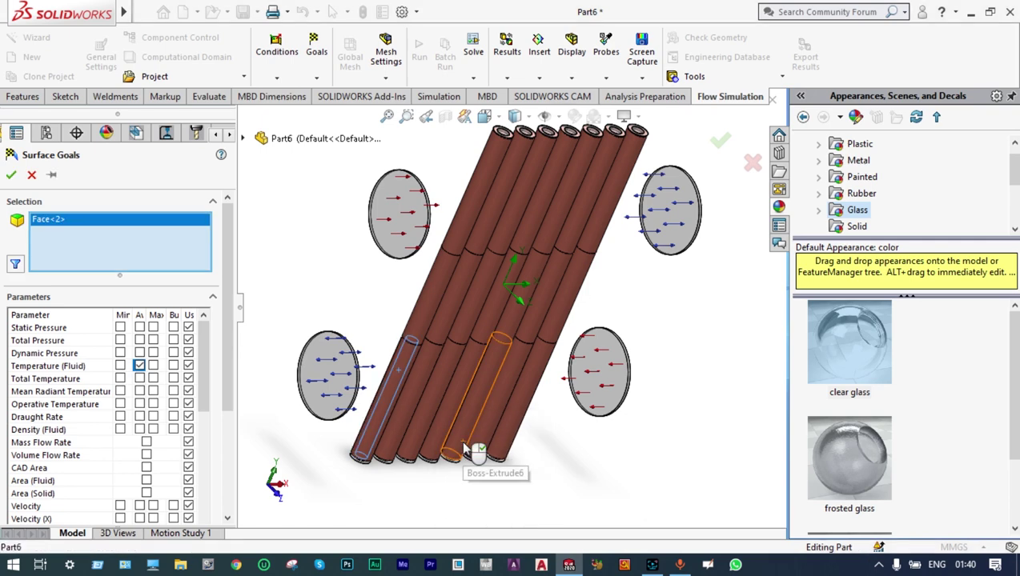
Step: Add two more tubes' inner faces to the goal and confirm it
right_click(413, 391)
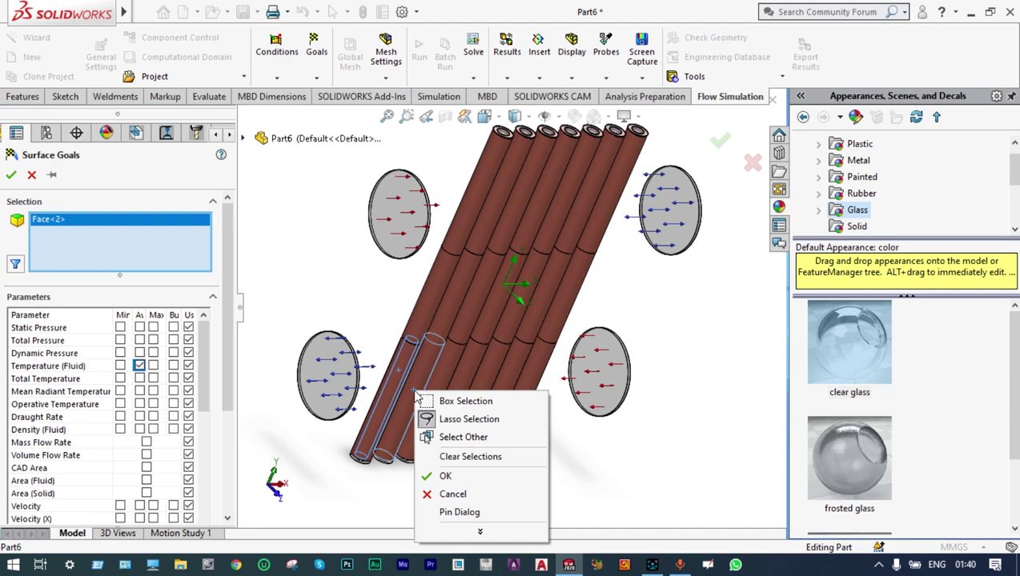
left_click(436, 437)
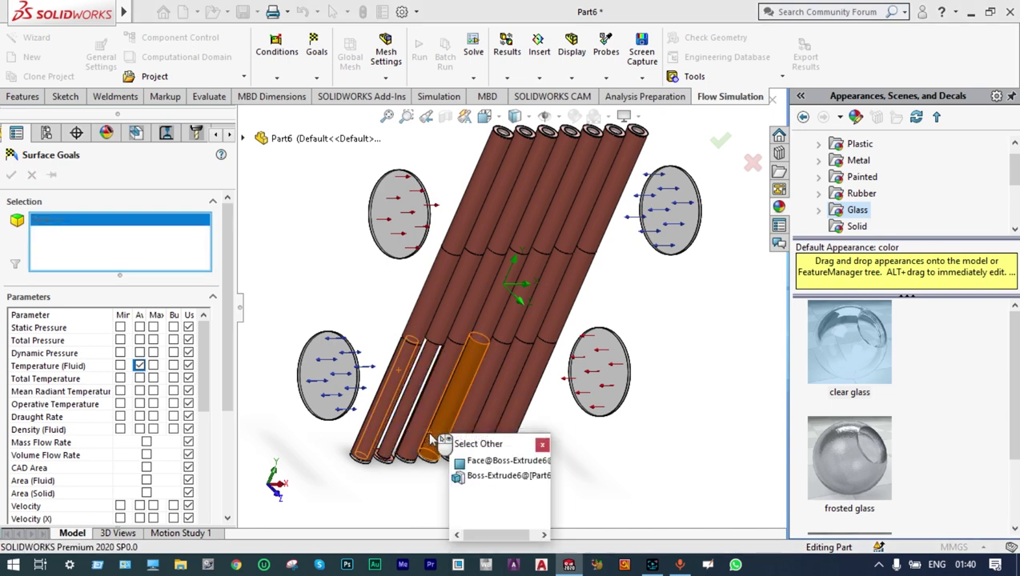
left_click(503, 463)
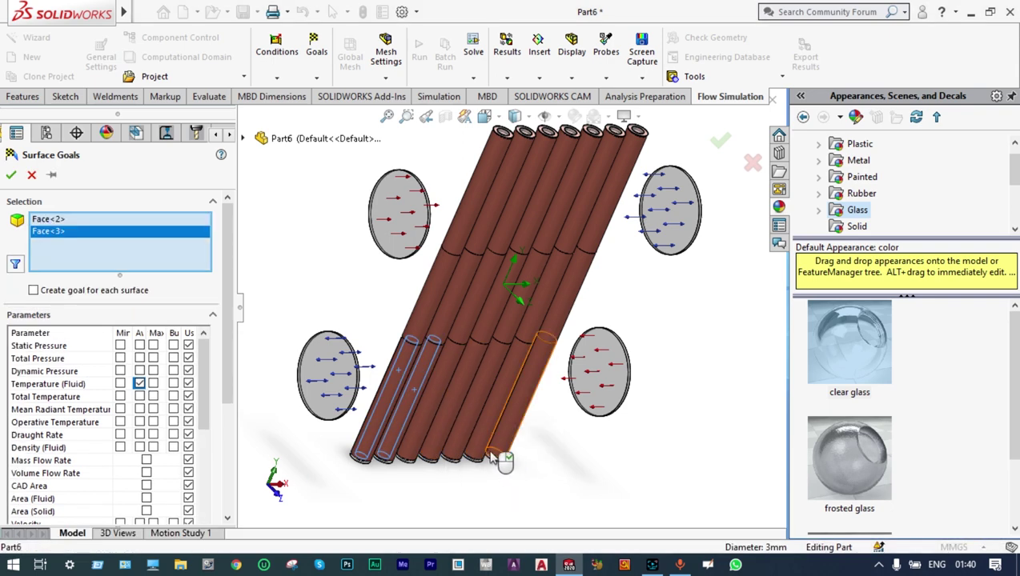
right_click(432, 398)
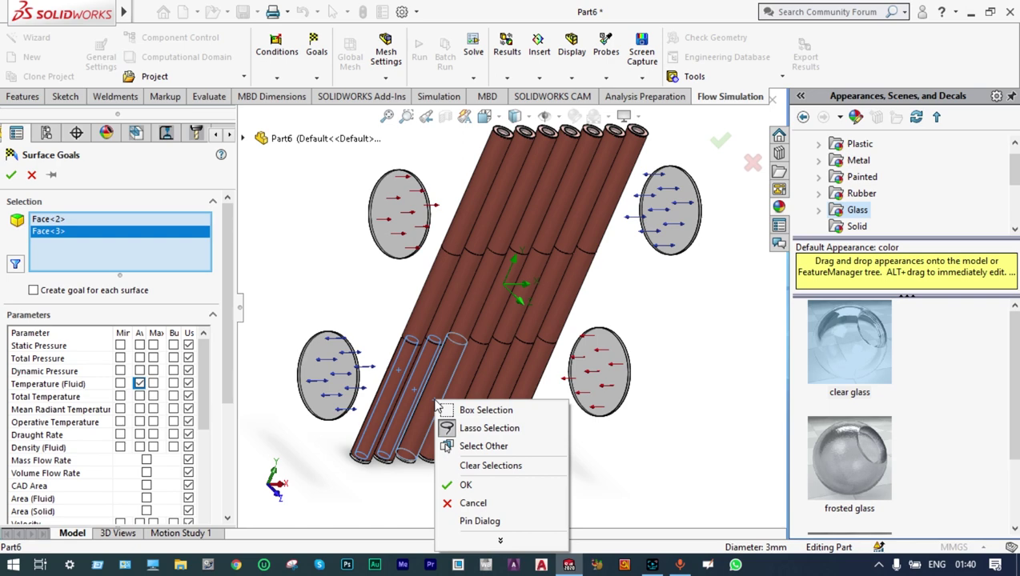
left_click(457, 446)
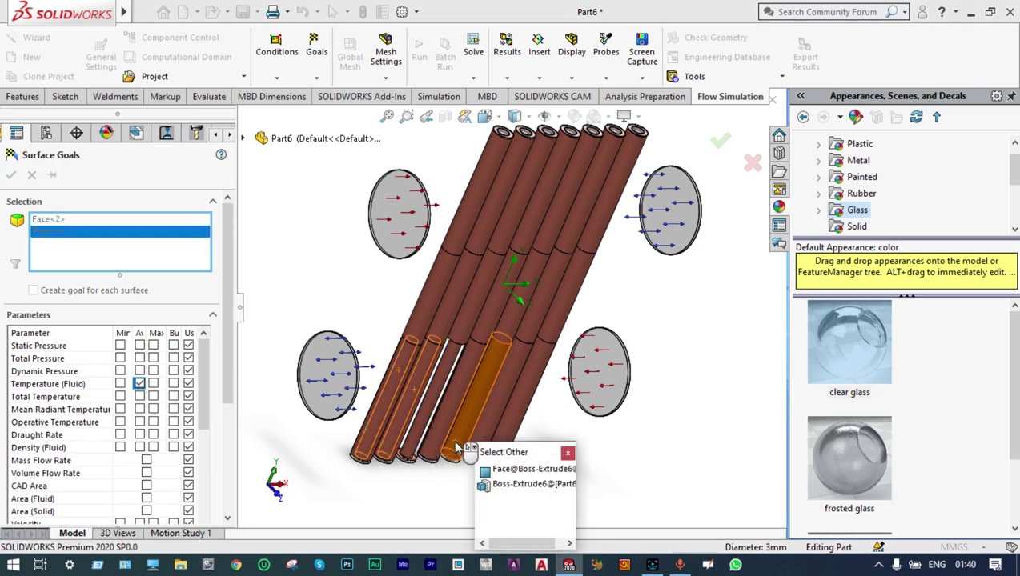
left_click(500, 470)
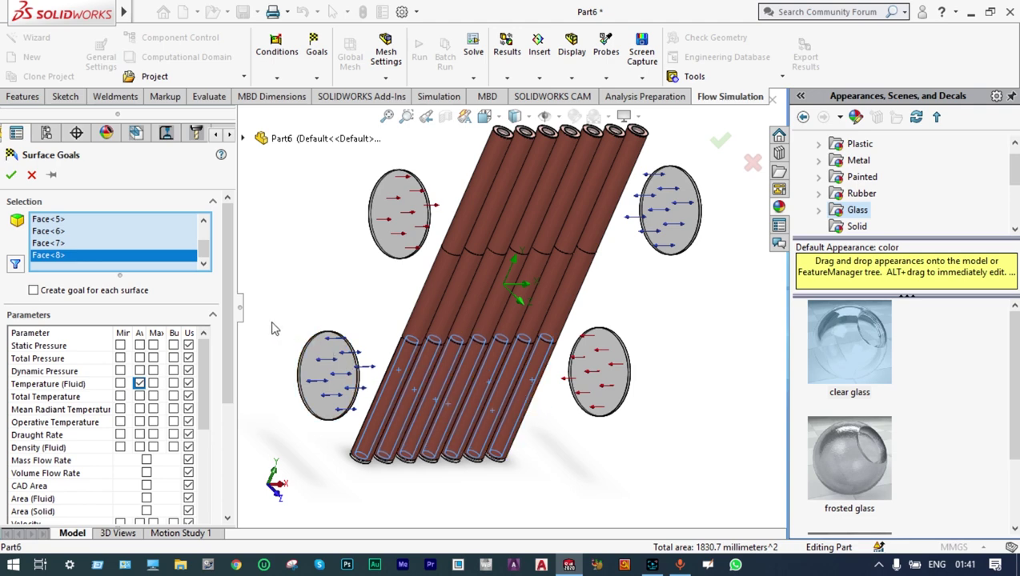
left_click(12, 177)
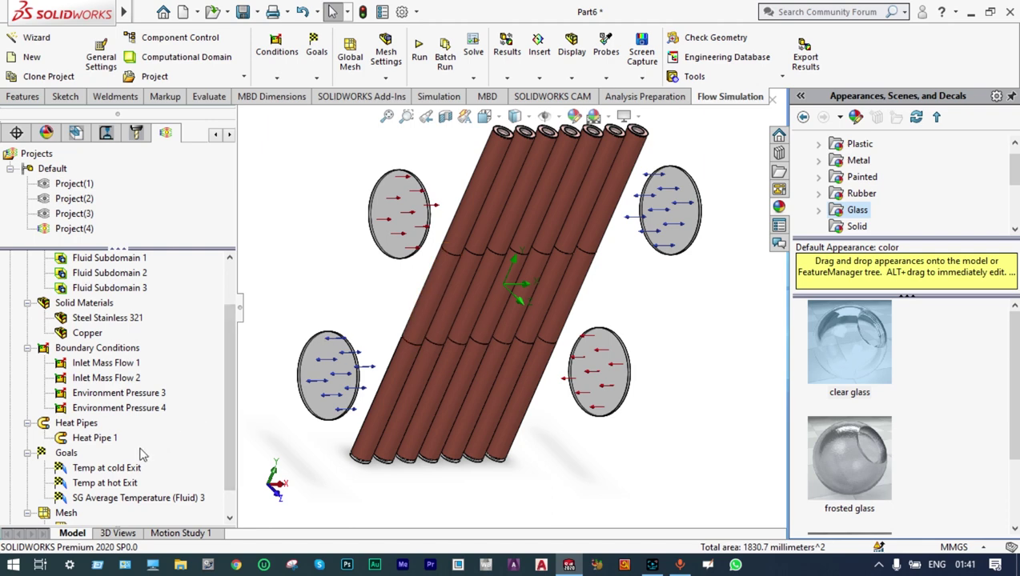
Step: Add an average fluid temperature goal on the middle-section inner faces of all seven tubes
right_click(74, 454)
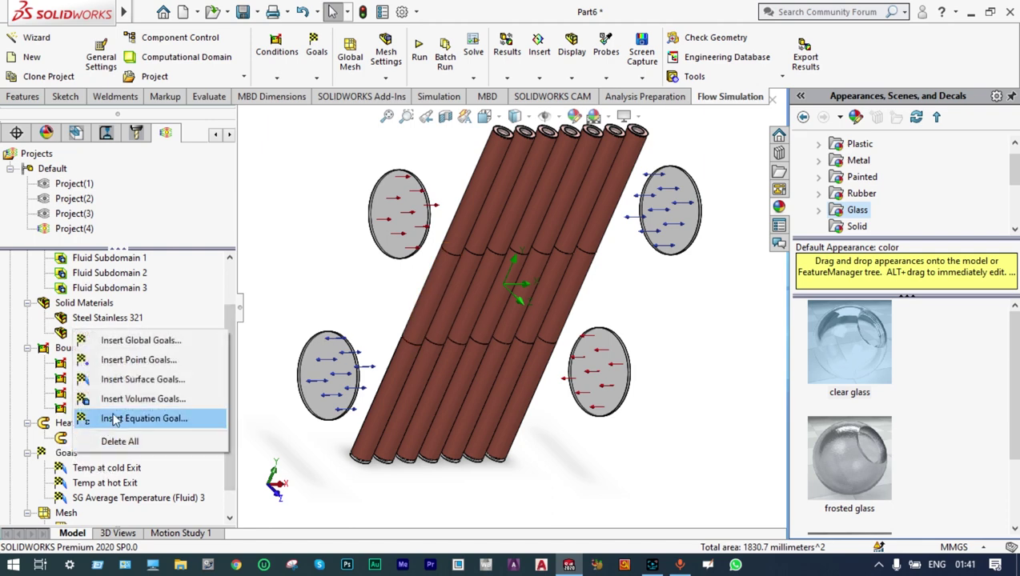
left_click(150, 385)
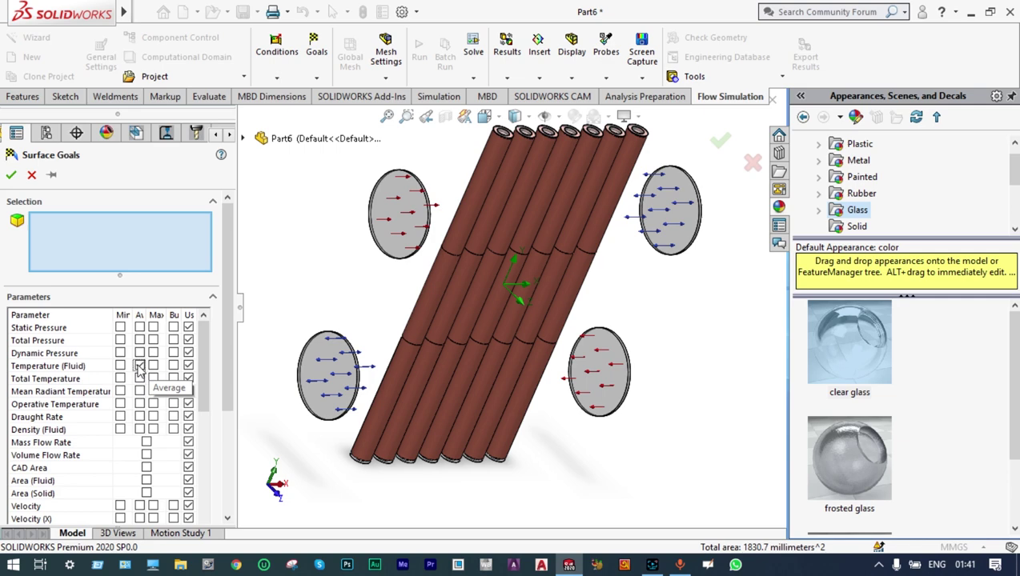
left_click(140, 366)
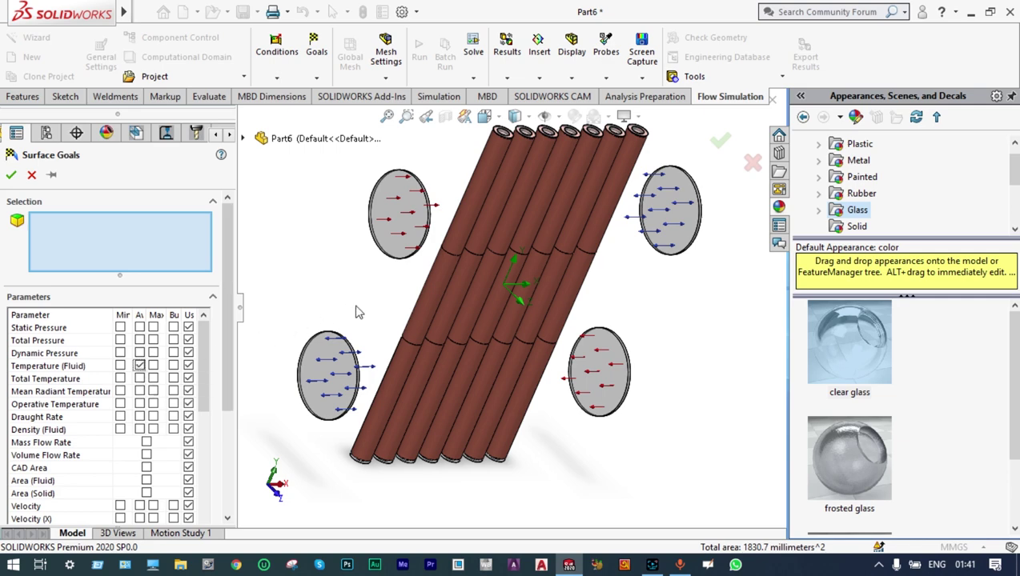
right_click(431, 296)
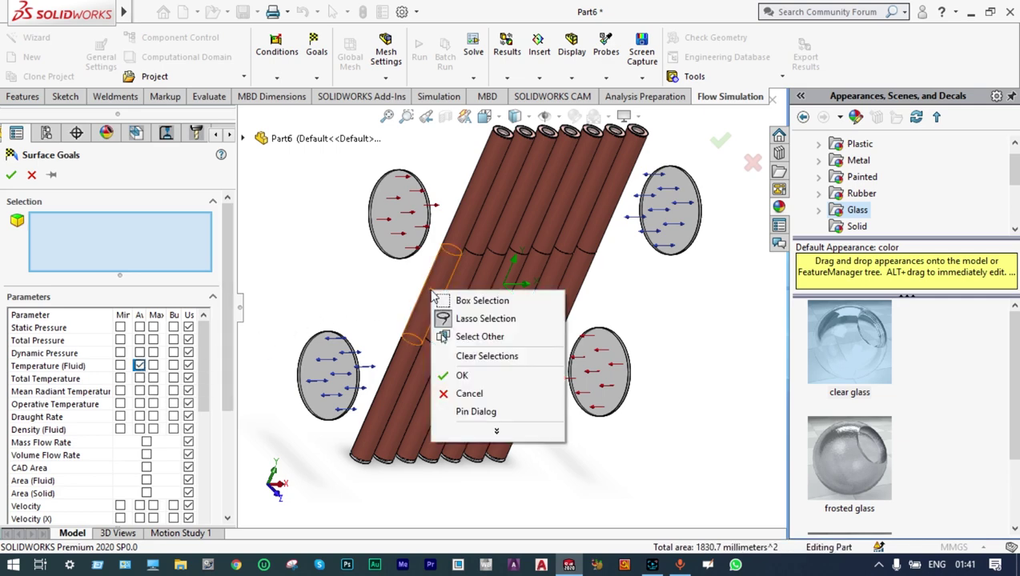
left_click(452, 338)
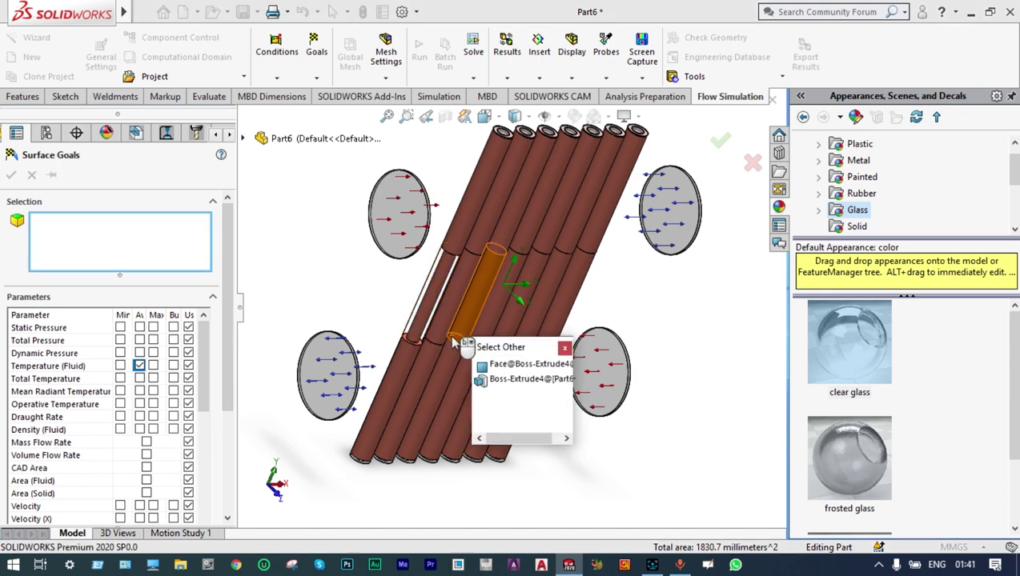
left_click(515, 366)
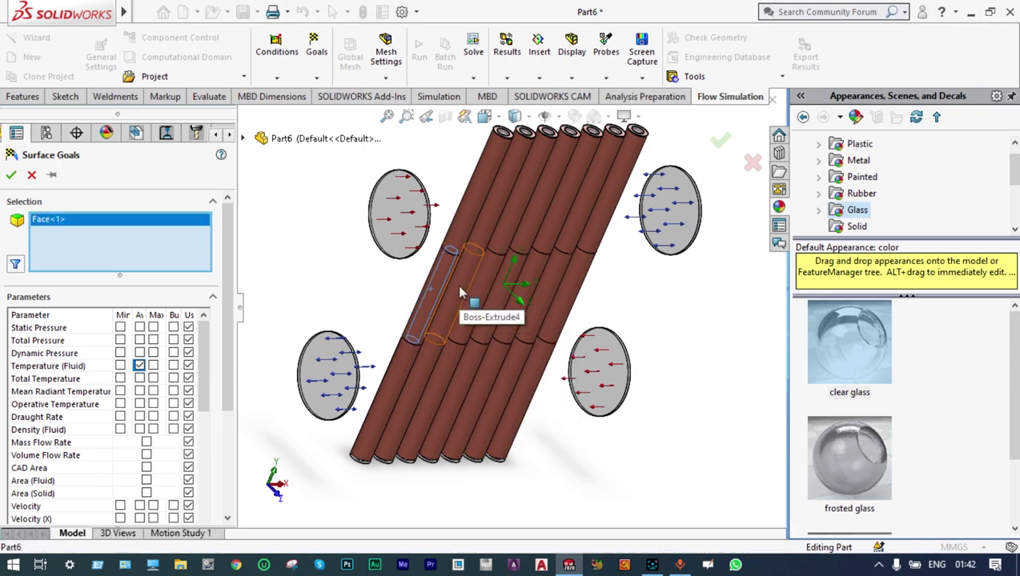
right_click(460, 293)
left_click(492, 351)
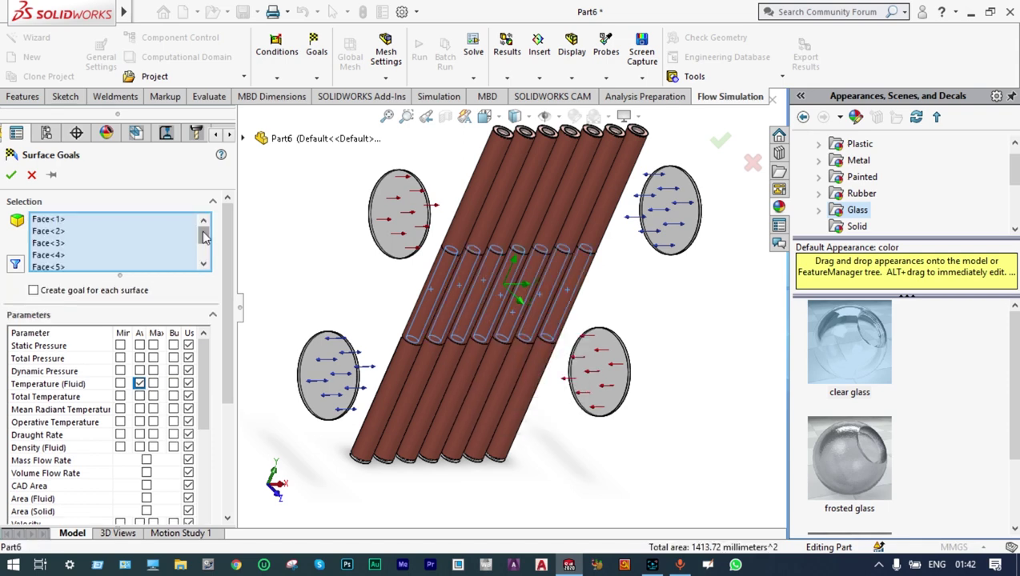
left_click(12, 176)
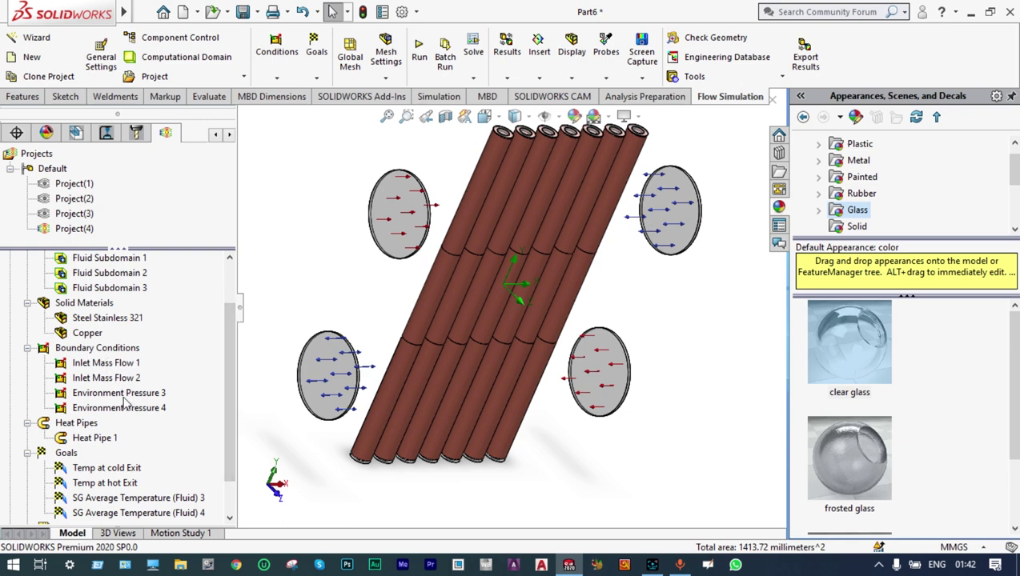
Step: Add an average fluid temperature goal on the upper-section inner faces of all seven tubes
right_click(69, 453)
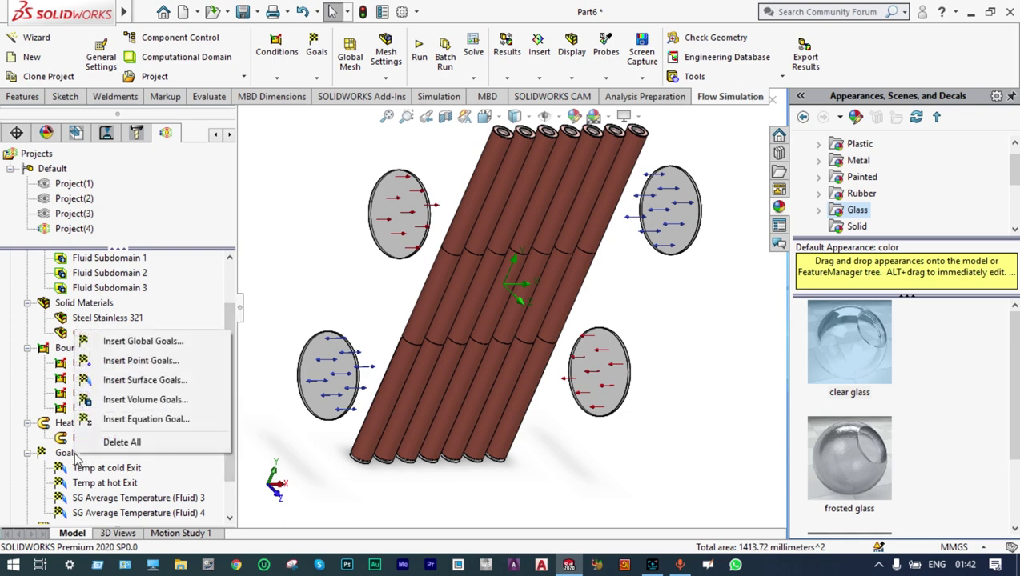
left_click(144, 380)
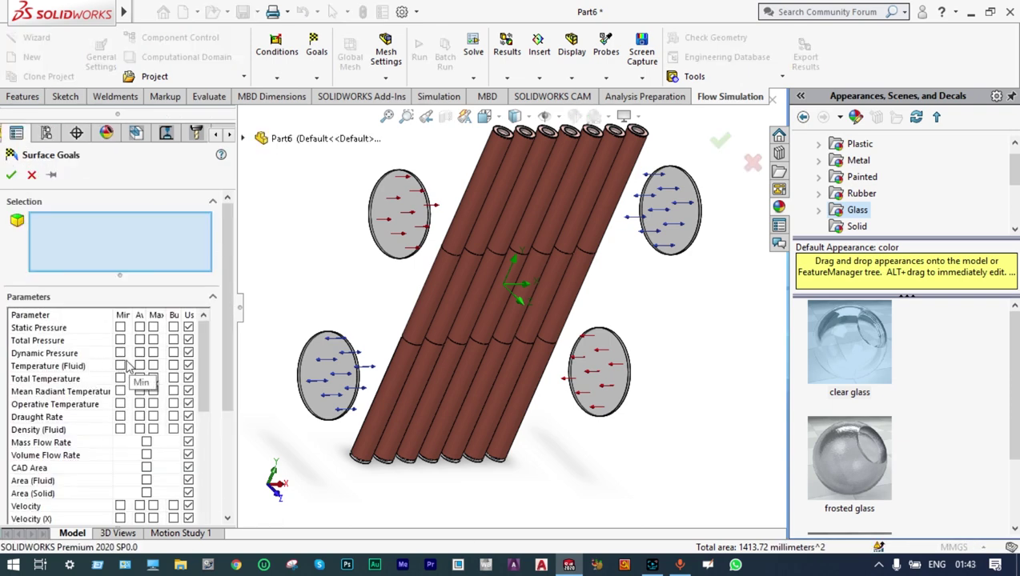
left_click(140, 366)
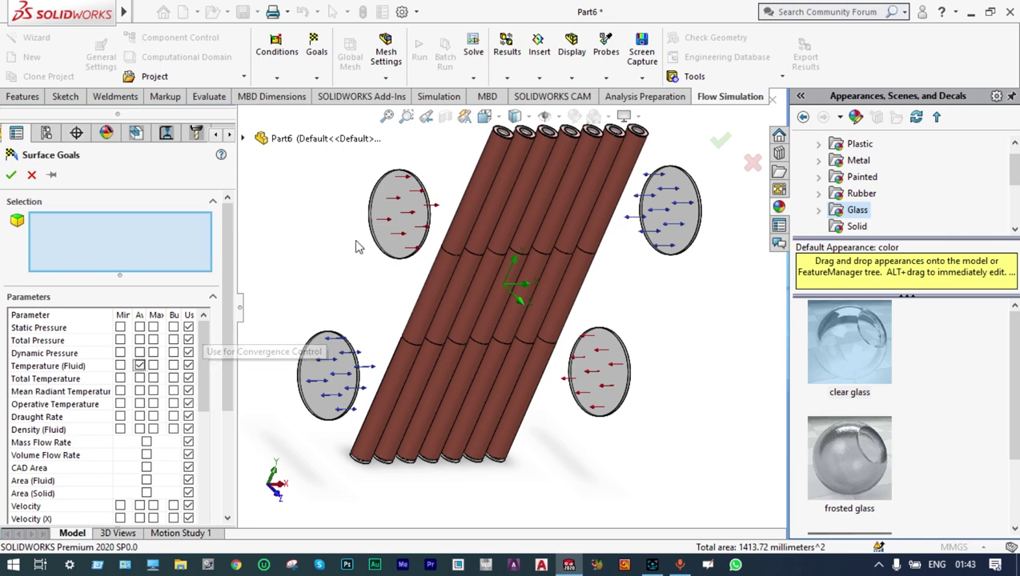
right_click(478, 190)
left_click(525, 233)
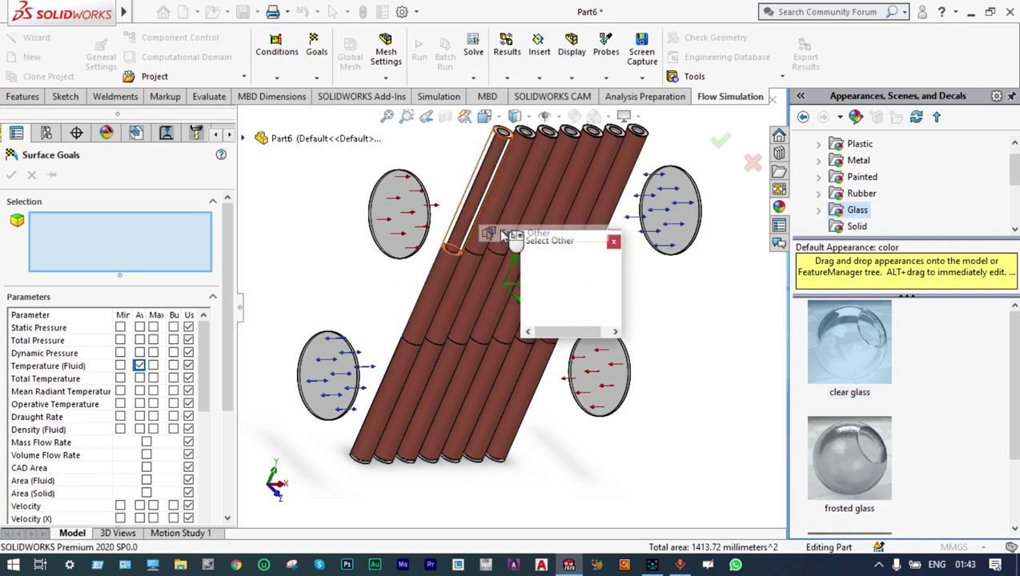
left_click(516, 256)
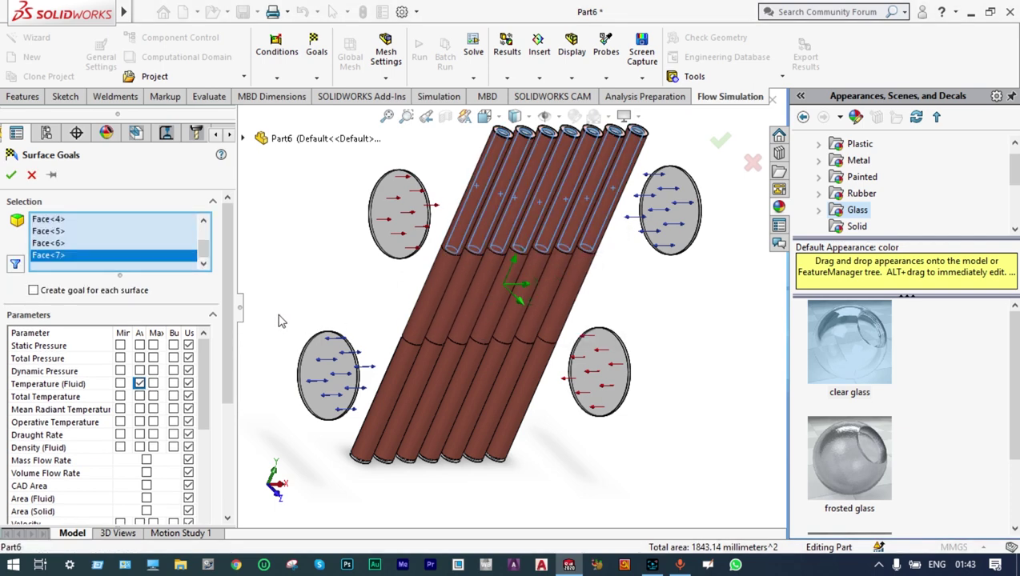
left_click(13, 177)
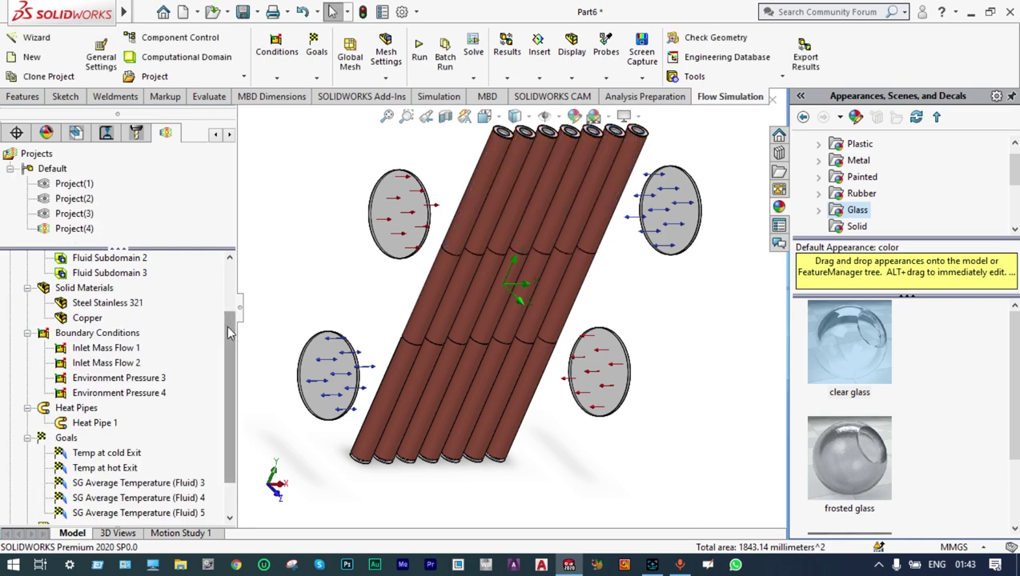
scroll(228, 333, "down", 1)
Step: Rename goals 3, 4 and 5 'Average temp at Evaportor', 'Average temp at Adiabatic section', 'Average temp at condenser'
left_click(204, 439)
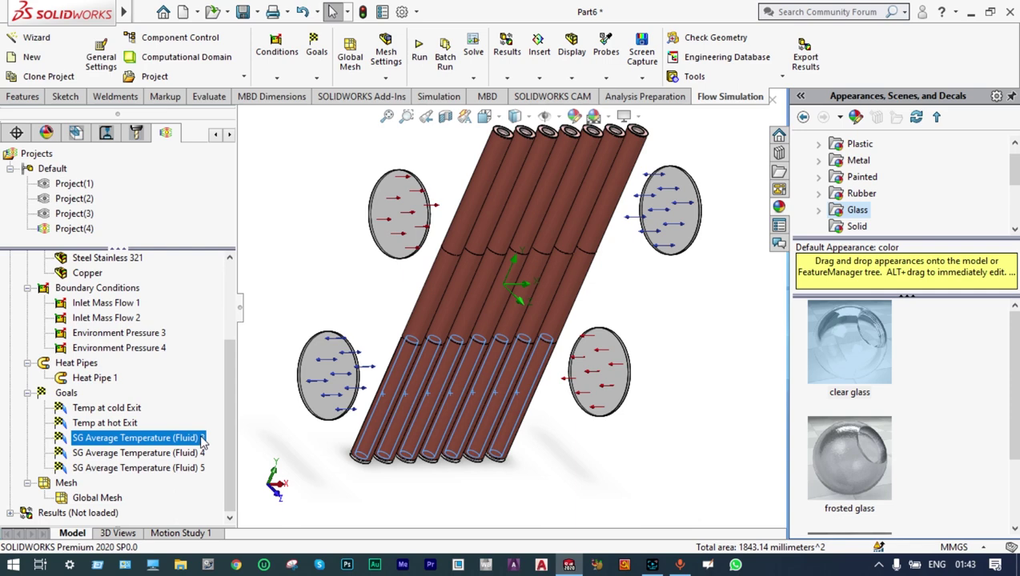
left_click(203, 438)
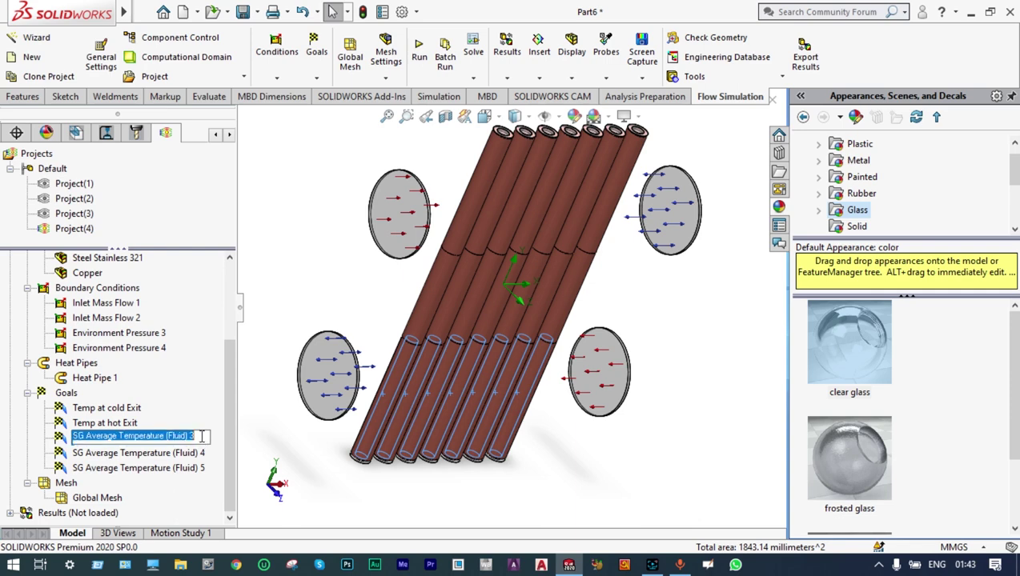
type("Average temp at Evaportor")
key("Return")
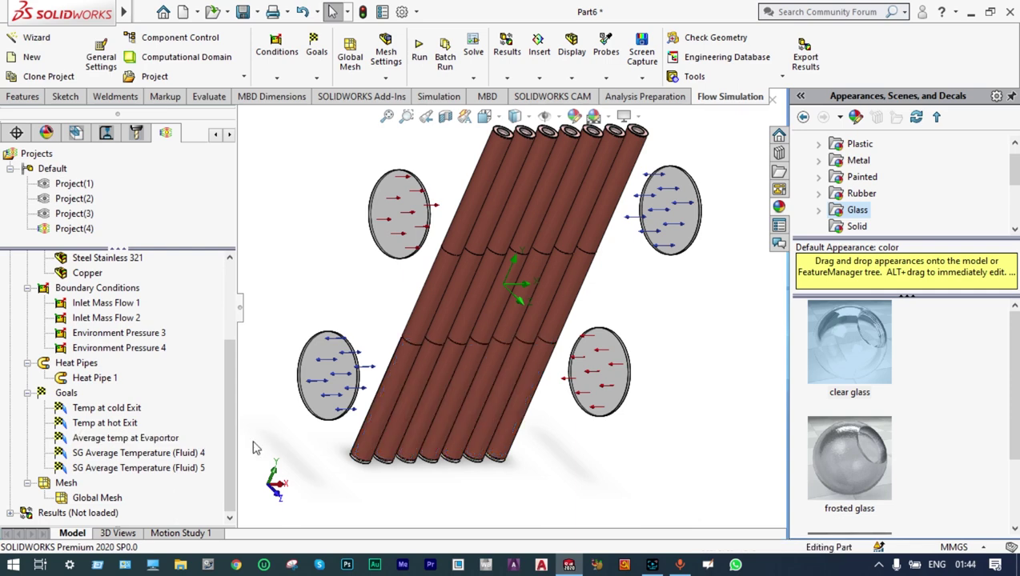
left_click(202, 453)
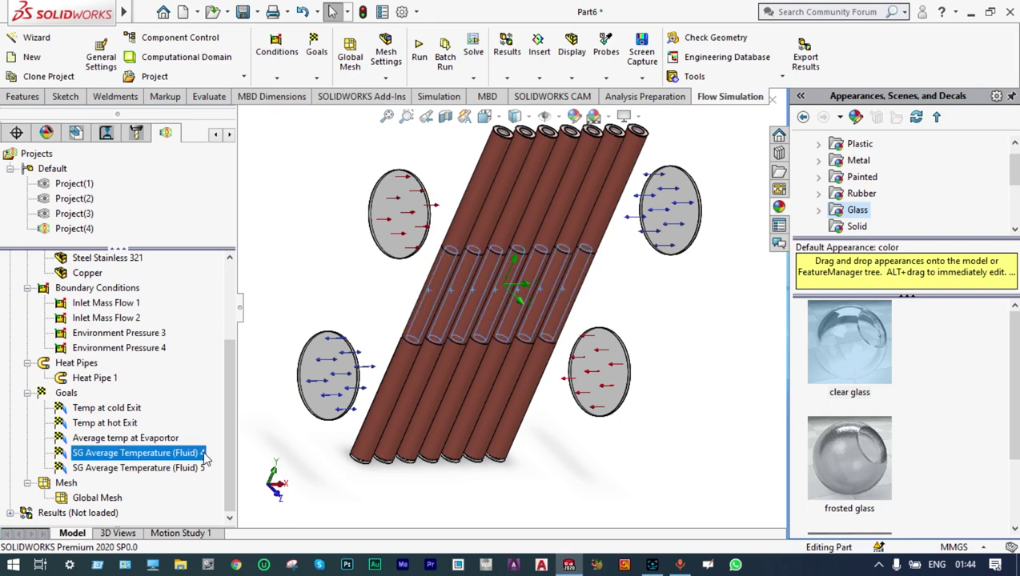
left_click(202, 453)
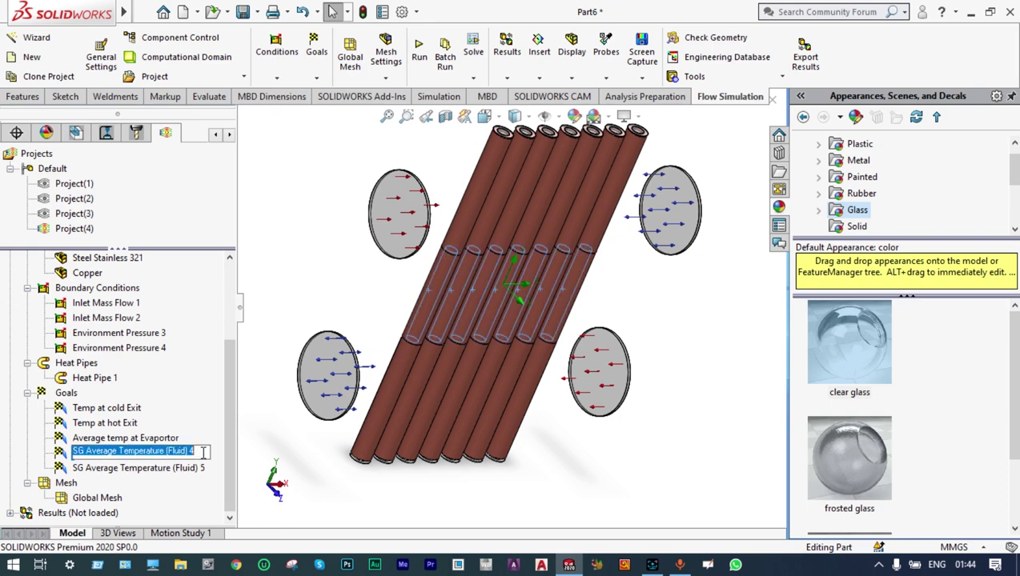
type("Average temp at Adiabatic section")
key("Return")
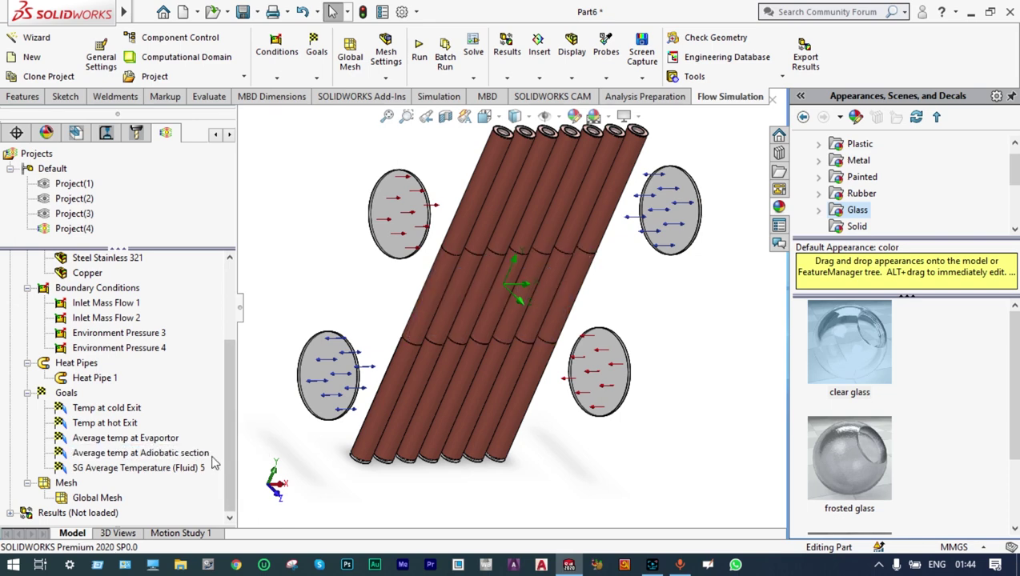
left_click(199, 471)
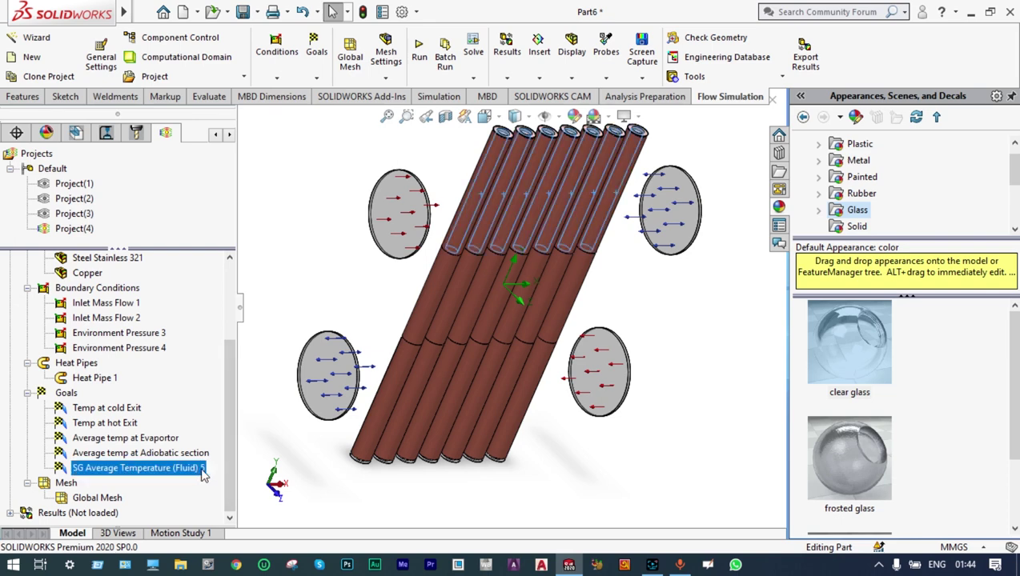
left_click(203, 469)
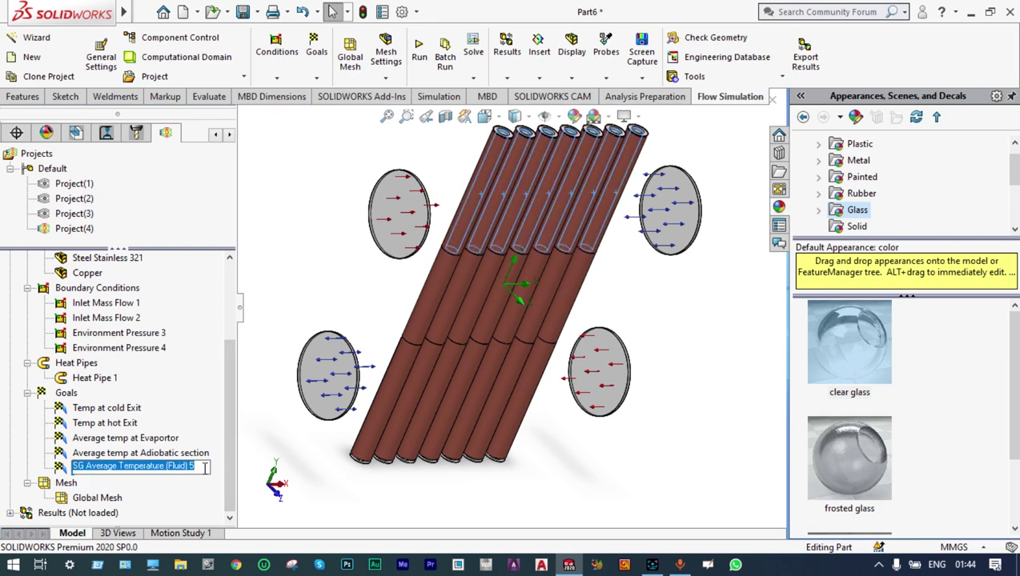
type("Average temp at condenser")
key("Return")
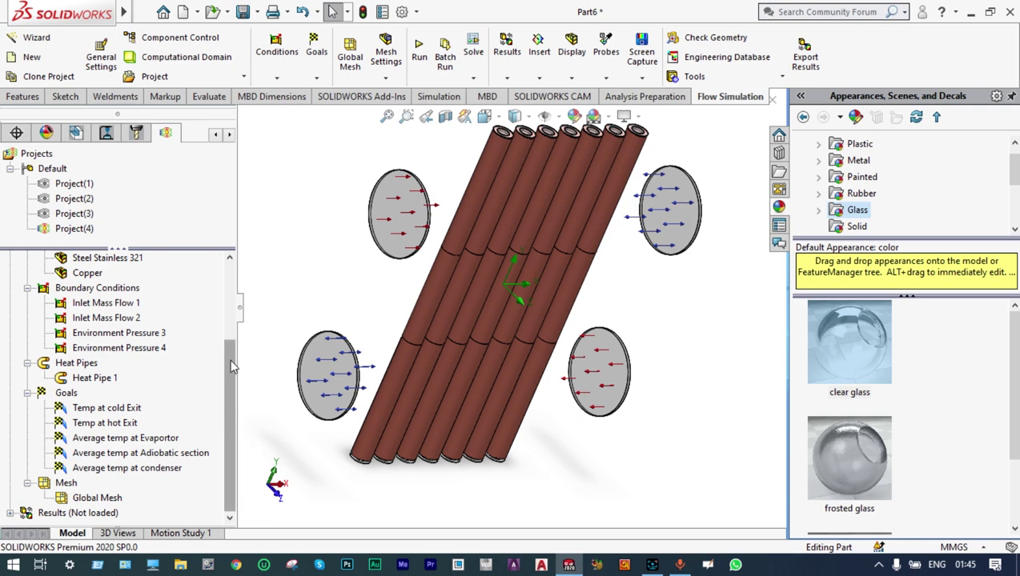
Step: Show the hidden Cut-Extrude1 housing body and return to the Flow Simulation analysis tree
left_click_drag(229, 351, 232, 276)
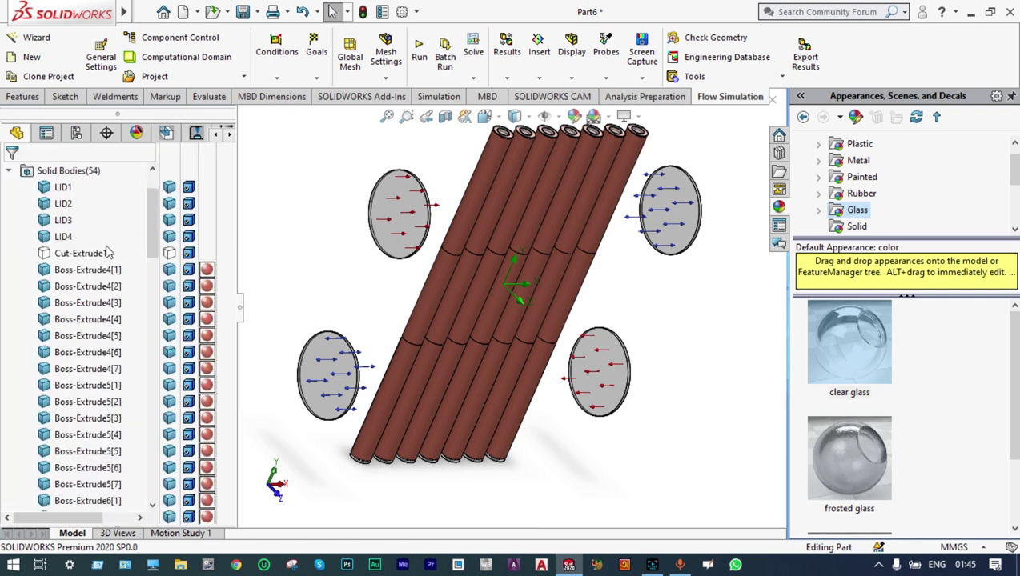
right_click(99, 254)
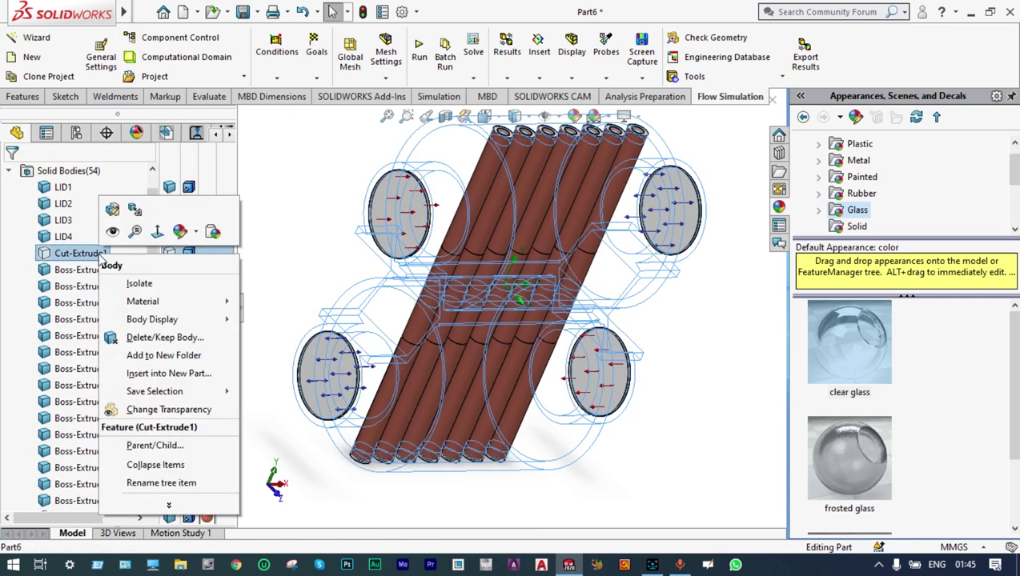
left_click(112, 232)
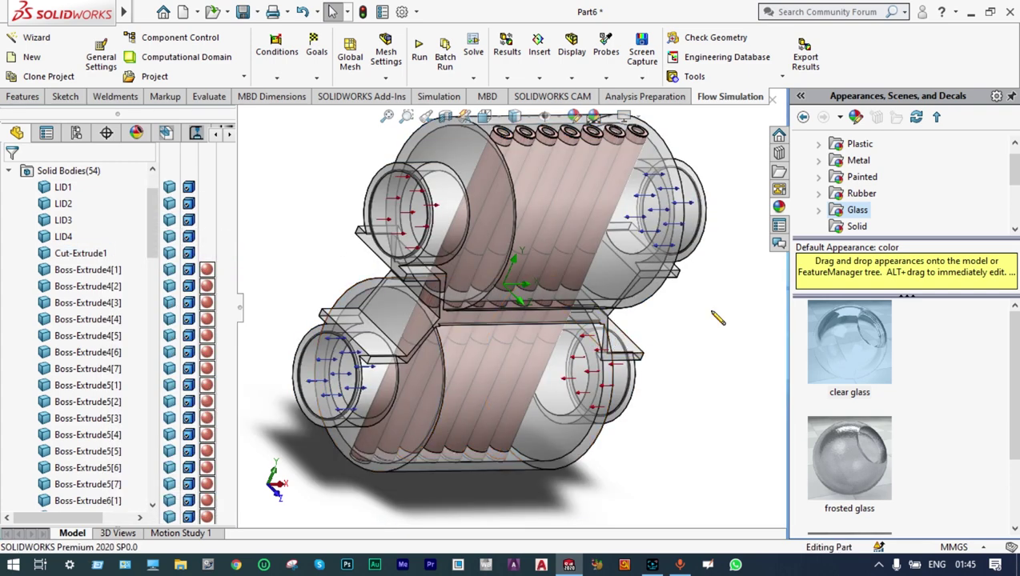
left_click(228, 137)
left_click(228, 137)
left_click(228, 137)
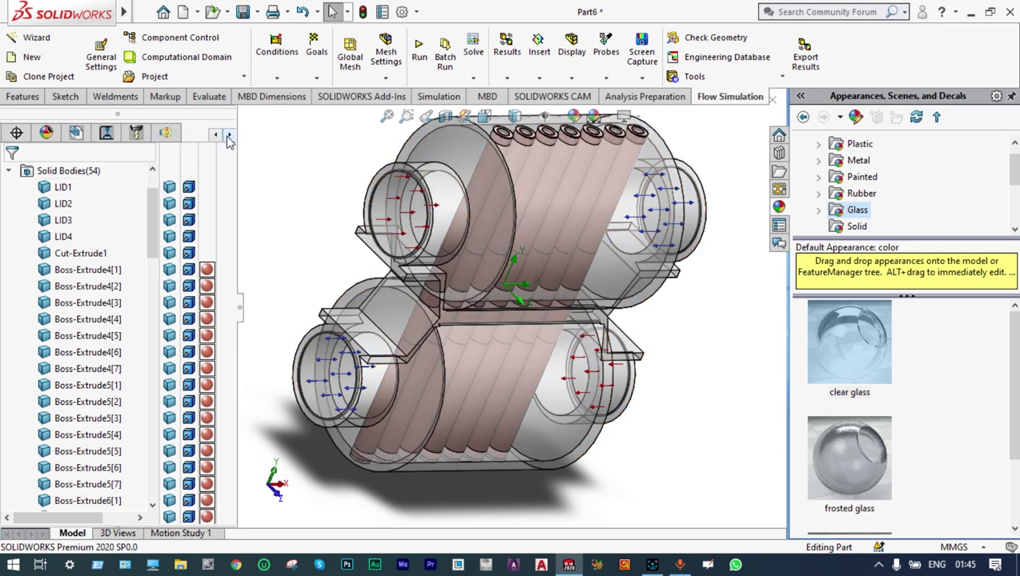
left_click(176, 136)
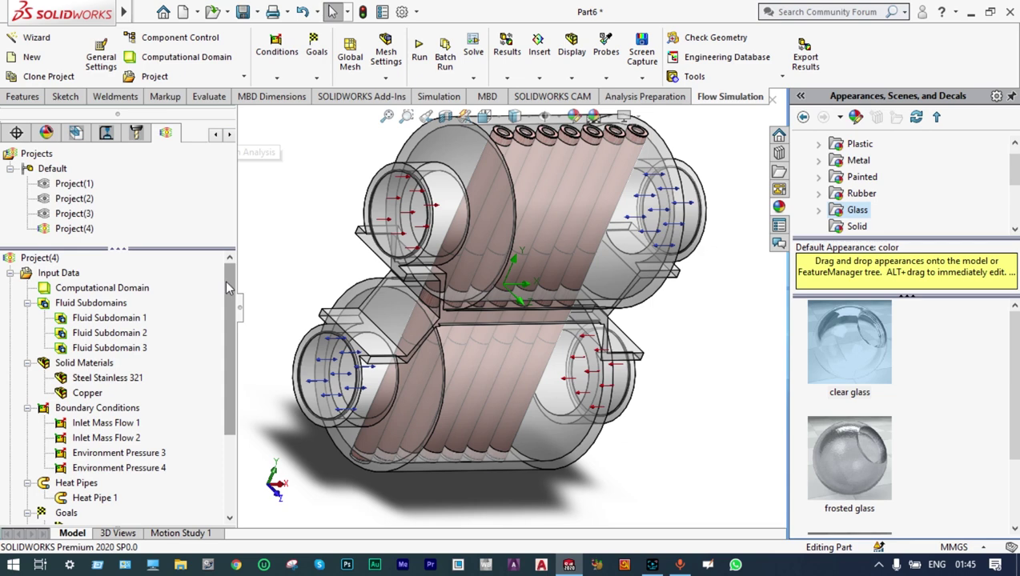
left_click_drag(229, 288, 228, 365)
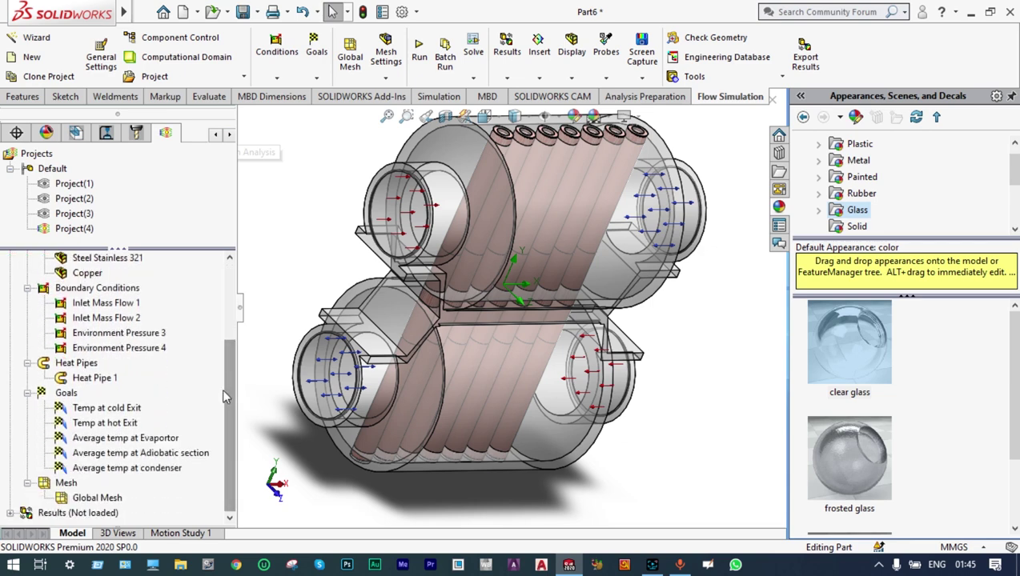
Step: Switch the Global Mesh to manual settings, previewing cells at refinement level 3
right_click(115, 498)
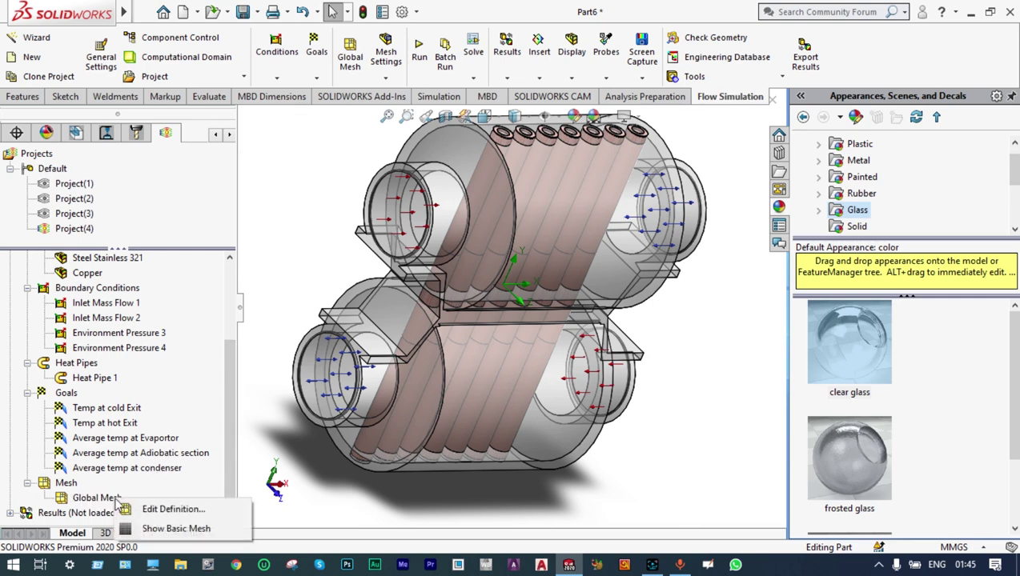
left_click(152, 516)
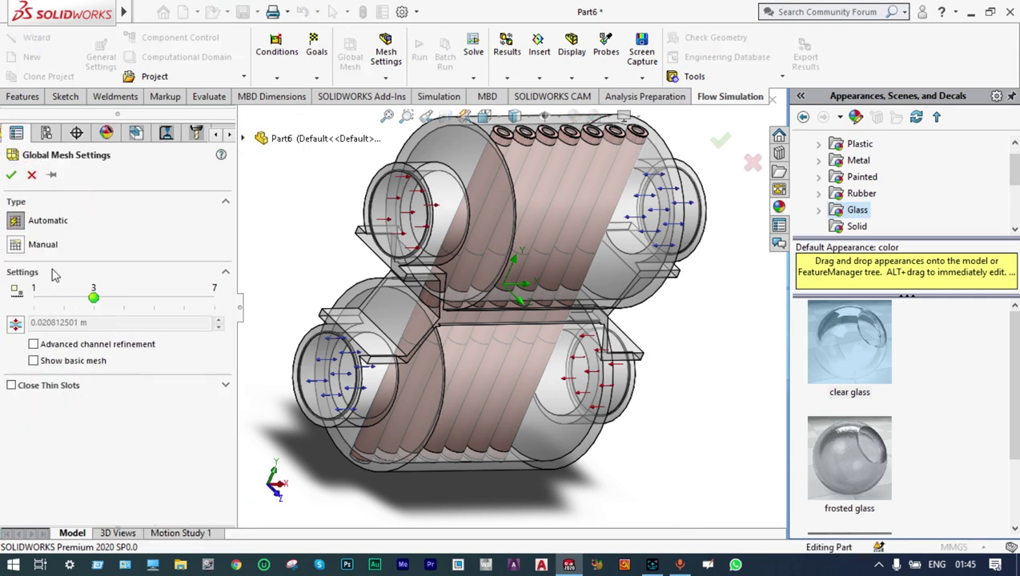
left_click(16, 245)
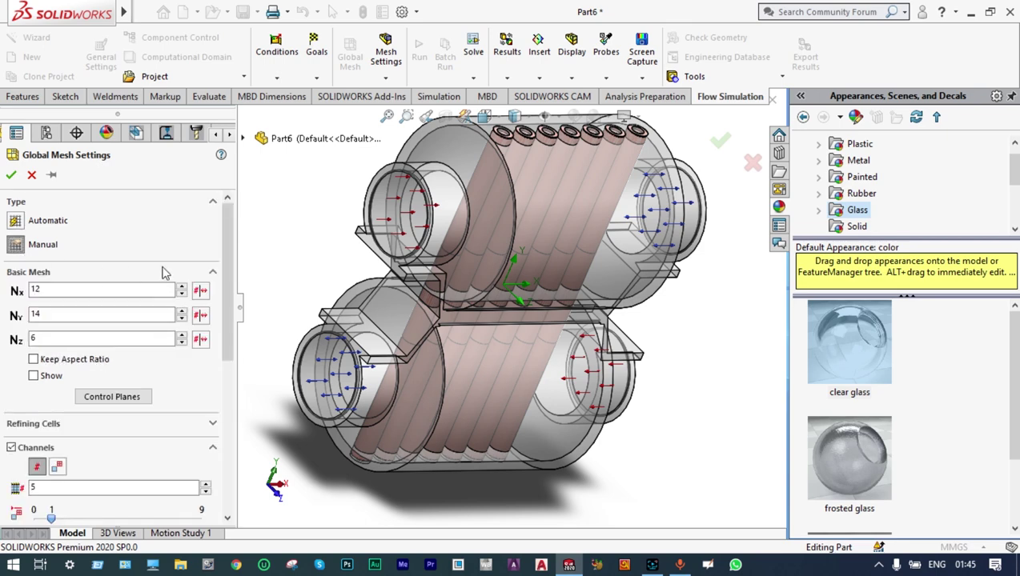
left_click_drag(227, 246, 229, 393)
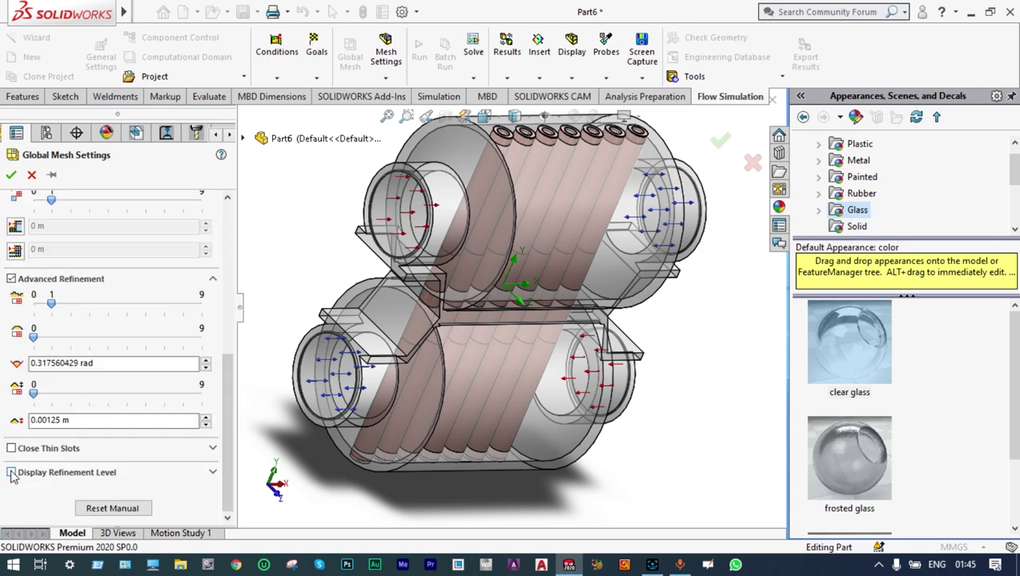
left_click(12, 473)
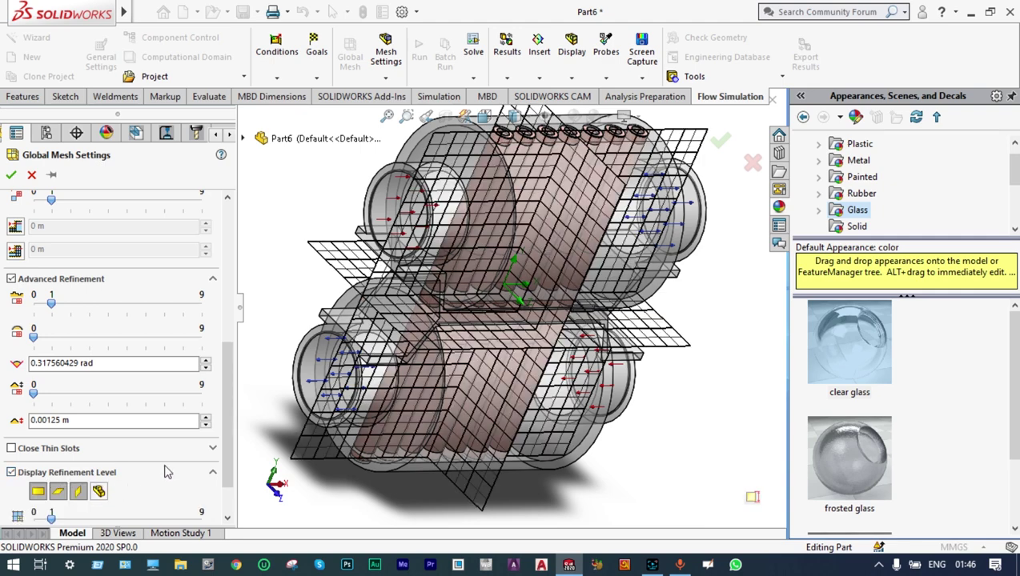
left_click_drag(53, 520, 88, 523)
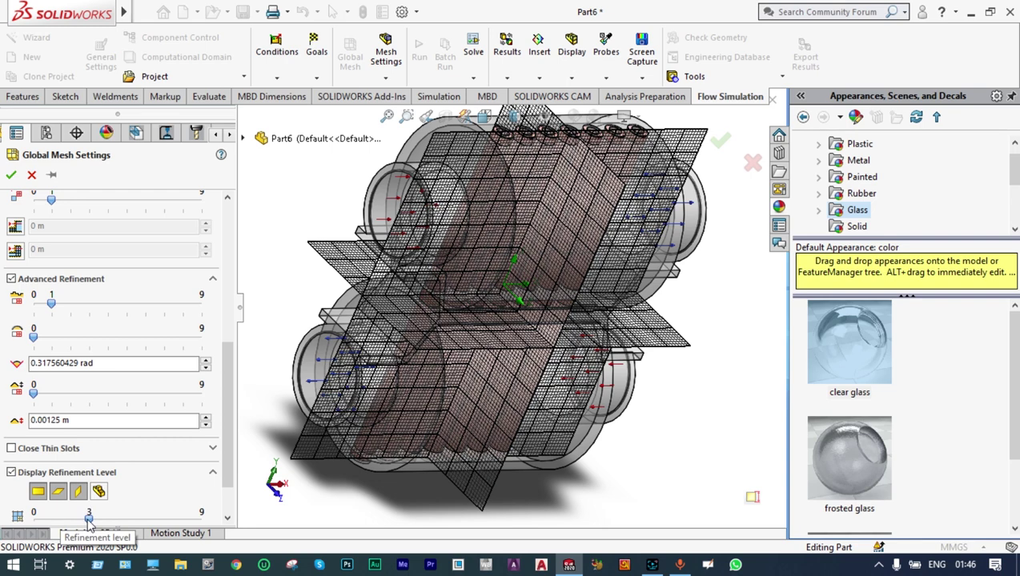
left_click(11, 176)
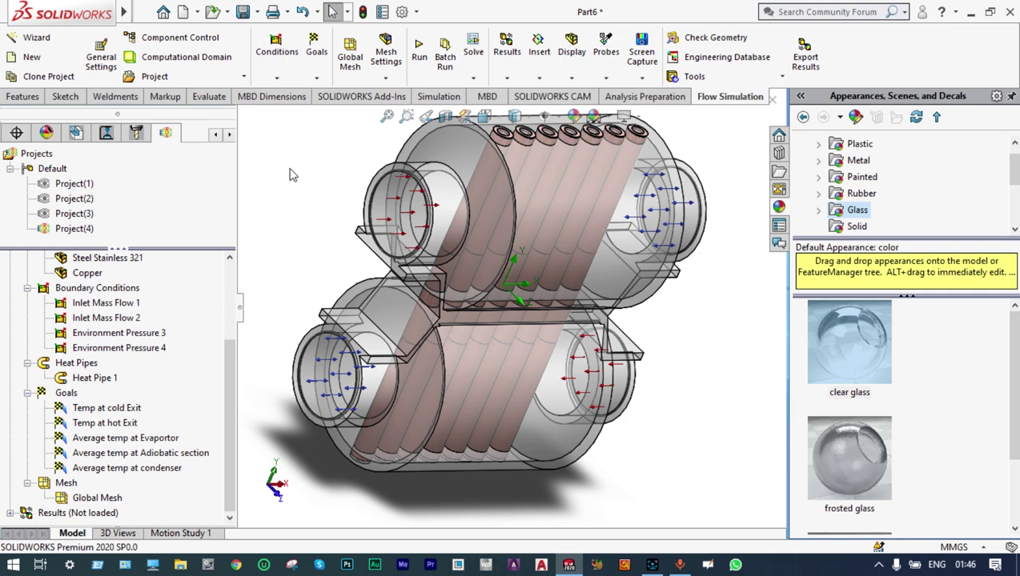
Step: Start a new calculation of the project with results loading enabled
left_click(420, 54)
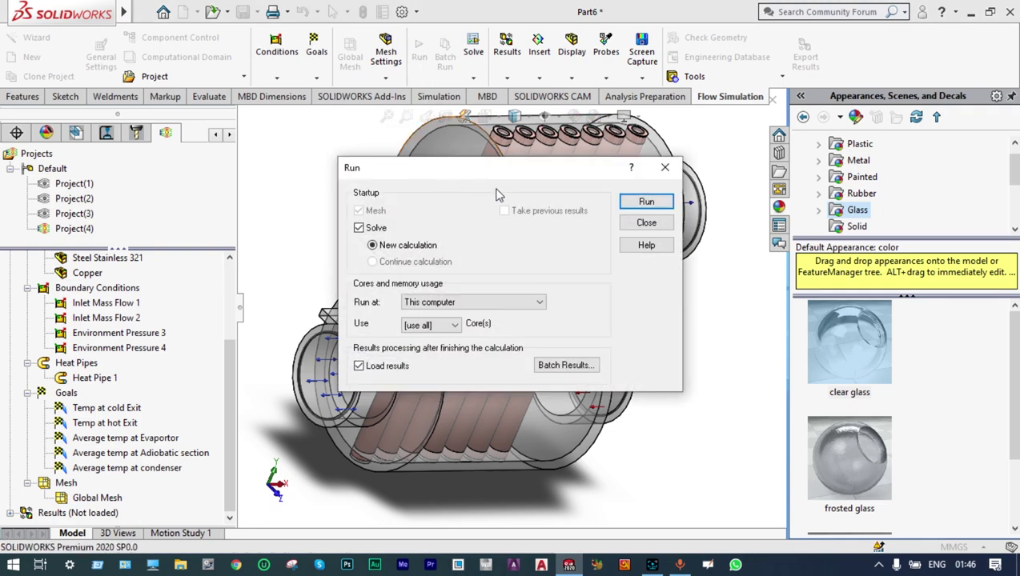
left_click(638, 203)
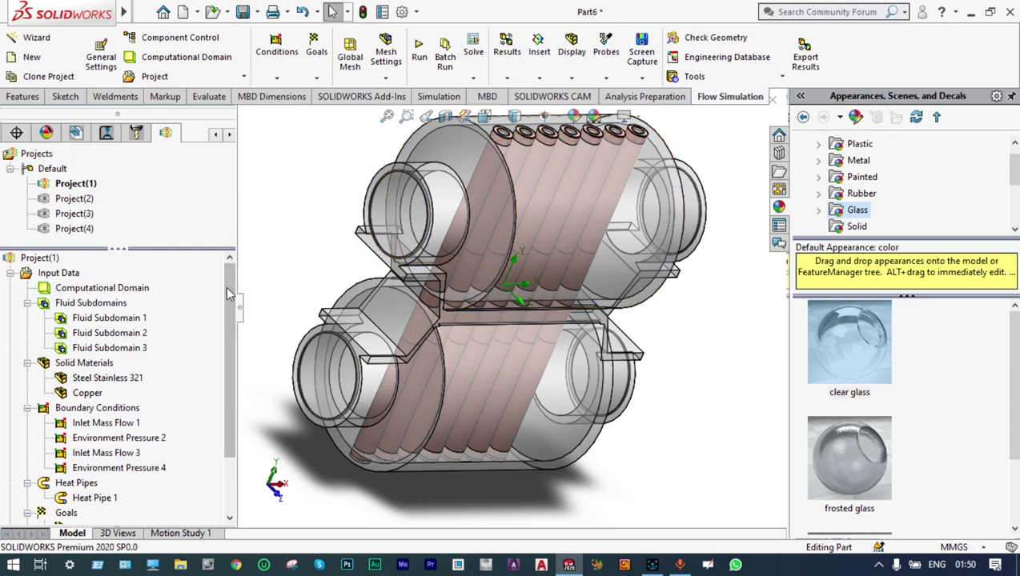
left_click_drag(228, 295, 228, 323)
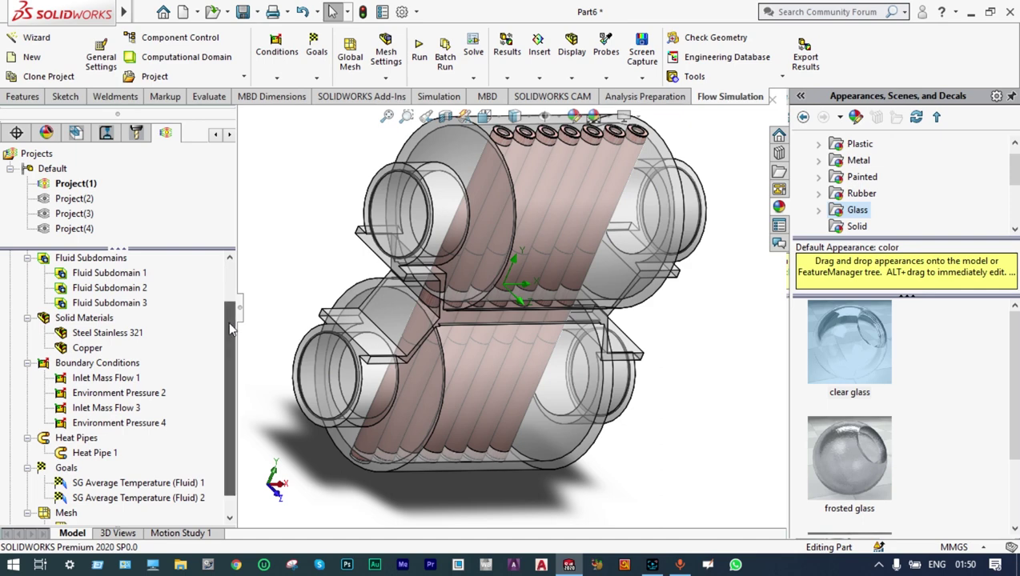
left_click_drag(228, 323, 228, 344)
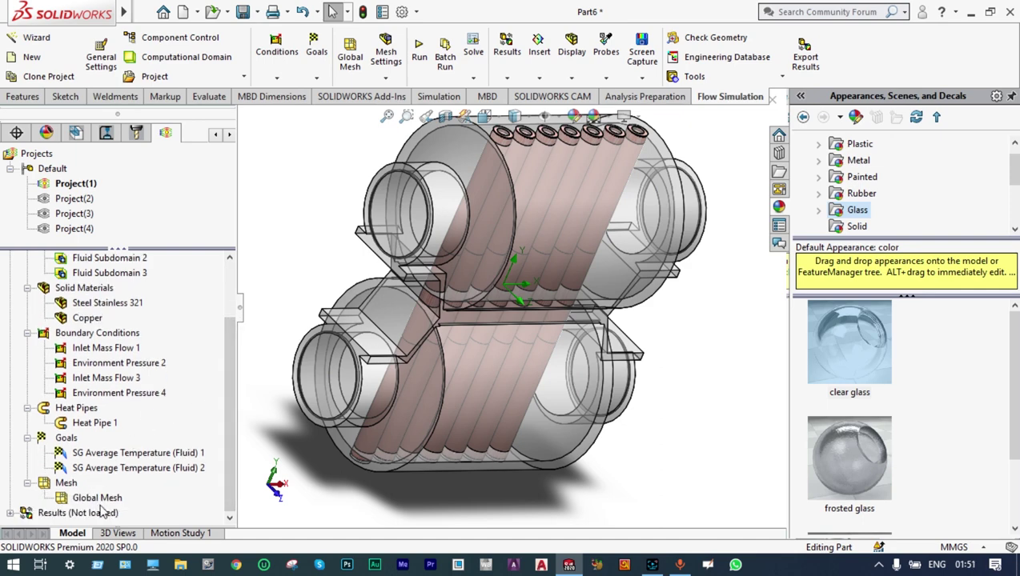
Step: Load the calculated results and expand the Results tree to show Cut Plot 1
right_click(100, 515)
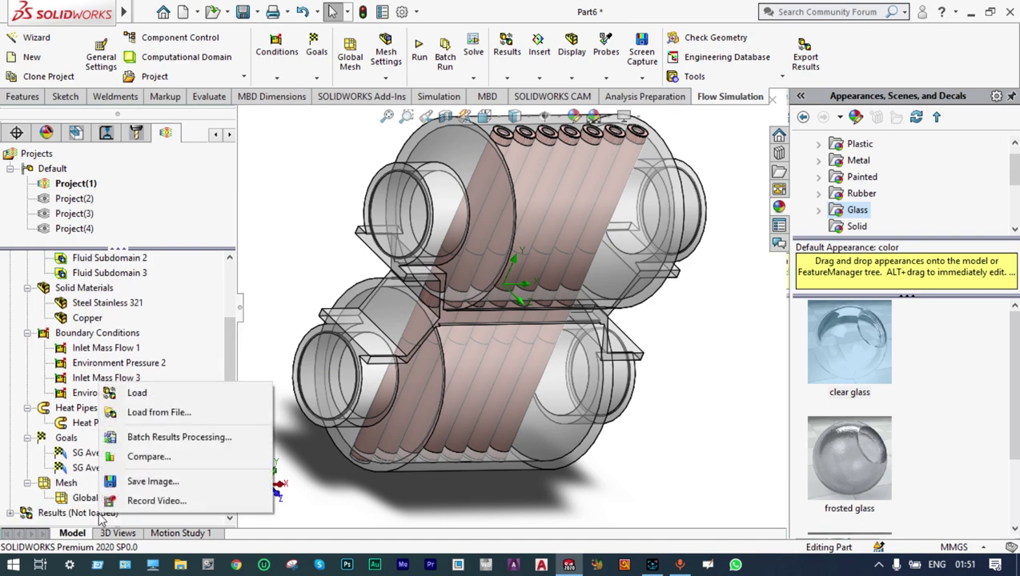
left_click(137, 394)
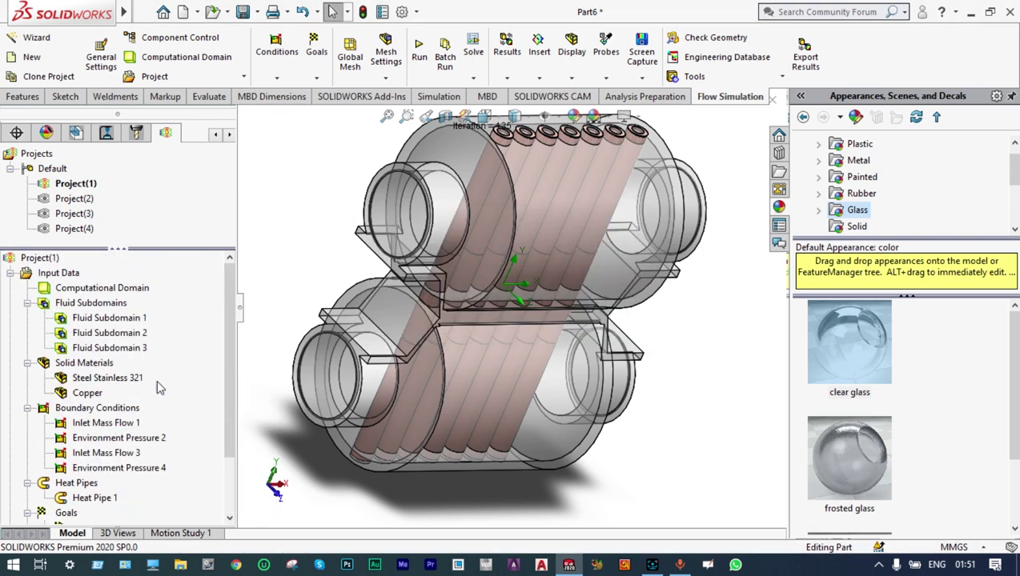
left_click_drag(226, 311, 228, 382)
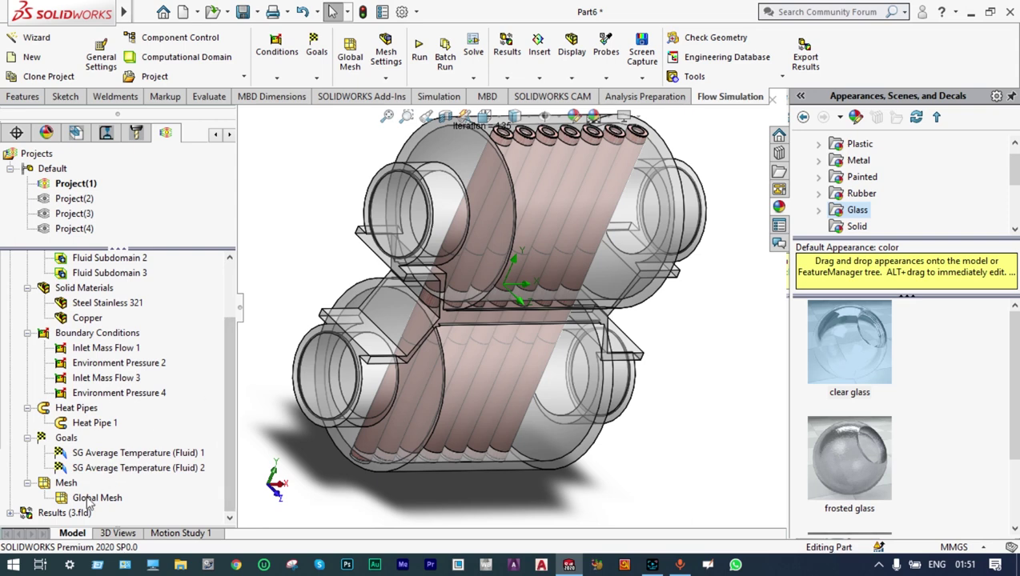
left_click(11, 514)
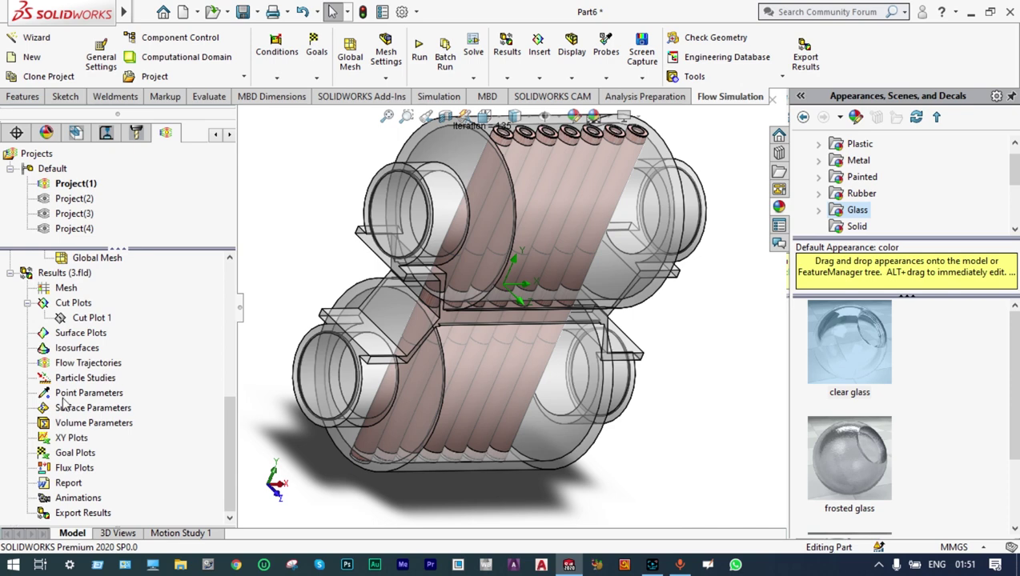
double_click(91, 318)
key("Escape")
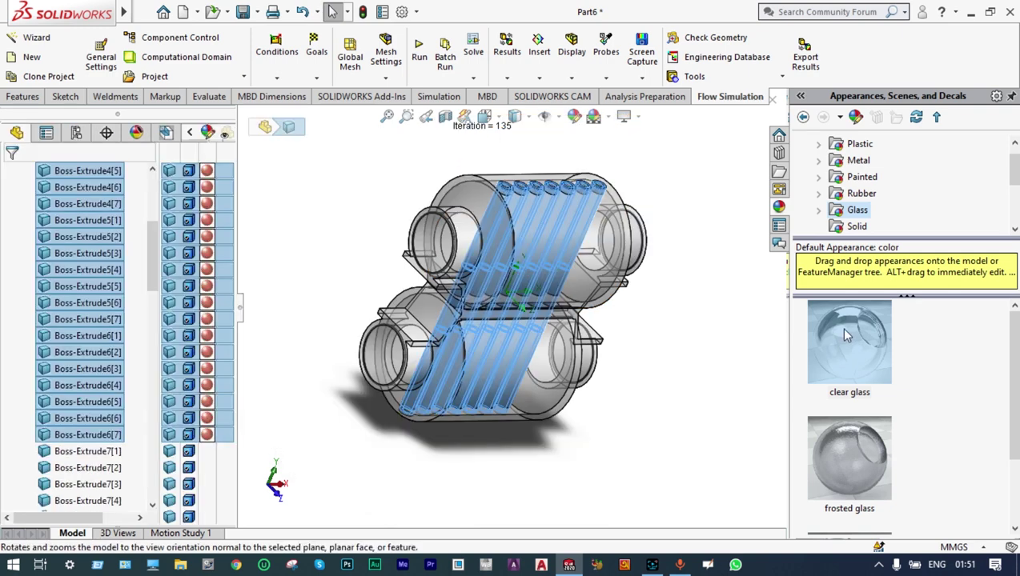
Step: Give all heat exchanger bodies a clear glass appearance, then return to the Flow Simulation tree
left_click(849, 342)
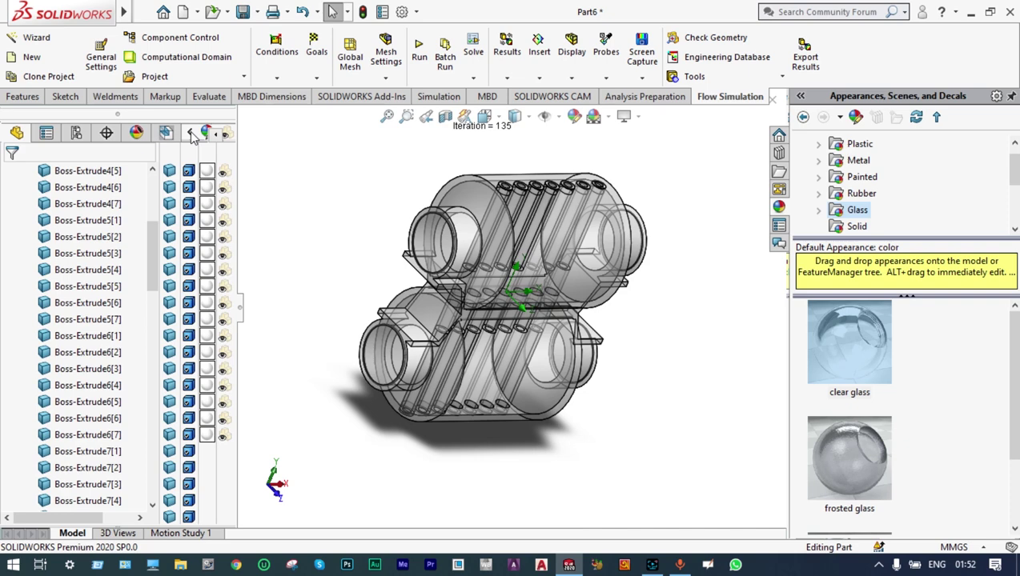
left_click(116, 138)
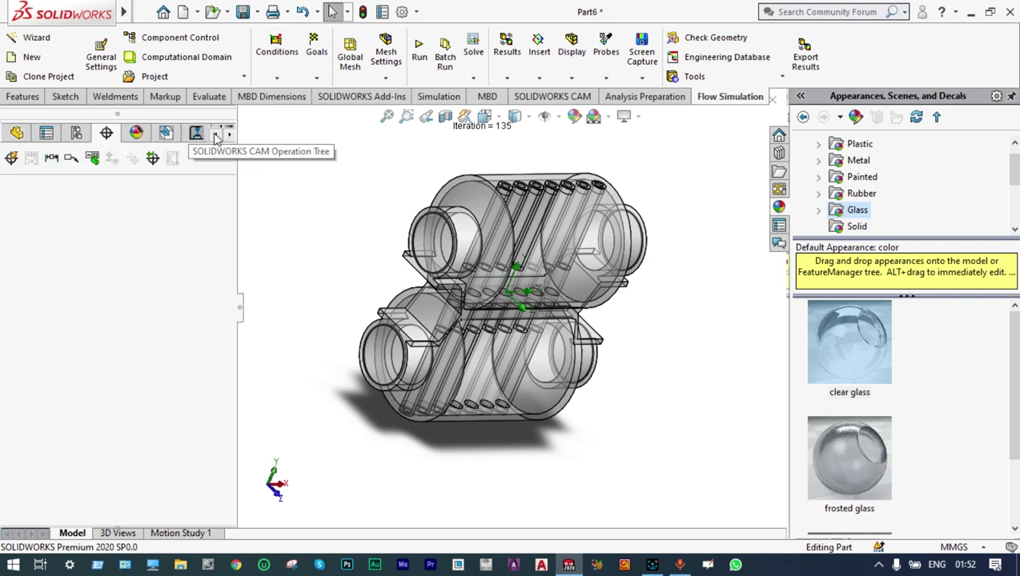
left_click(229, 139)
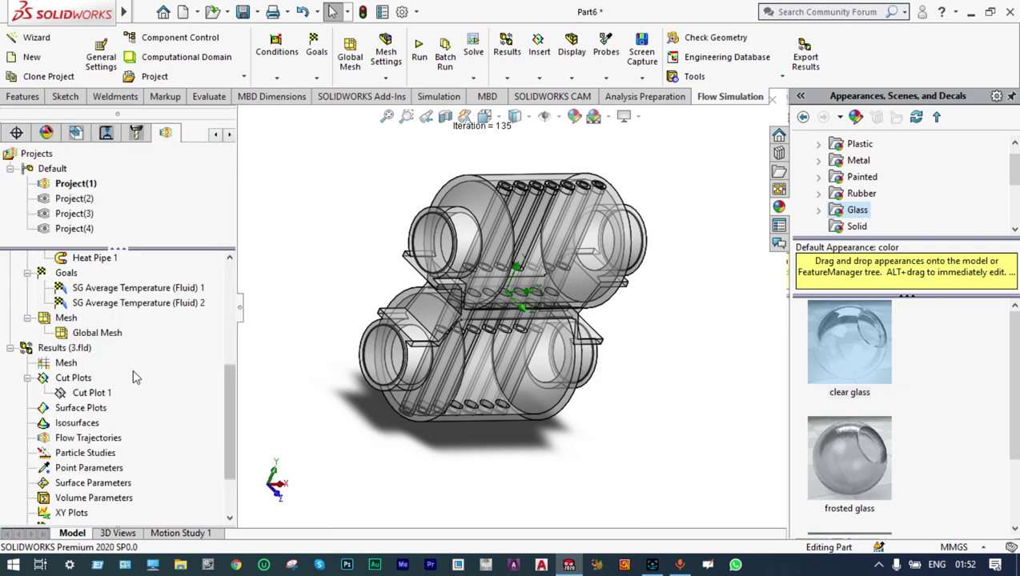
Step: Insert Cut Plot 2 on the Front Plane with Temperature (Fluid) contours
right_click(80, 383)
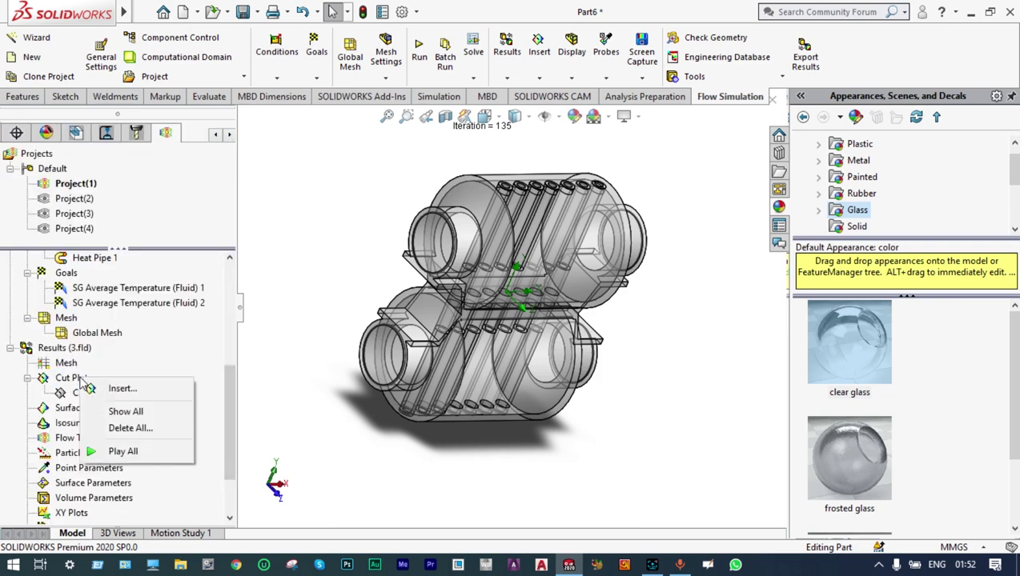
left_click(112, 389)
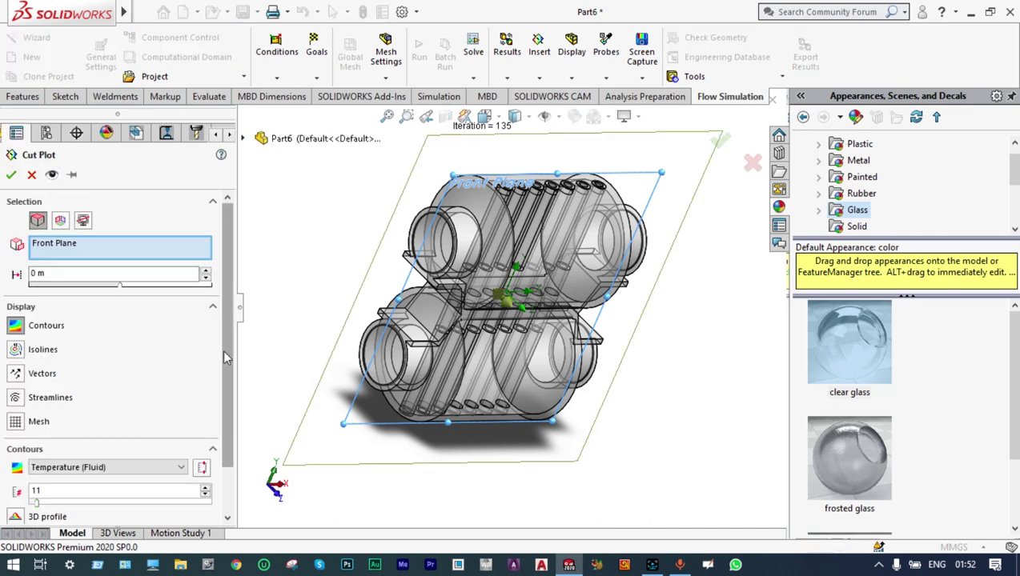
left_click_drag(224, 348, 227, 421)
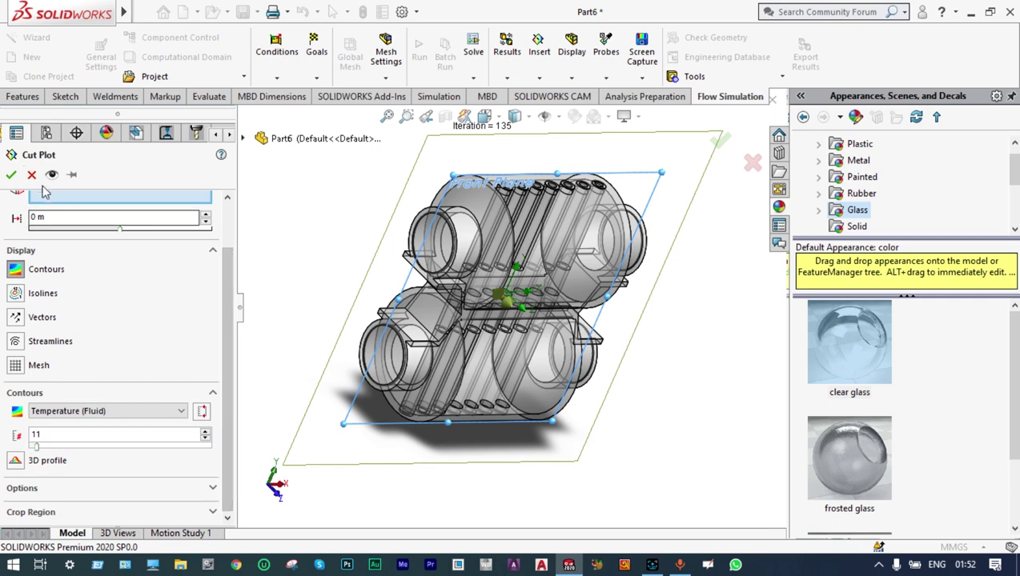
left_click(12, 175)
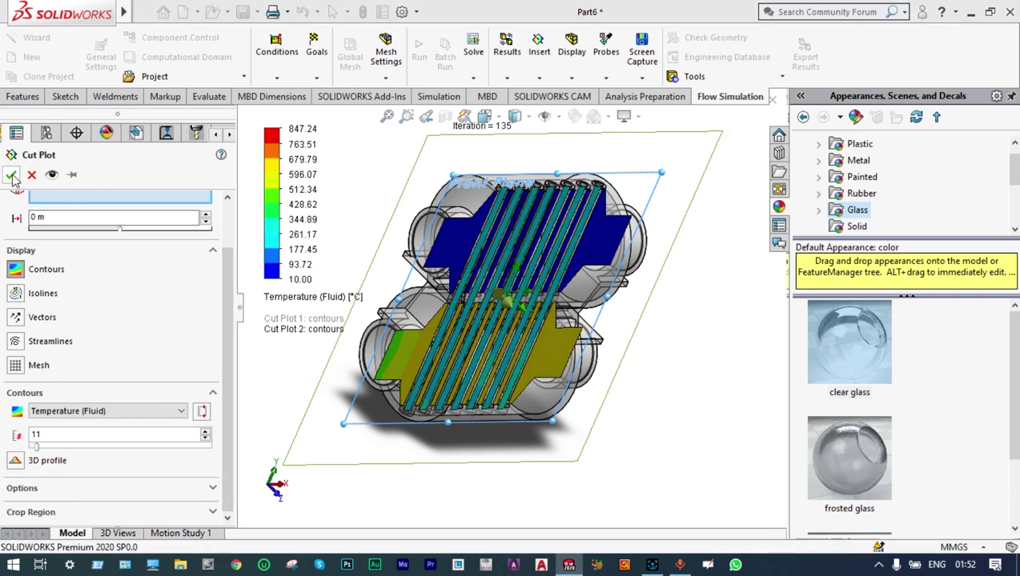
Step: View the model from the Front and play the Cut Plot 2 animation through the exchanger
left_click(483, 116)
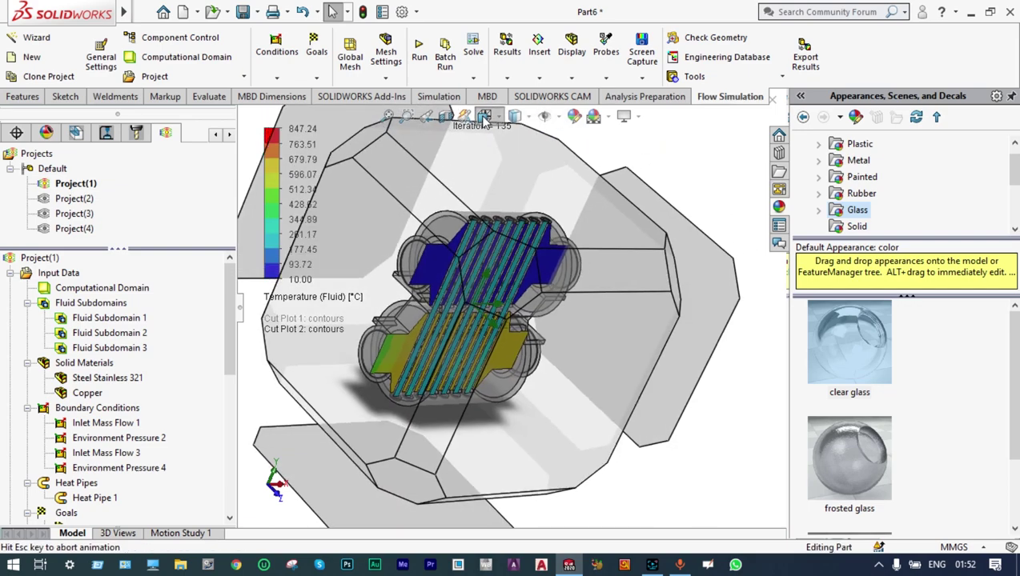
left_click(505, 178)
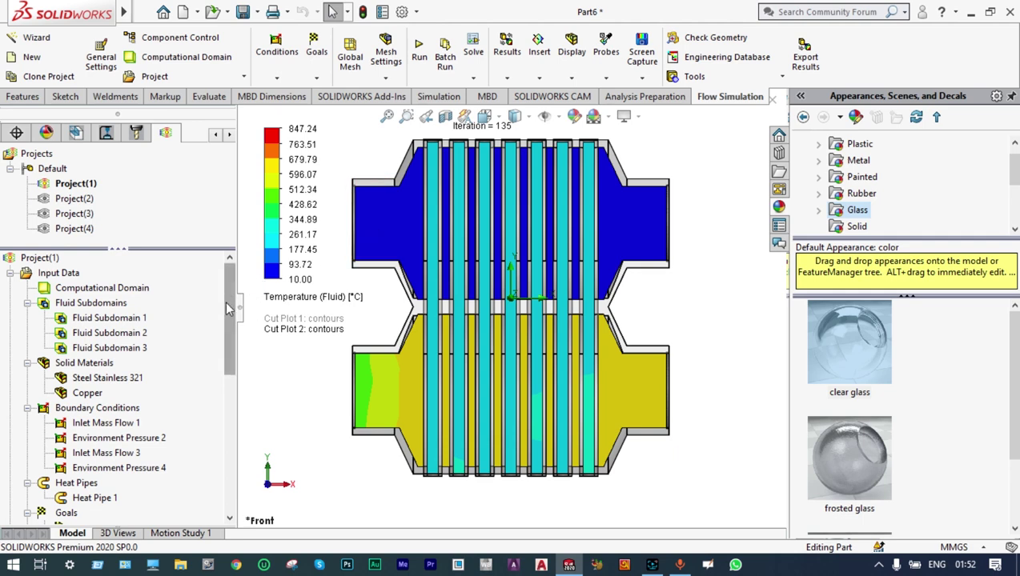
left_click_drag(228, 309, 227, 363)
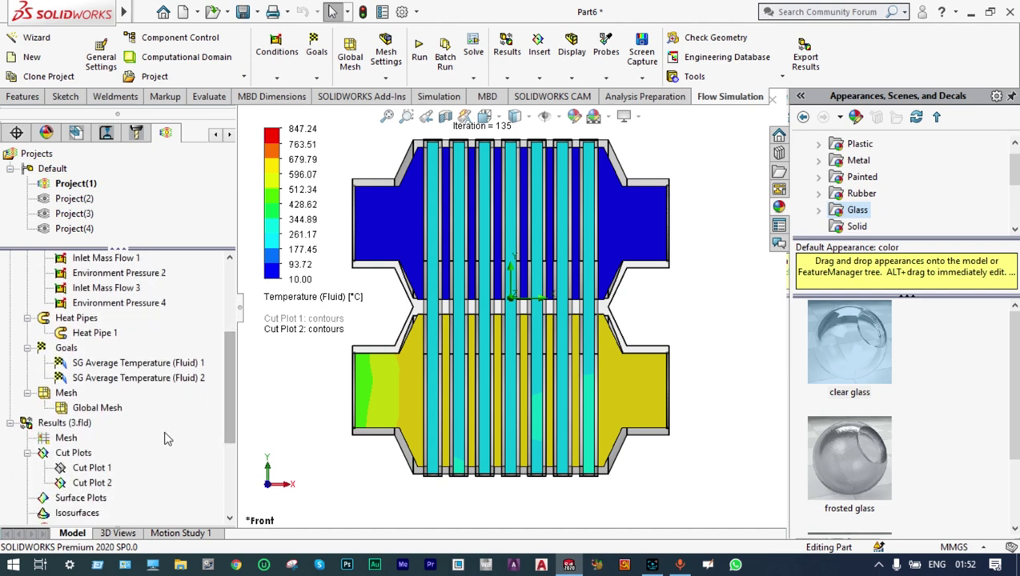
right_click(104, 486)
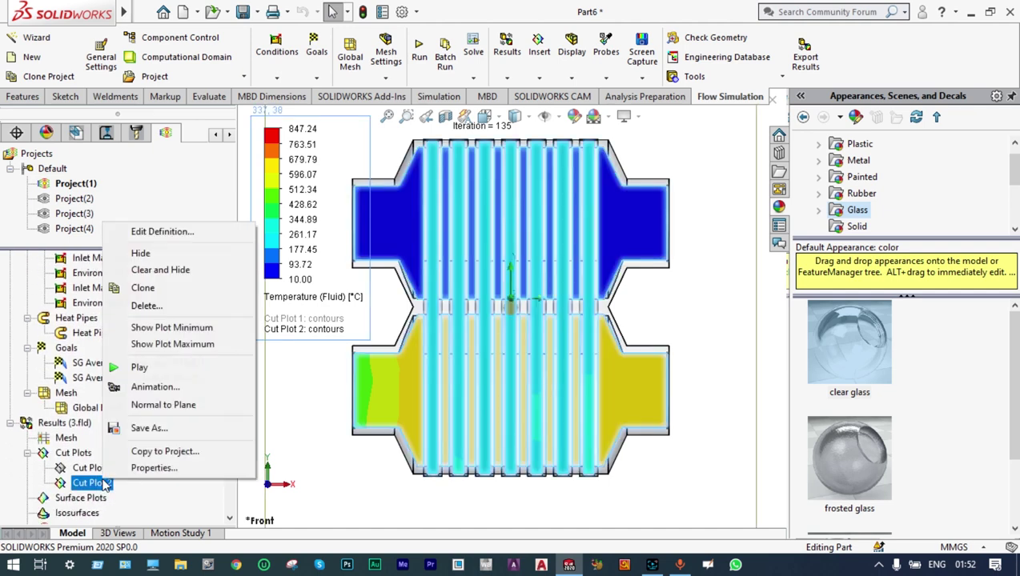
left_click(139, 366)
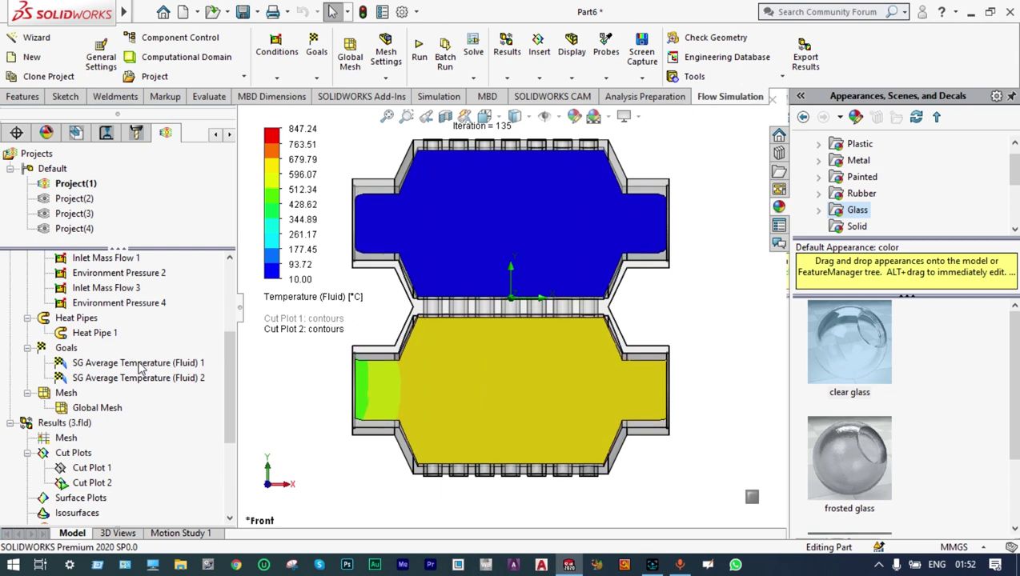
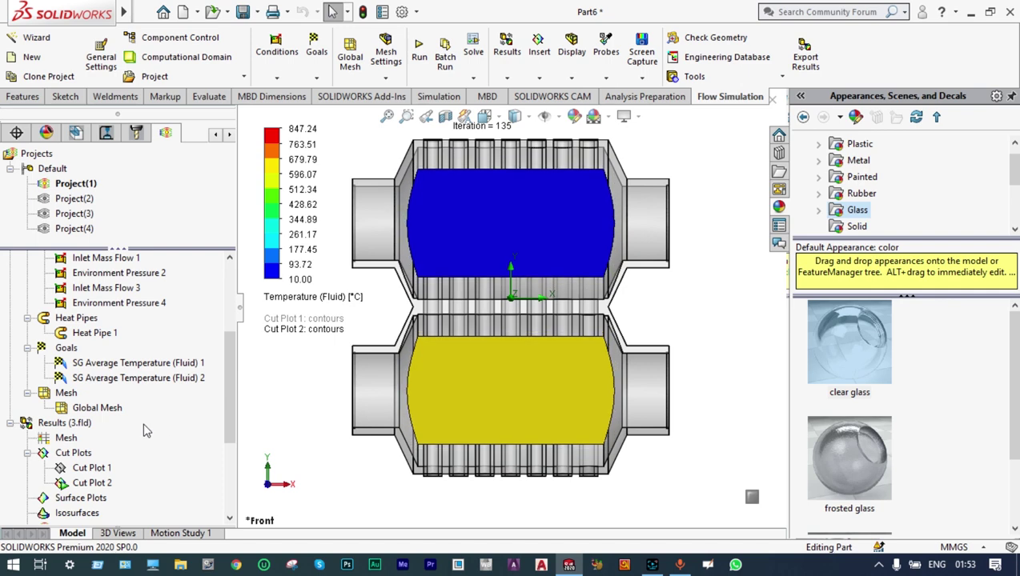
Step: Clear Cut Plot 2 and redefine its contours to plot Pressure instead of fluid temperature
right_click(102, 482)
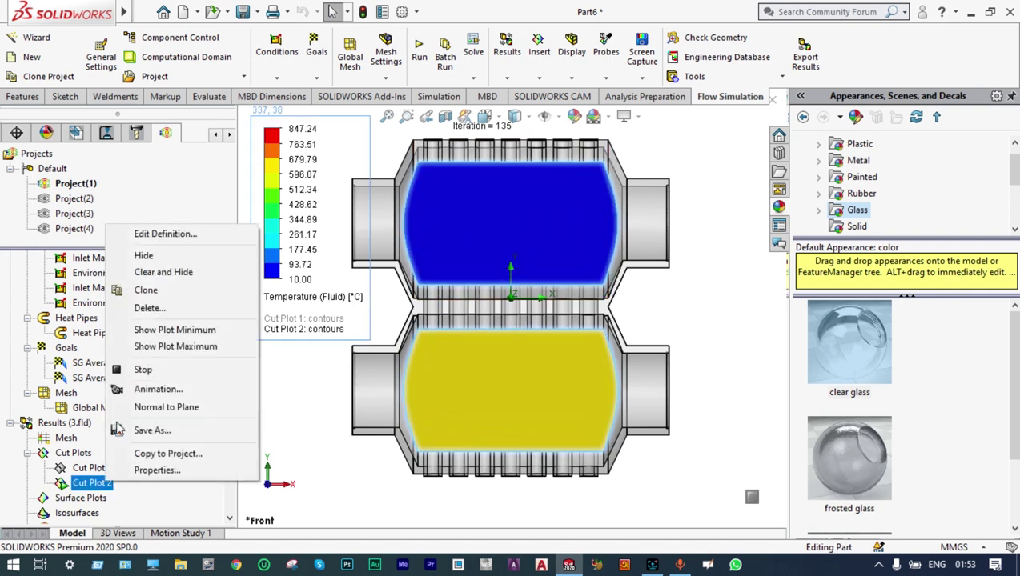
left_click(168, 272)
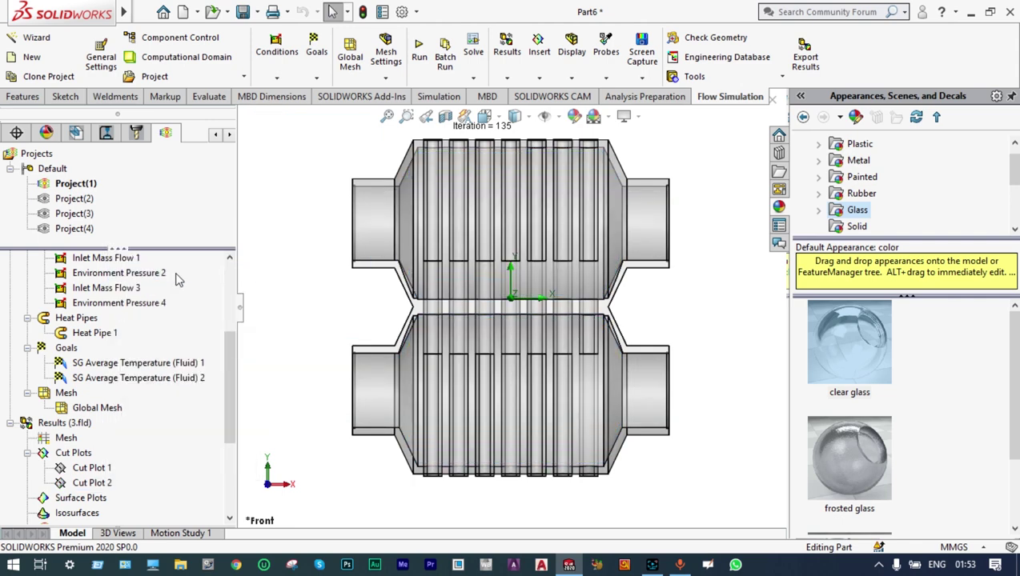
right_click(102, 484)
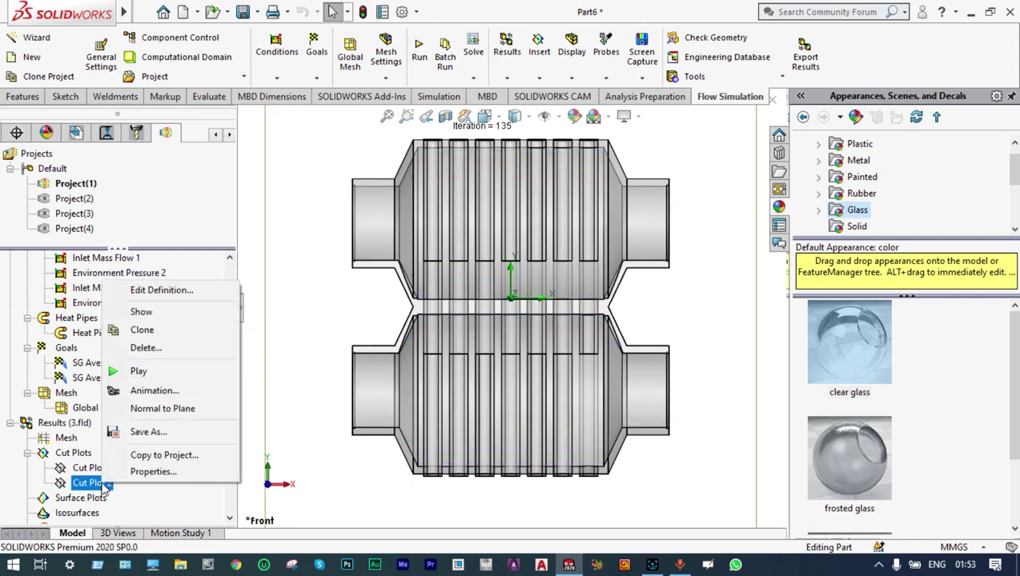
left_click(161, 293)
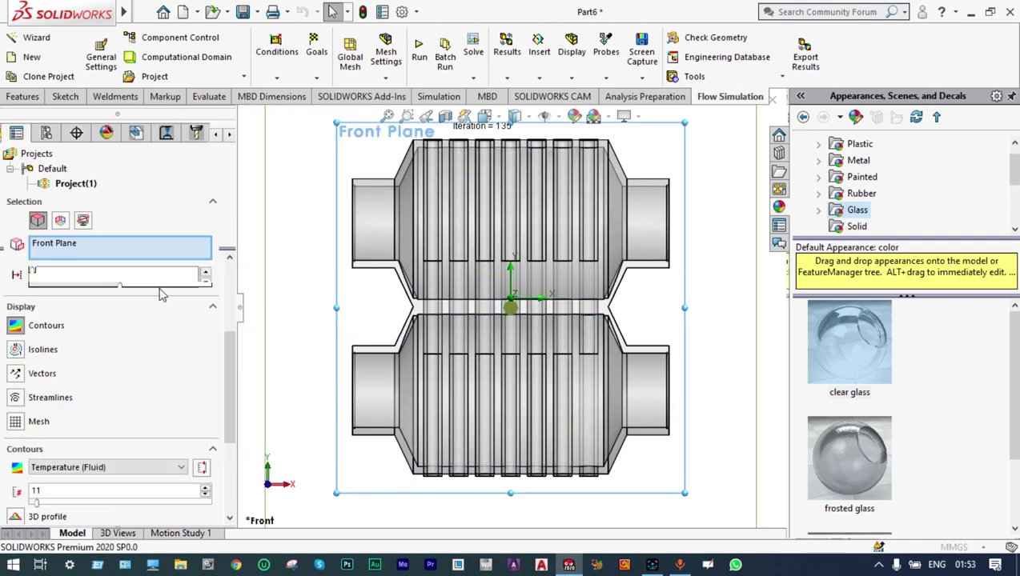
left_click(181, 471)
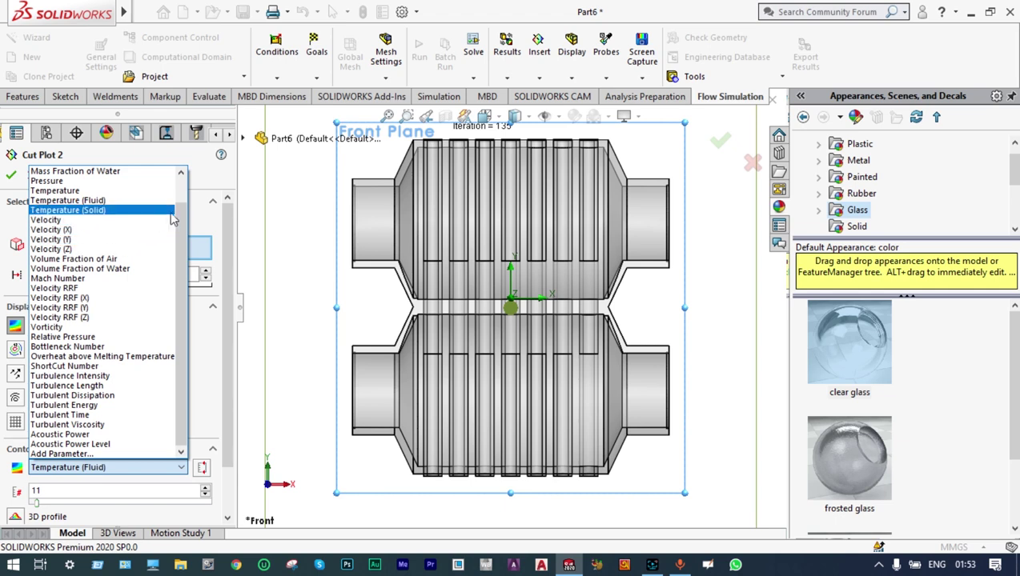
left_click_drag(183, 219, 190, 189)
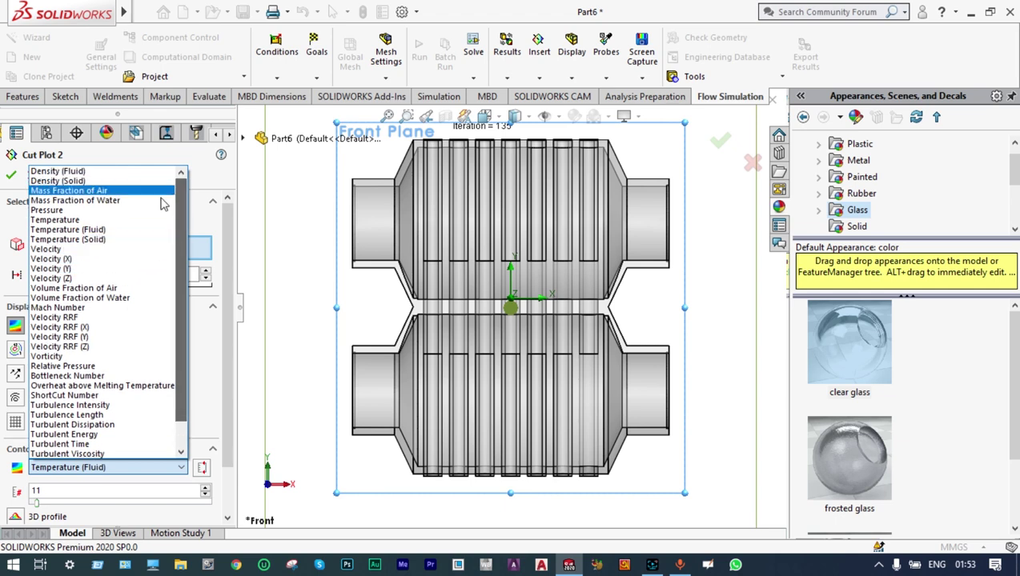
left_click(105, 210)
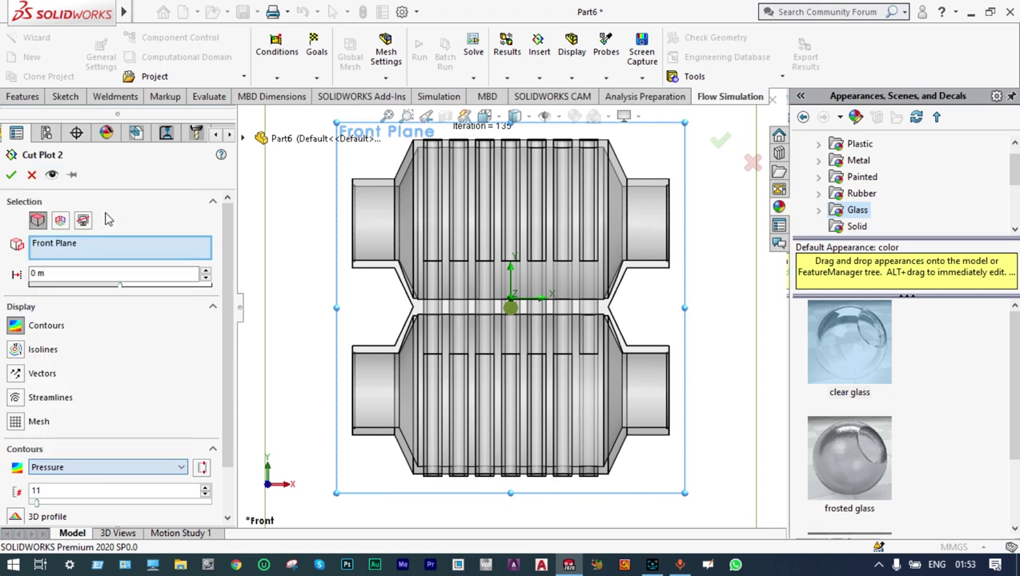
left_click(9, 175)
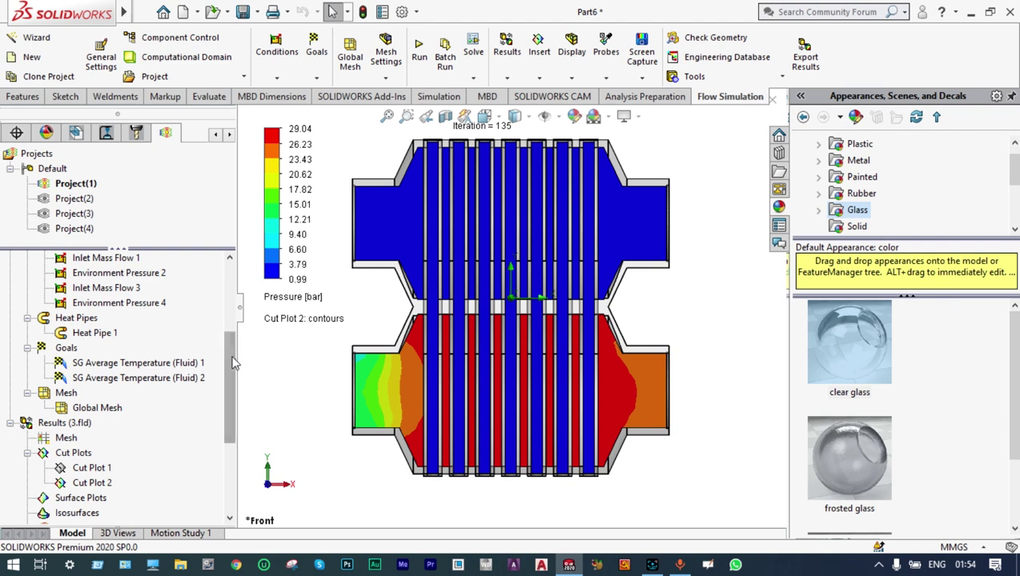
Step: Play the Cut Plot 2 pressure animation
left_click_drag(232, 363, 232, 401)
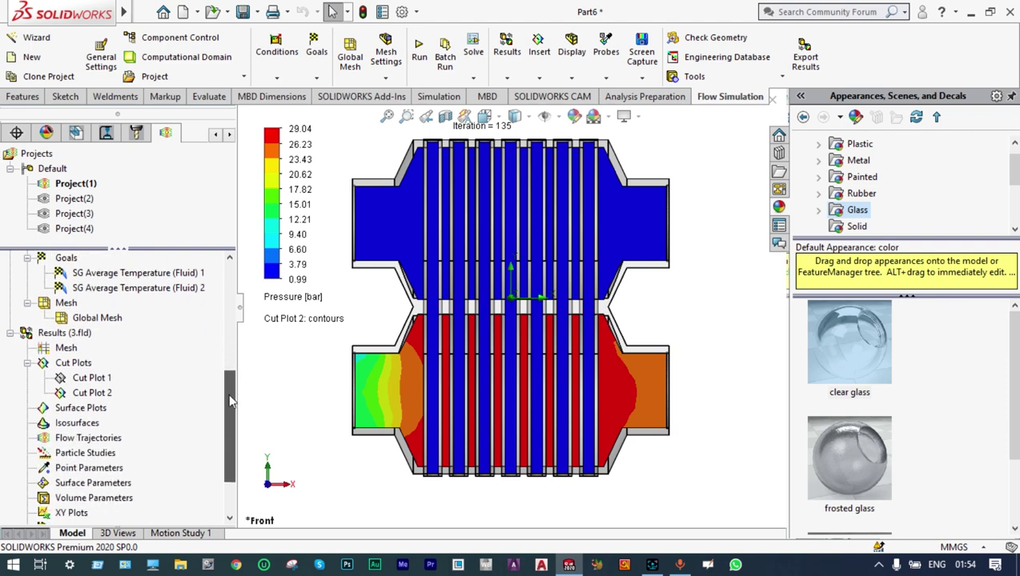
right_click(103, 401)
left_click(144, 286)
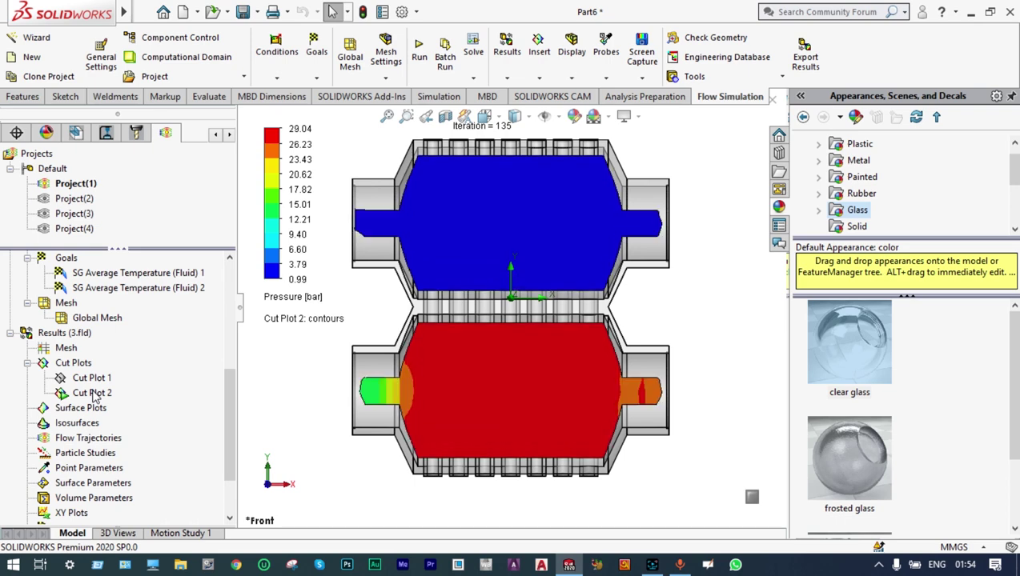
Step: Clear Cut Plot 2 and redefine its section plane as the Right Plane
right_click(93, 393)
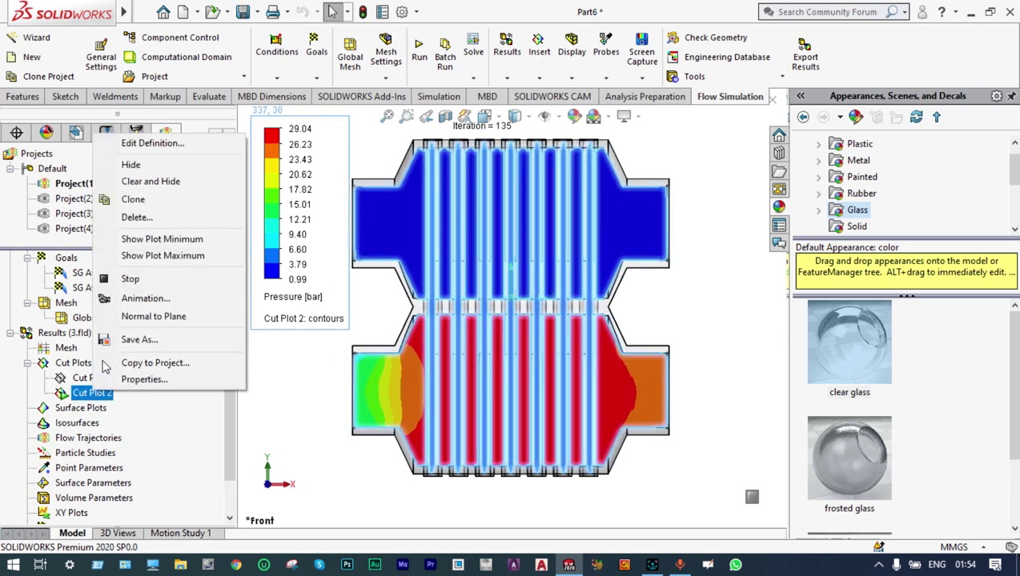
left_click(152, 181)
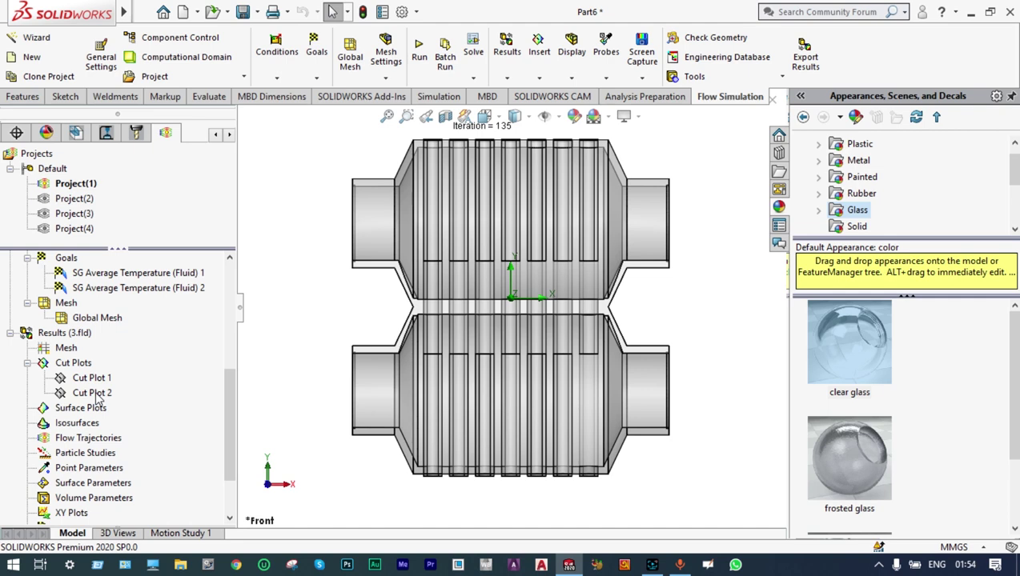
right_click(95, 394)
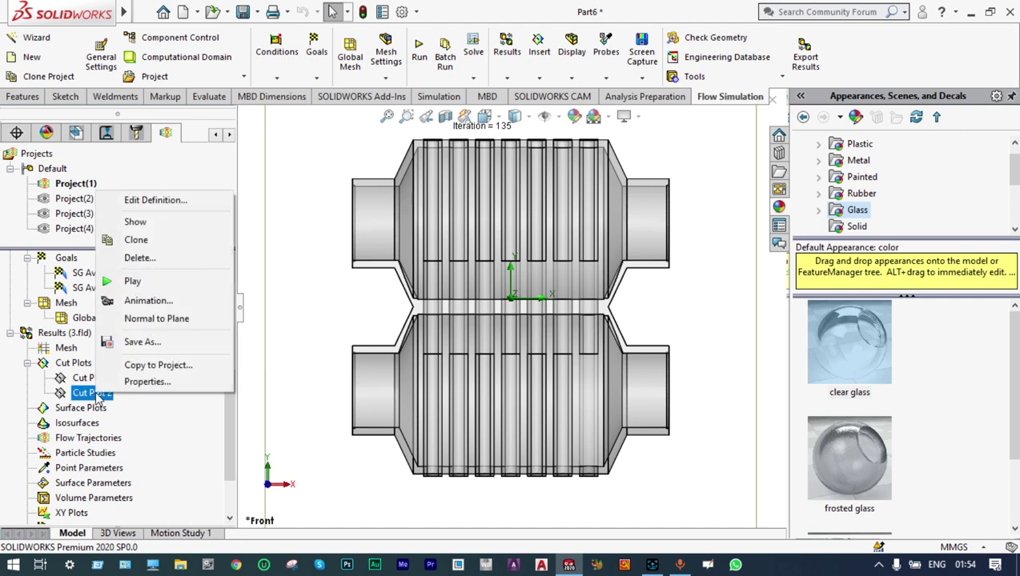
left_click(155, 200)
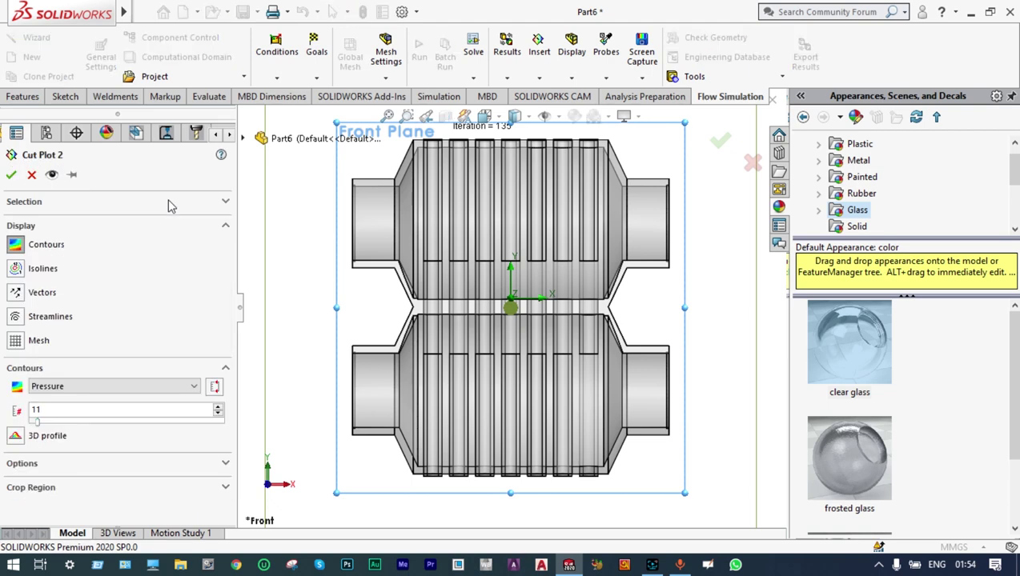
left_click(245, 140)
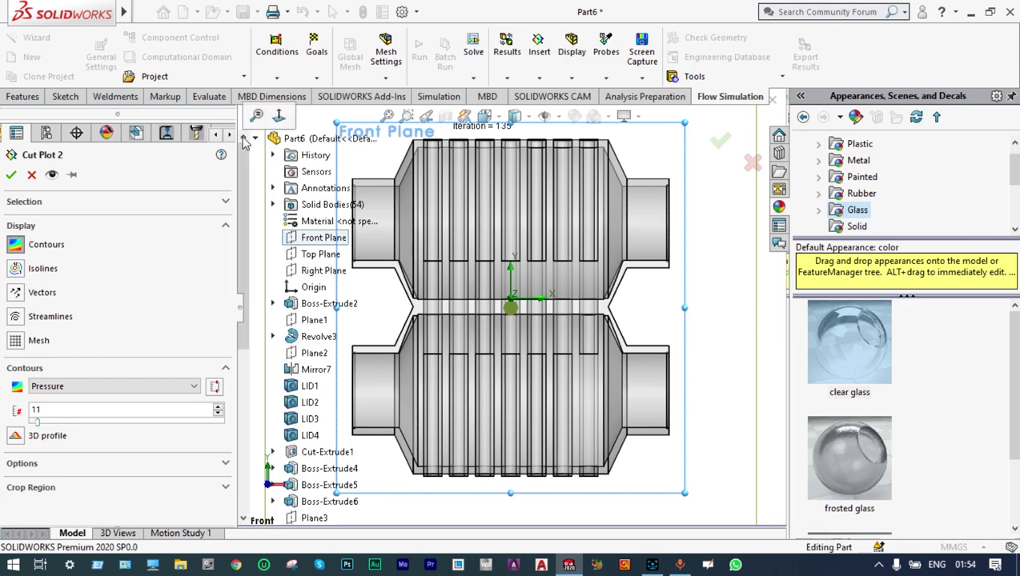
left_click(313, 271)
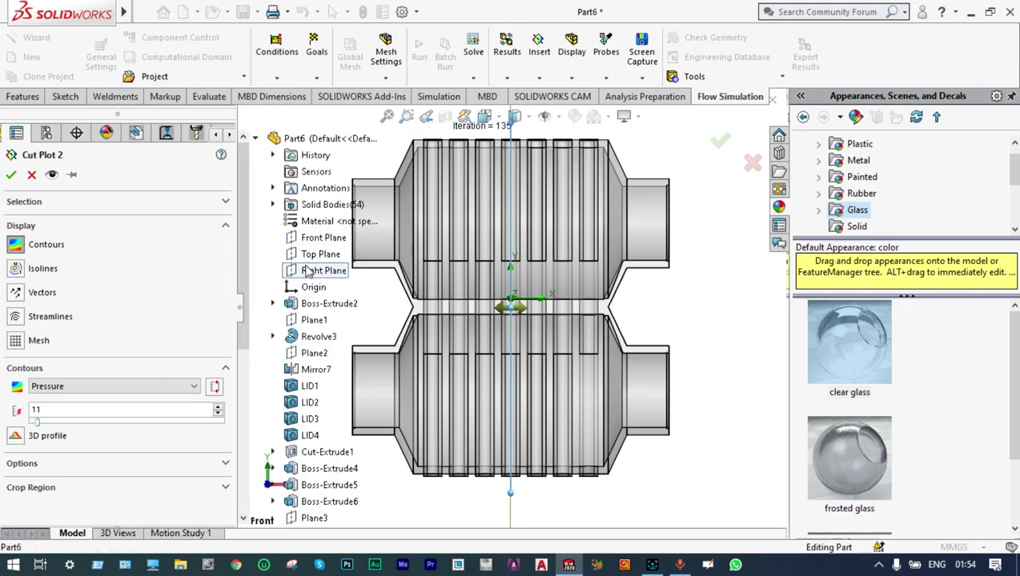
left_click(11, 175)
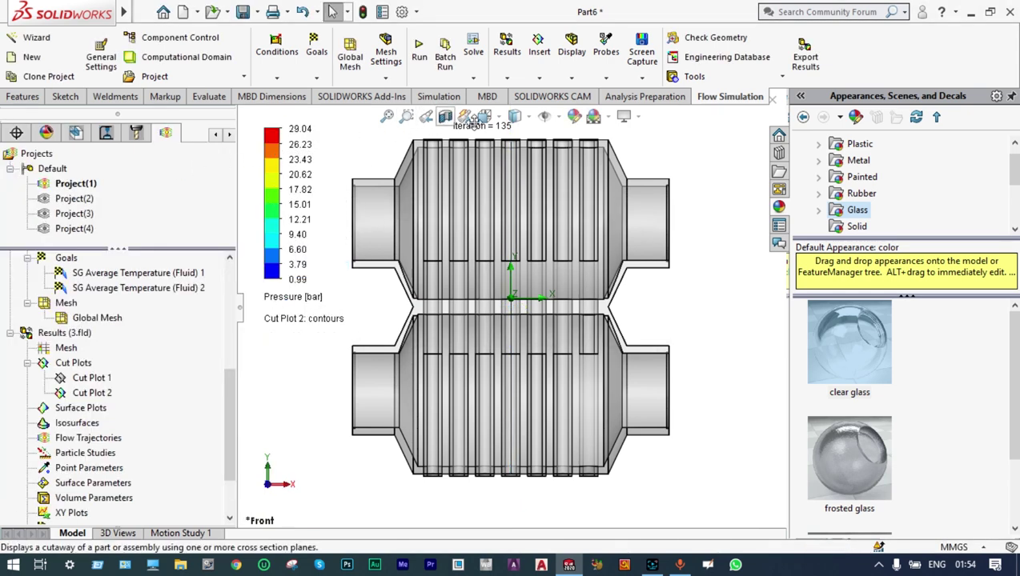
Step: Switch to the Right view and play the Cut Plot 2 animation
left_click(498, 118)
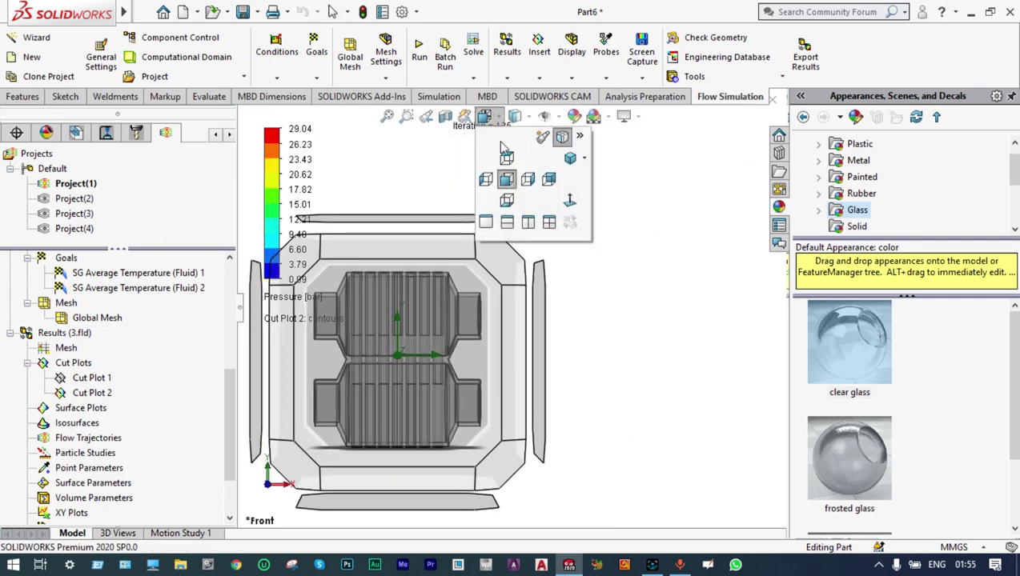
left_click(528, 179)
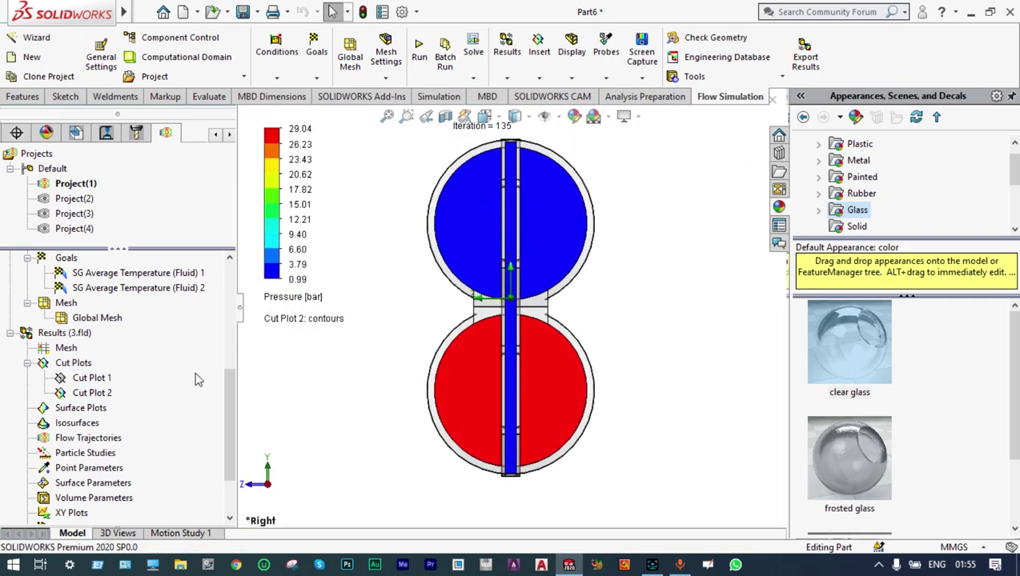
left_click_drag(224, 384, 228, 398)
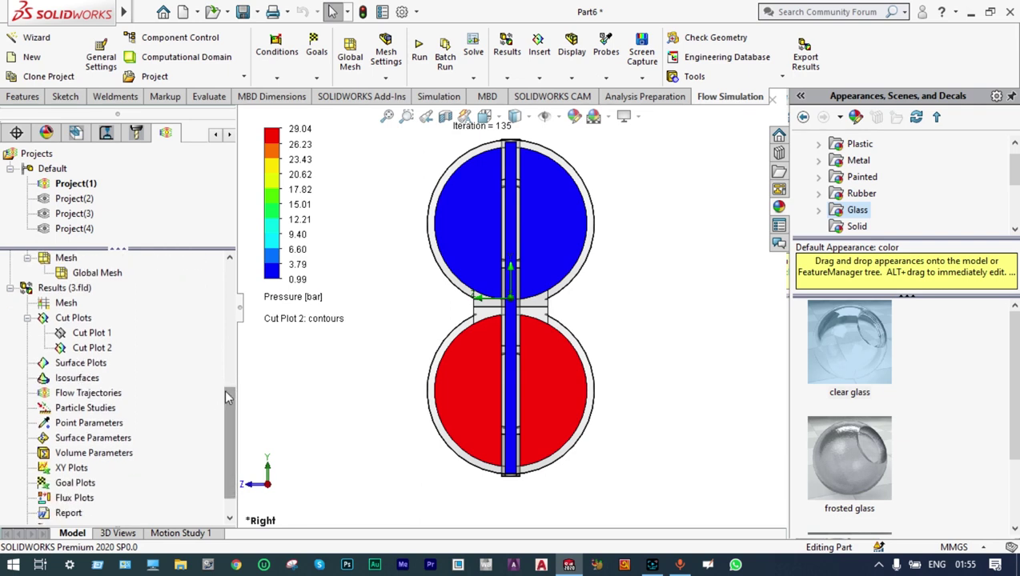
right_click(102, 351)
left_click(137, 236)
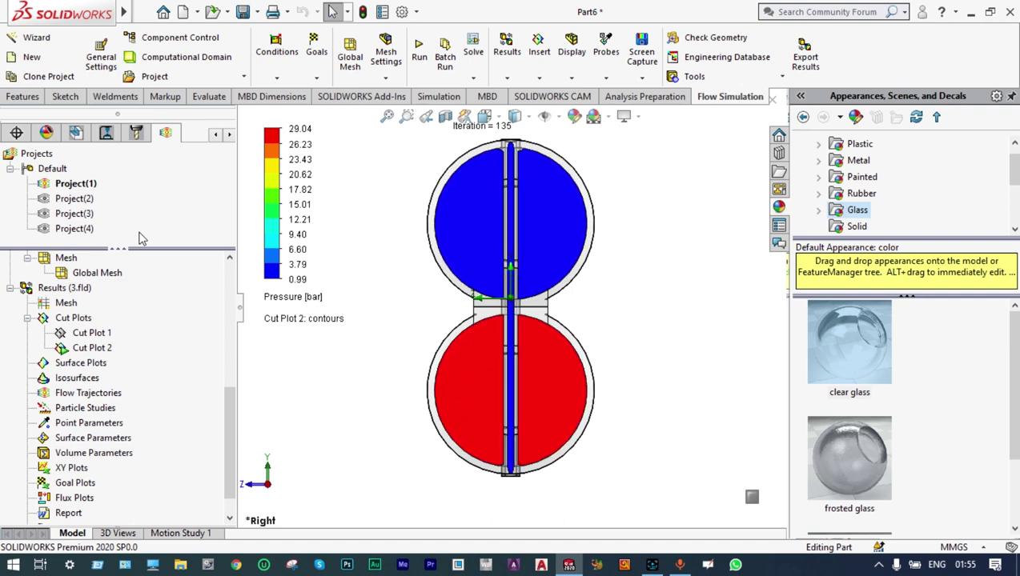
Step: Change the legend's plotted parameter from Pressure to Temperature (Fluid)
right_click(279, 302)
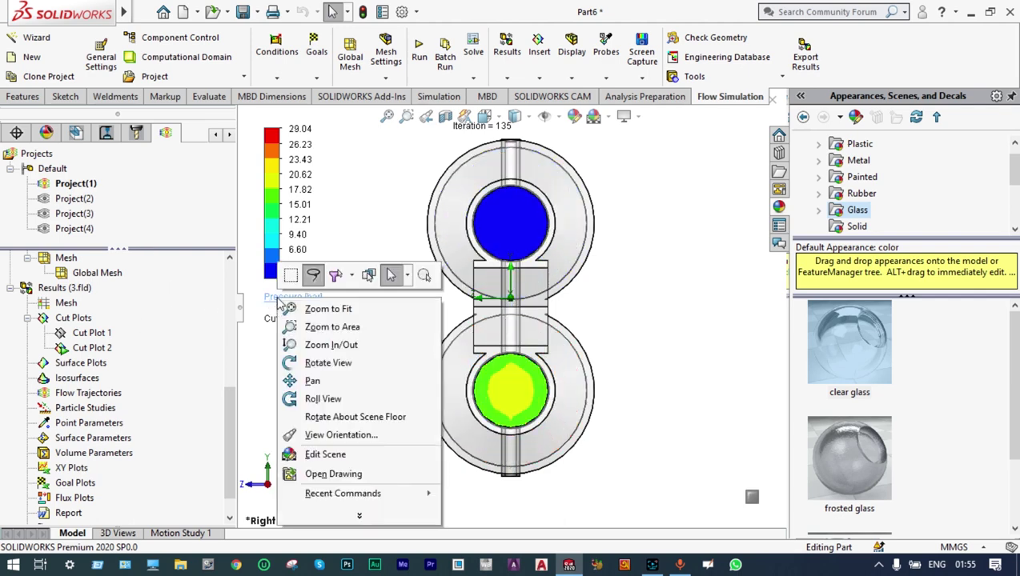
left_click(269, 299)
left_click(272, 297)
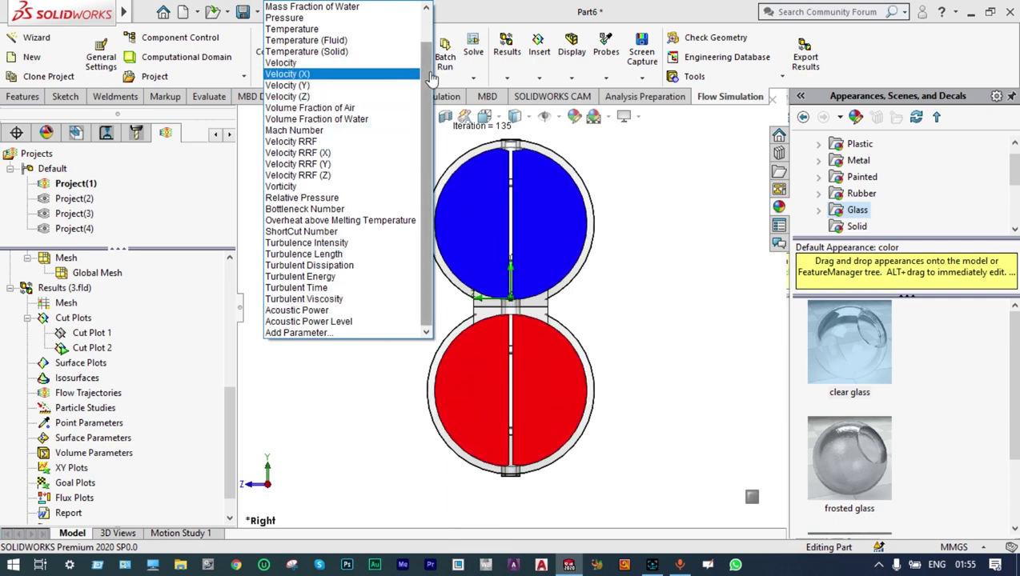
left_click_drag(426, 69, 436, 40)
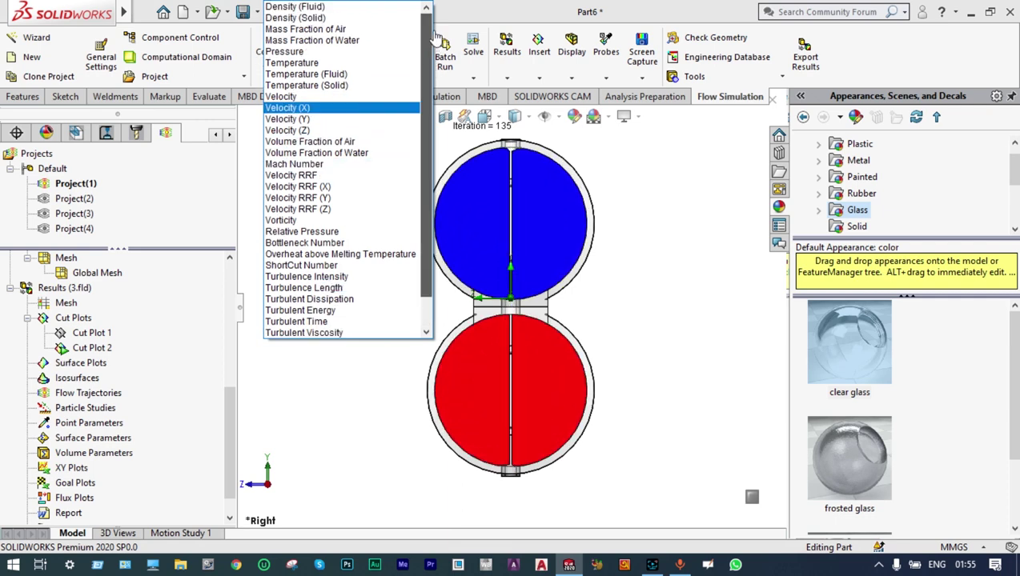
left_click(337, 75)
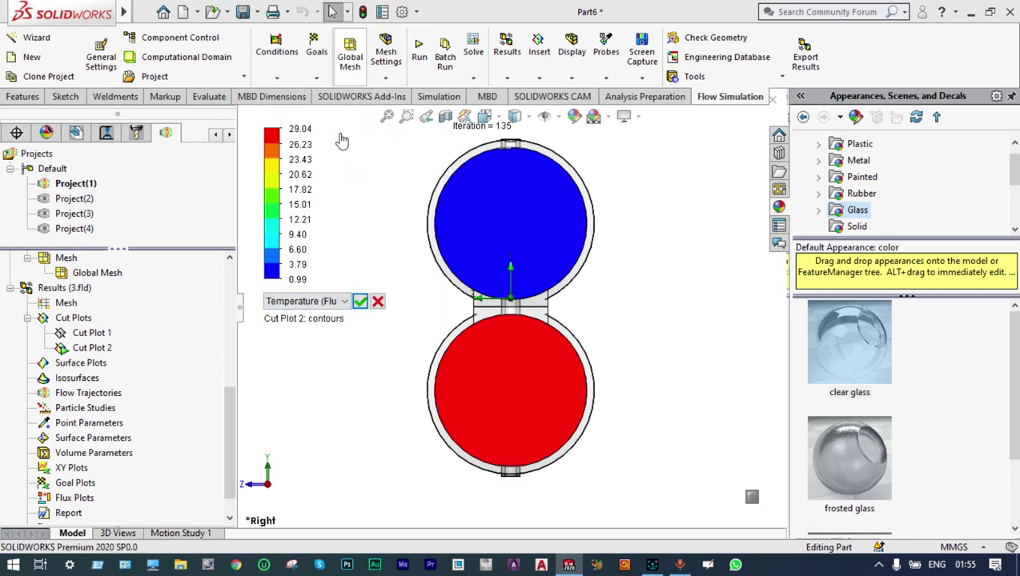
left_click(360, 301)
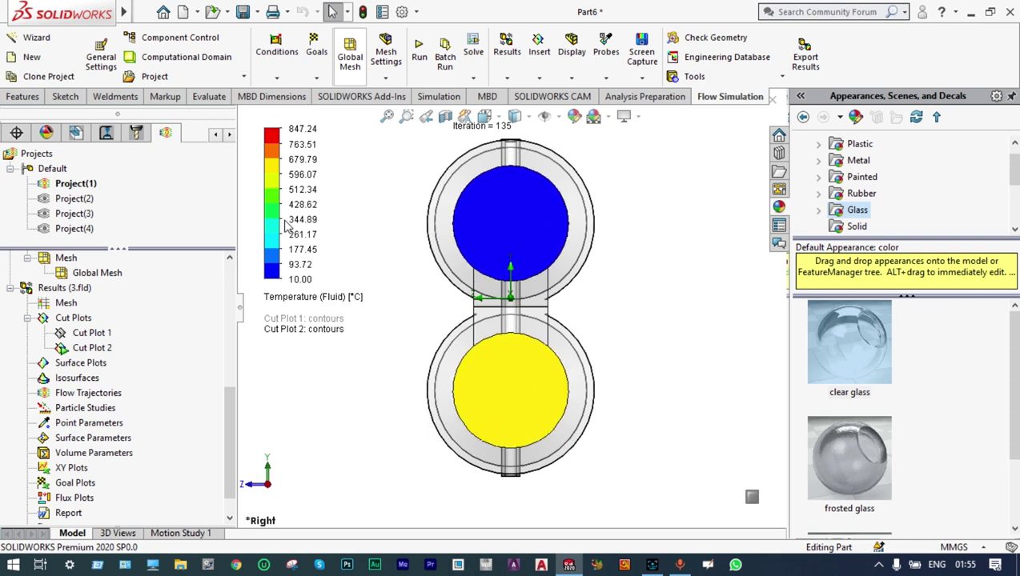
Step: Clear and hide both cut plots
scroll(112, 352, "up", 2)
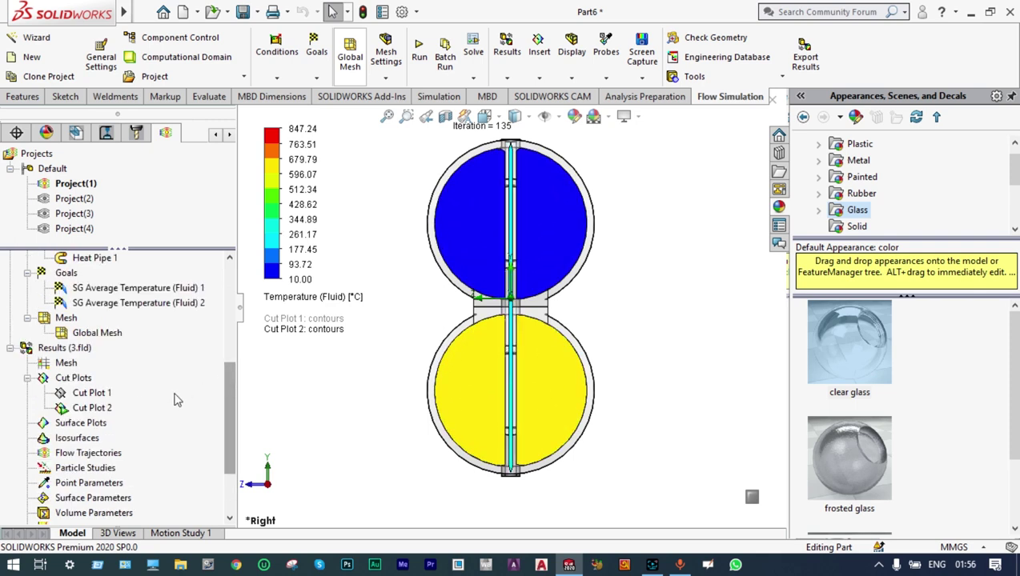
right_click(104, 410)
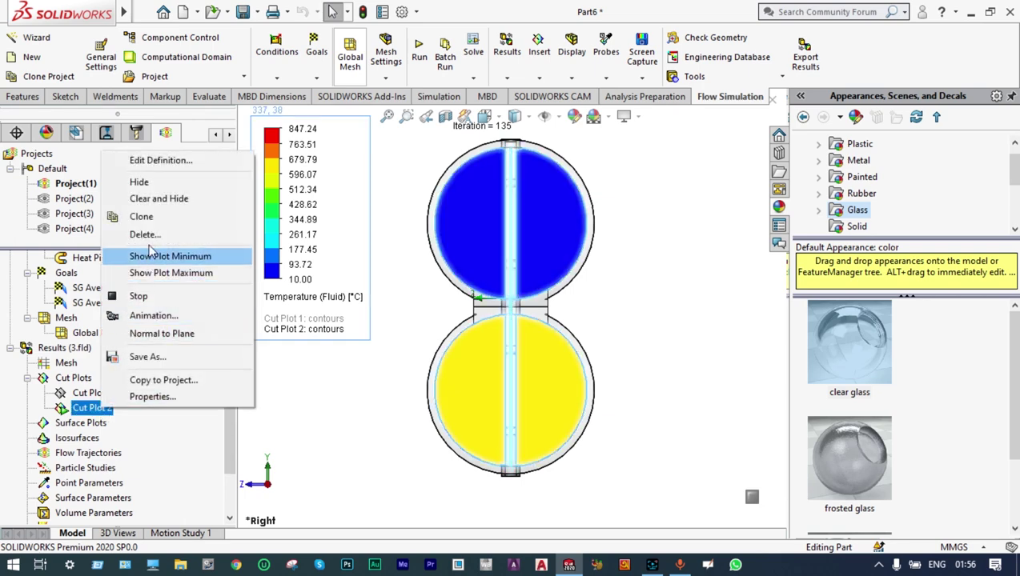
left_click(145, 198)
Step: Insert a fluid temperature surface plot with Use all faces checked
right_click(92, 429)
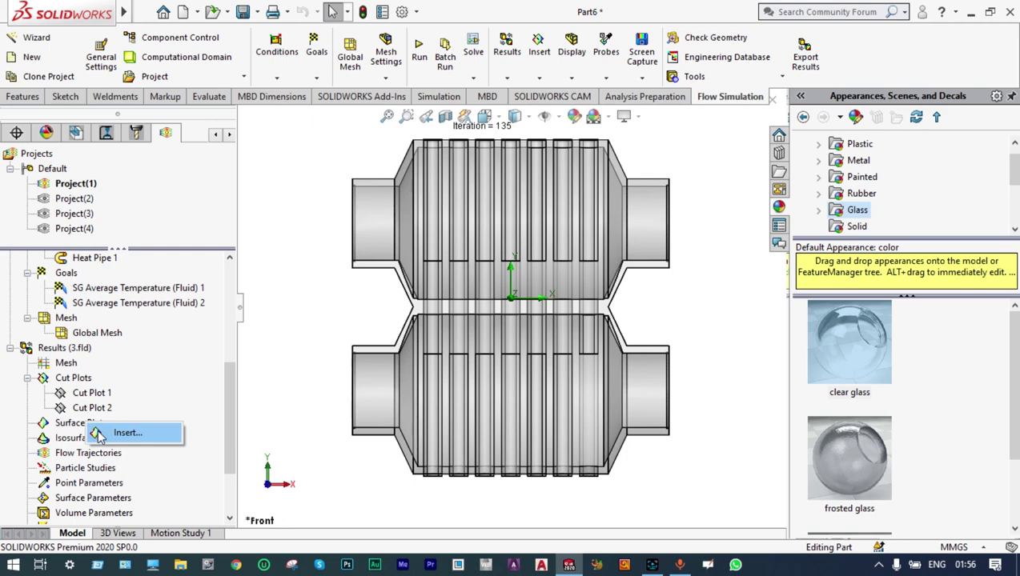
left_click(92, 432)
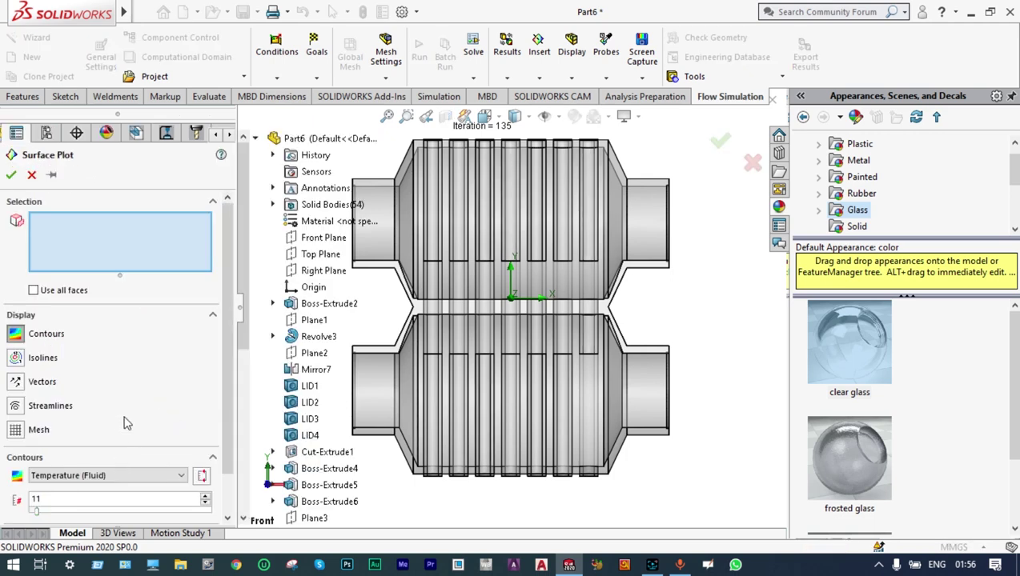
left_click(34, 291)
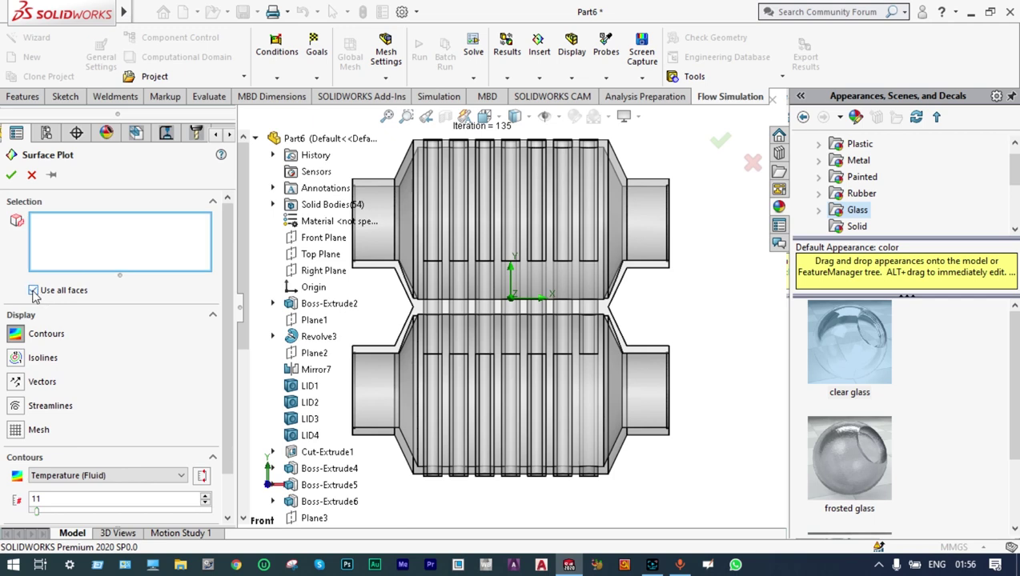
left_click(12, 176)
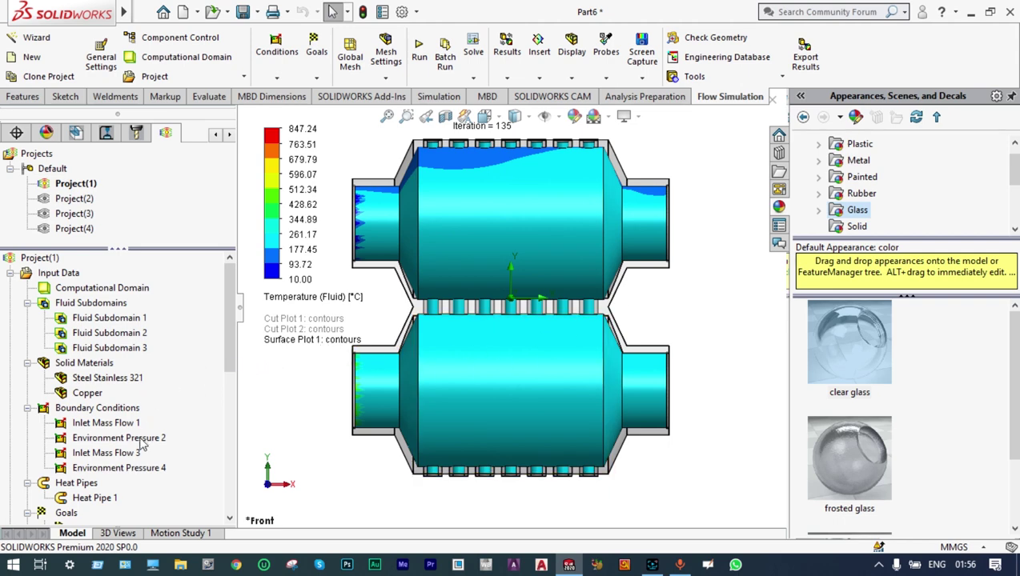
Step: Reopen Surface Plot 1's settings unchanged and view the model from the right
scroll(141, 445, "down", 6)
right_click(101, 407)
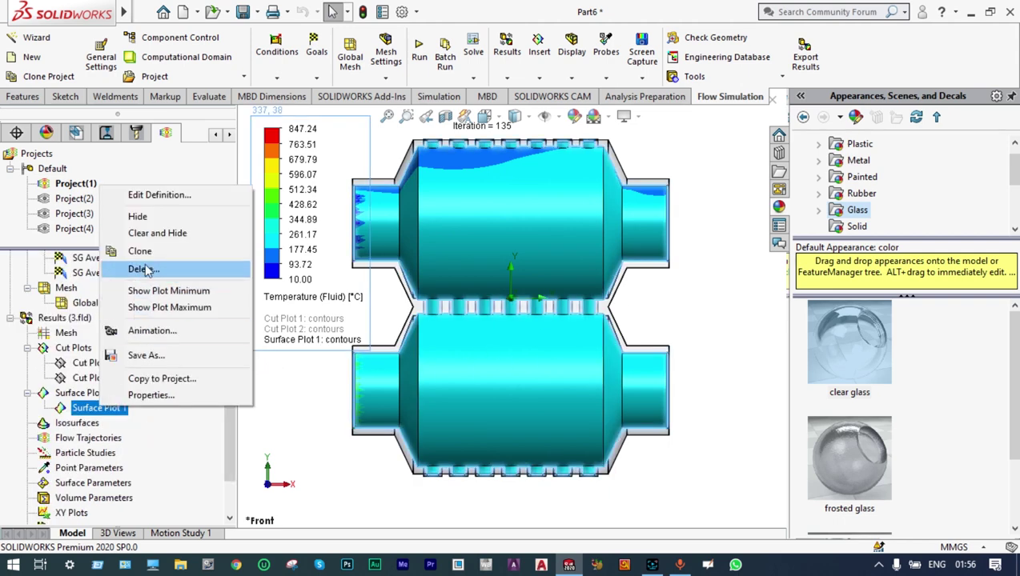
left_click(158, 195)
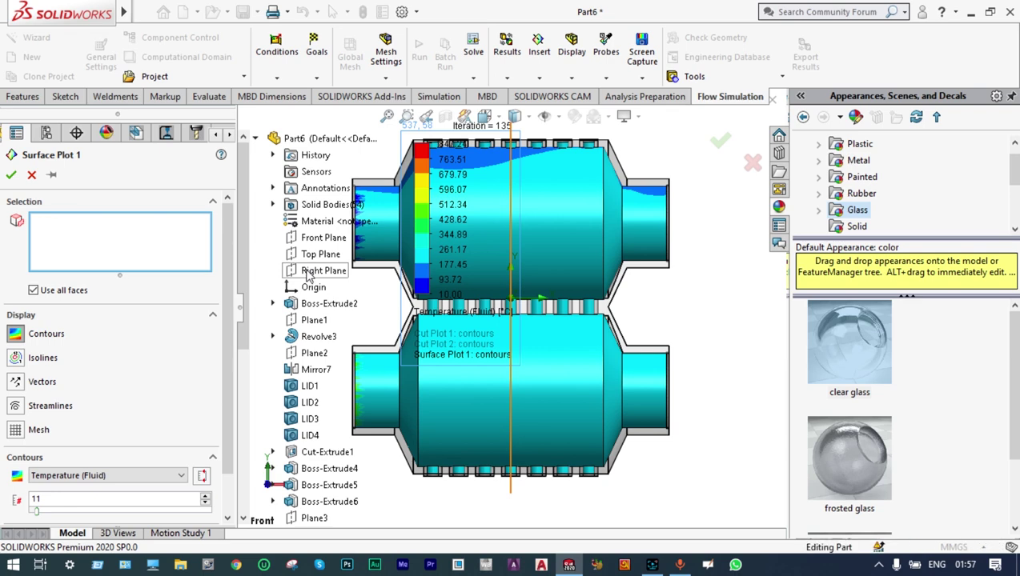
key("Return")
left_click(498, 120)
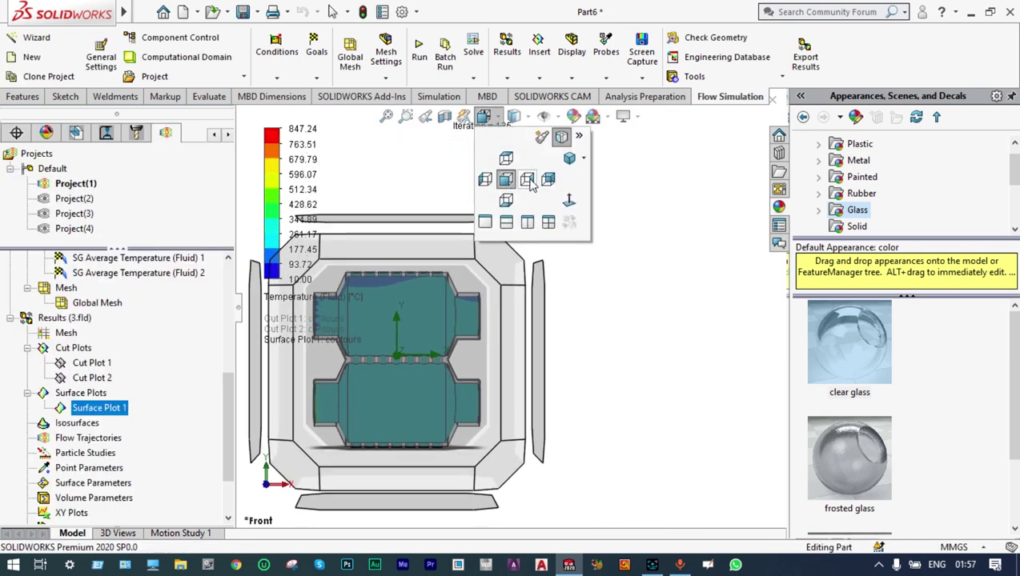
left_click(527, 180)
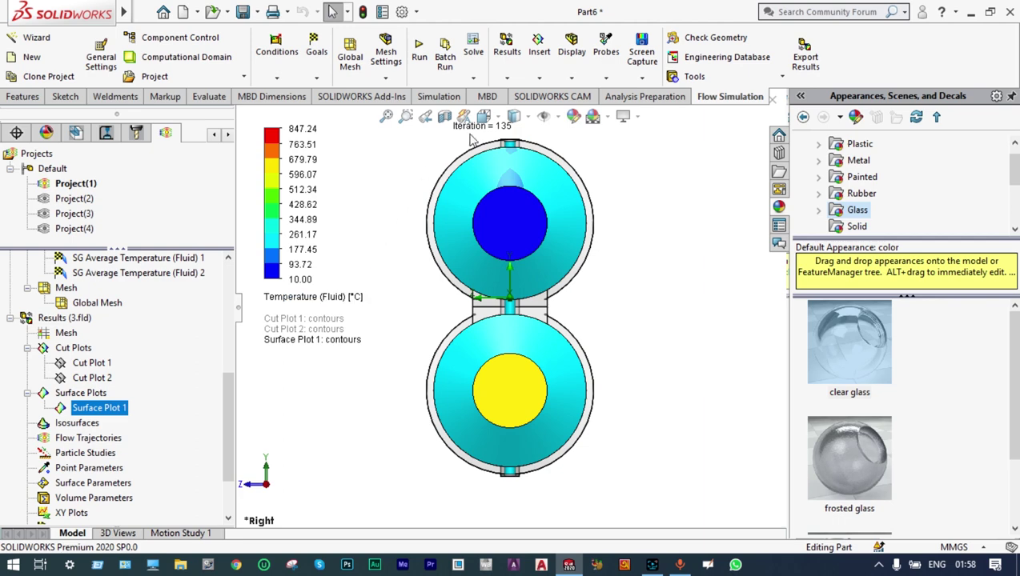
Step: Return to the Front view and hide Surface Plot 1
left_click(500, 120)
left_click(360, 289)
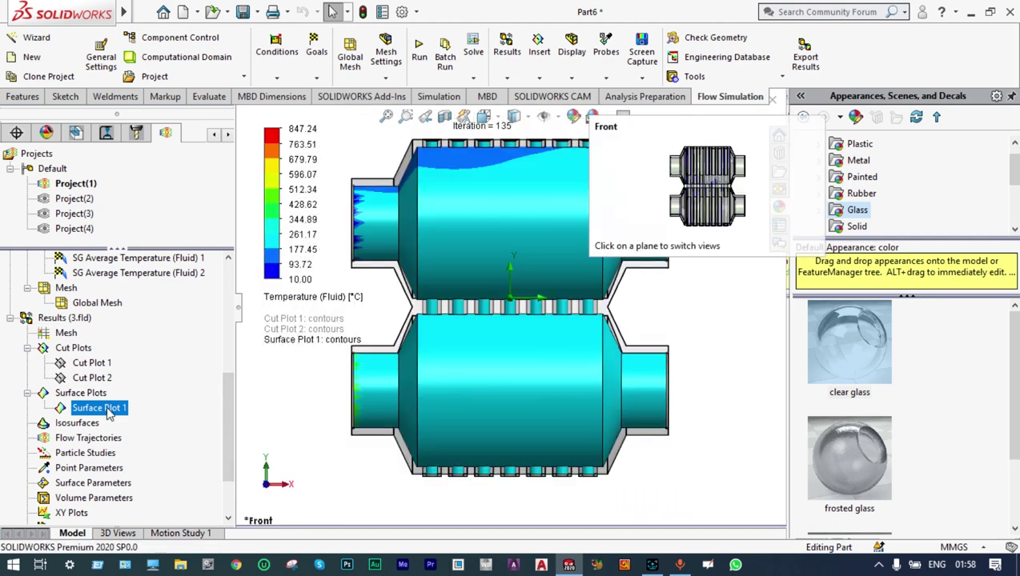
right_click(110, 410)
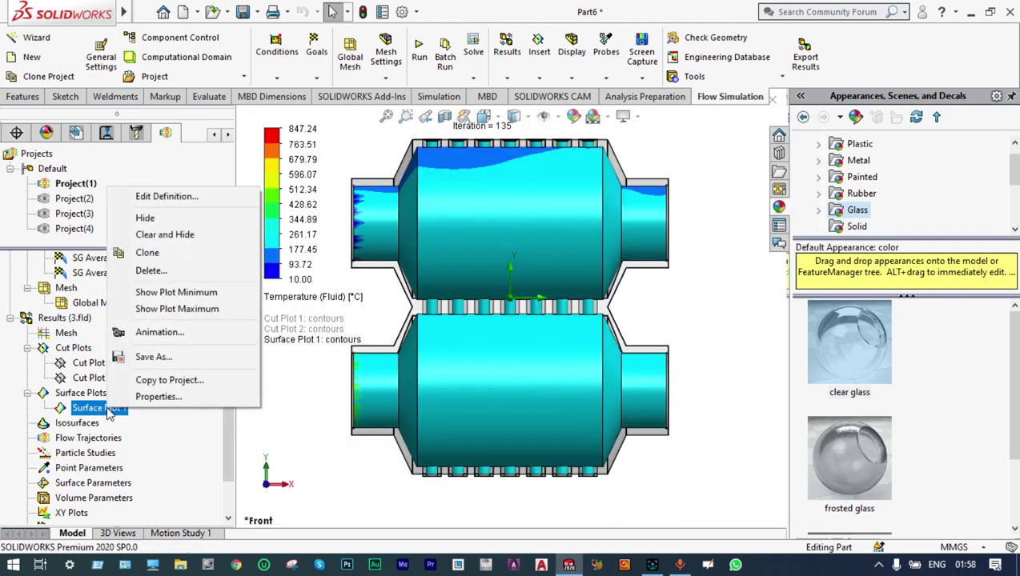
left_click(144, 253)
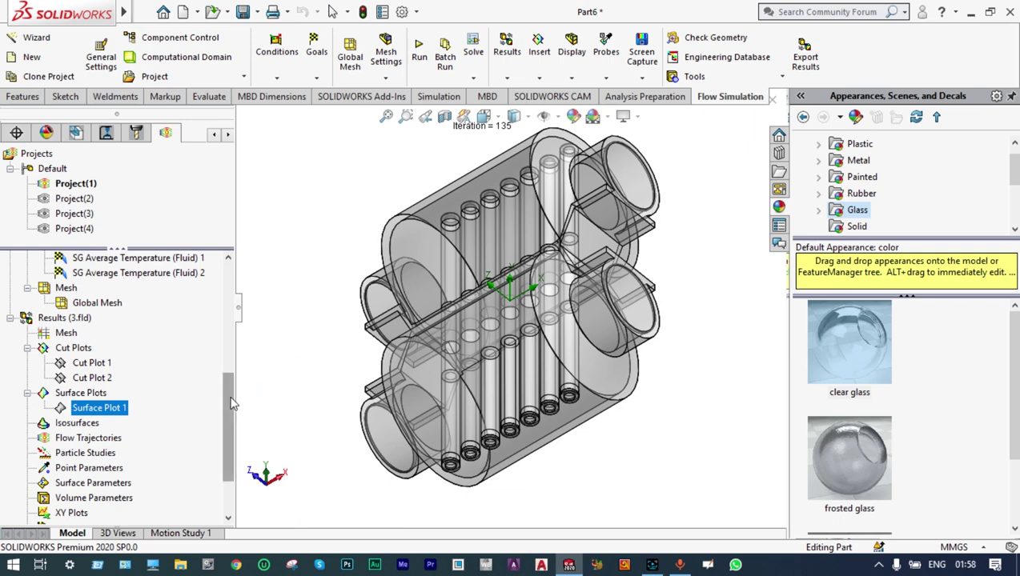
Step: Insert a flow trajectory plot with 80 starting points drawn as Arrows
left_click_drag(231, 400, 229, 435)
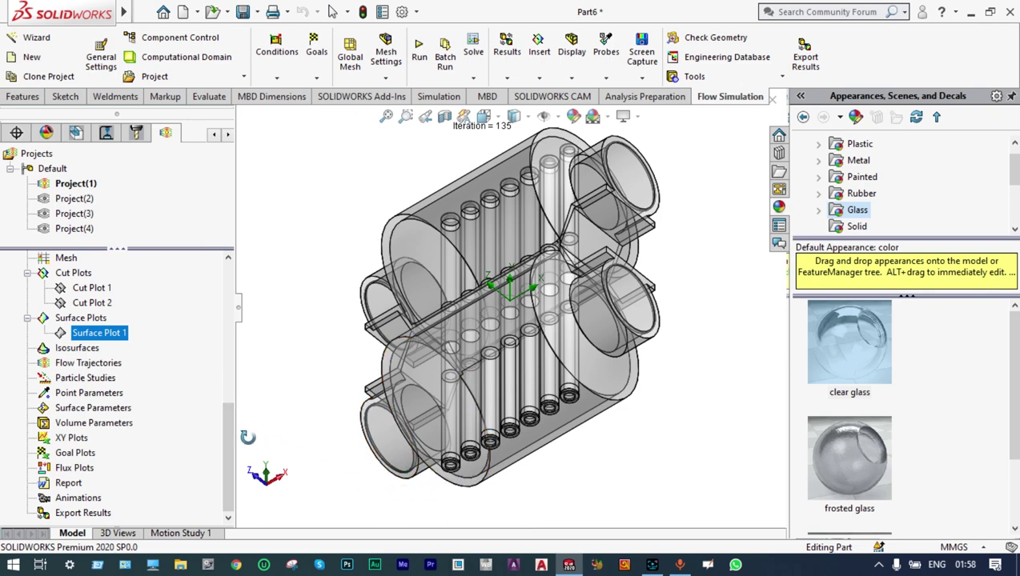
right_click(102, 367)
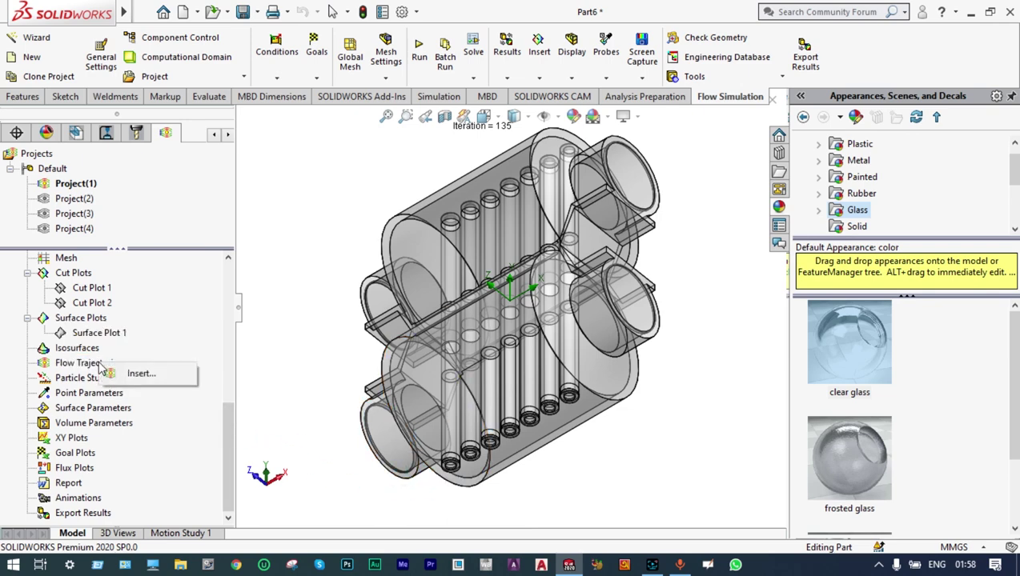
left_click(120, 375)
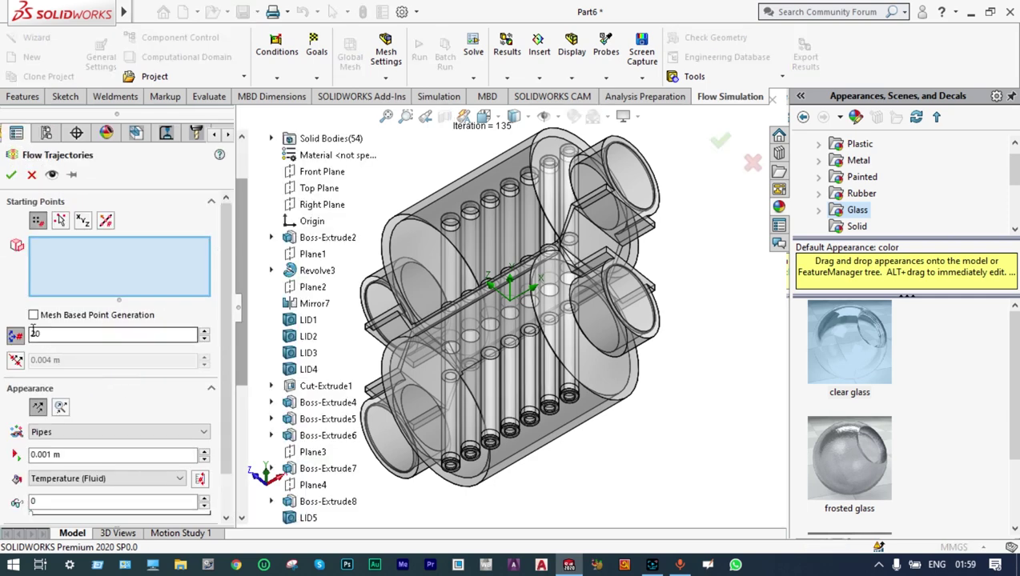
left_click(44, 334)
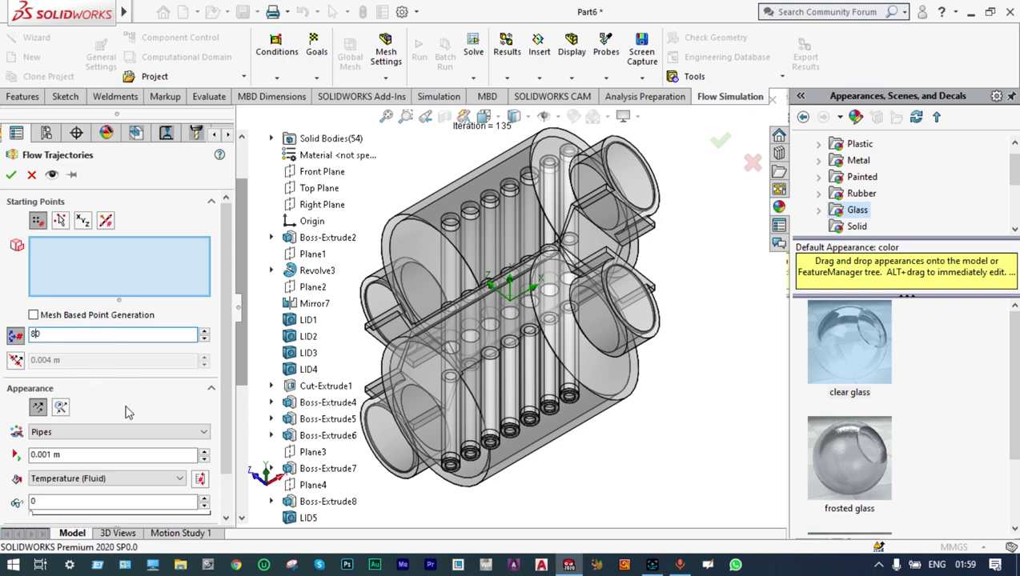
left_click(202, 432)
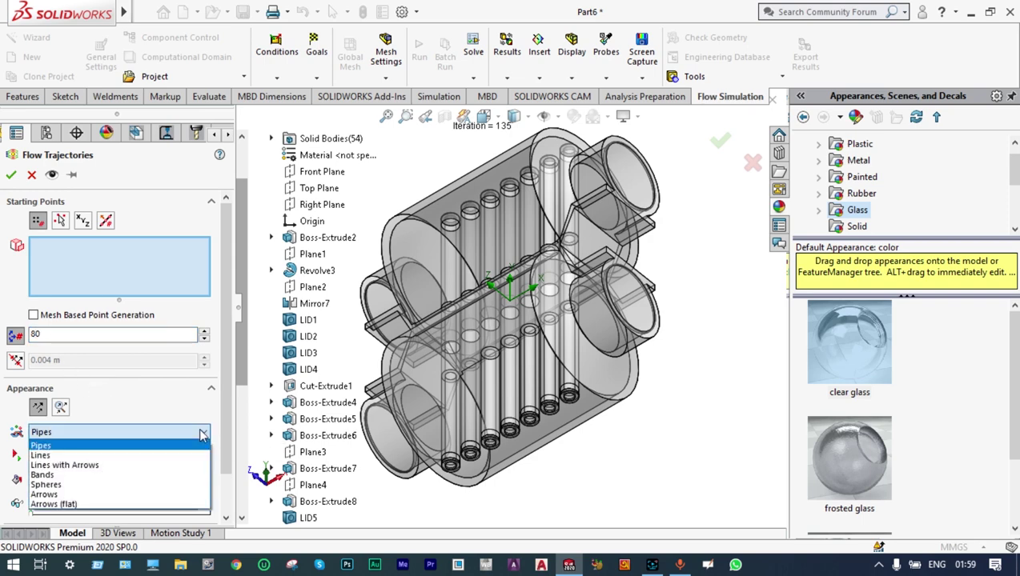
left_click(90, 495)
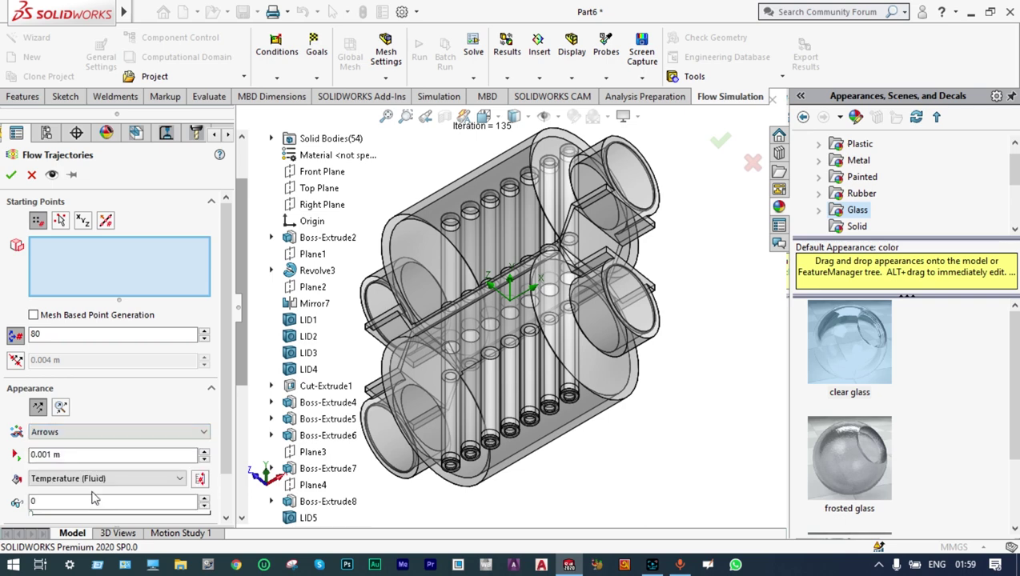
Step: Add the hidden LID3 and LID4 faces as trajectory starting points via Select Other
right_click(634, 299)
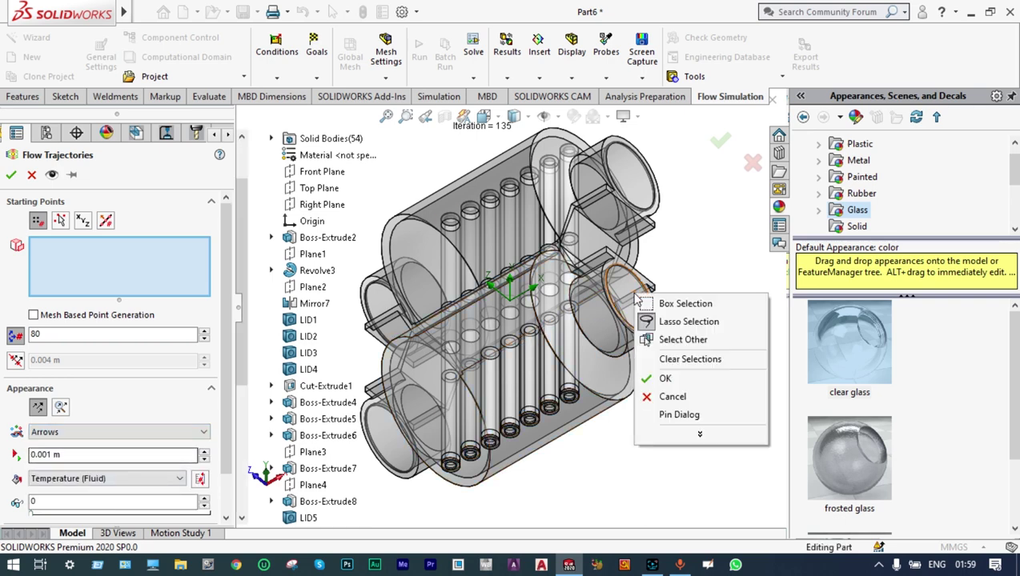
left_click(663, 341)
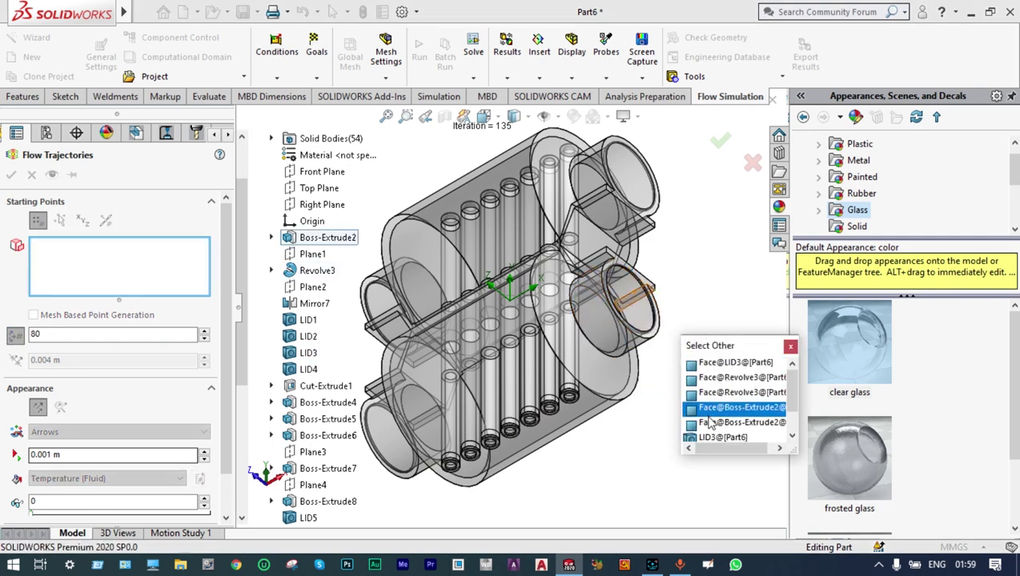
left_click(712, 438)
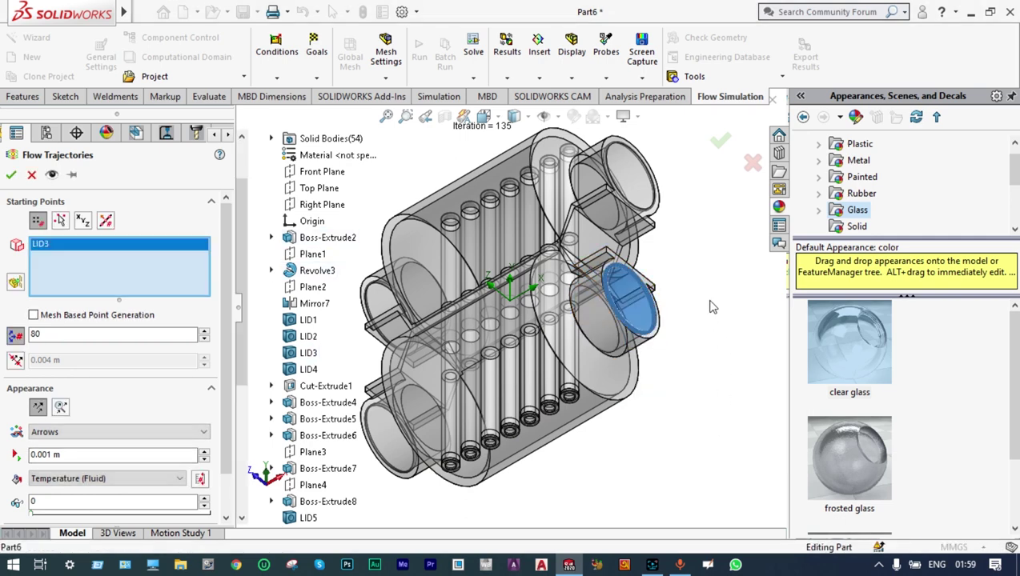
right_click(623, 168)
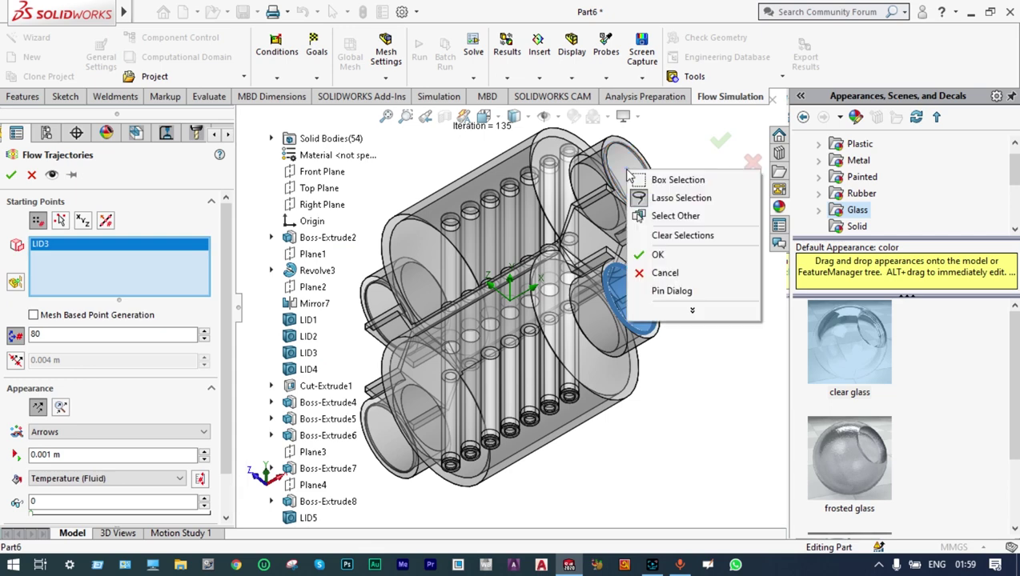
left_click(658, 216)
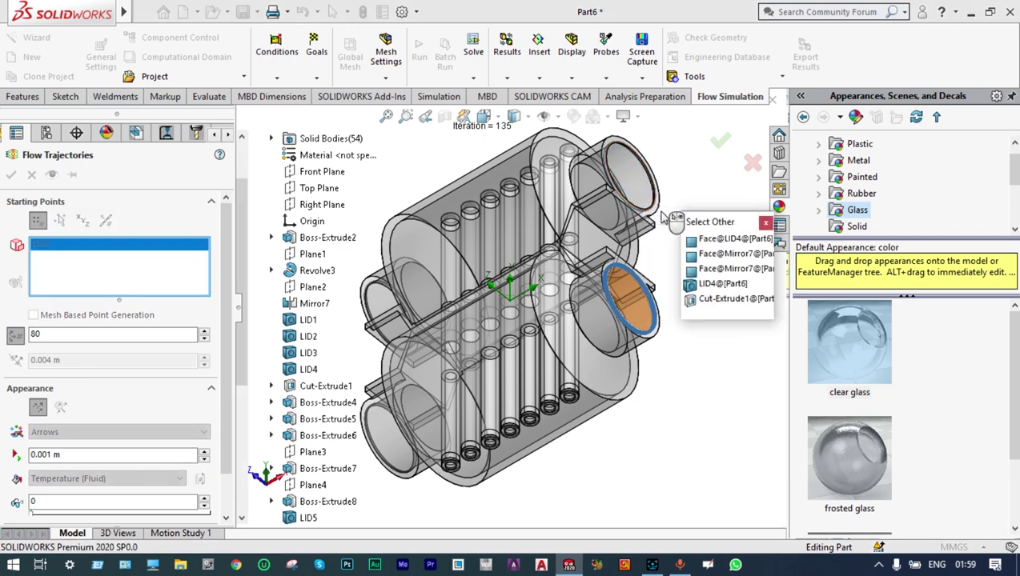
left_click(720, 284)
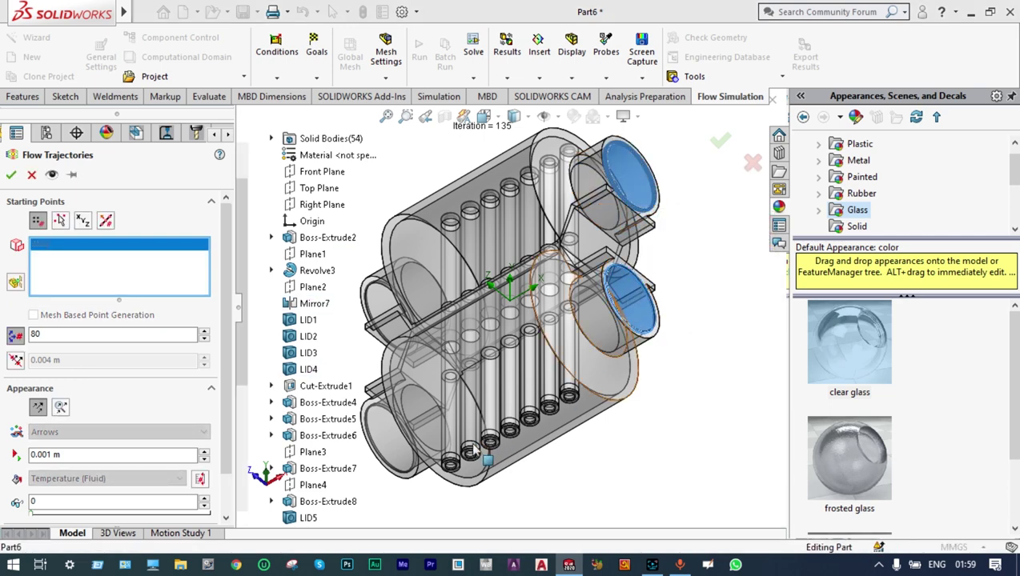
scroll(453, 462, "down", 5)
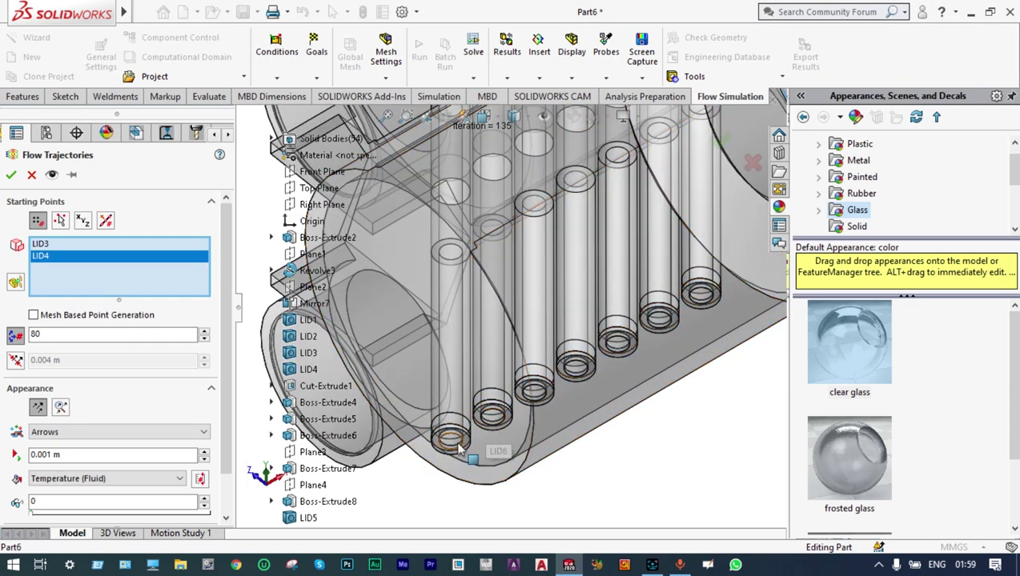
scroll(480, 432, "down", 2)
scroll(512, 356, "down", 2)
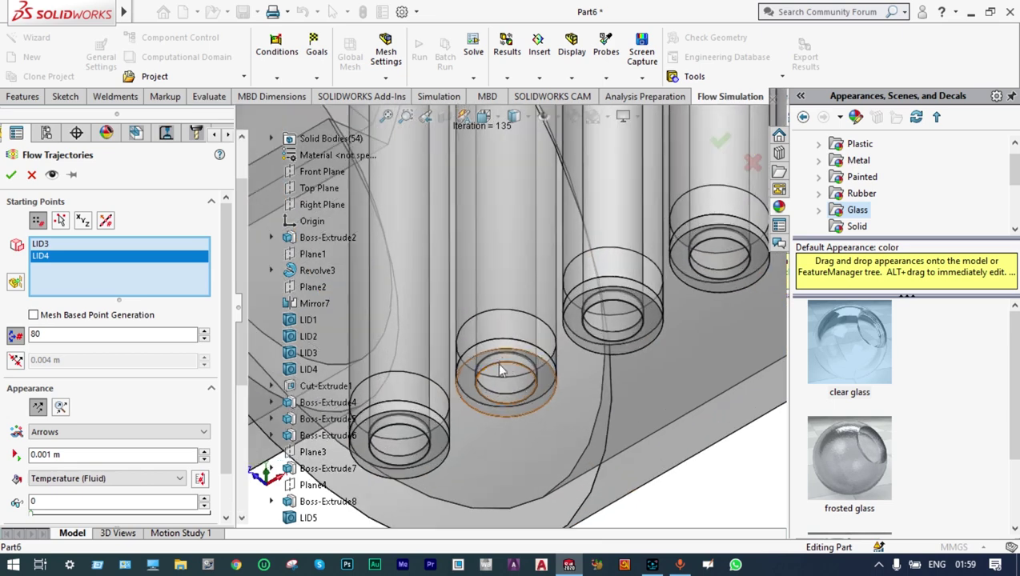
Step: Add the LID5, LID6 and LID8 faces as further trajectory starting points
right_click(398, 449)
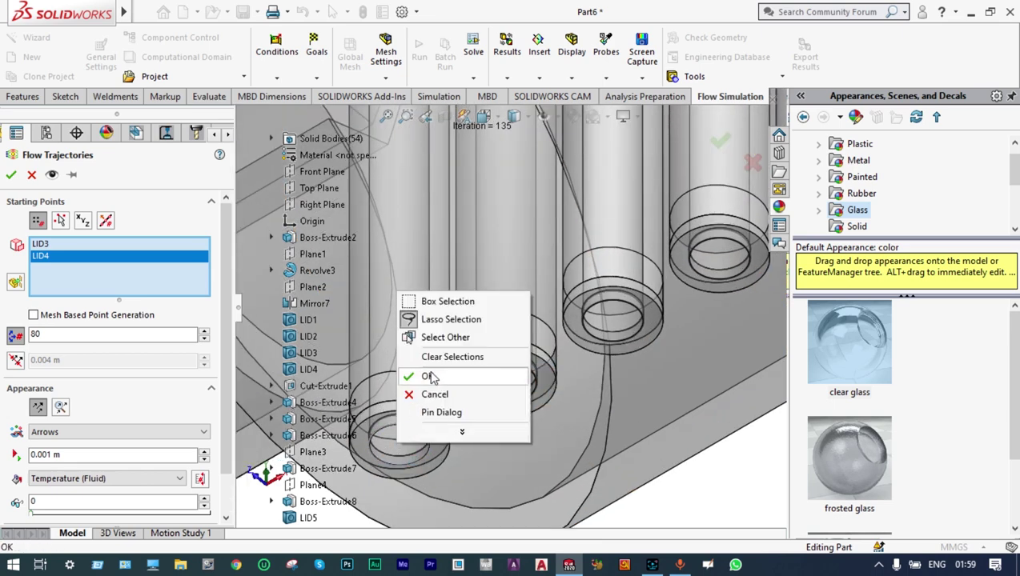
left_click(445, 337)
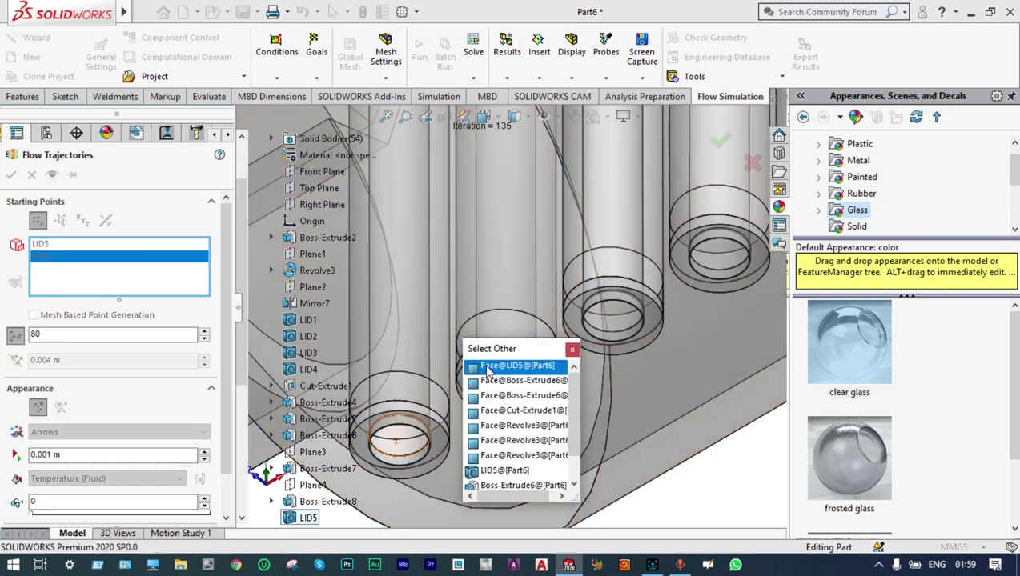
left_click(486, 367)
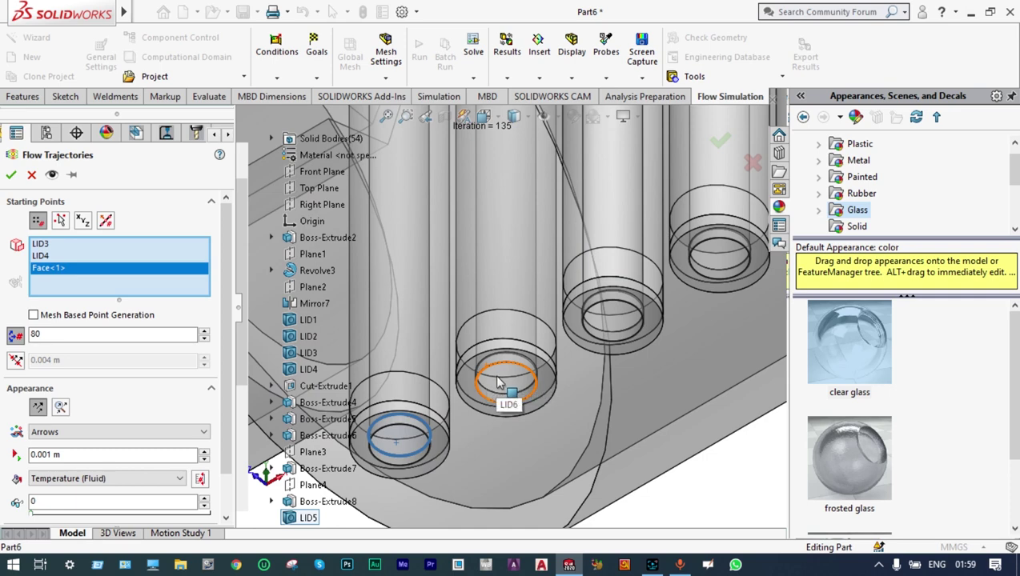
right_click(497, 382)
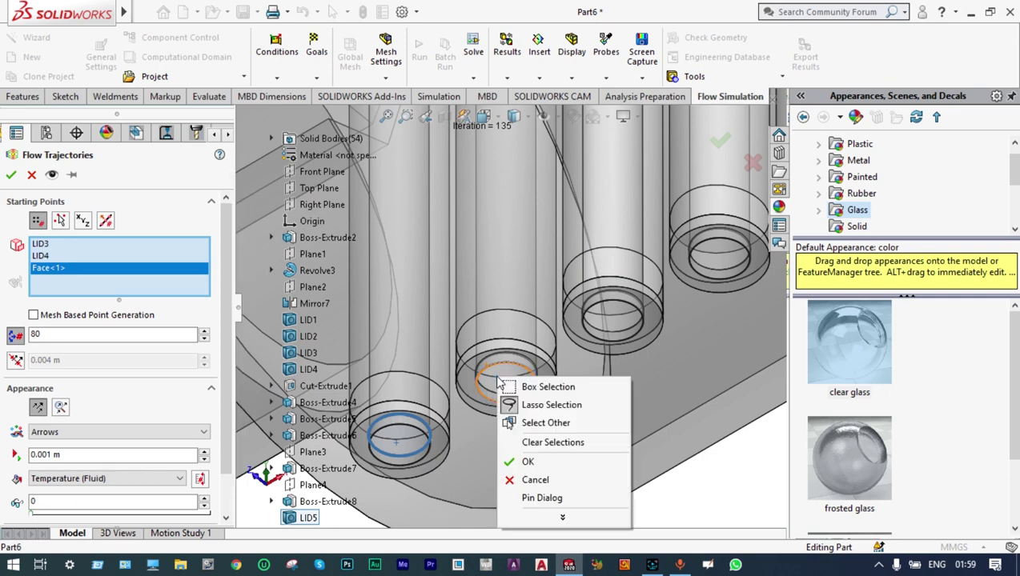
left_click(530, 421)
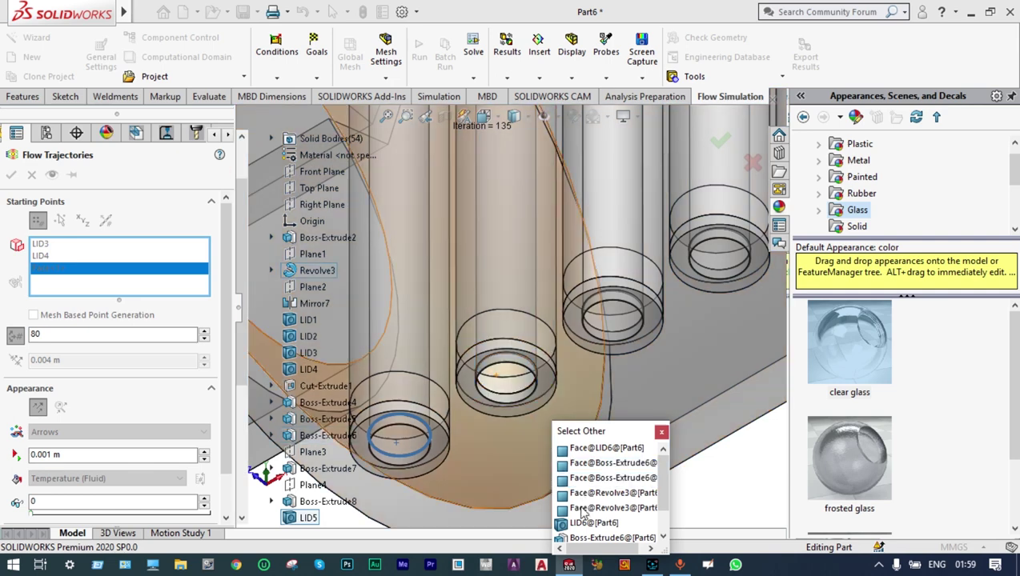
left_click(584, 524)
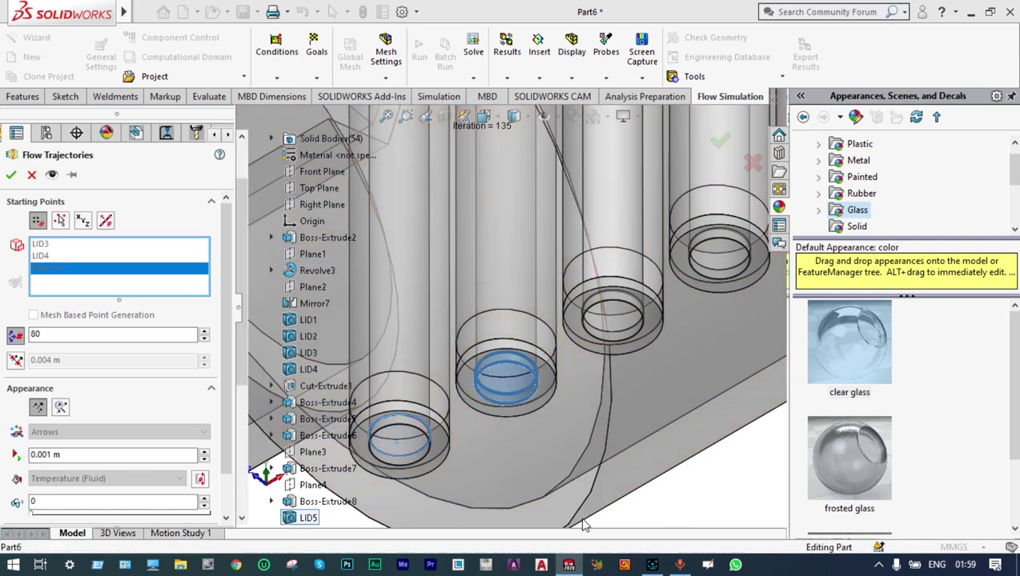
right_click(626, 324)
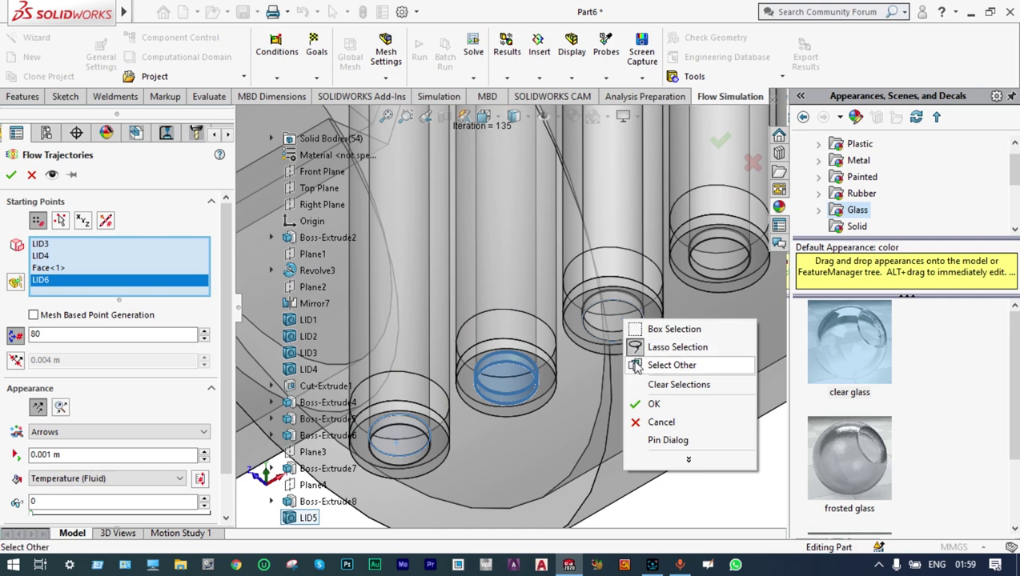
left_click(670, 365)
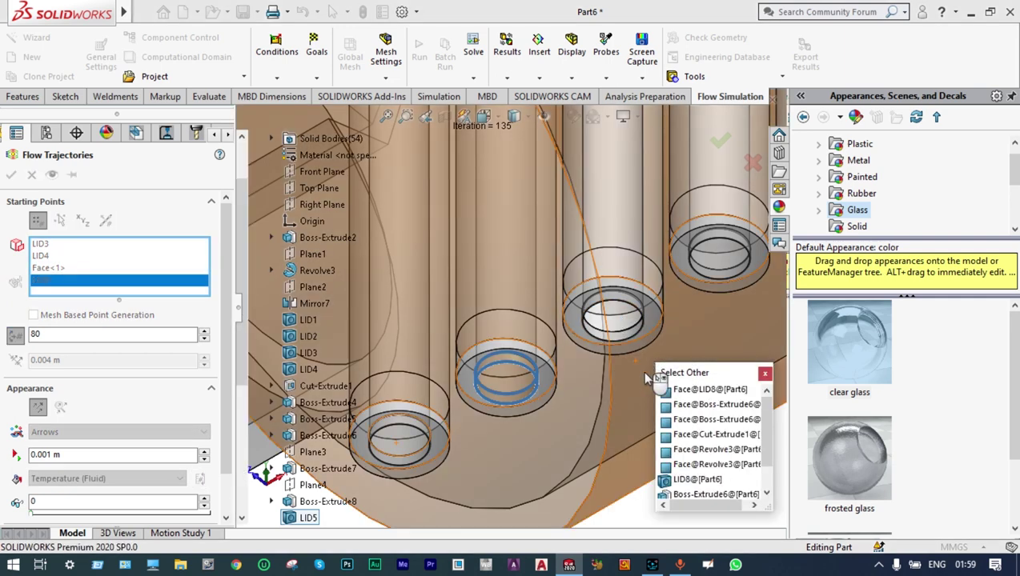
left_click(685, 390)
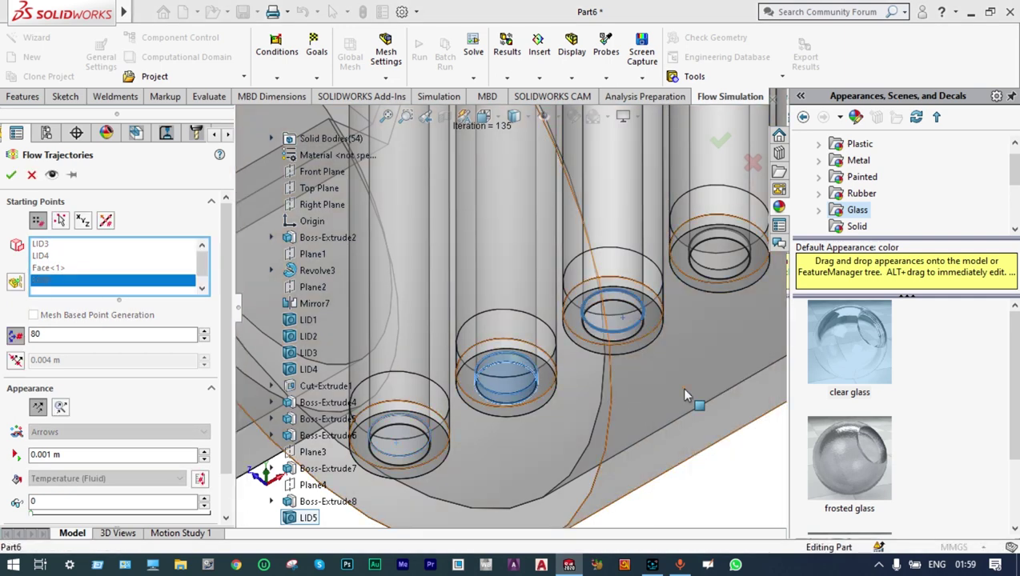
right_click(718, 264)
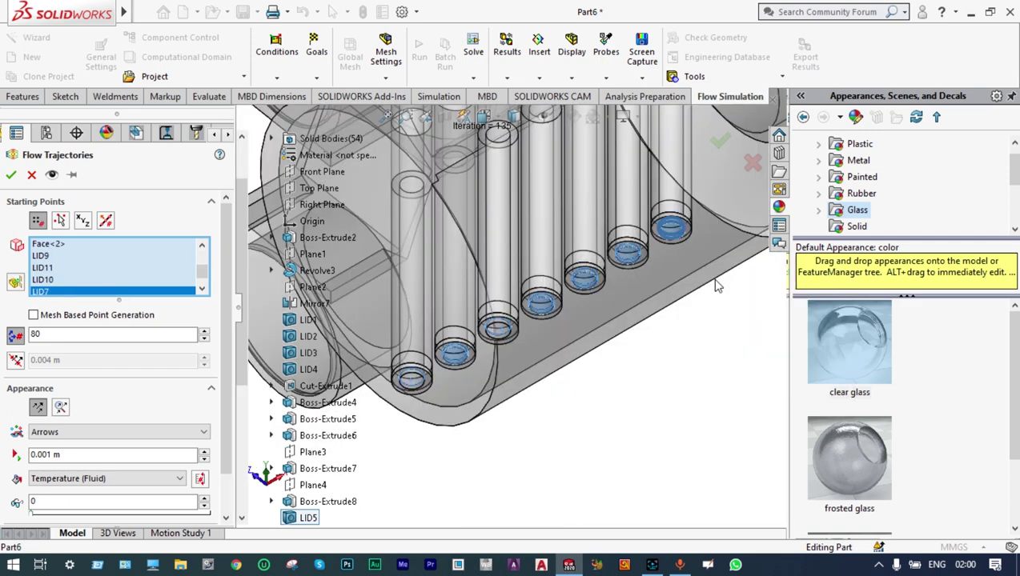
Step: Generate Flow Trajectories 1 and orbit the model to inspect them from below and the side
left_click(11, 176)
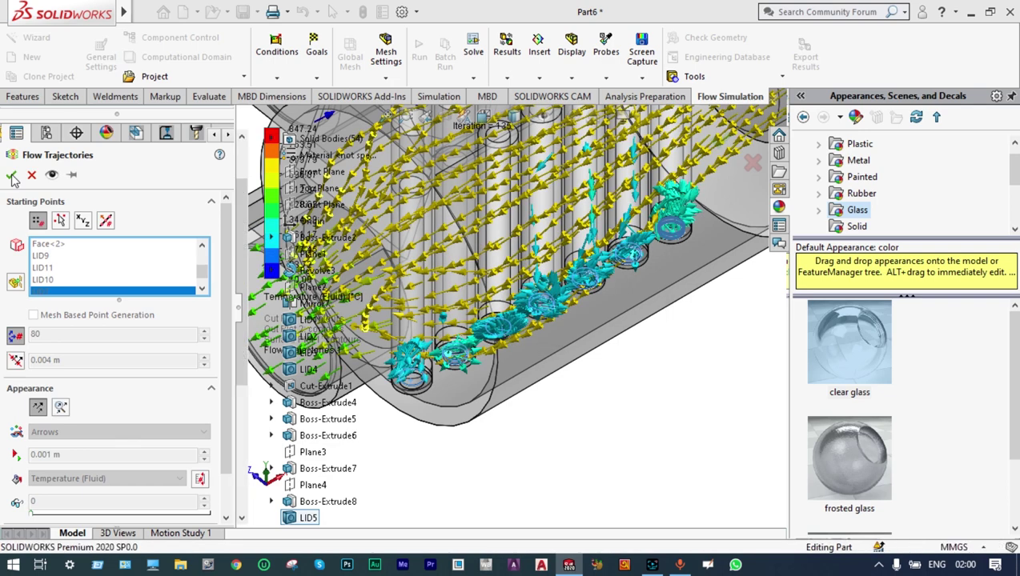
scroll(617, 348, "up", 5)
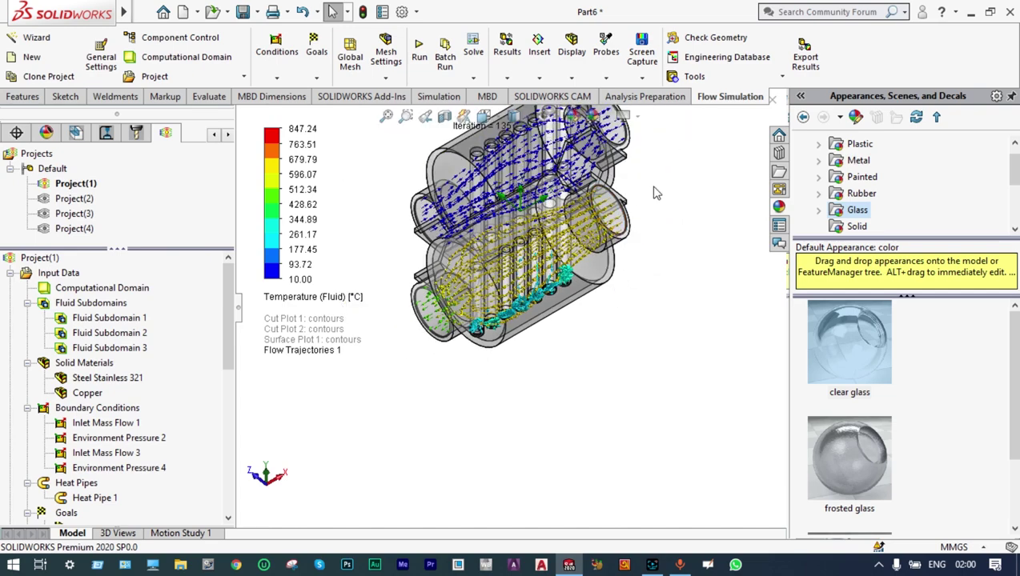
right_click(654, 192)
left_click(677, 244)
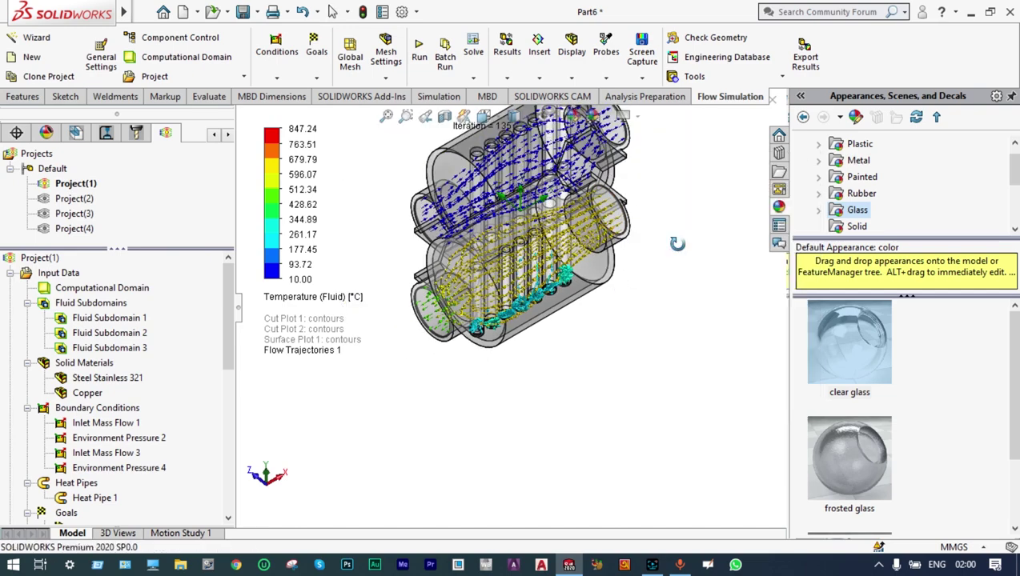
left_click_drag(677, 244, 454, 299)
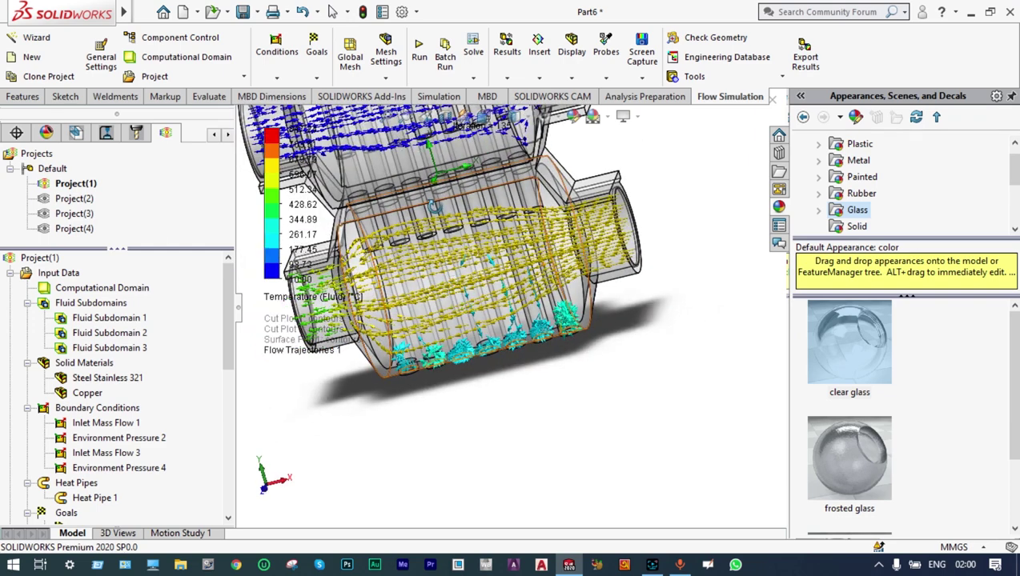
left_click_drag(433, 206, 436, 219)
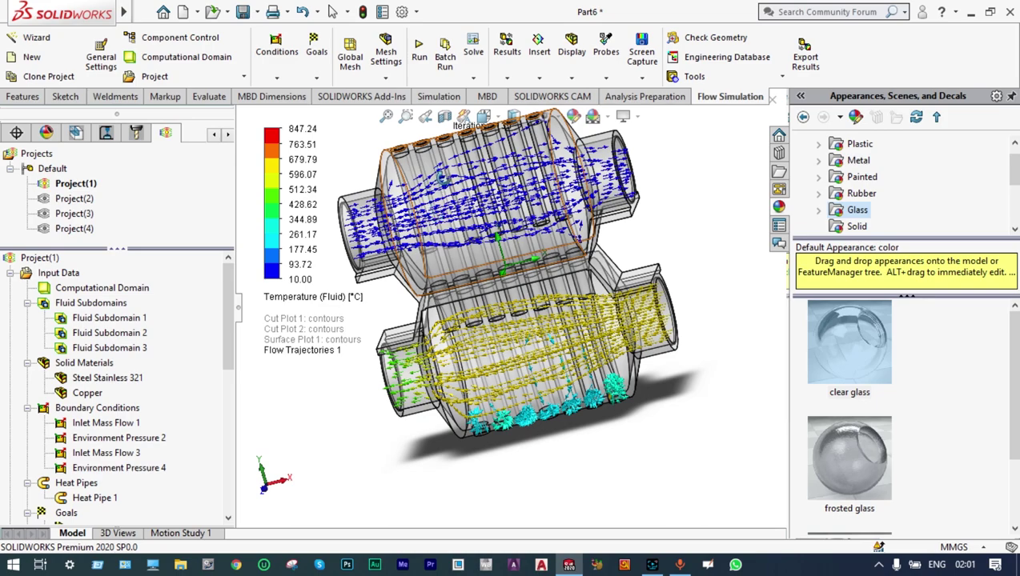
left_click_drag(443, 178, 456, 136)
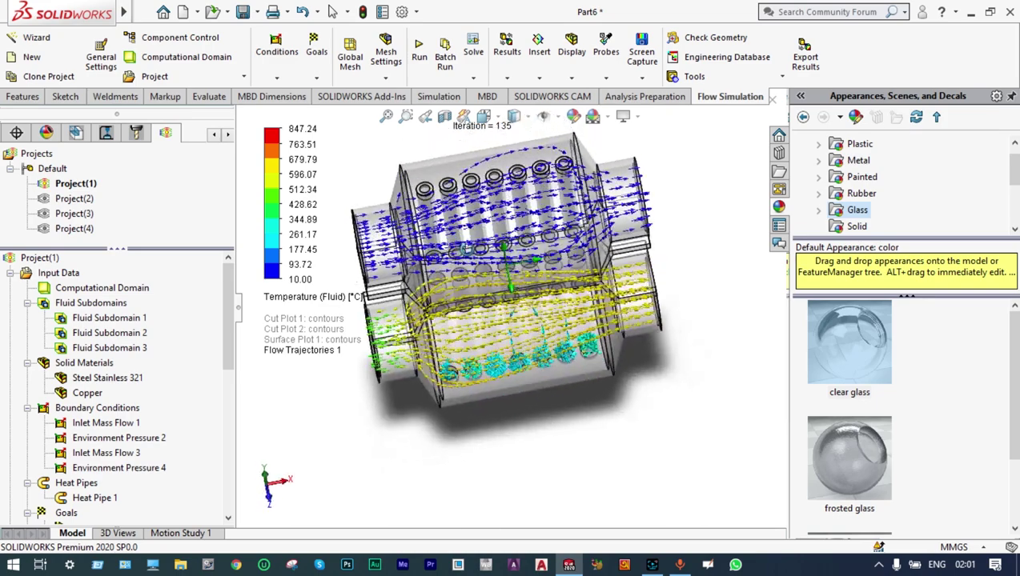
Step: Zoom in and out on the trajectories and scroll the Results tree
scroll(431, 210, "down", 3)
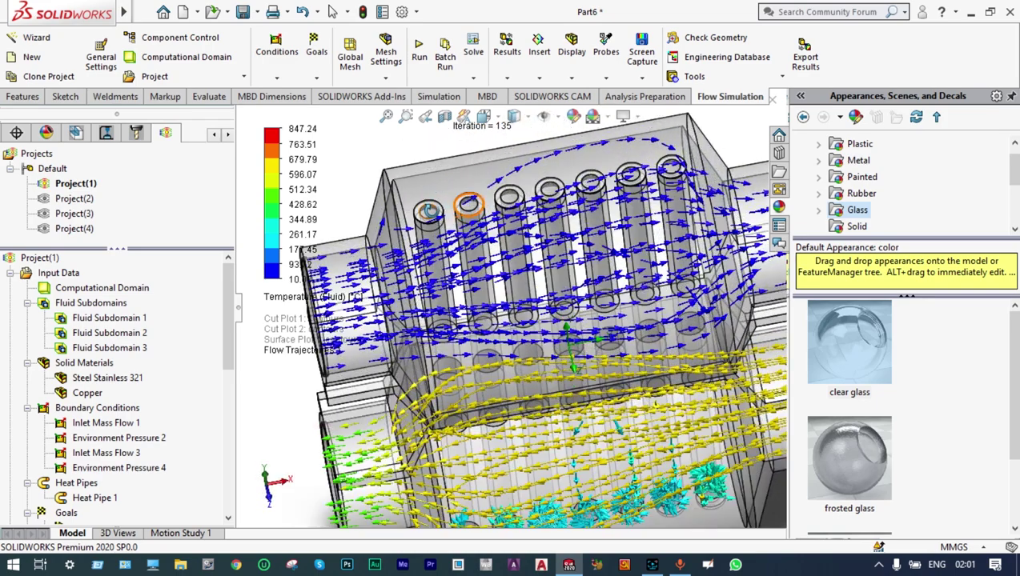
scroll(448, 215, "up", 5)
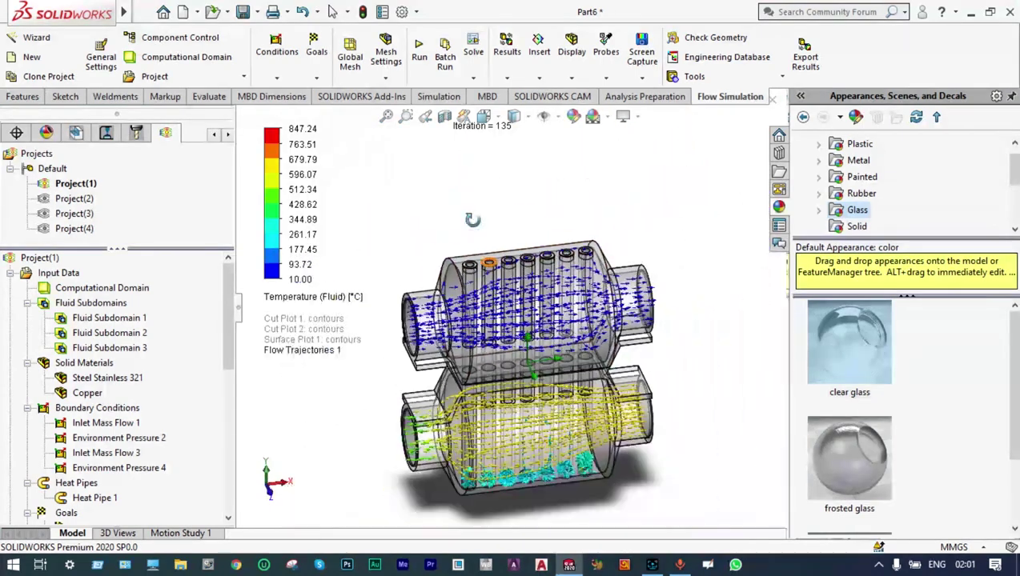
scroll(472, 220, "down", 3)
scroll(113, 445, "down", 8)
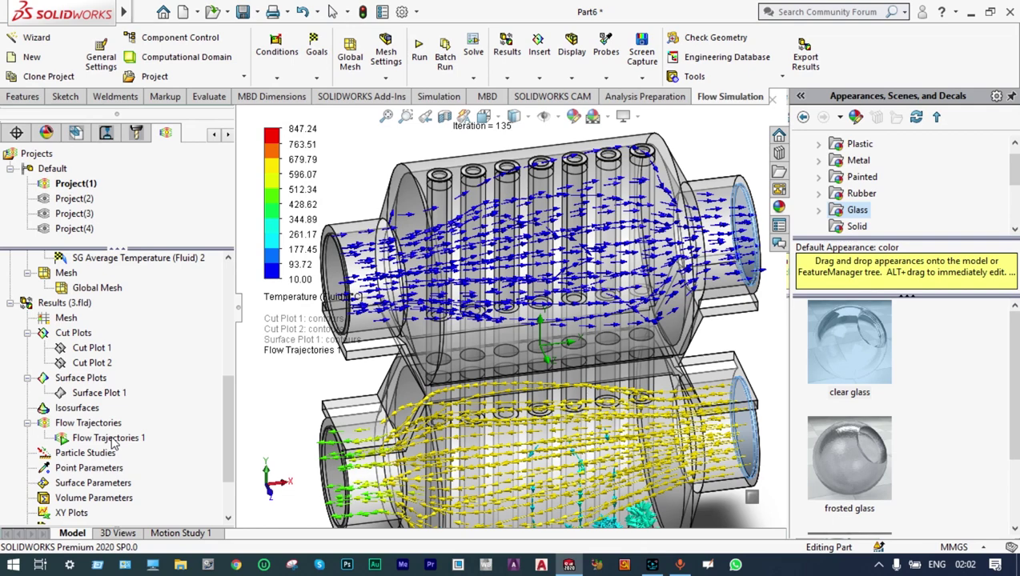
scroll(346, 299, "up", 3)
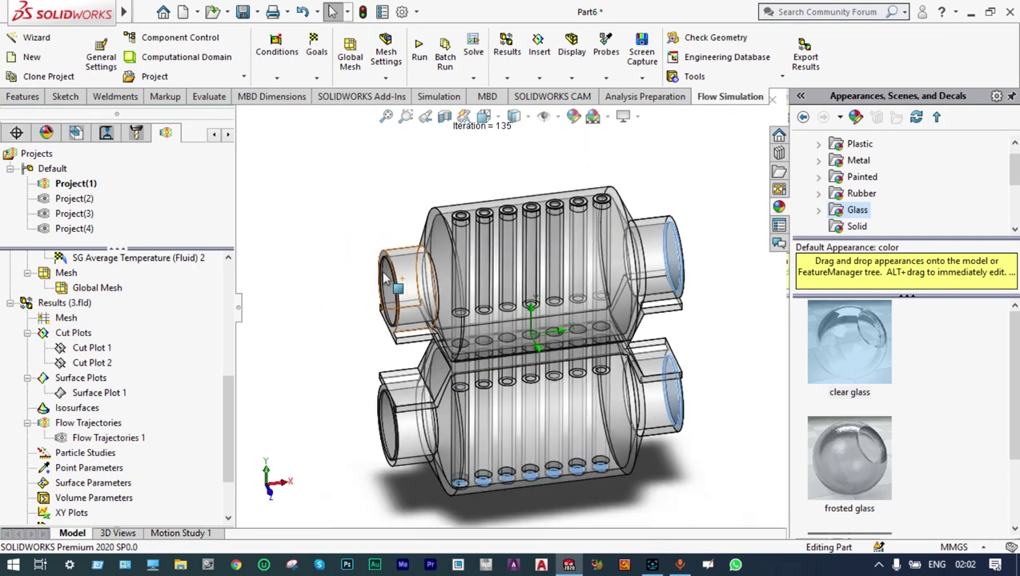
left_click_drag(232, 362, 232, 411)
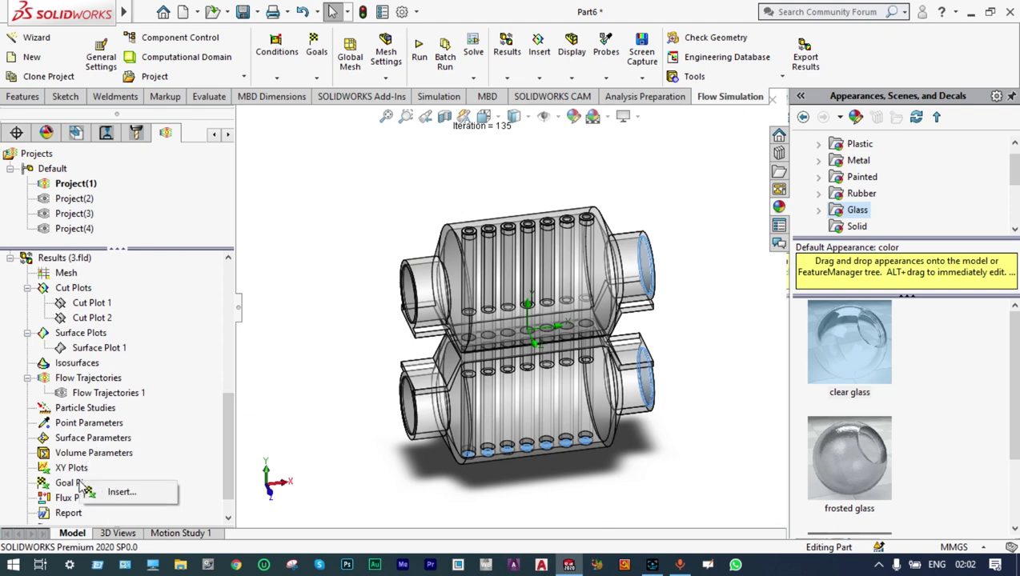
Step: Create a goal plot against Iterations with All goals checked
double_click(110, 488)
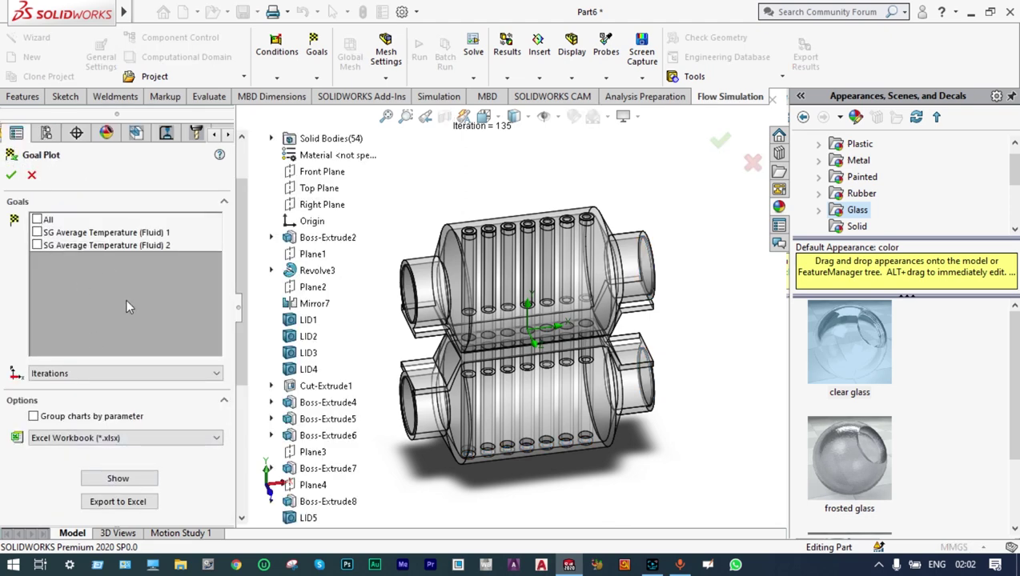
left_click(36, 219)
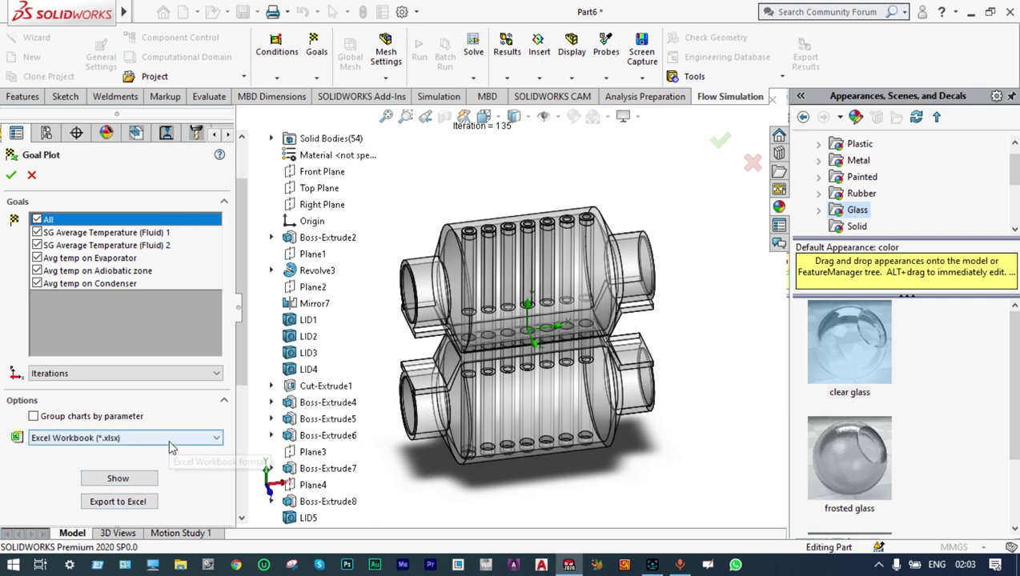
Step: Review the goal summary table, close it, and export Goal Plot 1 to Excel
left_click(141, 480)
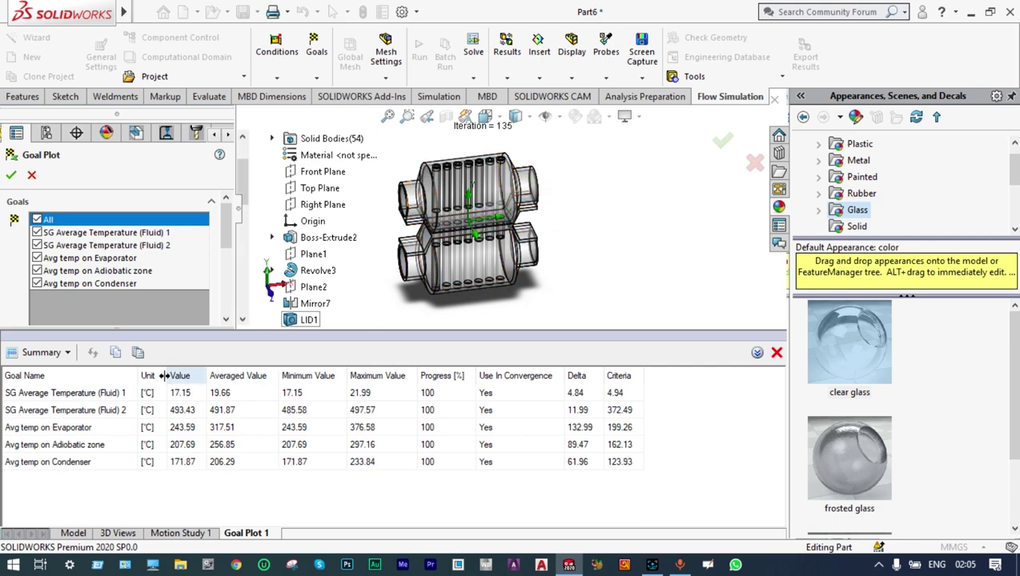
left_click(777, 354)
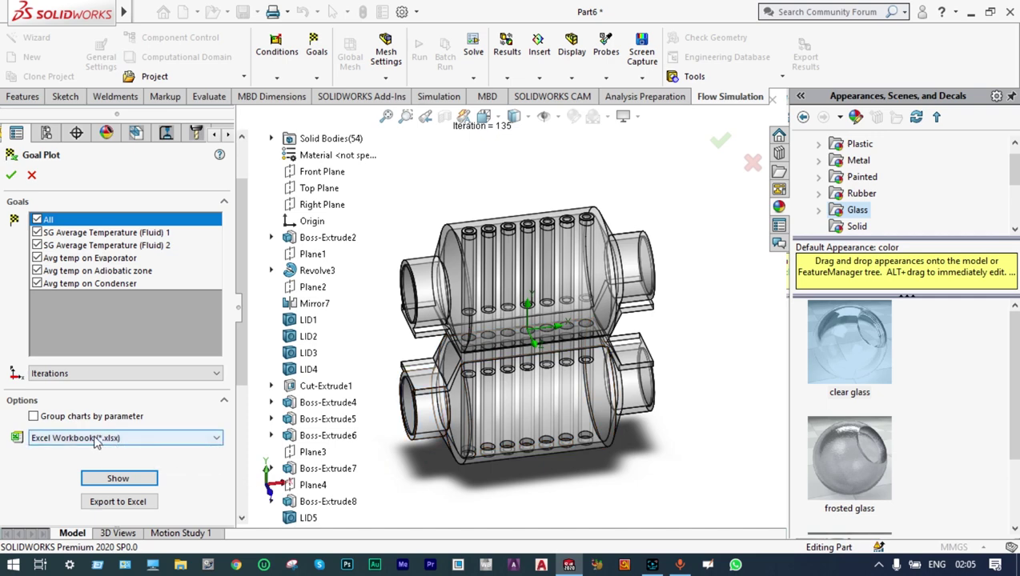
left_click(134, 501)
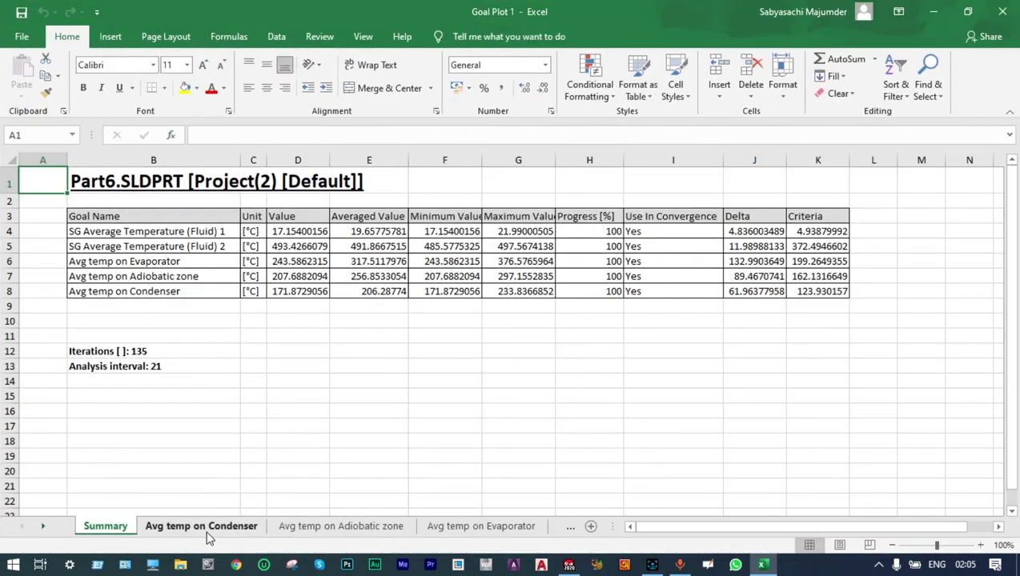
Step: Review the Avg temp on Condenser, Adiobatic zone and Evaporator chart sheets in Excel
left_click(209, 530)
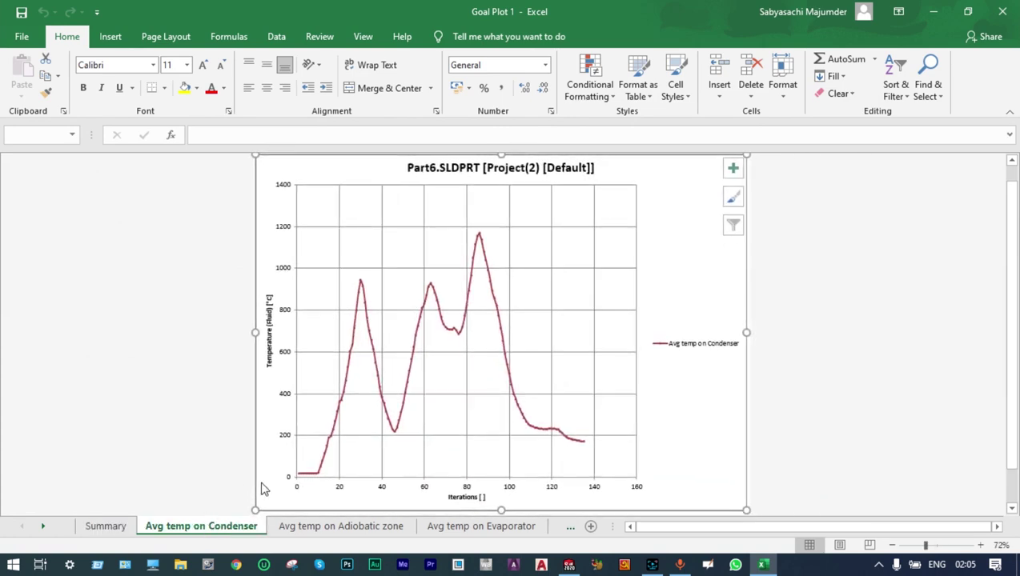
left_click(264, 486)
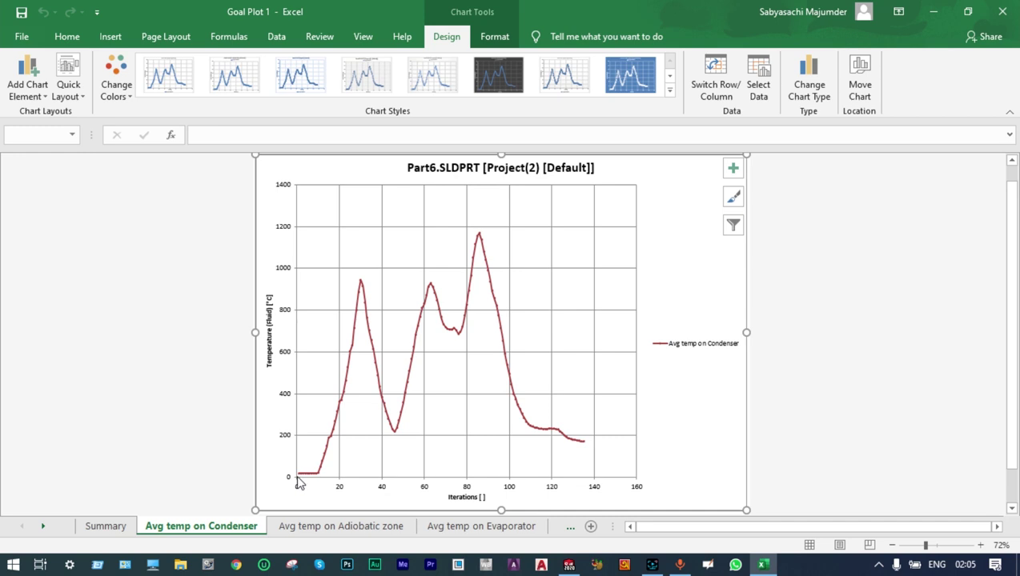
mouse_move(300, 478)
mouse_move(585, 449)
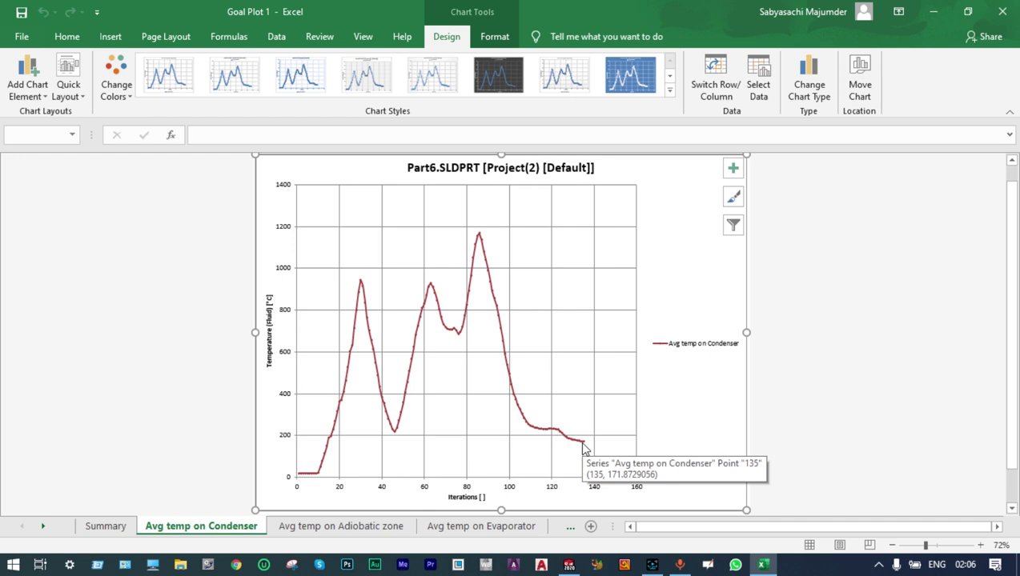
left_click(378, 526)
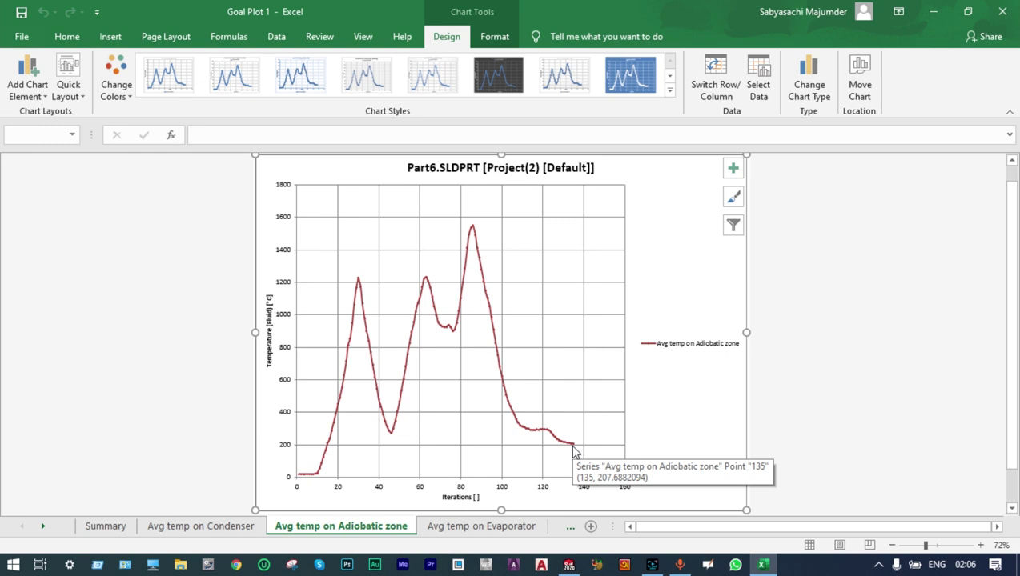
left_click(515, 528)
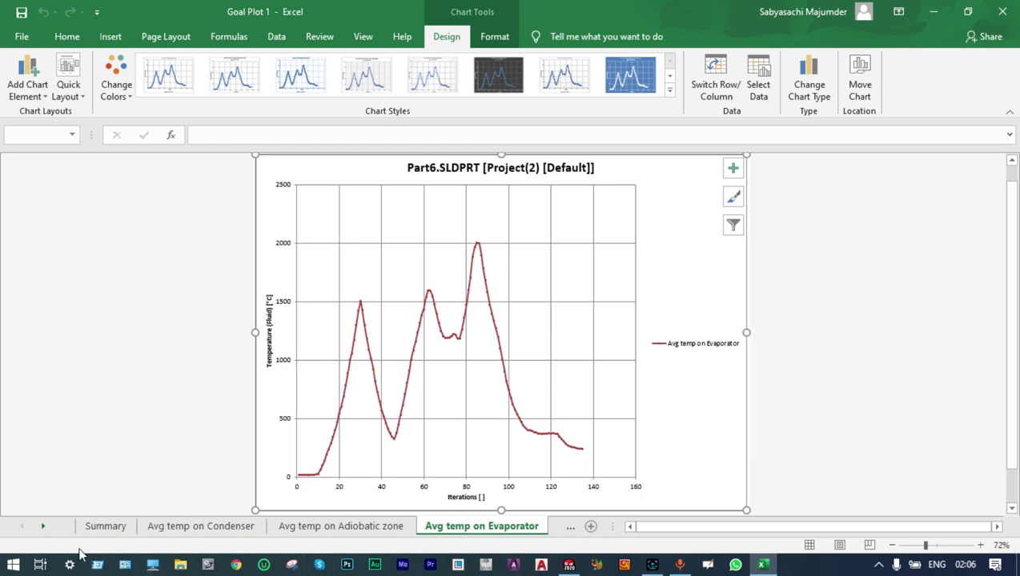
Step: Check the SG Average Temperature (Fluid) 1 chart values, then close the Goal Plot 1 workbook
left_click(44, 527)
left_click(43, 526)
left_click(44, 527)
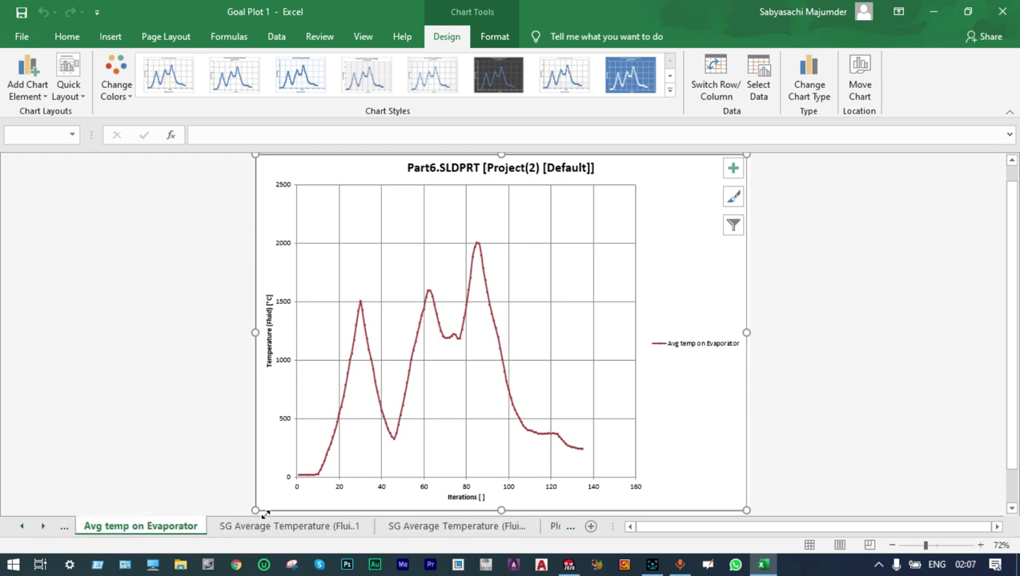
left_click(279, 528)
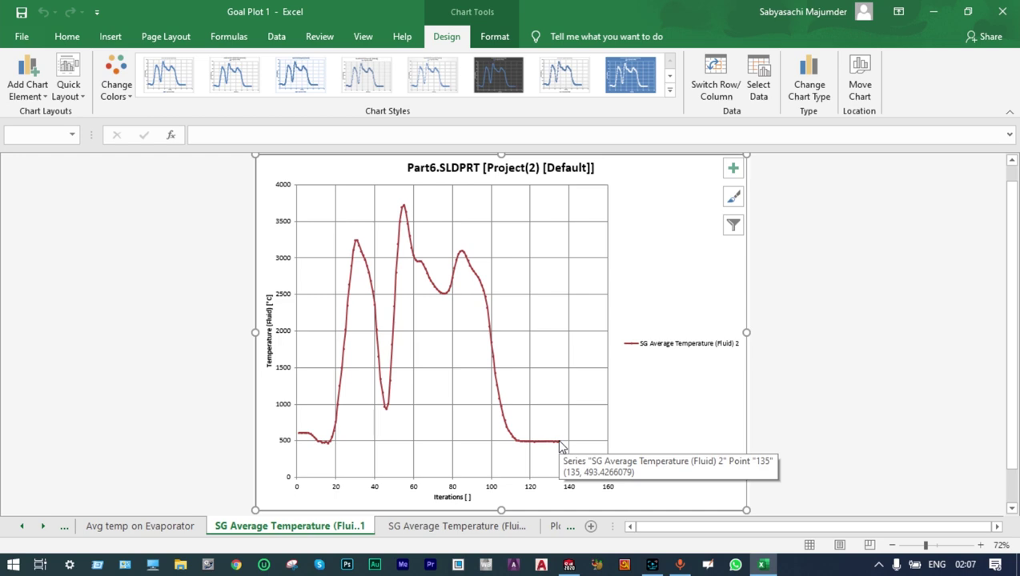
left_click(474, 531)
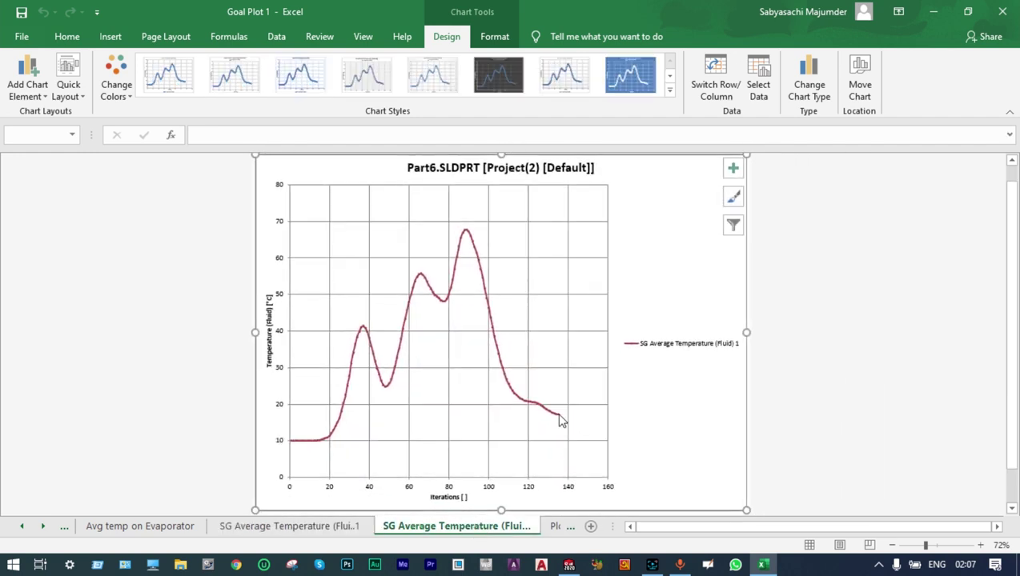
mouse_move(561, 422)
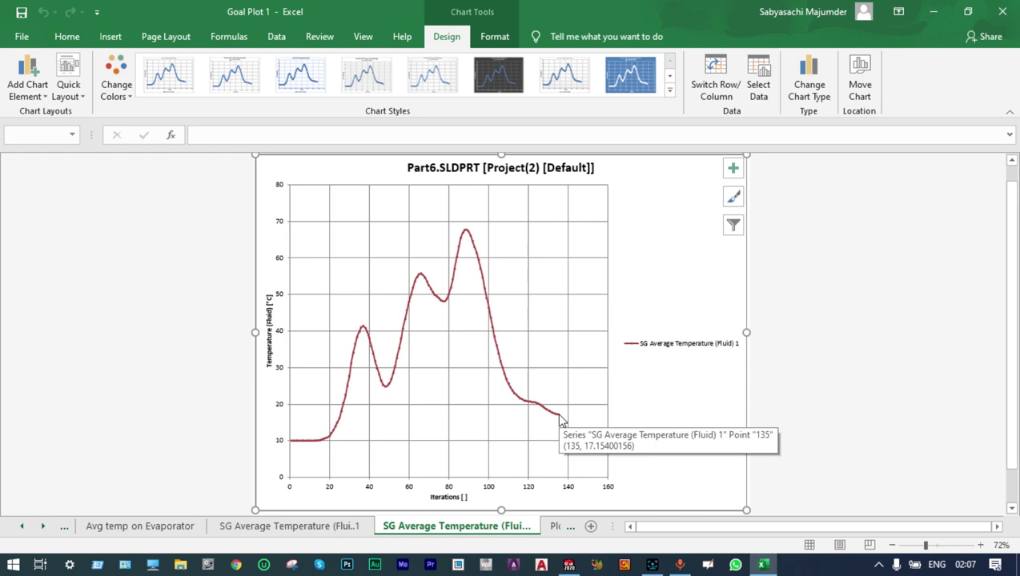
left_click(1010, 9)
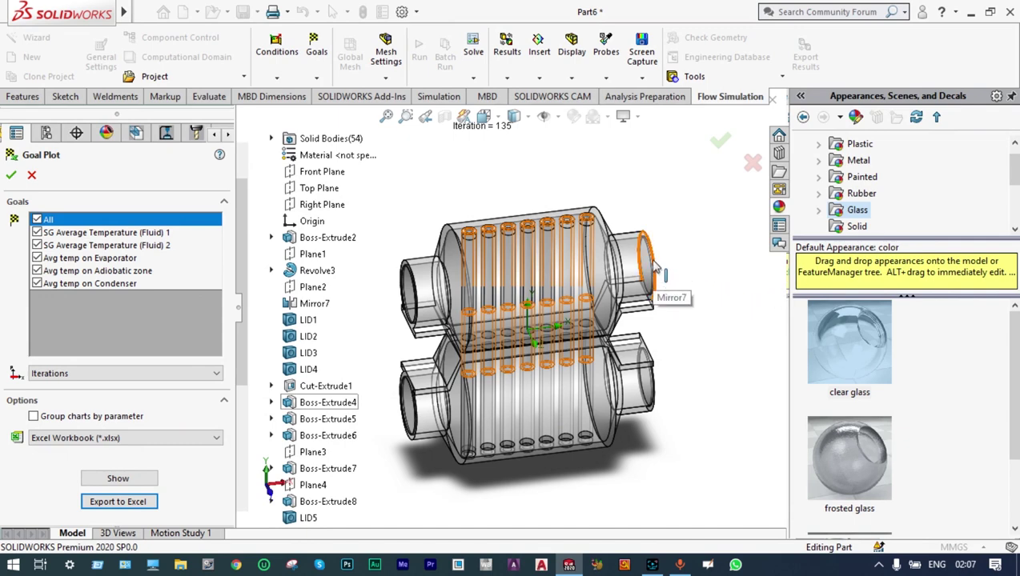
Step: Accept the Goal Plot and create a new parametric study, What If Analysis 1
left_click(720, 142)
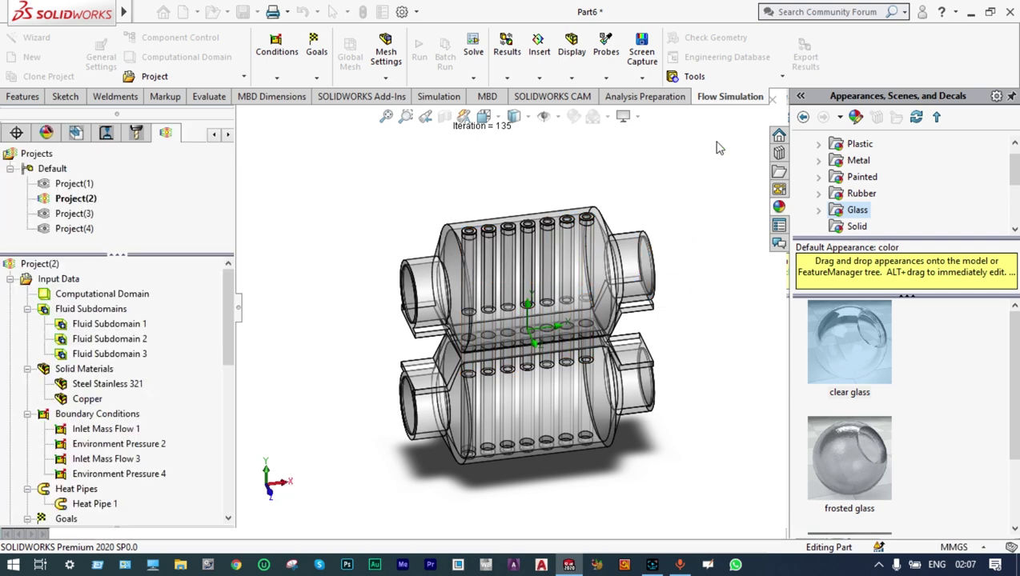
left_click(474, 80)
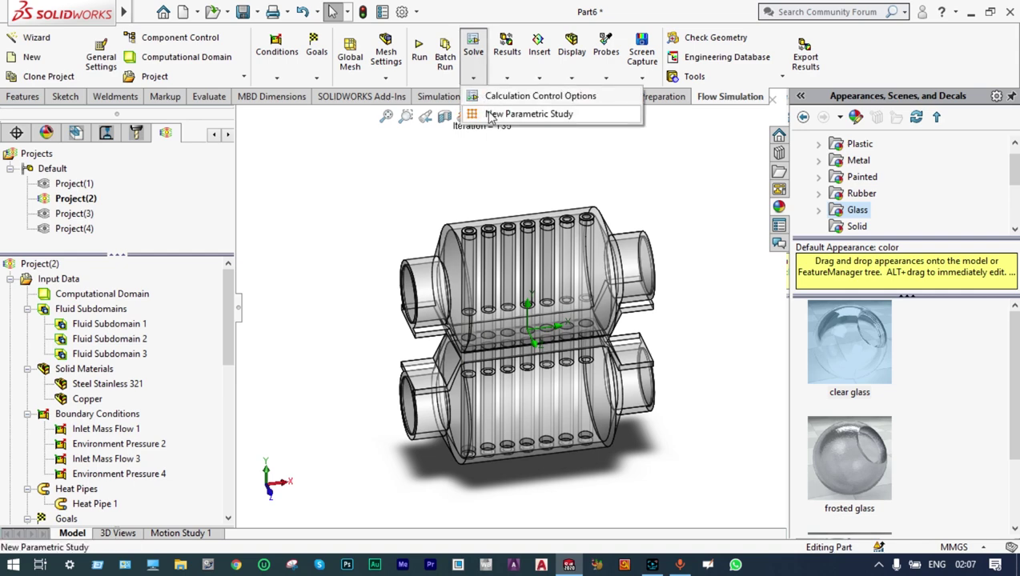
left_click(497, 117)
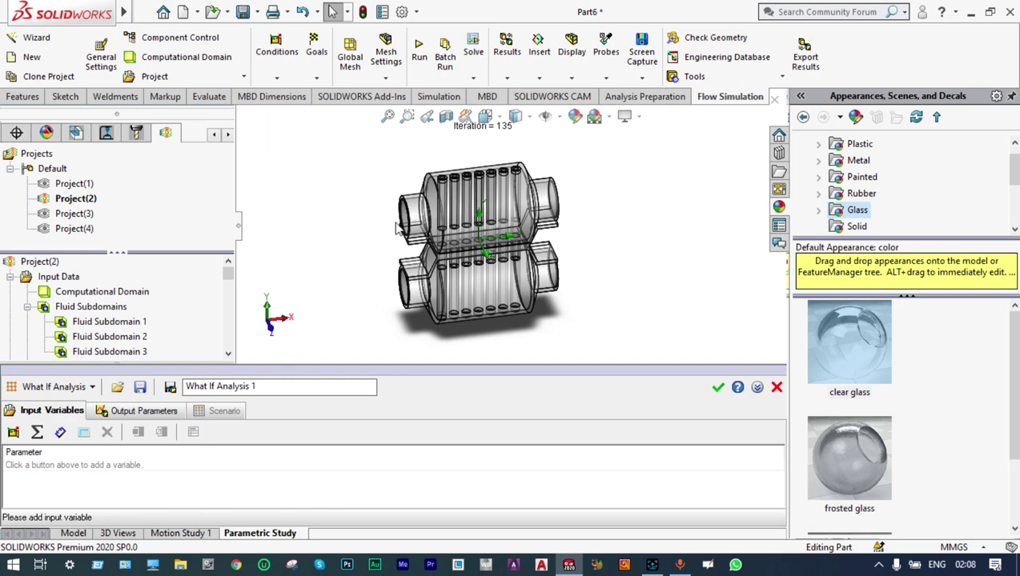
Step: Switch to Design of Experiments and Optimization and add Inlet Mass Flow 3's mass flow rate as input
left_click(92, 390)
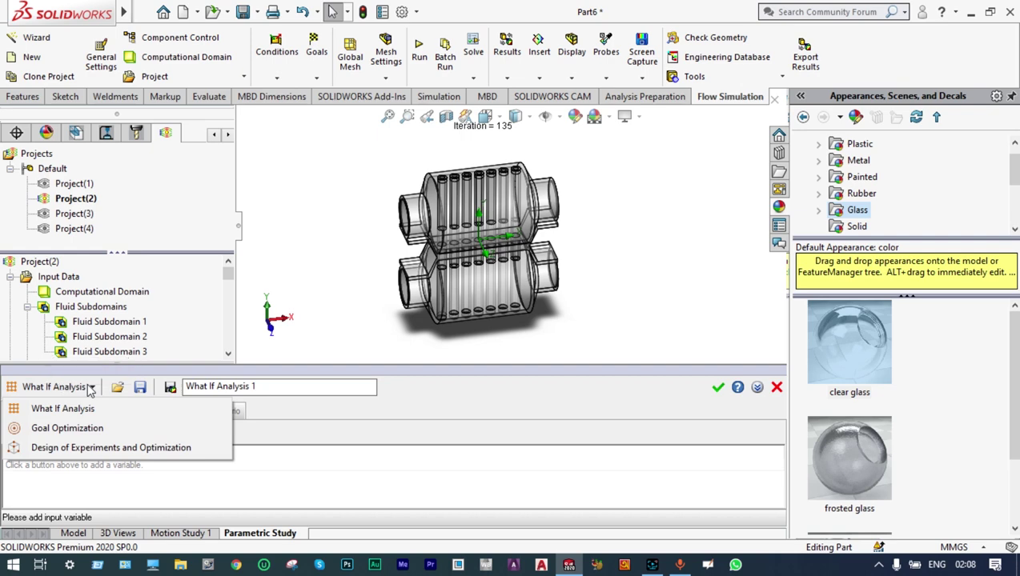
left_click(102, 448)
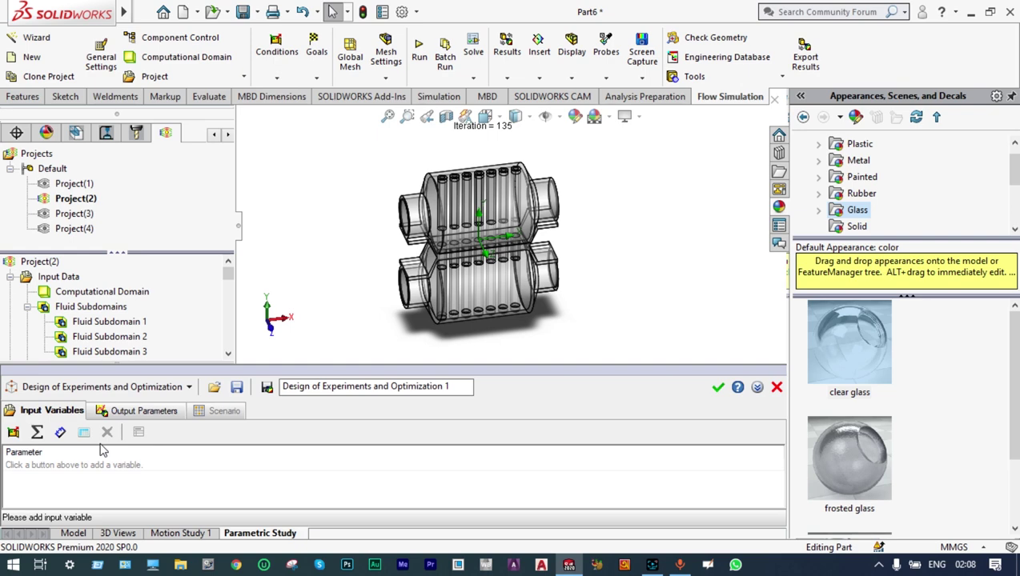
left_click(15, 432)
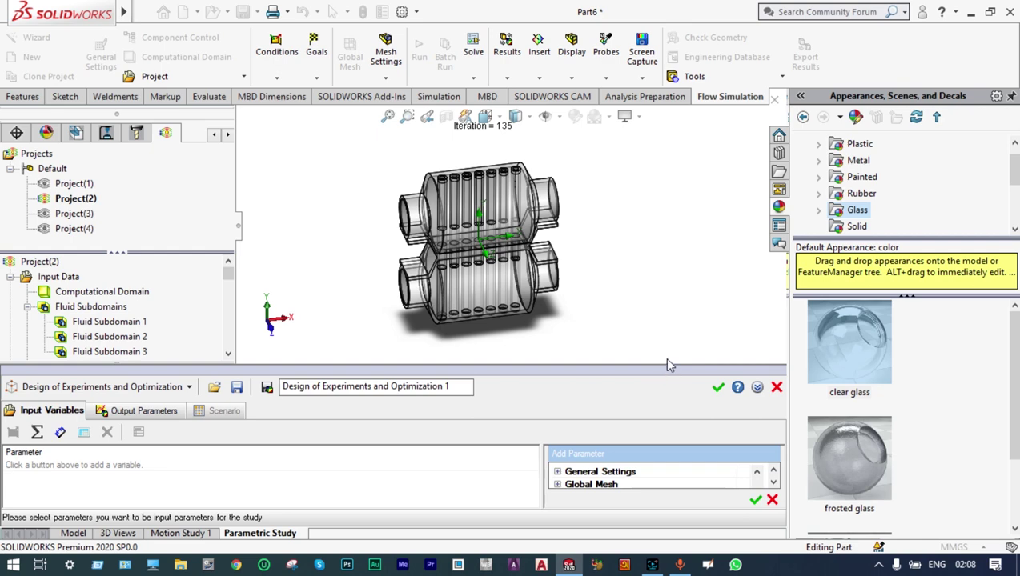
left_click_drag(664, 369, 663, 310)
left_click(769, 466)
left_click(769, 466)
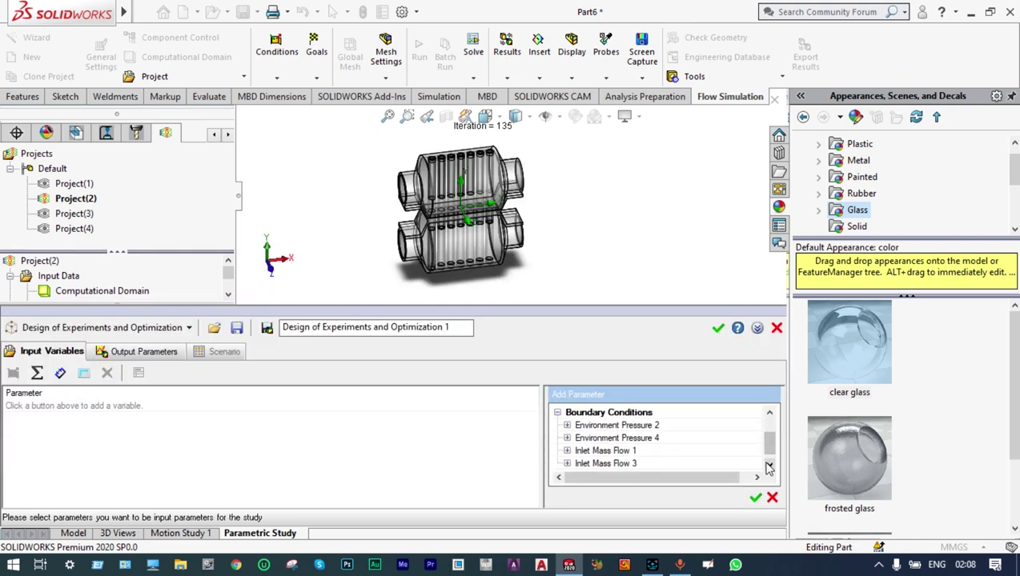
left_click(768, 466)
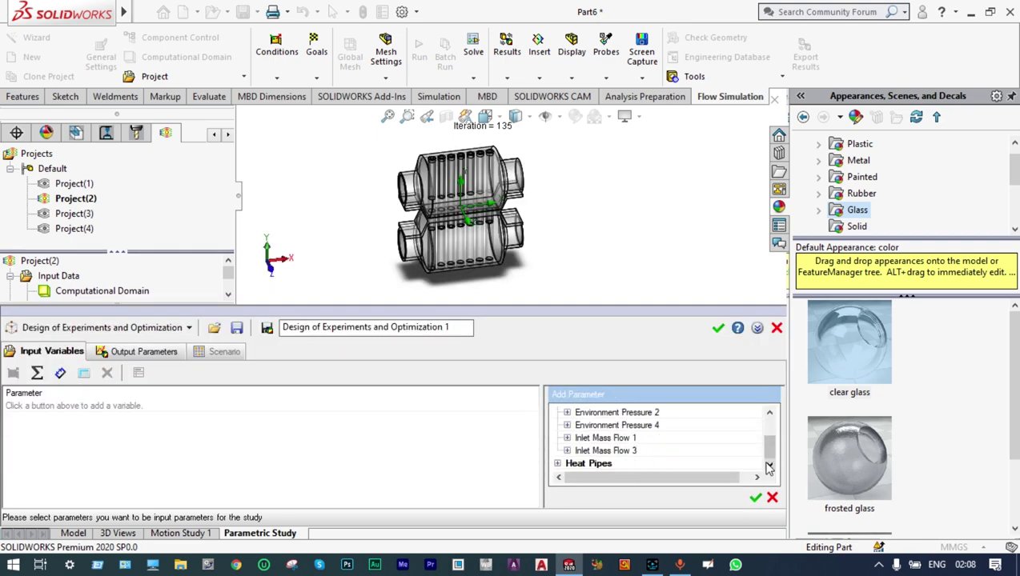
left_click(617, 453)
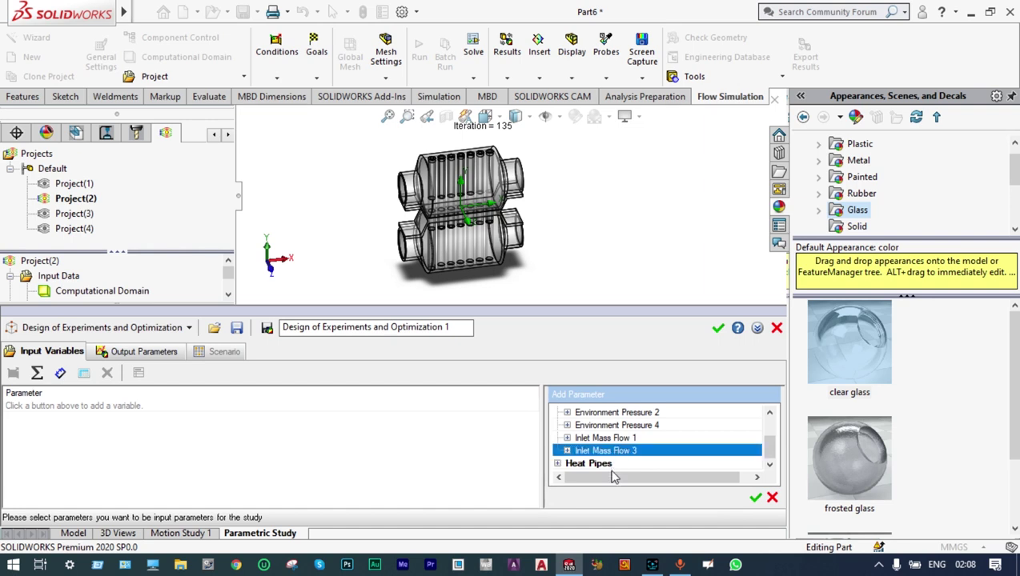
left_click(568, 451)
left_click(757, 463)
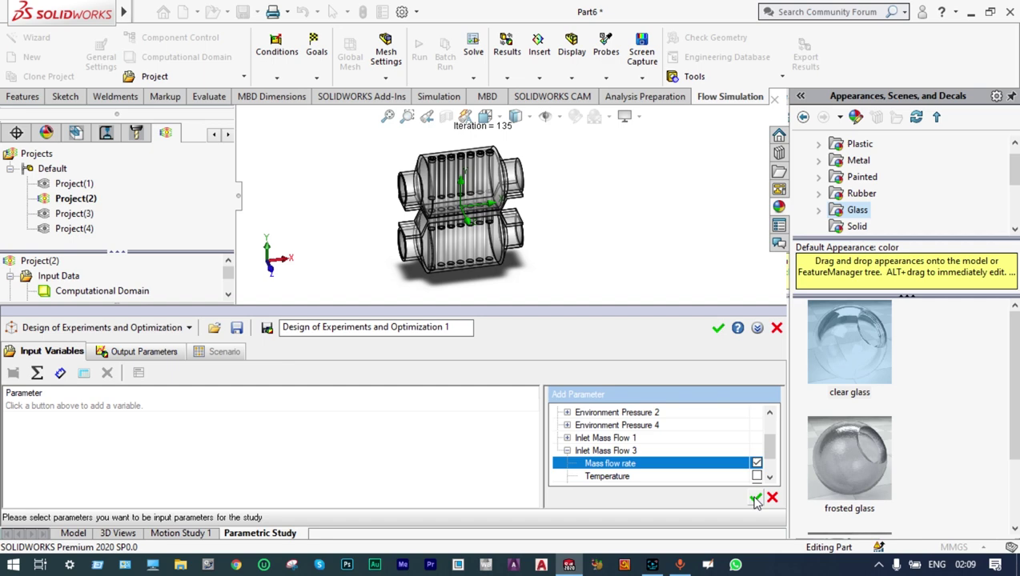
left_click(755, 499)
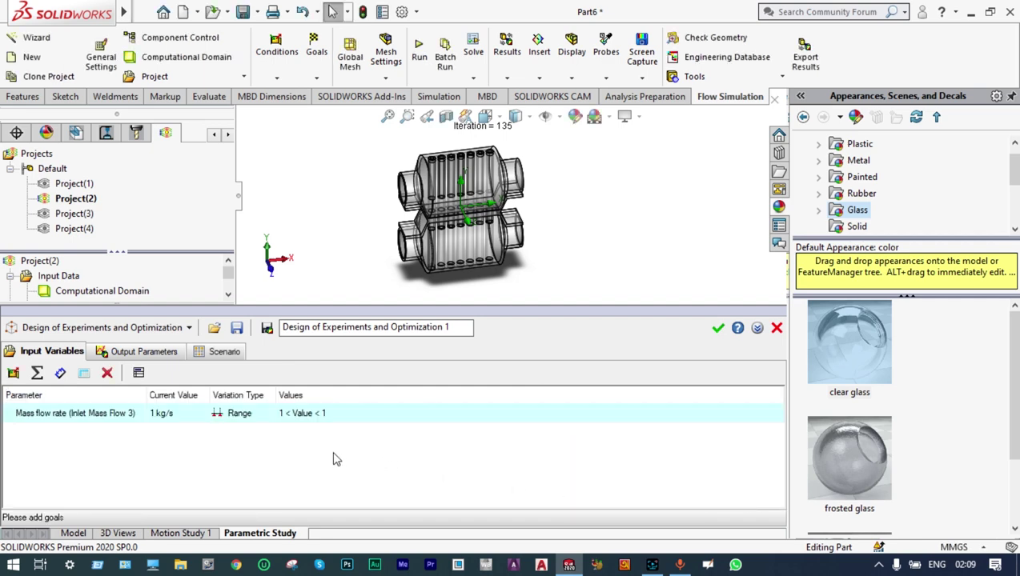
Step: Set the mass flow rate variation range to 0.2–0.8 kg/s
double_click(294, 414)
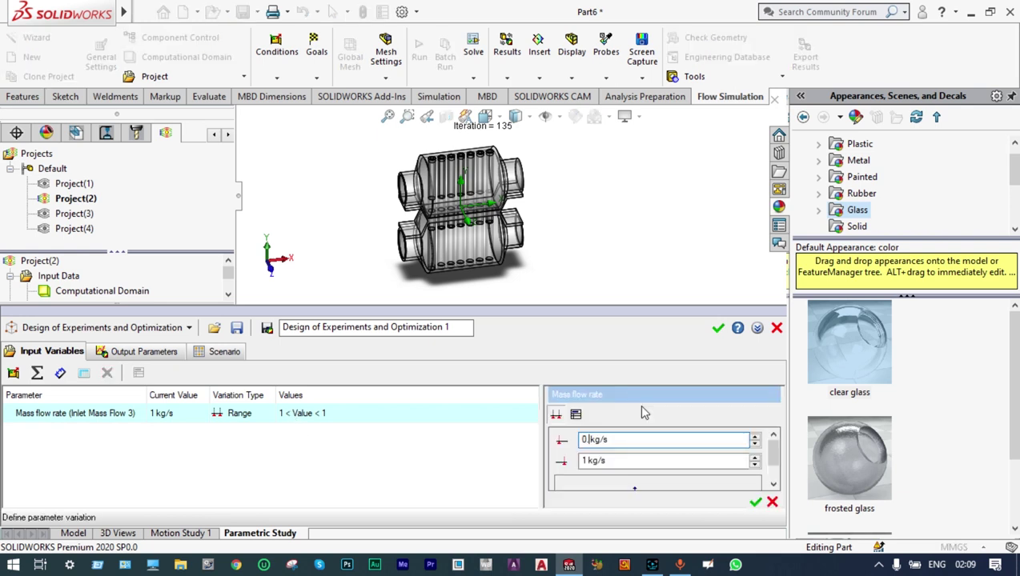
type("0.2")
double_click(590, 460)
type("0.8")
left_click(755, 503)
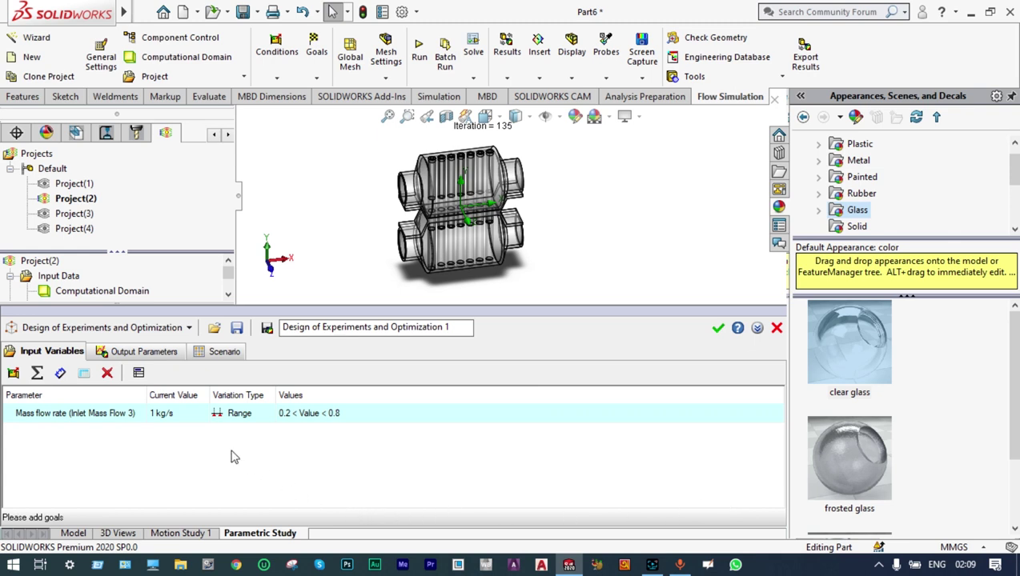
Step: Add all five temperature goals as output parameters, then go to the Scenario setup
left_click(157, 357)
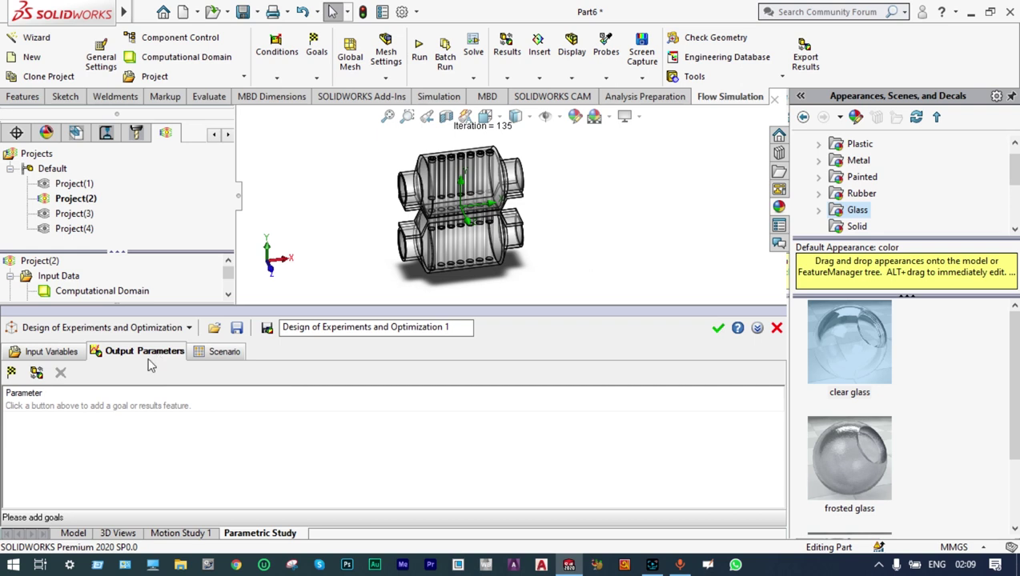
left_click(12, 374)
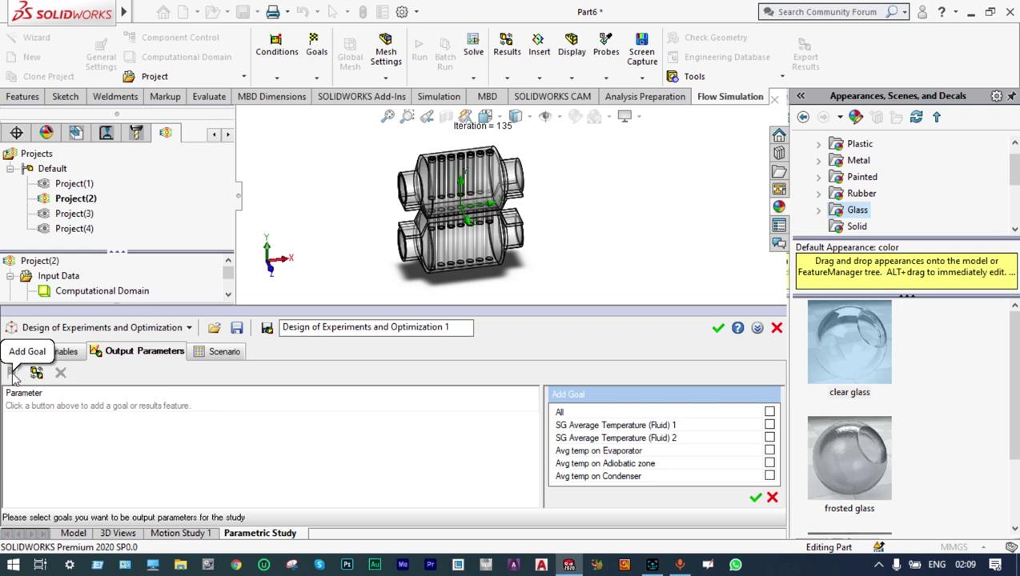
left_click(768, 413)
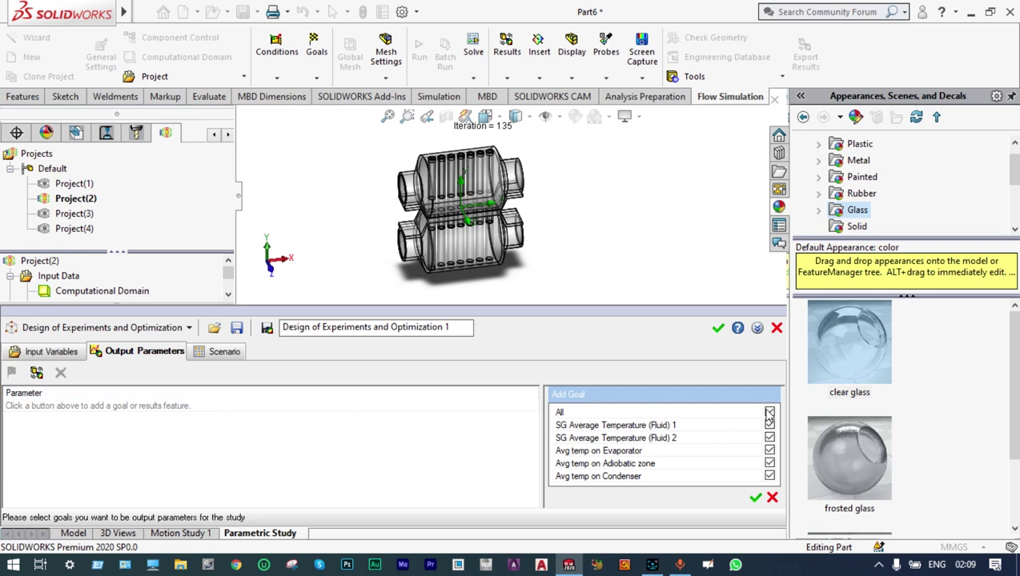
left_click(755, 499)
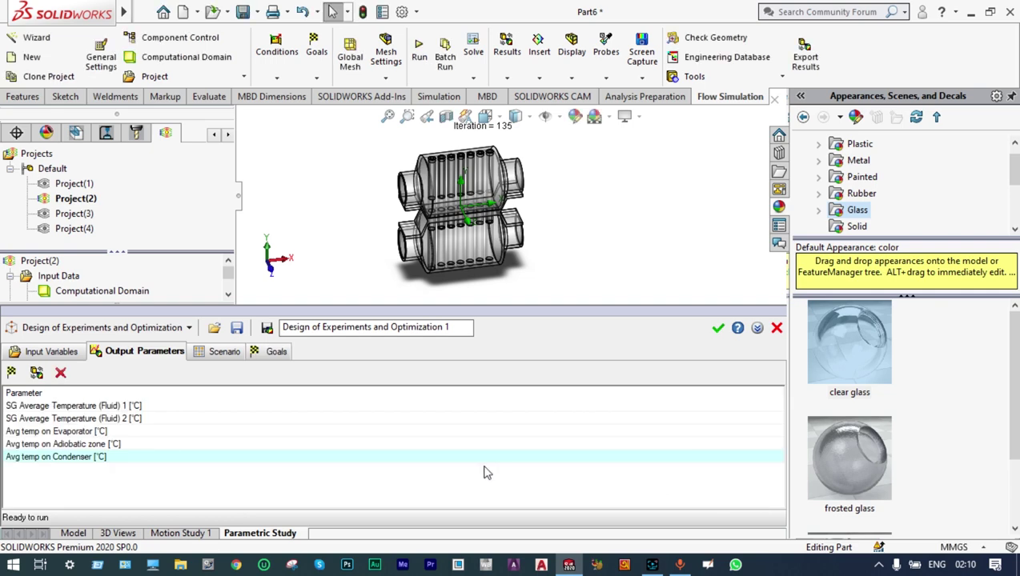
left_click(229, 357)
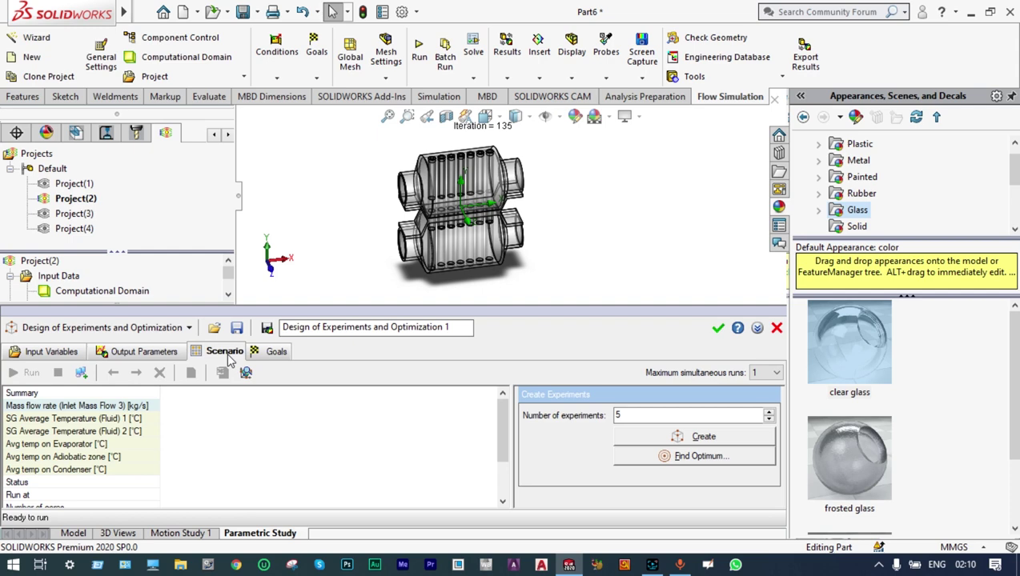
Step: Create five experiments and set Experiments 1 and 2 to 0.2 and 0.4 kg/s
left_click(647, 442)
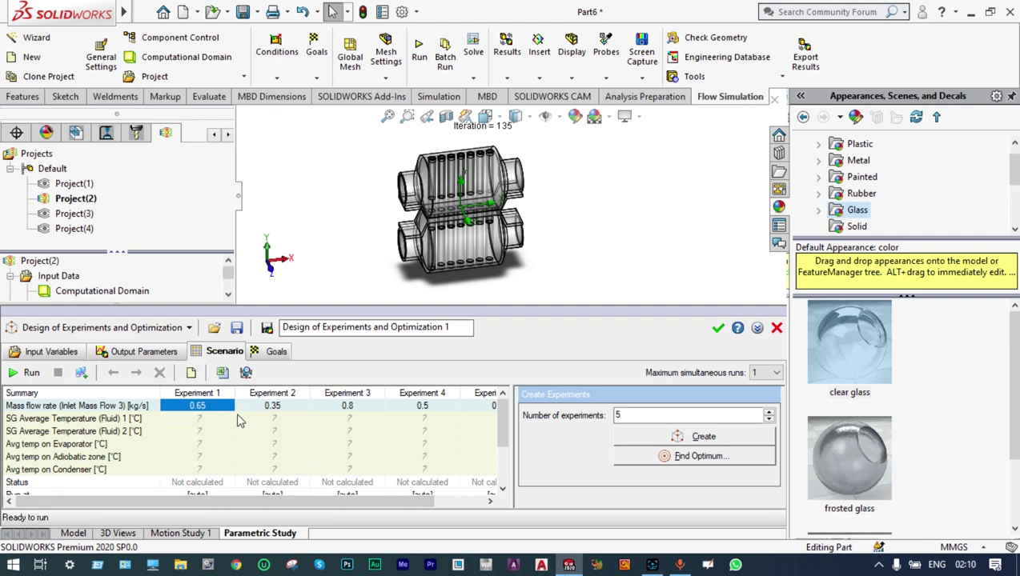
left_click(213, 405)
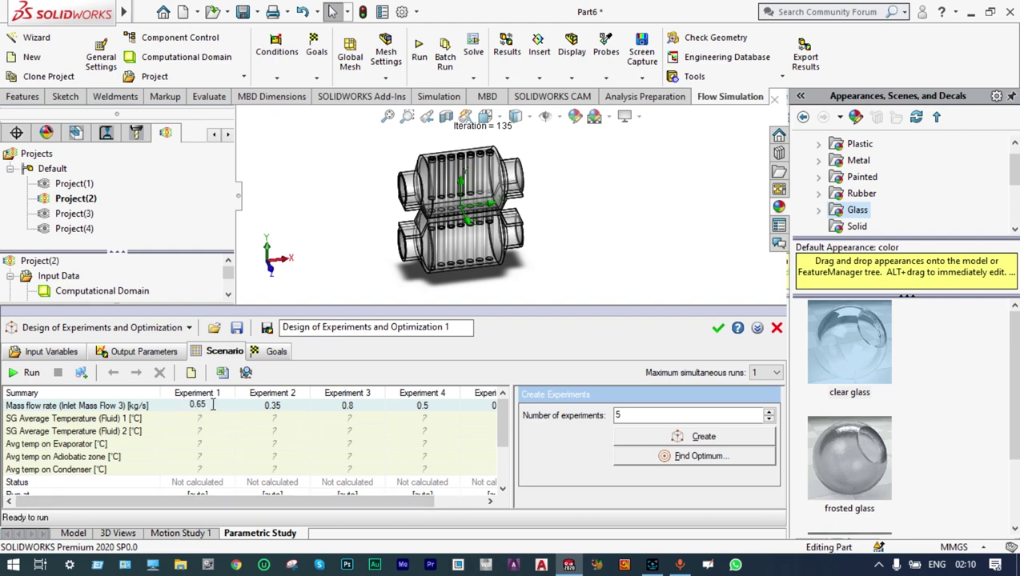
key("BackSpace")
type("2")
double_click(286, 405)
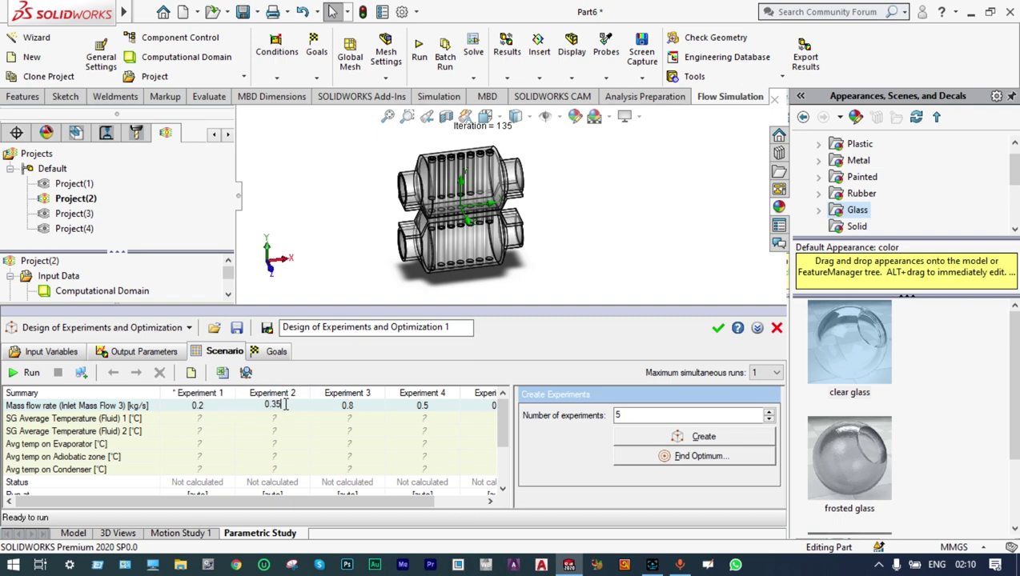
key("BackSpace")
key("BackSpace")
type("4")
Step: Set Experiments 3 and 4 mass flow rates to 0.6 and 0.7 kg/s
double_click(357, 405)
key("BackSpace")
type("6")
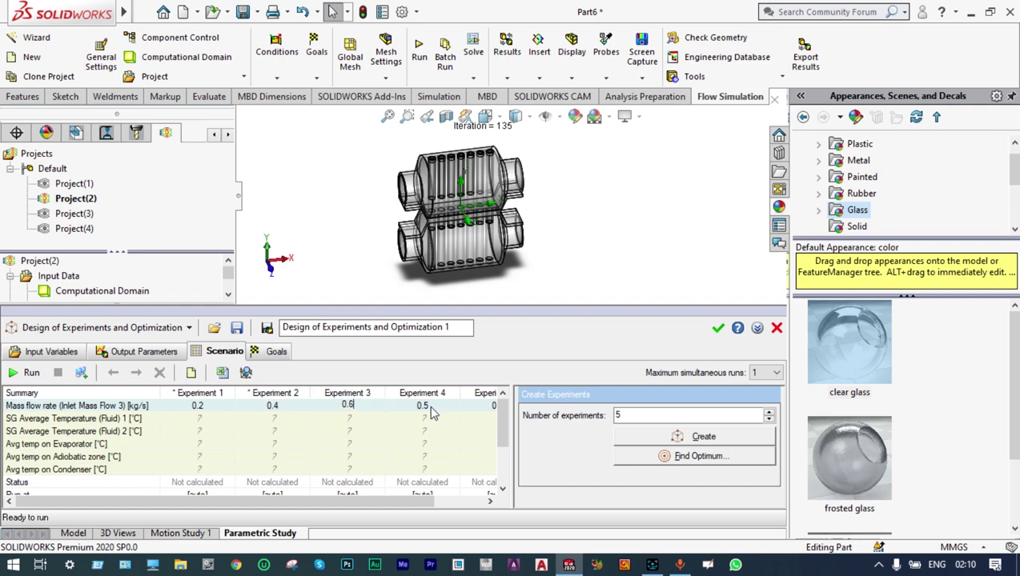
double_click(431, 406)
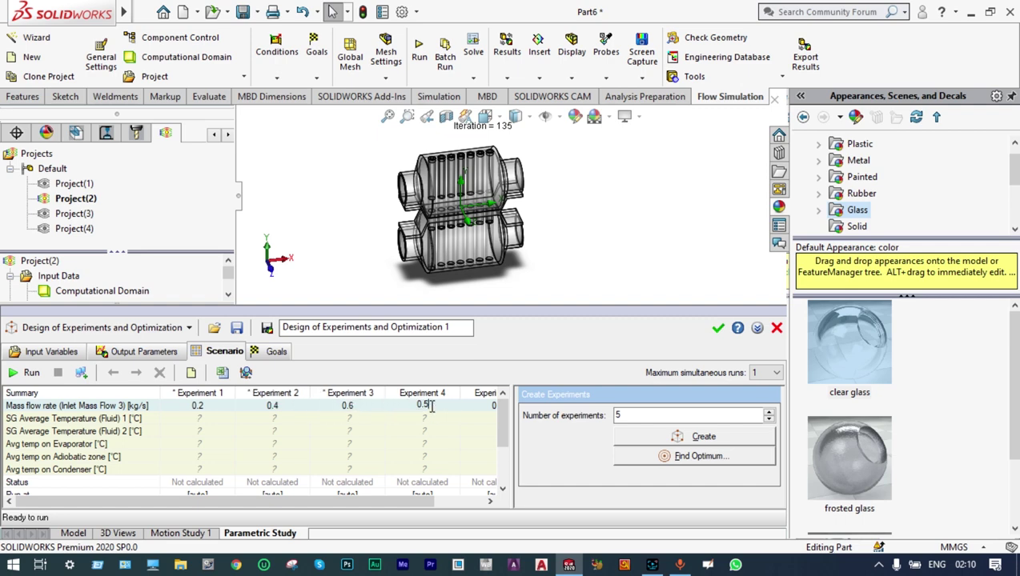
key("BackSpace")
type("7")
left_click_drag(418, 502, 469, 506)
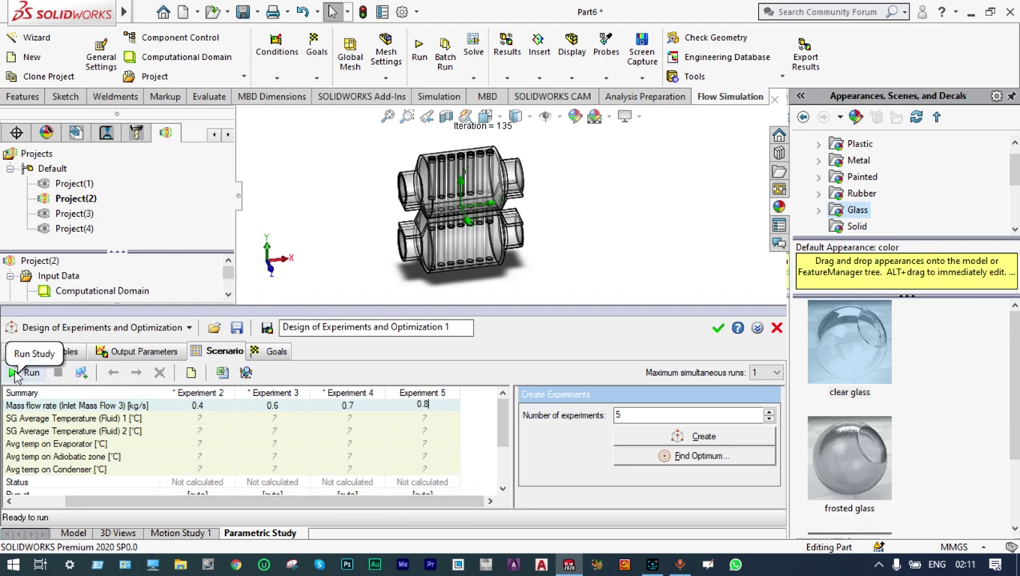
Step: Run the parametric study and view the solver calculating Experiment 1
left_click(27, 373)
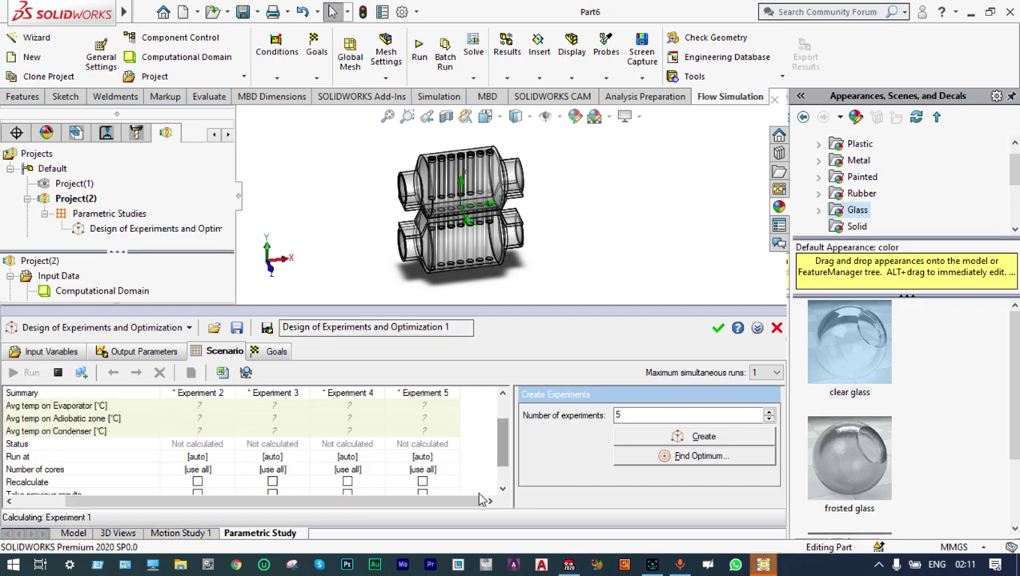
left_click(763, 566)
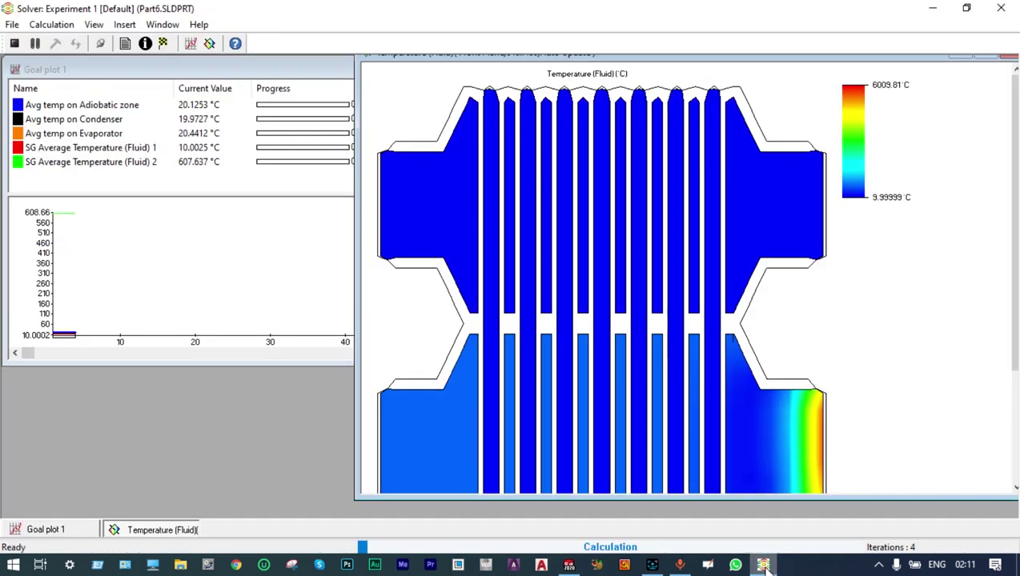